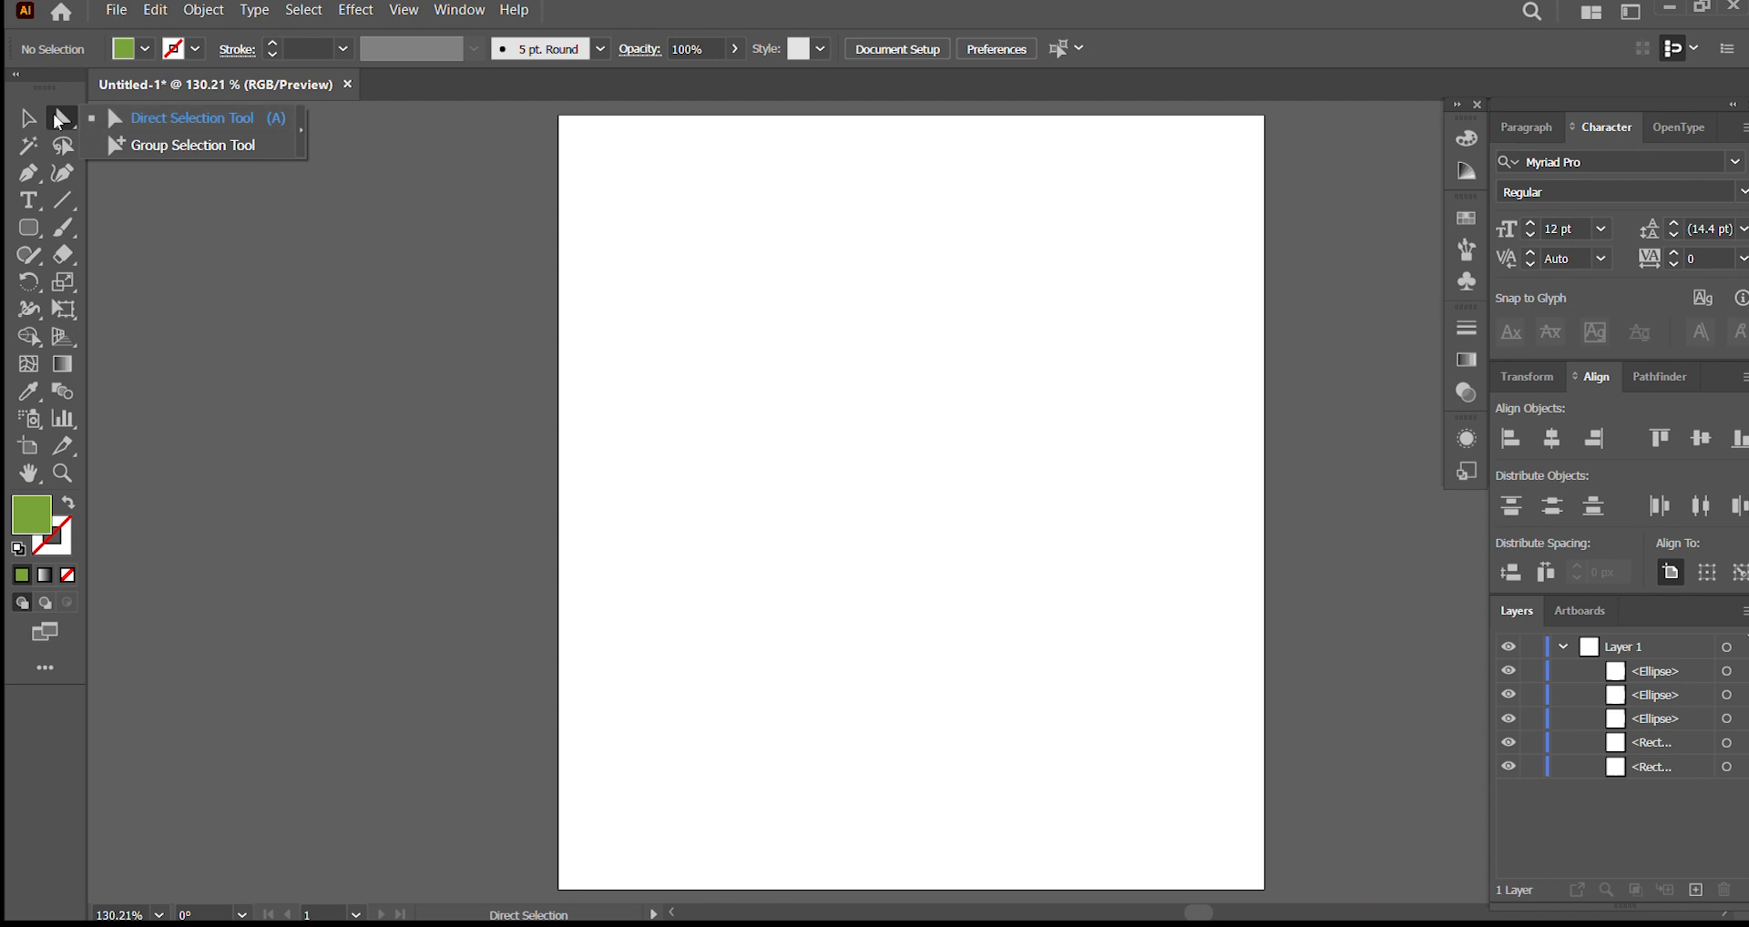
click(108, 118)
click(63, 120)
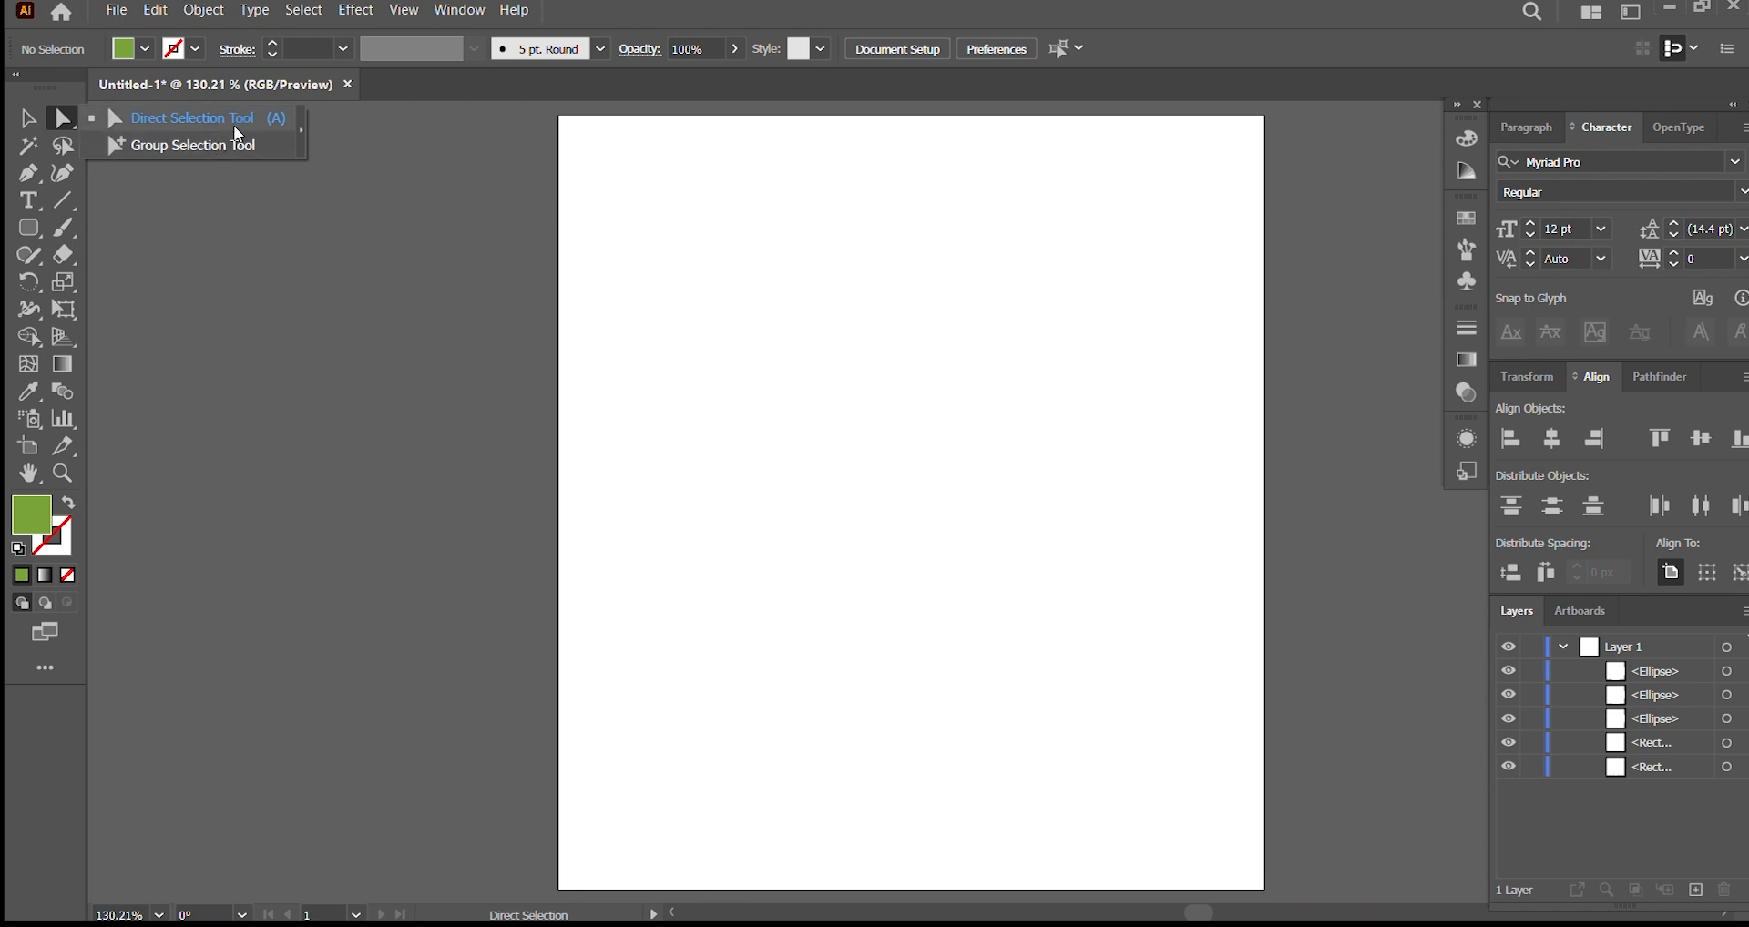
click(235, 122)
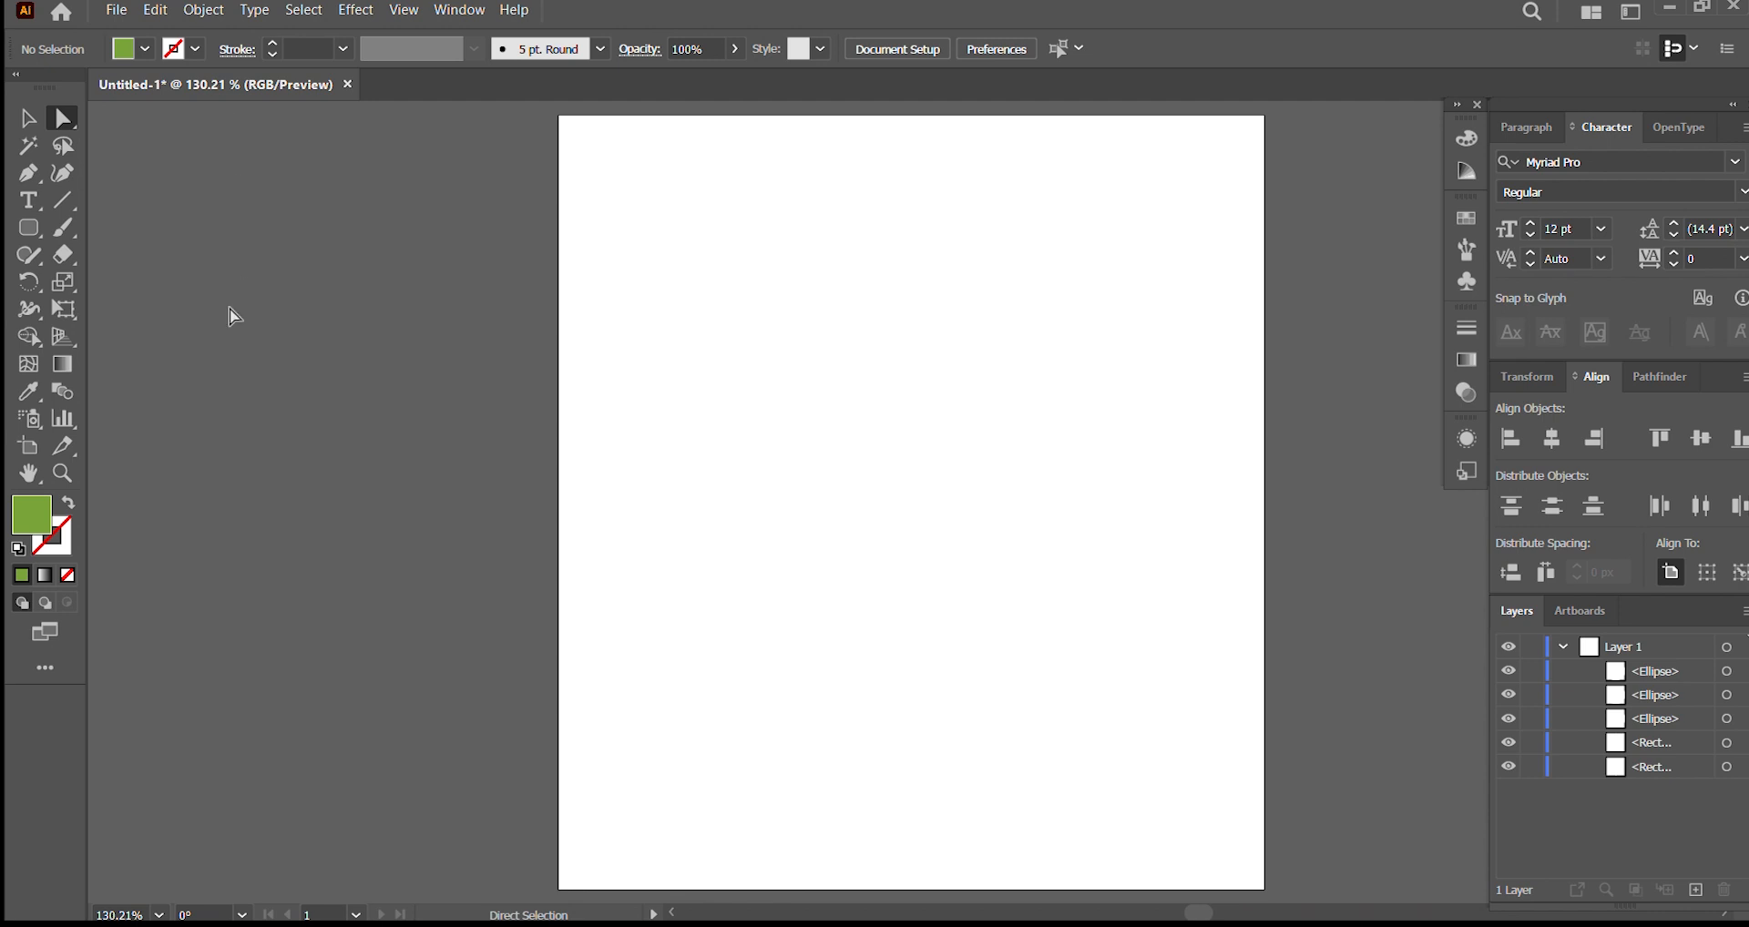
Step: Draw a green rectangle over the upper part of the artboard, slightly overhanging its top and side edges
click(24, 231)
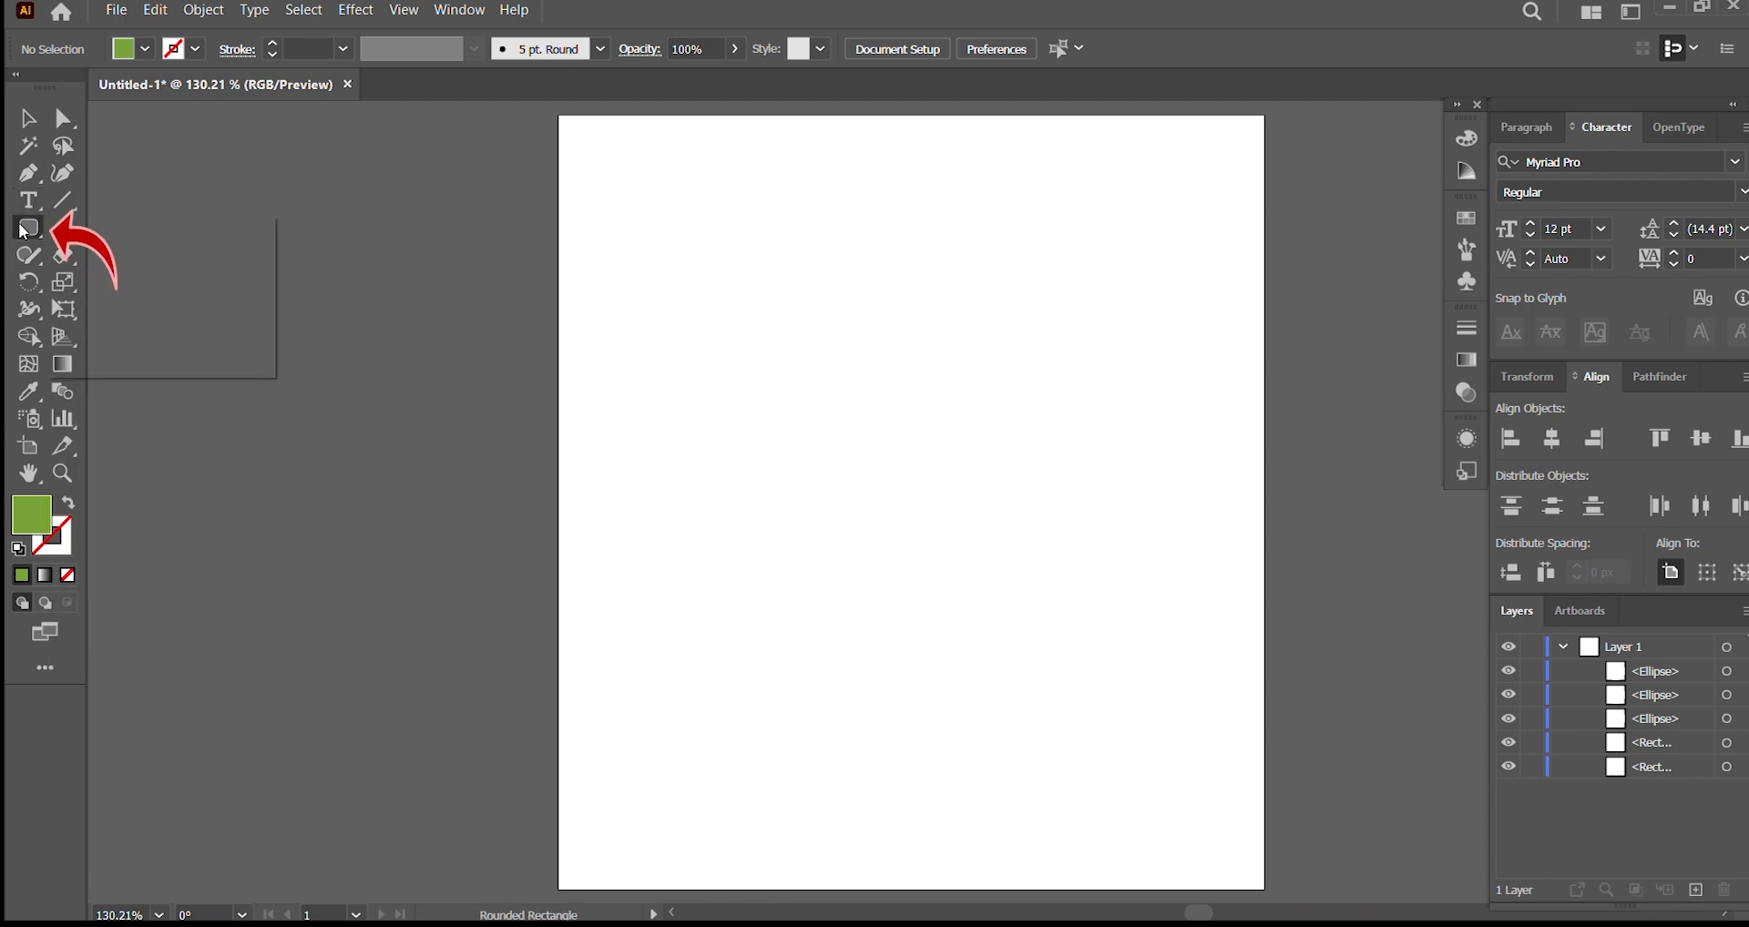
key(m)
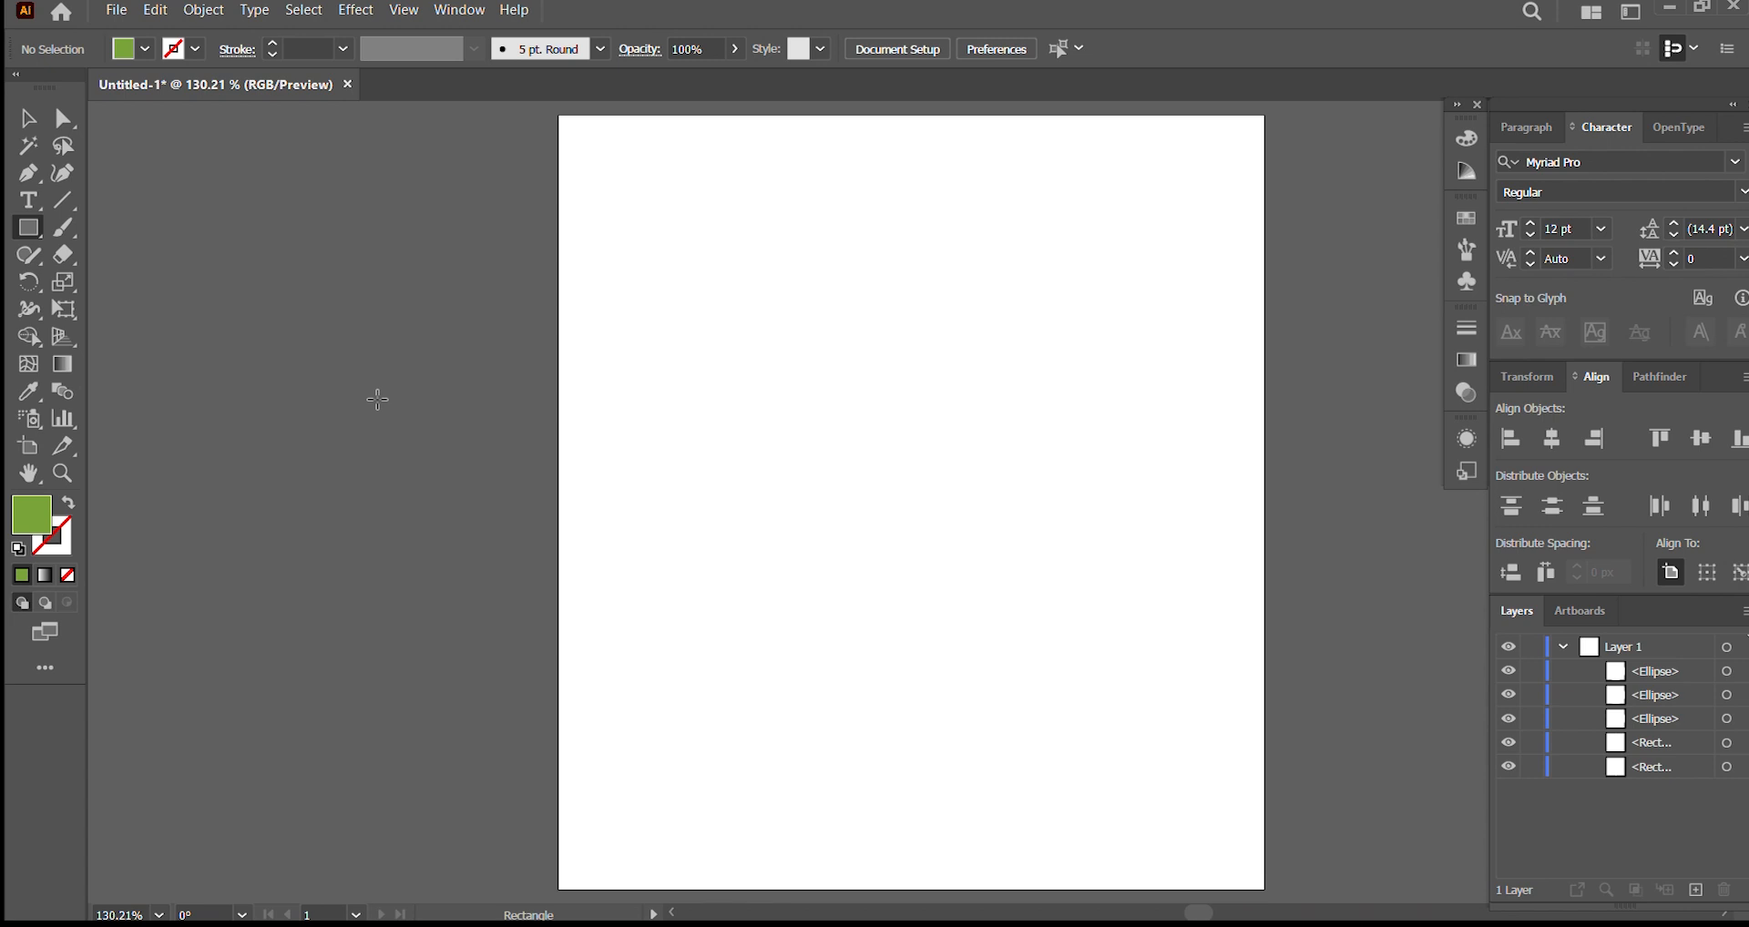
key(ctrl+minus)
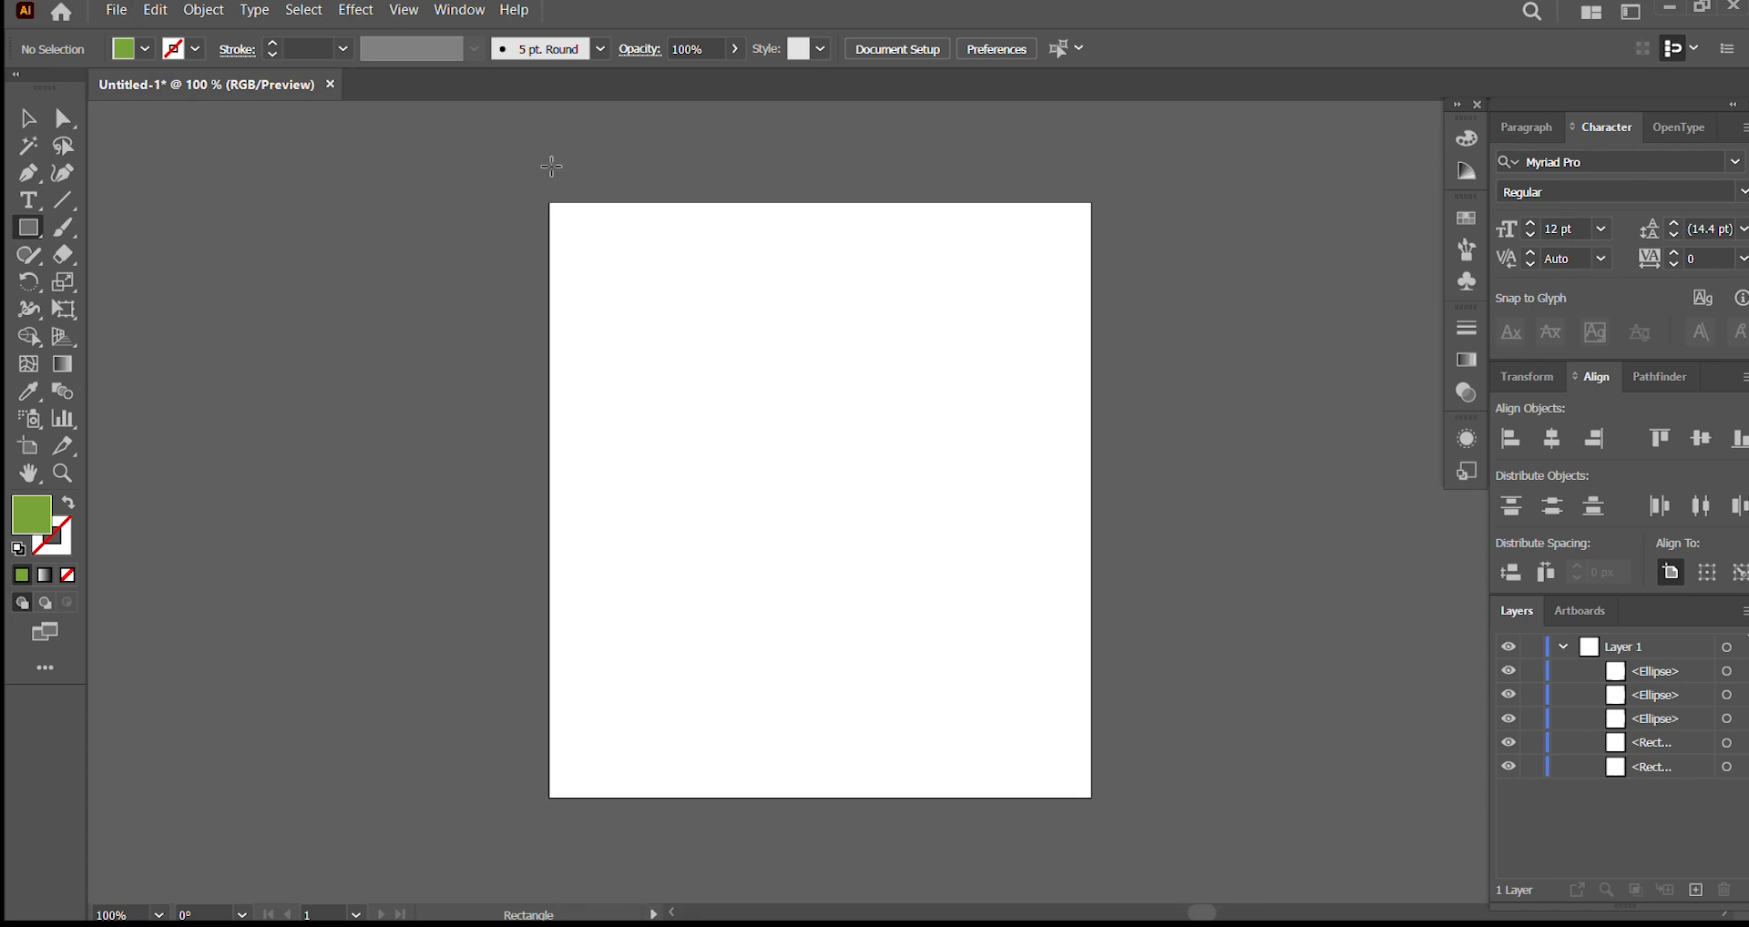
scroll(555, 217, up, 1)
scroll(555, 197, down, 1)
scroll(474, 220, down, 1)
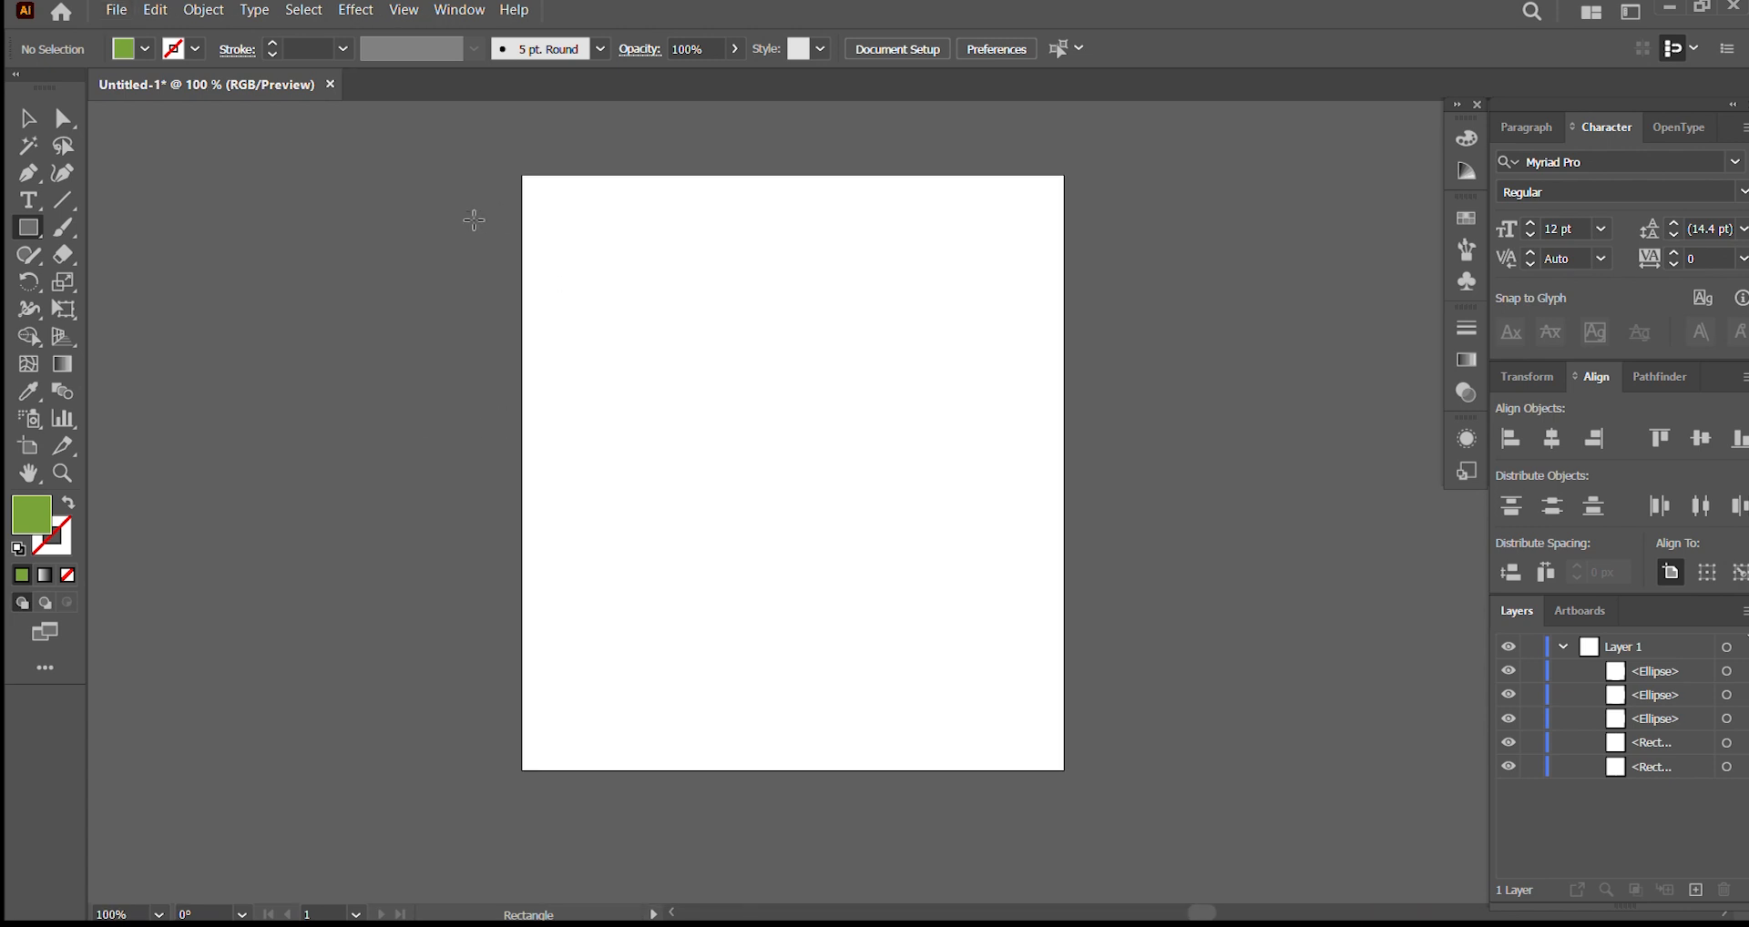
scroll(474, 219, down, 1)
mouse_move(507, 144)
mouse_down()
mouse_move(883, 374)
mouse_move(1061, 426)
mouse_move(1072, 410)
mouse_up()
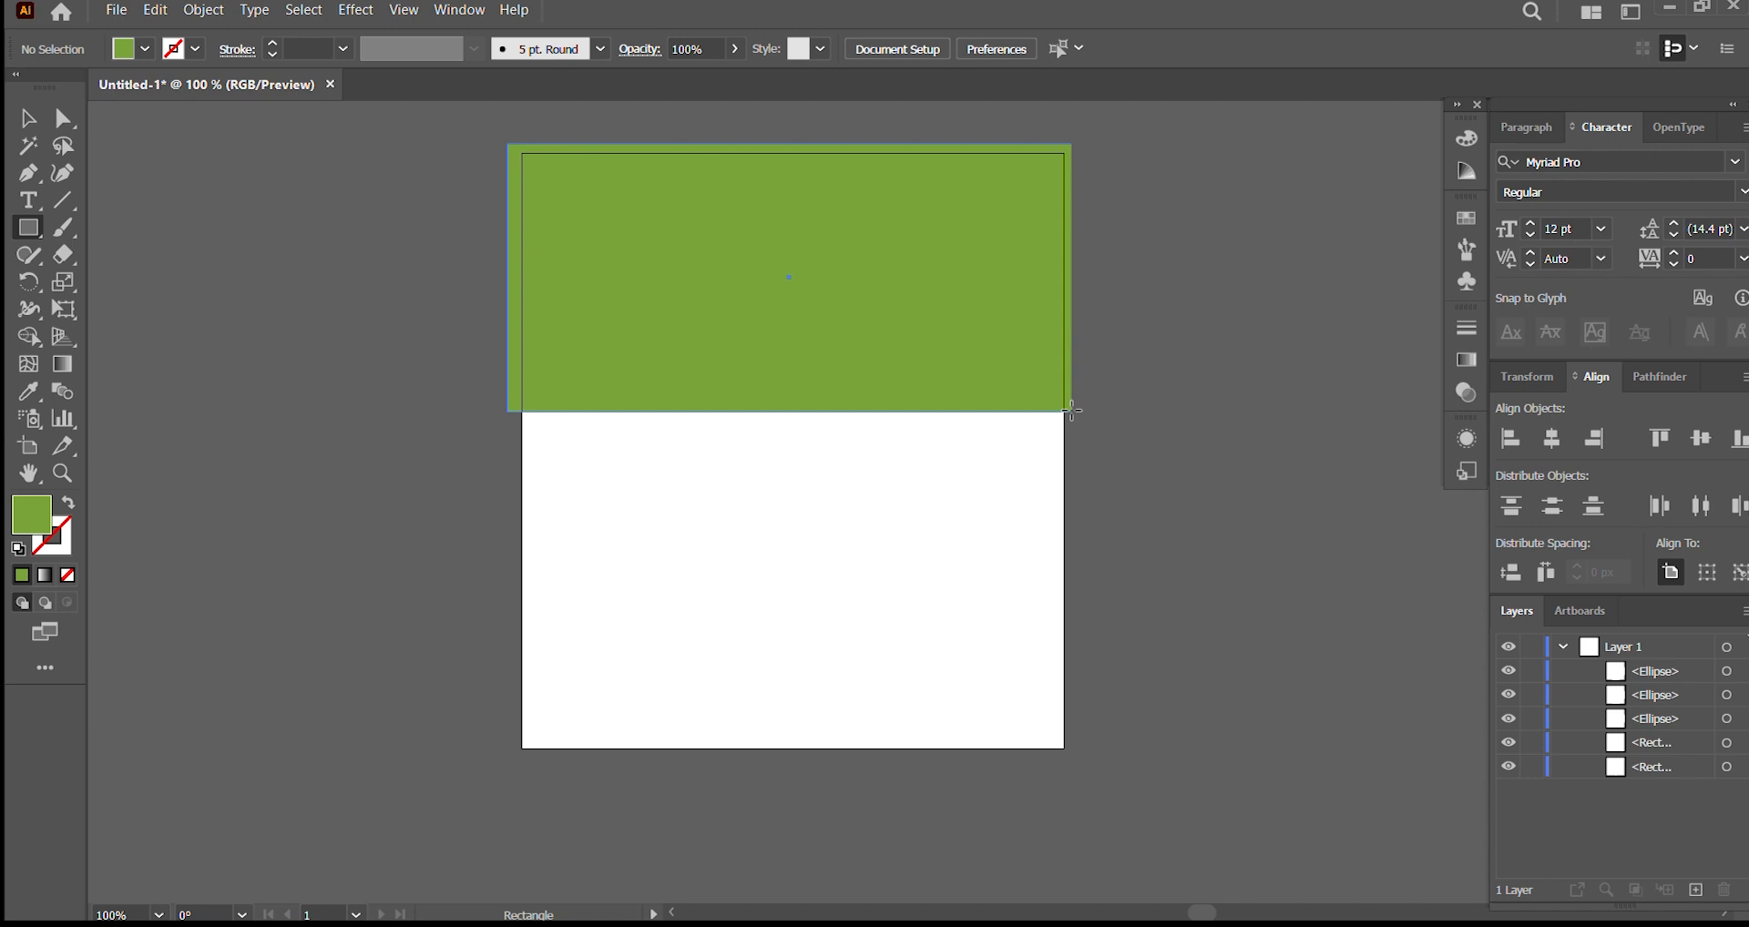
drag(1072, 410, 1072, 411)
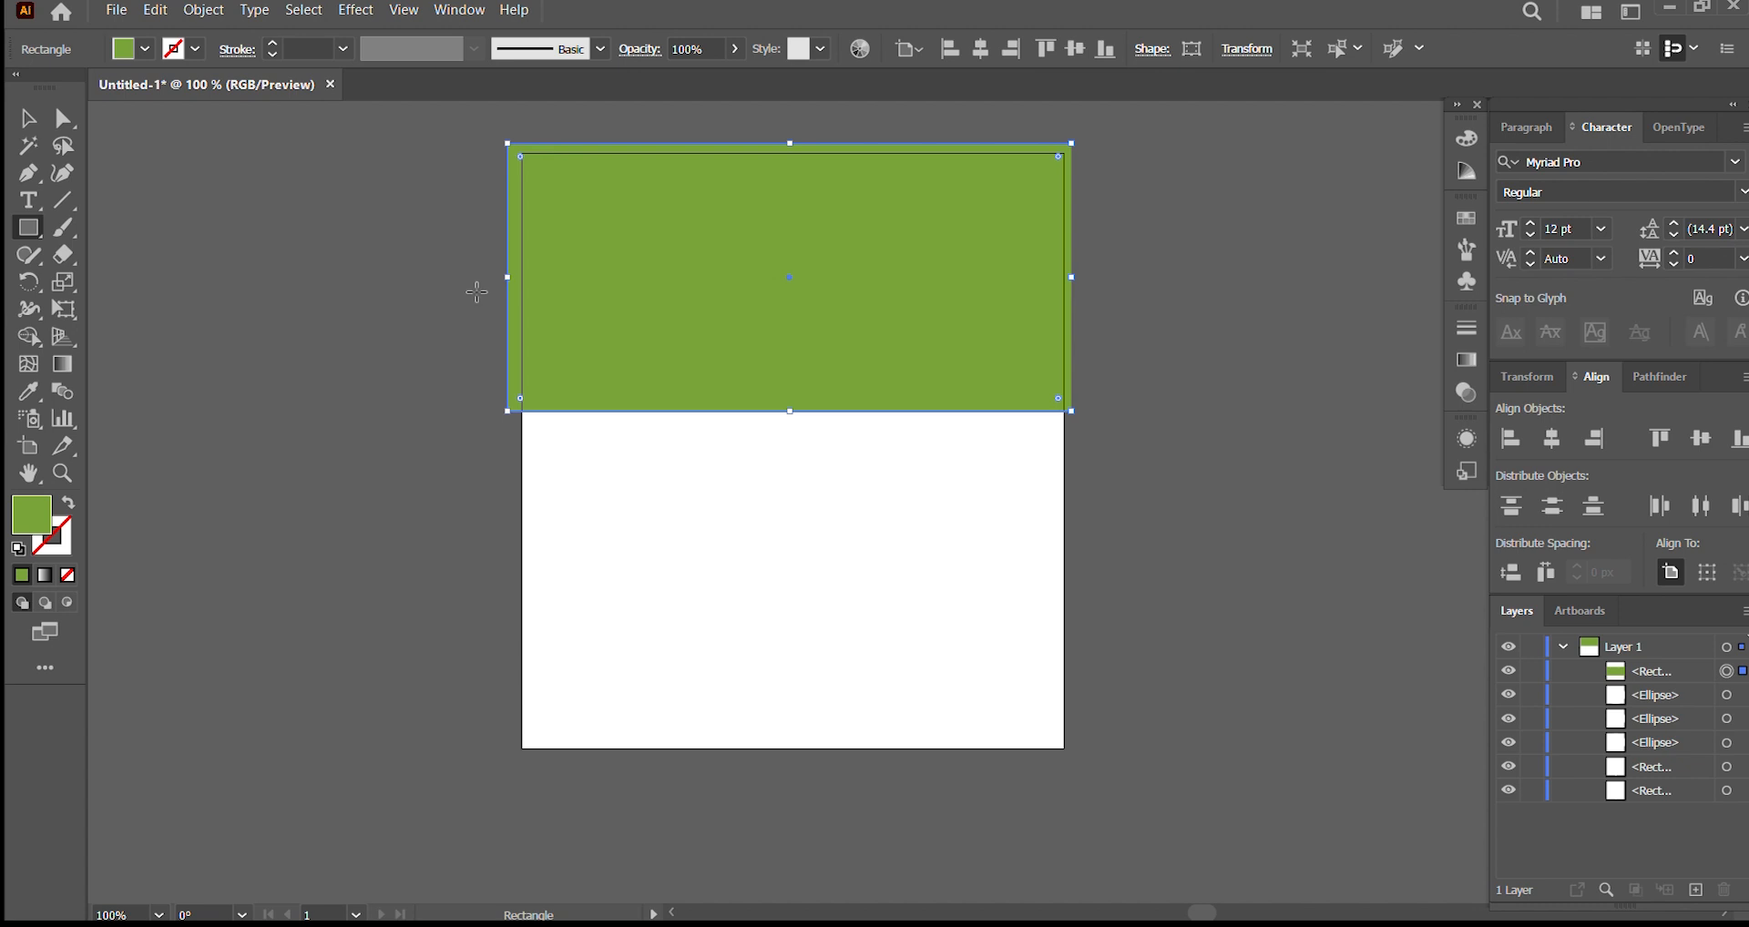
Step: Draw a second green rectangle over the lower part of the artboard and adjust its edges to overhang the artboard slightly
scroll(515, 363, down, 1)
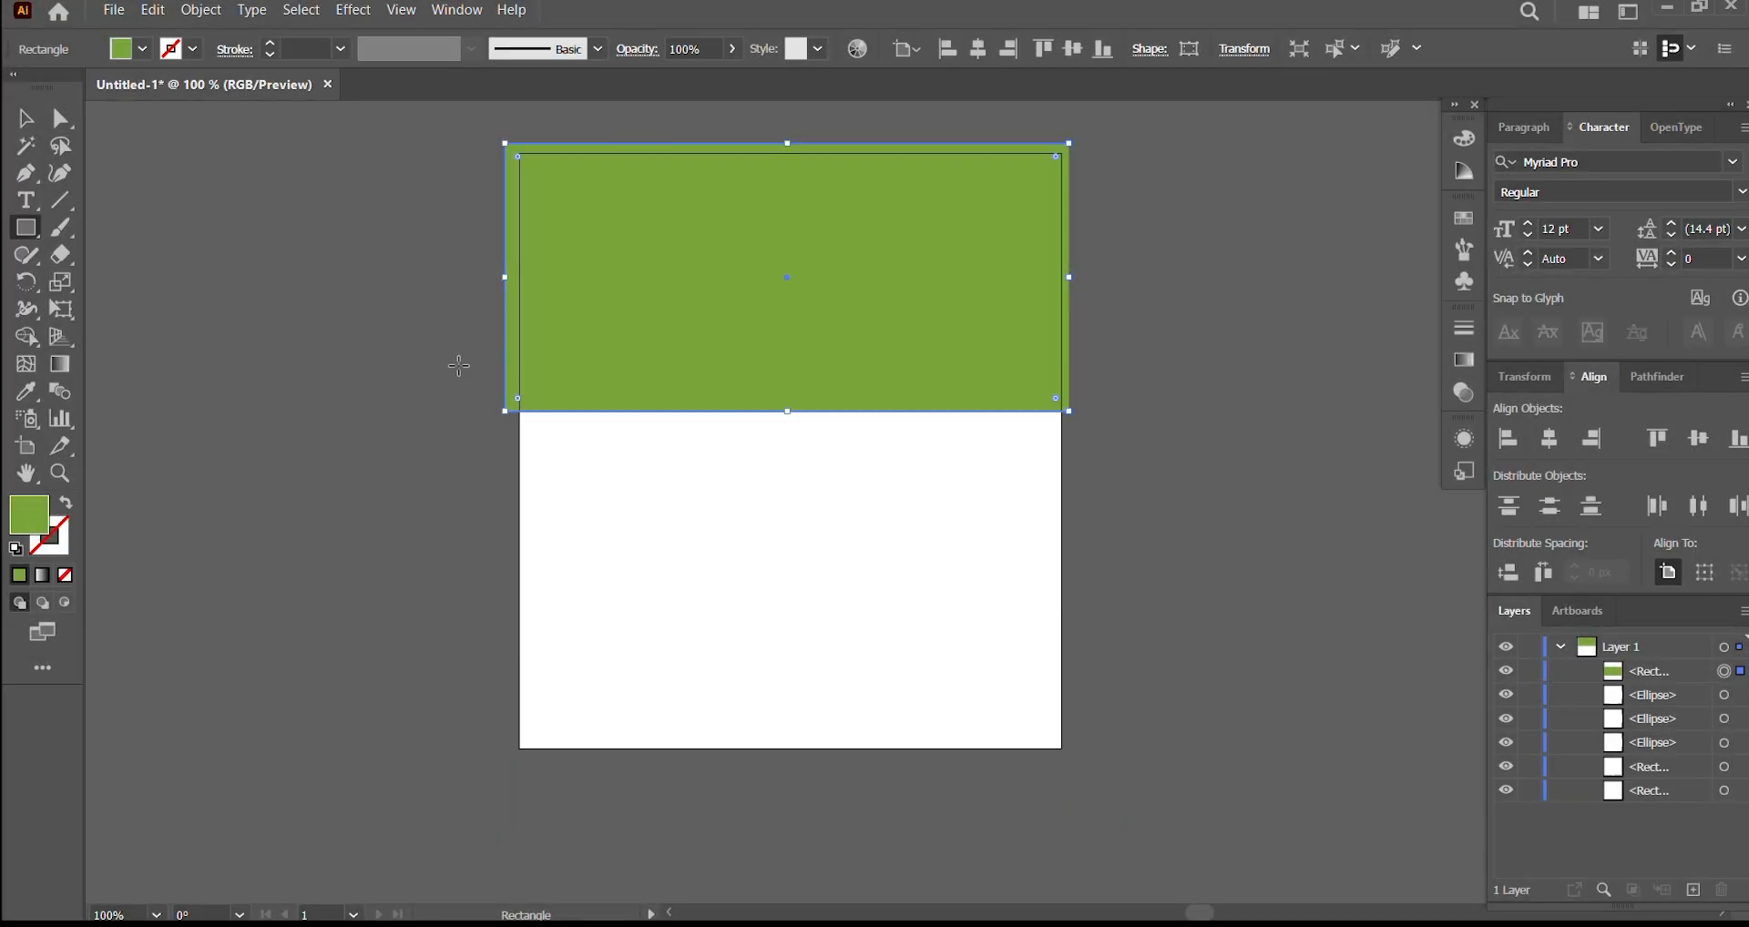
mouse_move(456, 368)
mouse_down()
mouse_move(866, 620)
mouse_move(1113, 741)
mouse_move(1107, 768)
mouse_up()
click(26, 118)
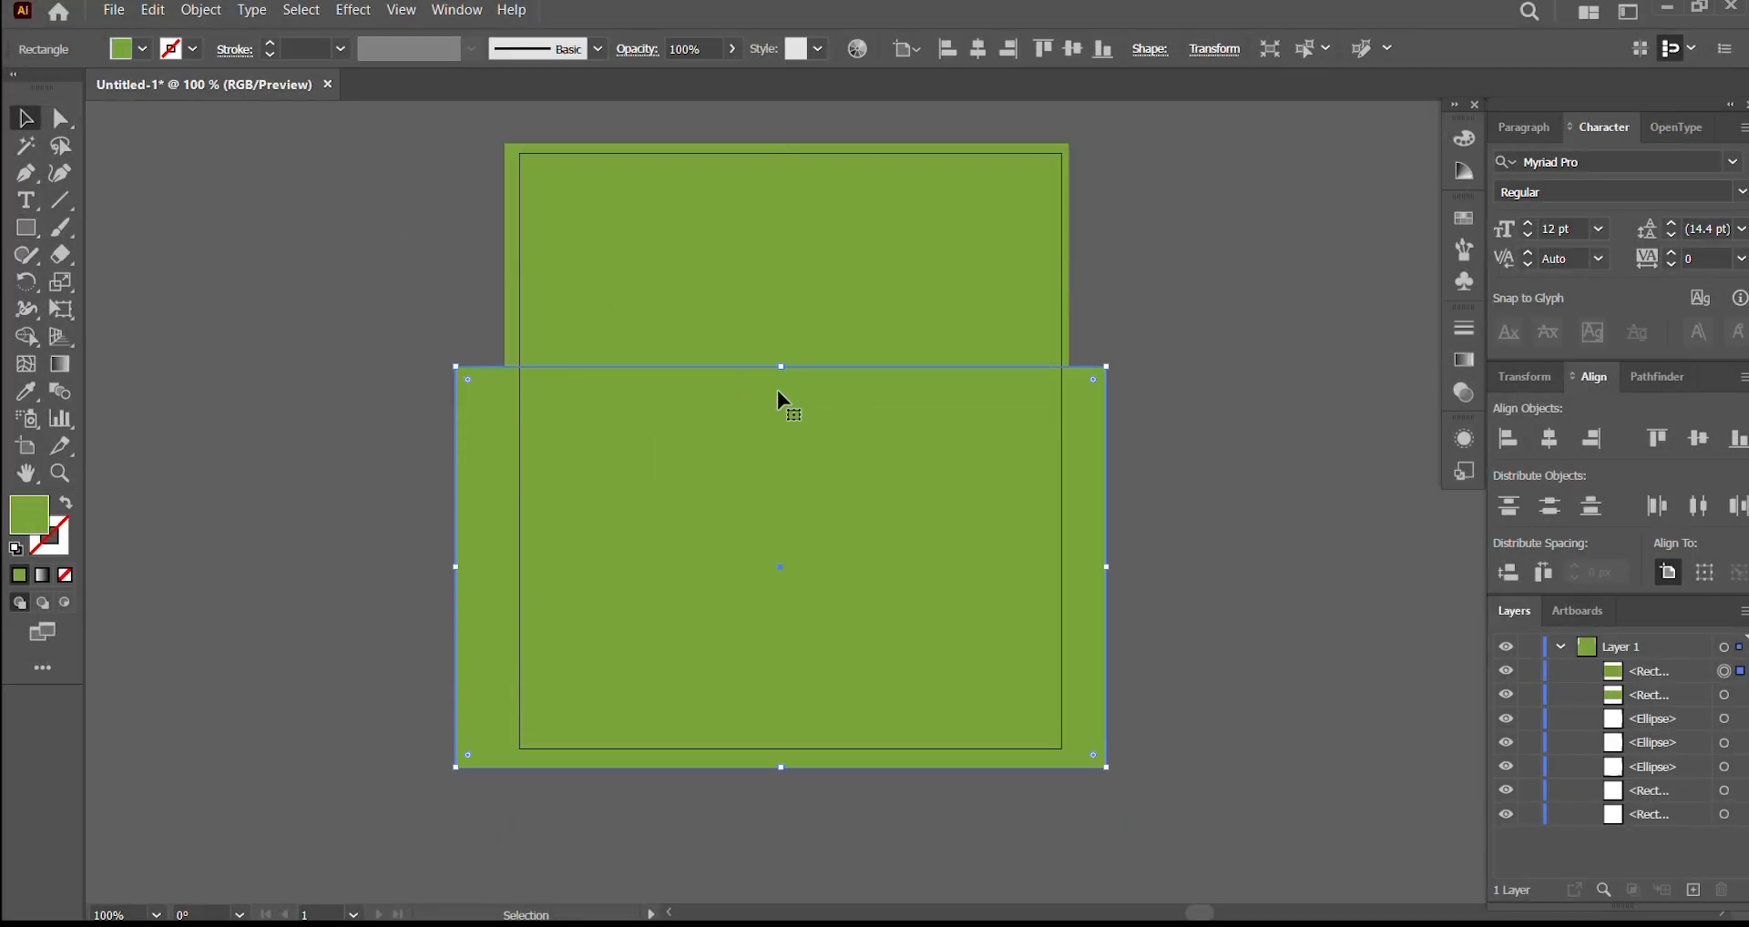
drag(783, 368, 783, 438)
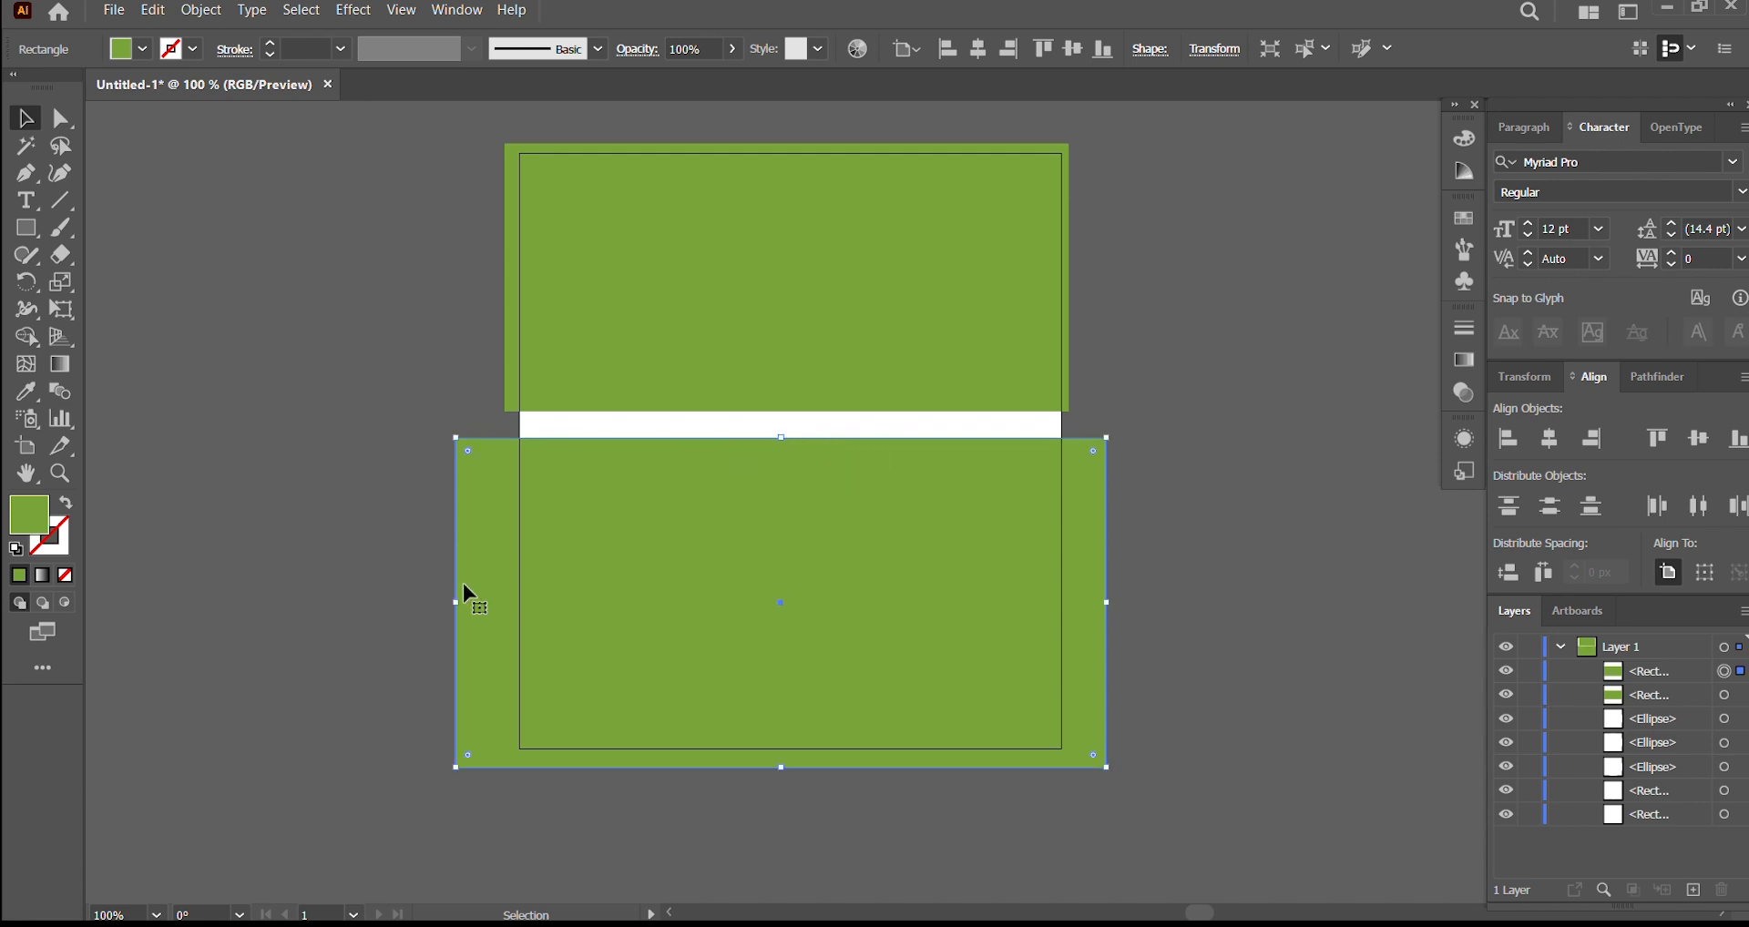
drag(454, 604, 510, 604)
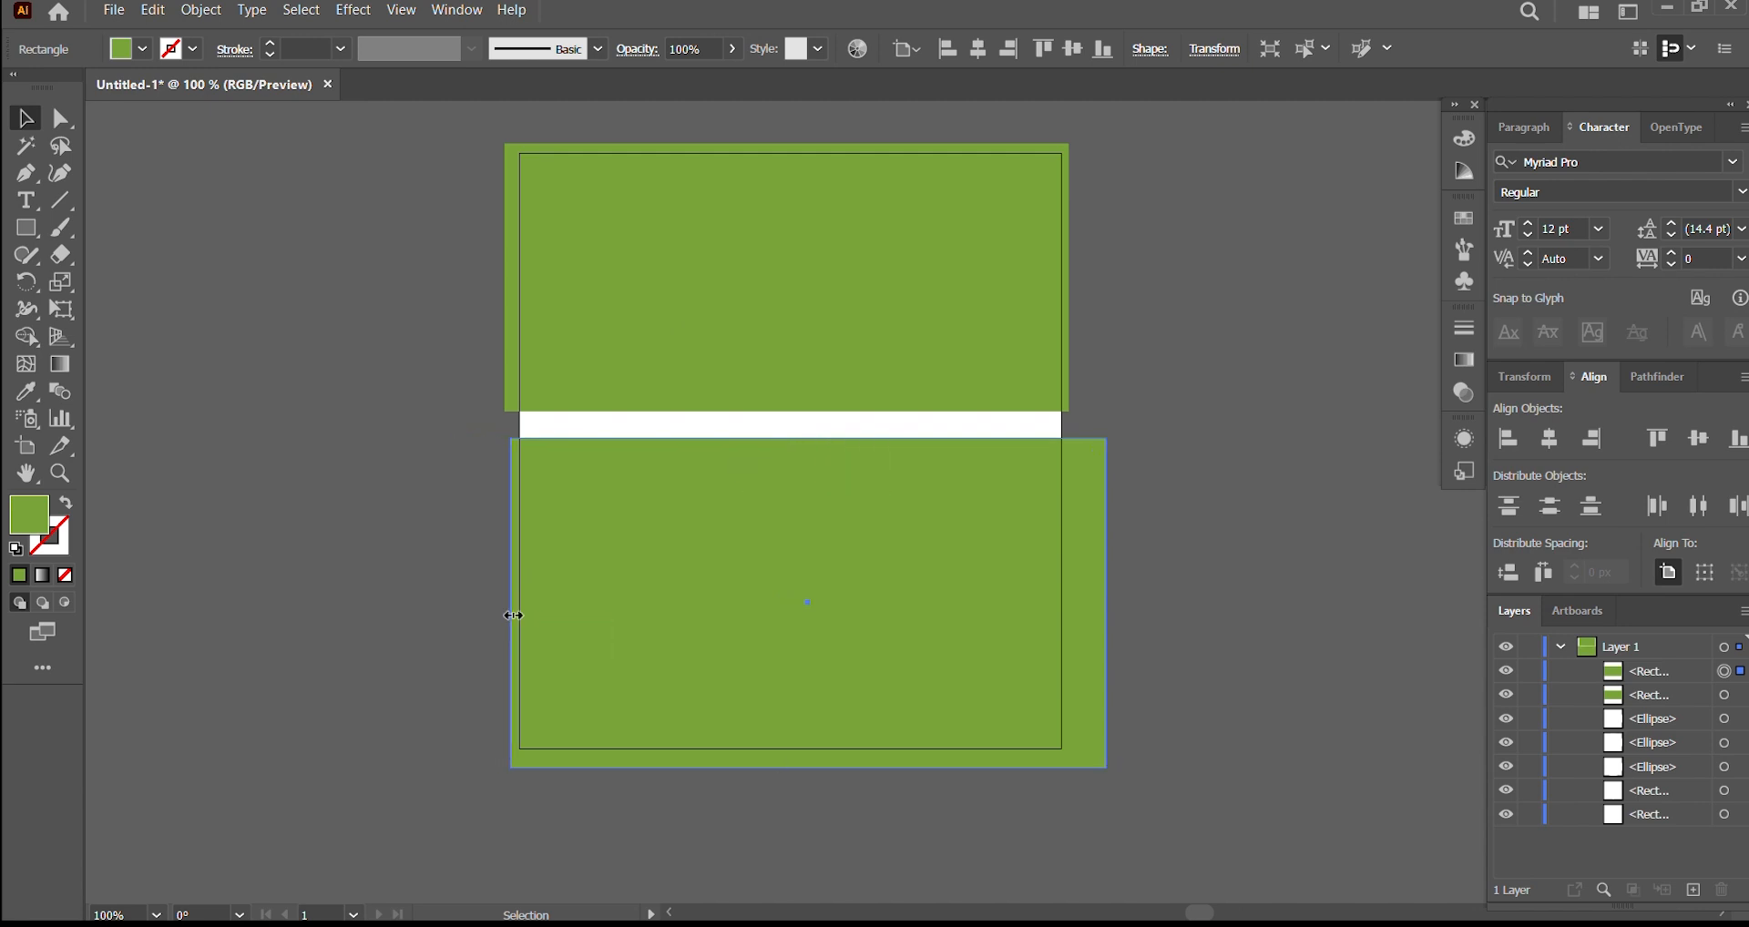
drag(1105, 602, 1073, 603)
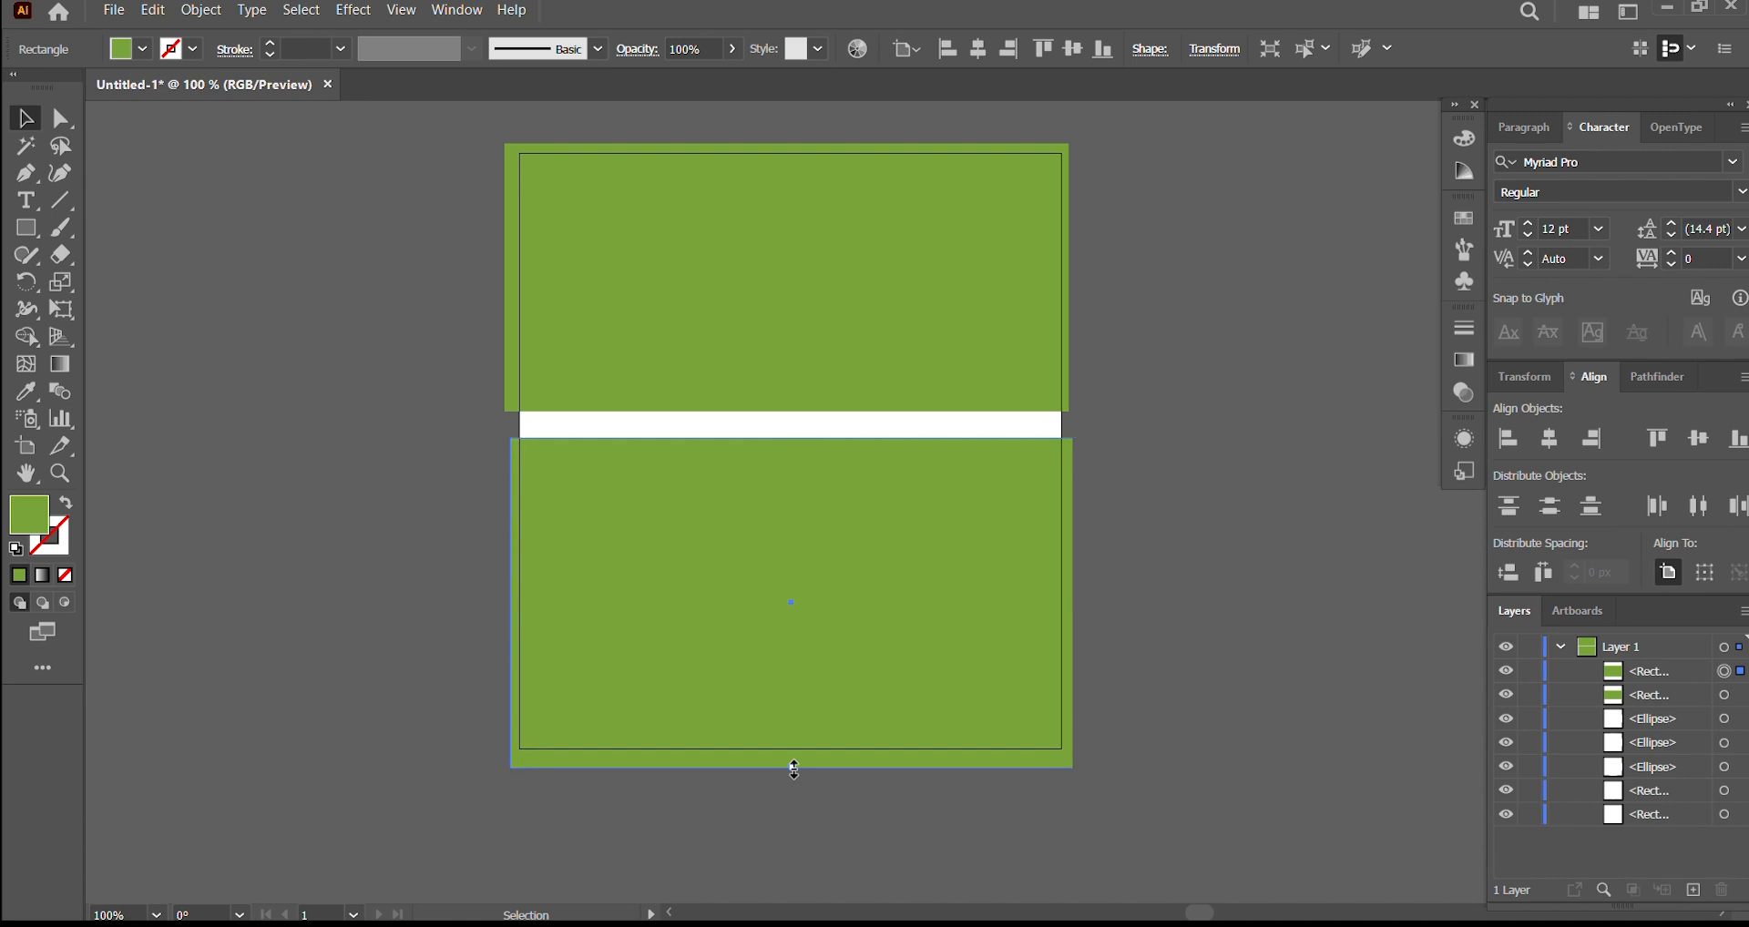
drag(794, 768, 794, 760)
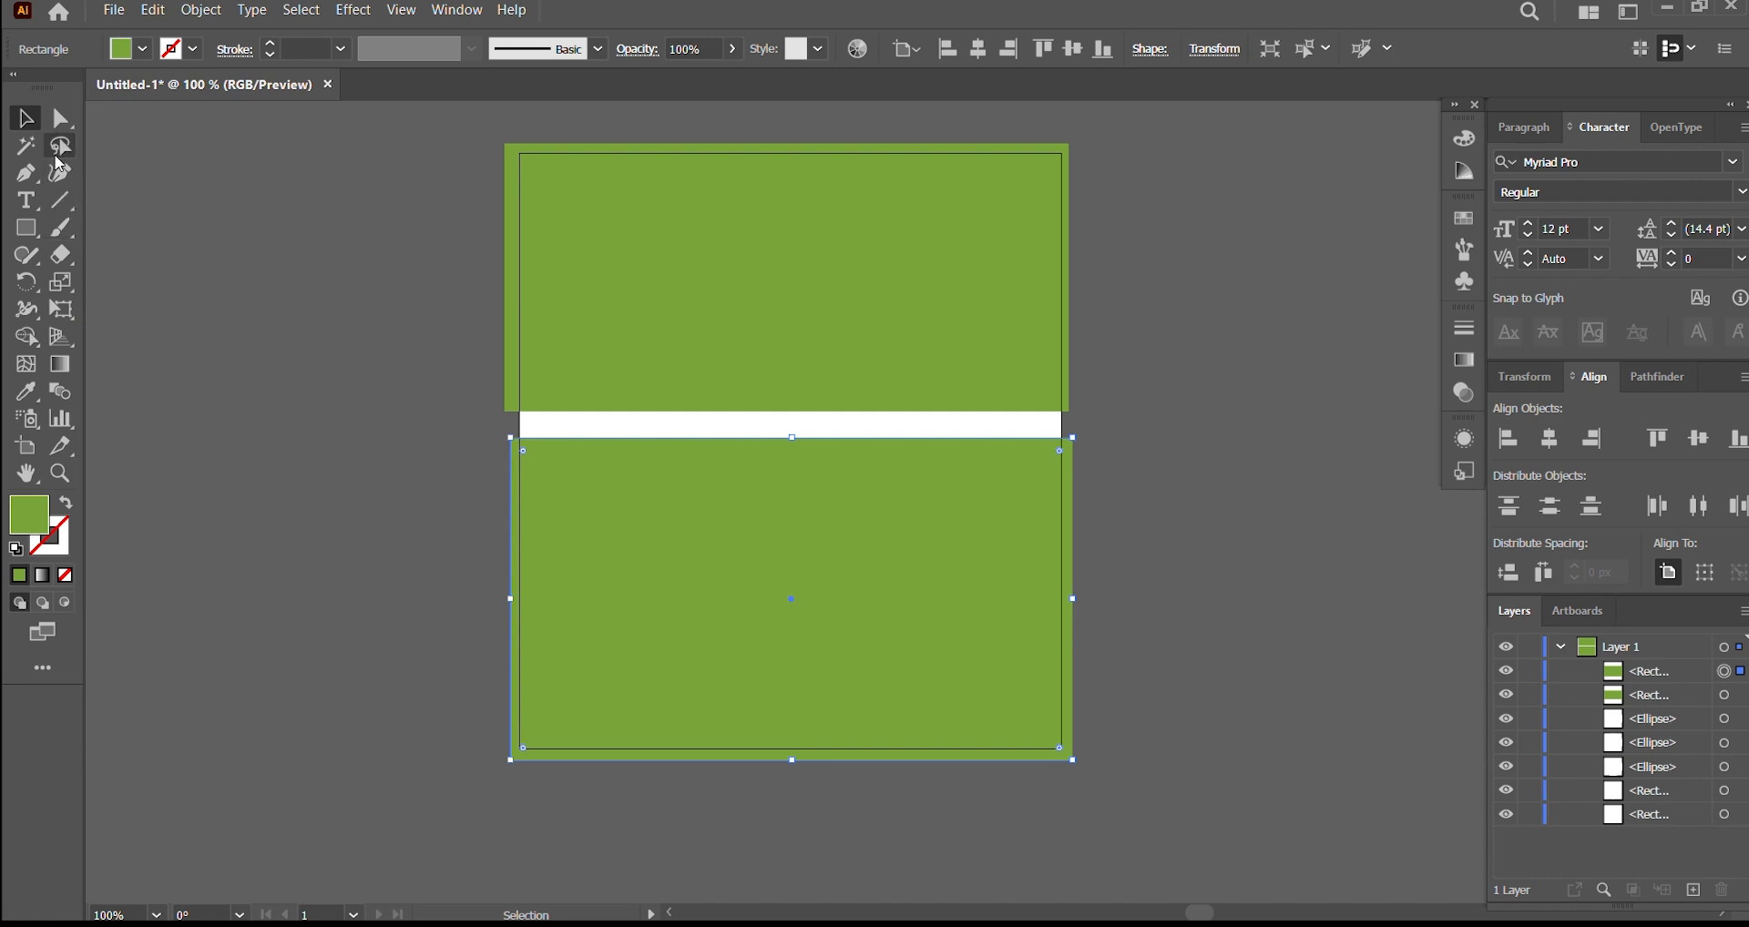
Step: Draw a smaller third rectangle across the gap between the two large green rectangles
click(27, 227)
click(137, 235)
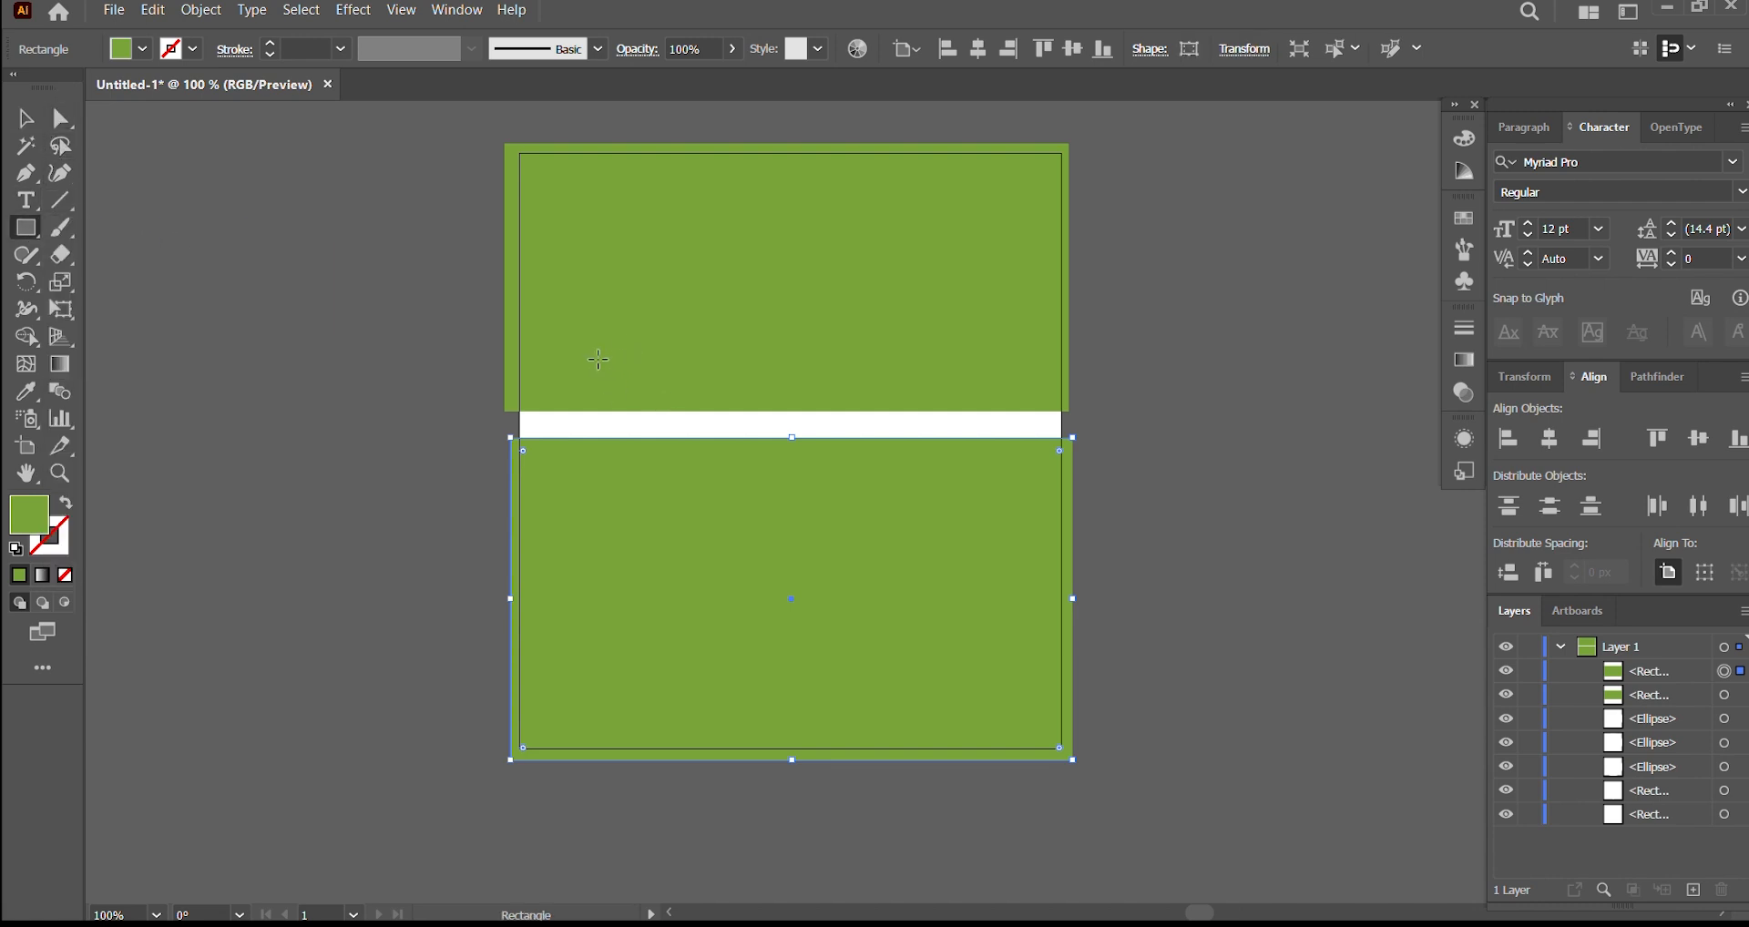
drag(599, 359, 989, 477)
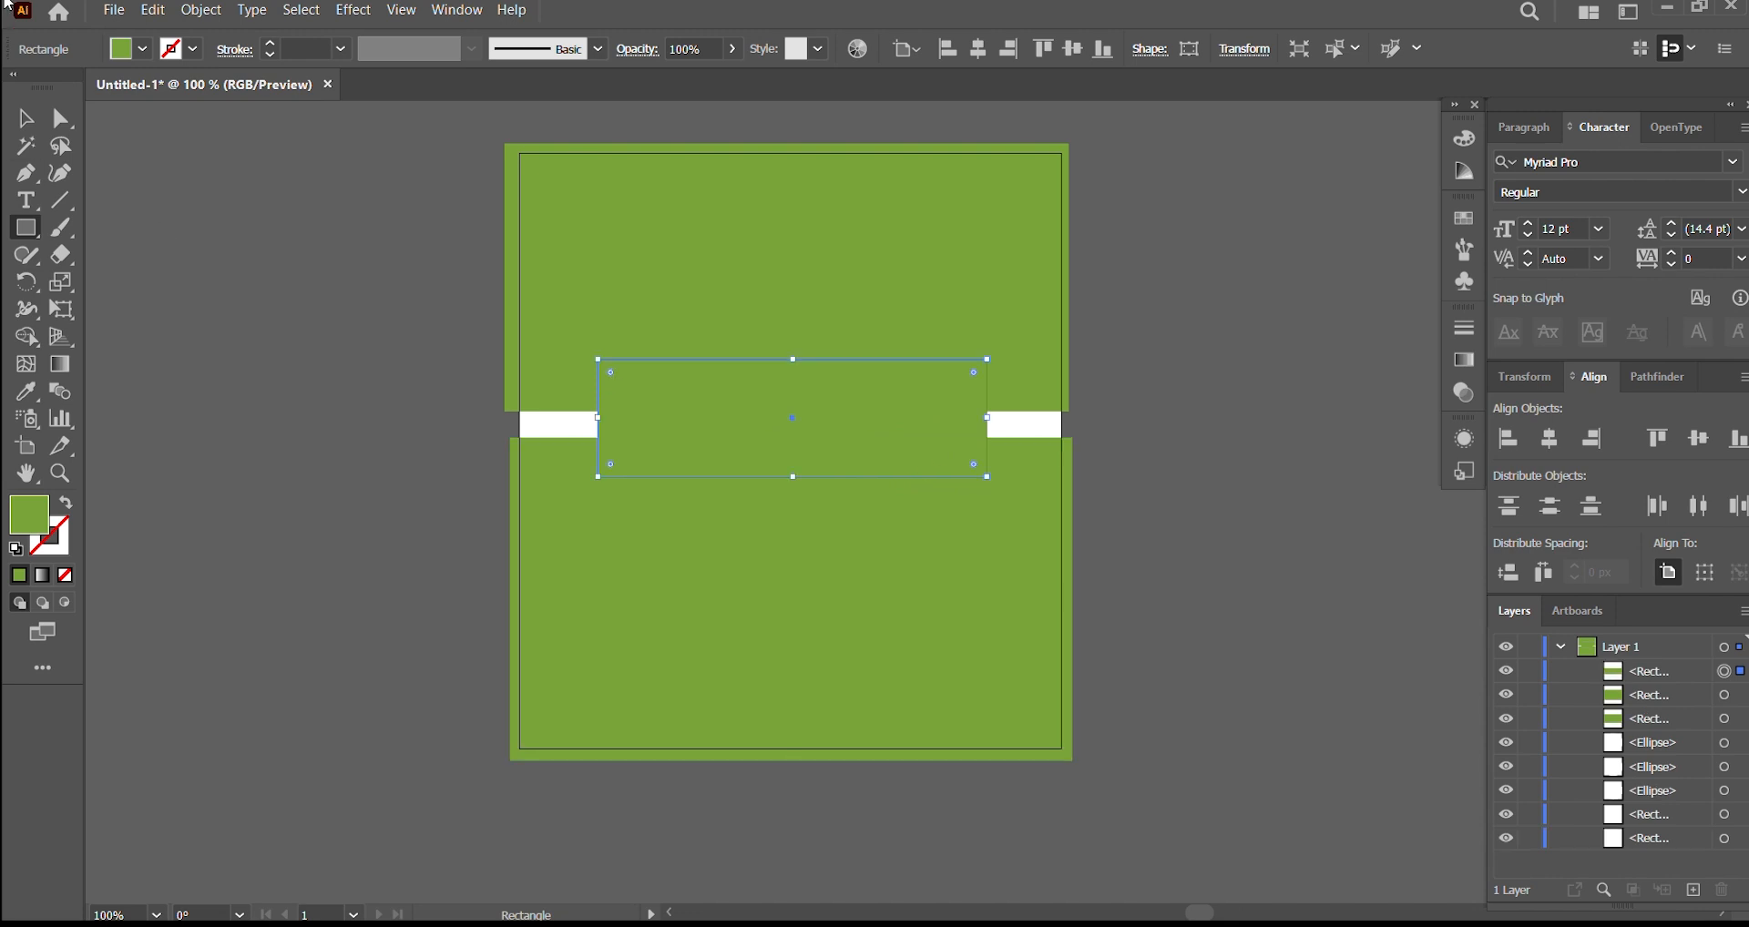
Step: Resize and reposition the three rectangles so the lower one reaches up to a shortened upper one, with the small one straddling their joint
click(25, 118)
click(818, 293)
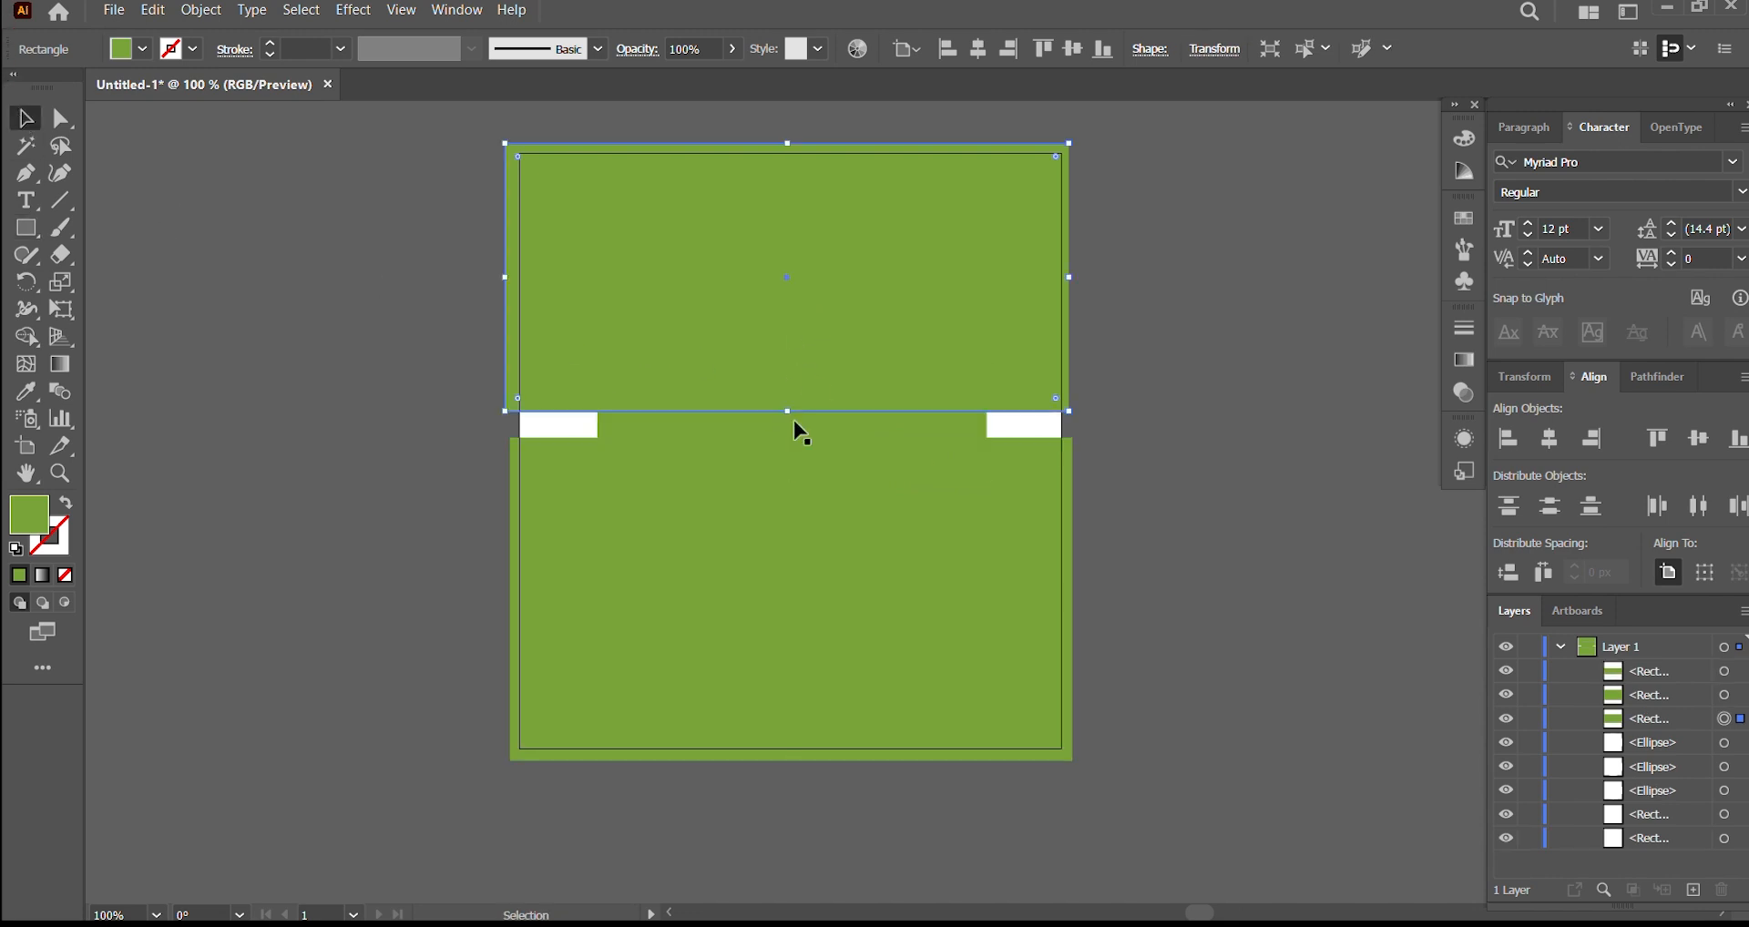
drag(788, 410, 794, 319)
key(ctrl+shift+a)
drag(791, 384, 790, 344)
click(809, 506)
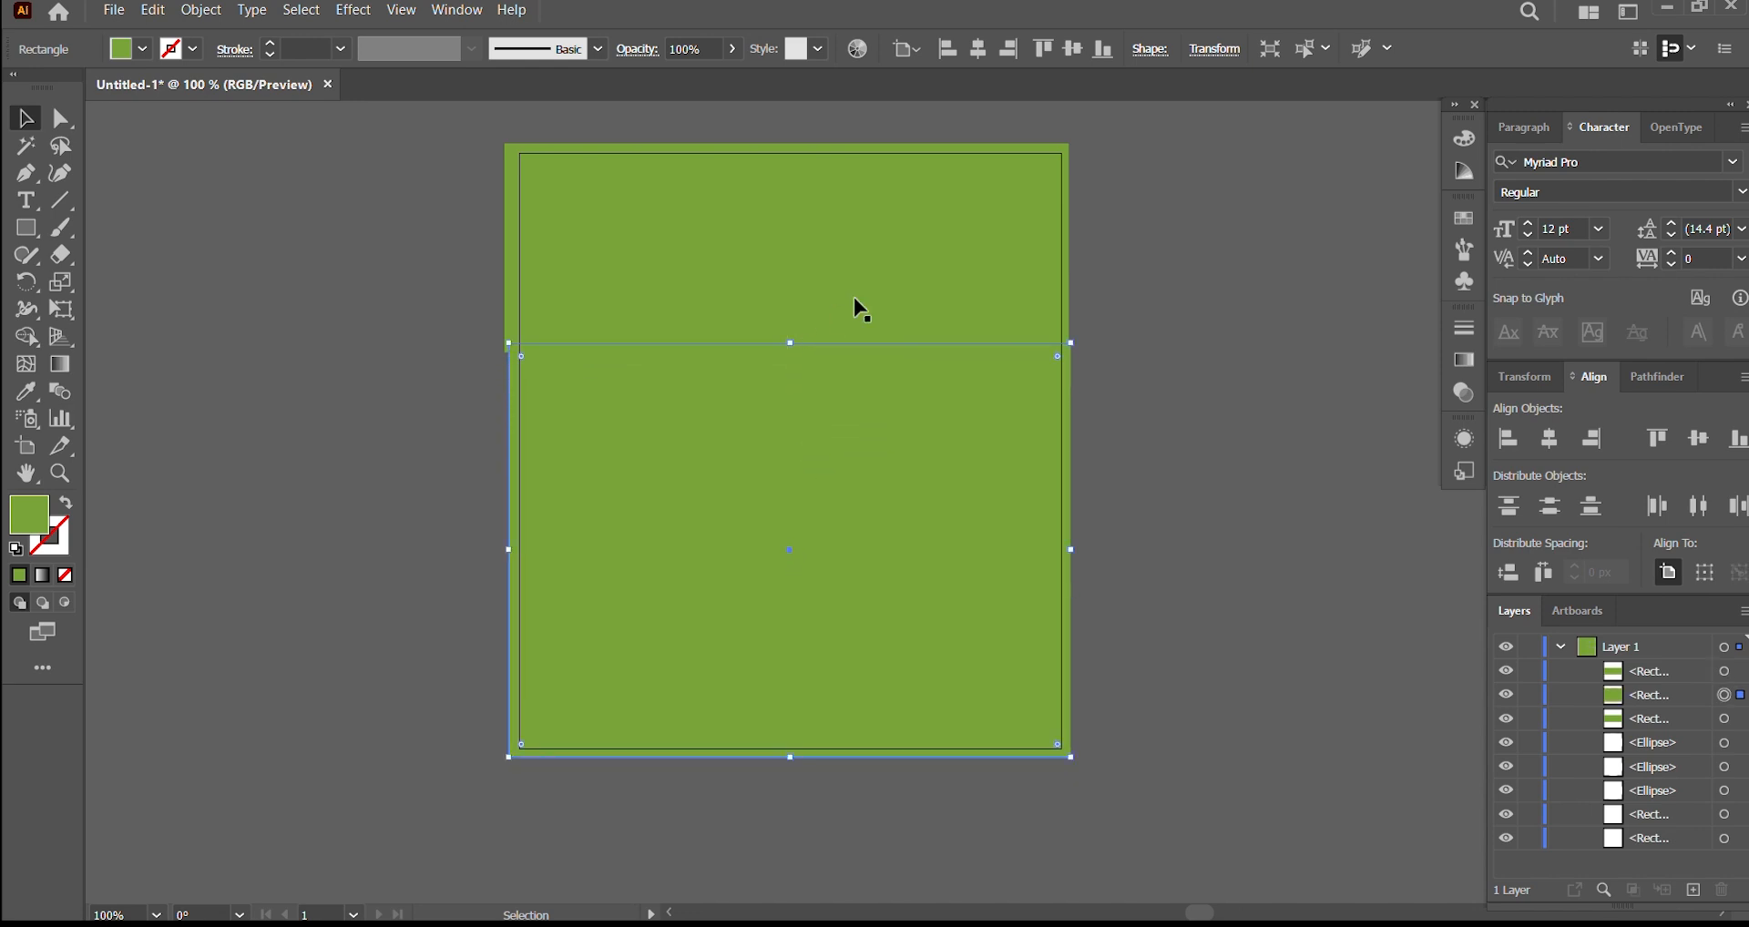
Step: Fill the small rectangle straddling the joint with yellow
click(859, 301)
click(142, 49)
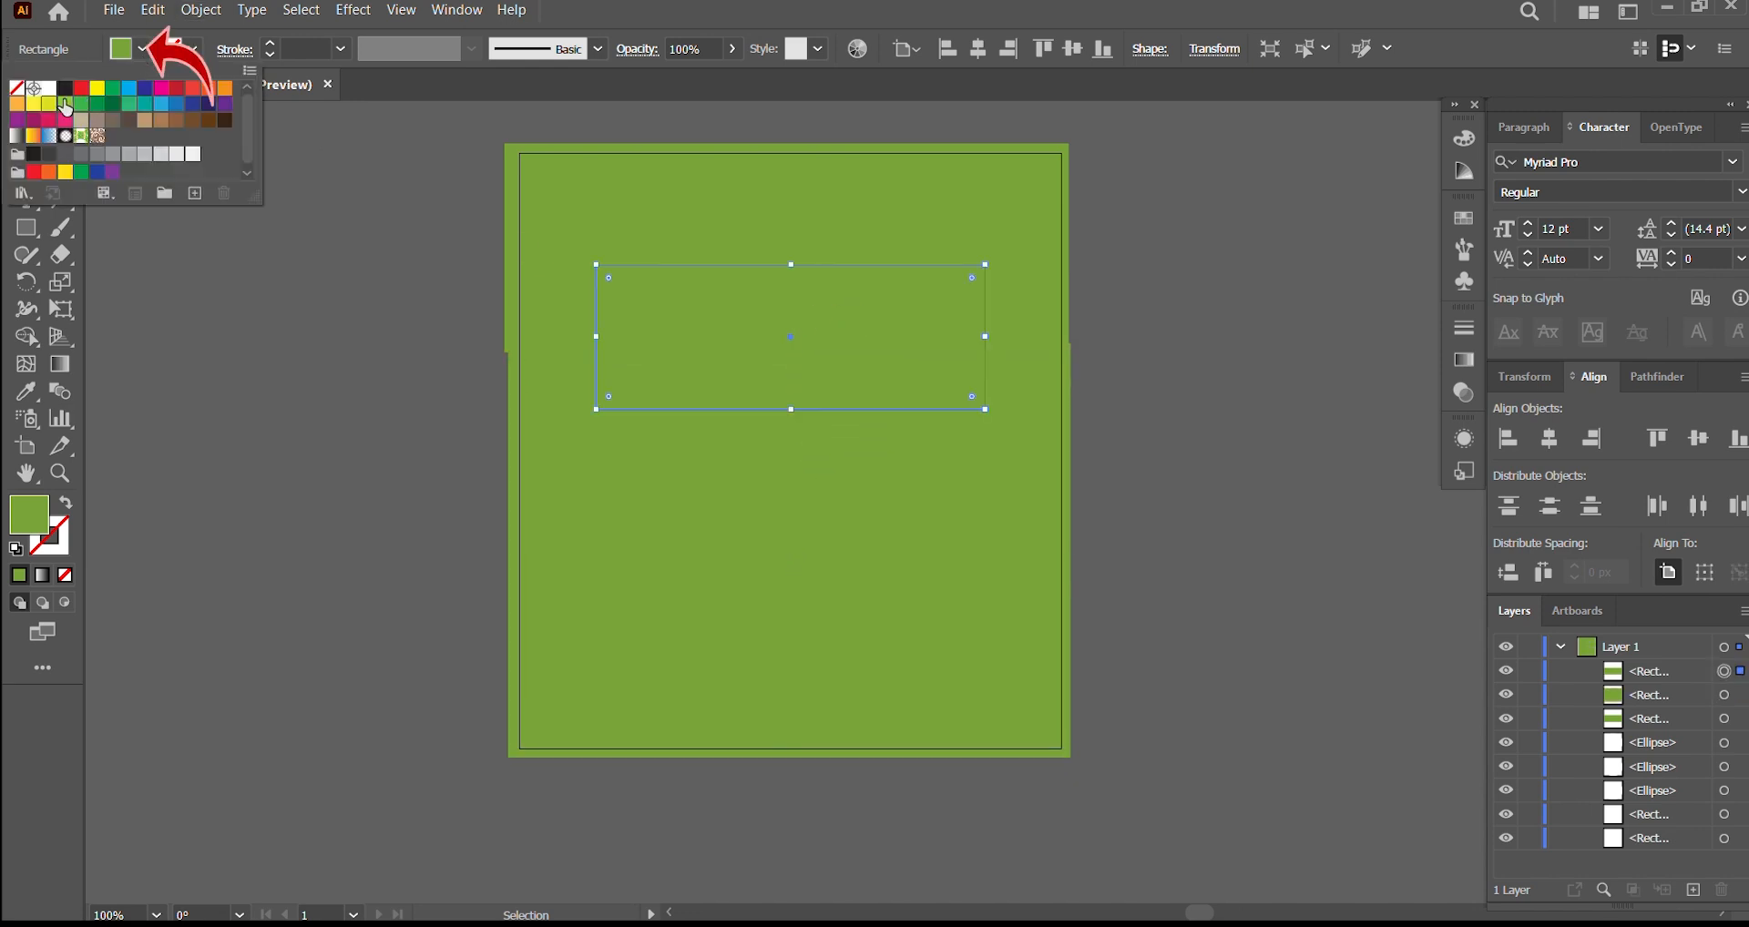
click(97, 88)
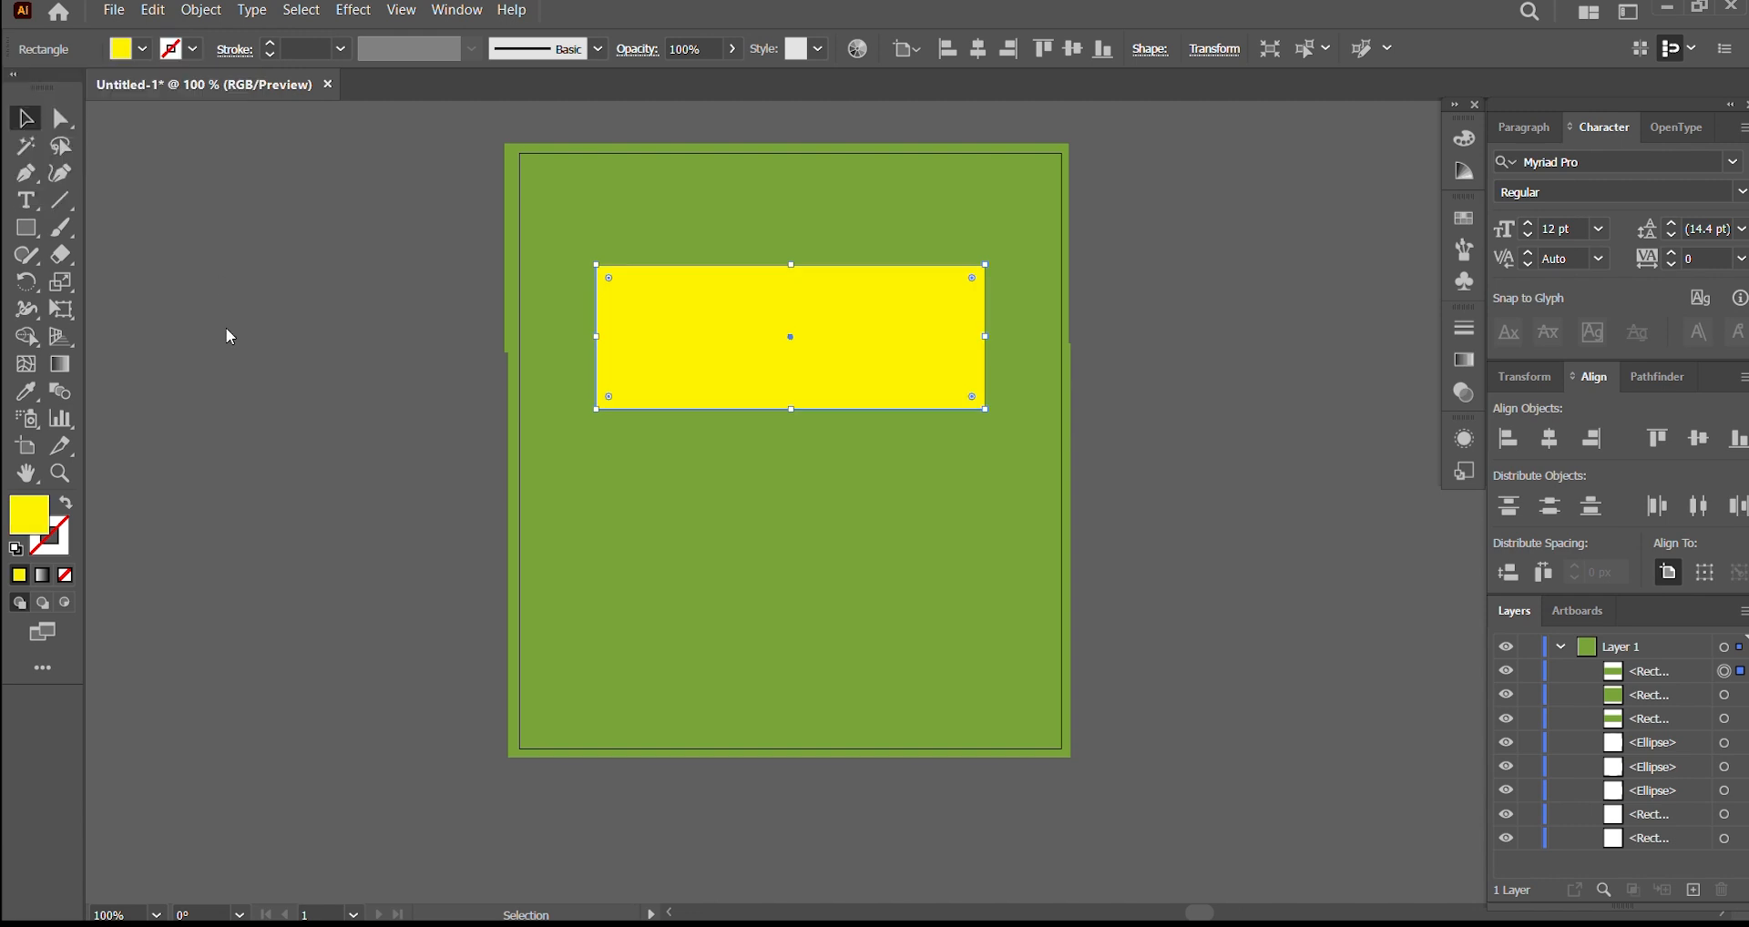
Step: Fill the large lower rectangle with light orange
click(827, 590)
click(142, 48)
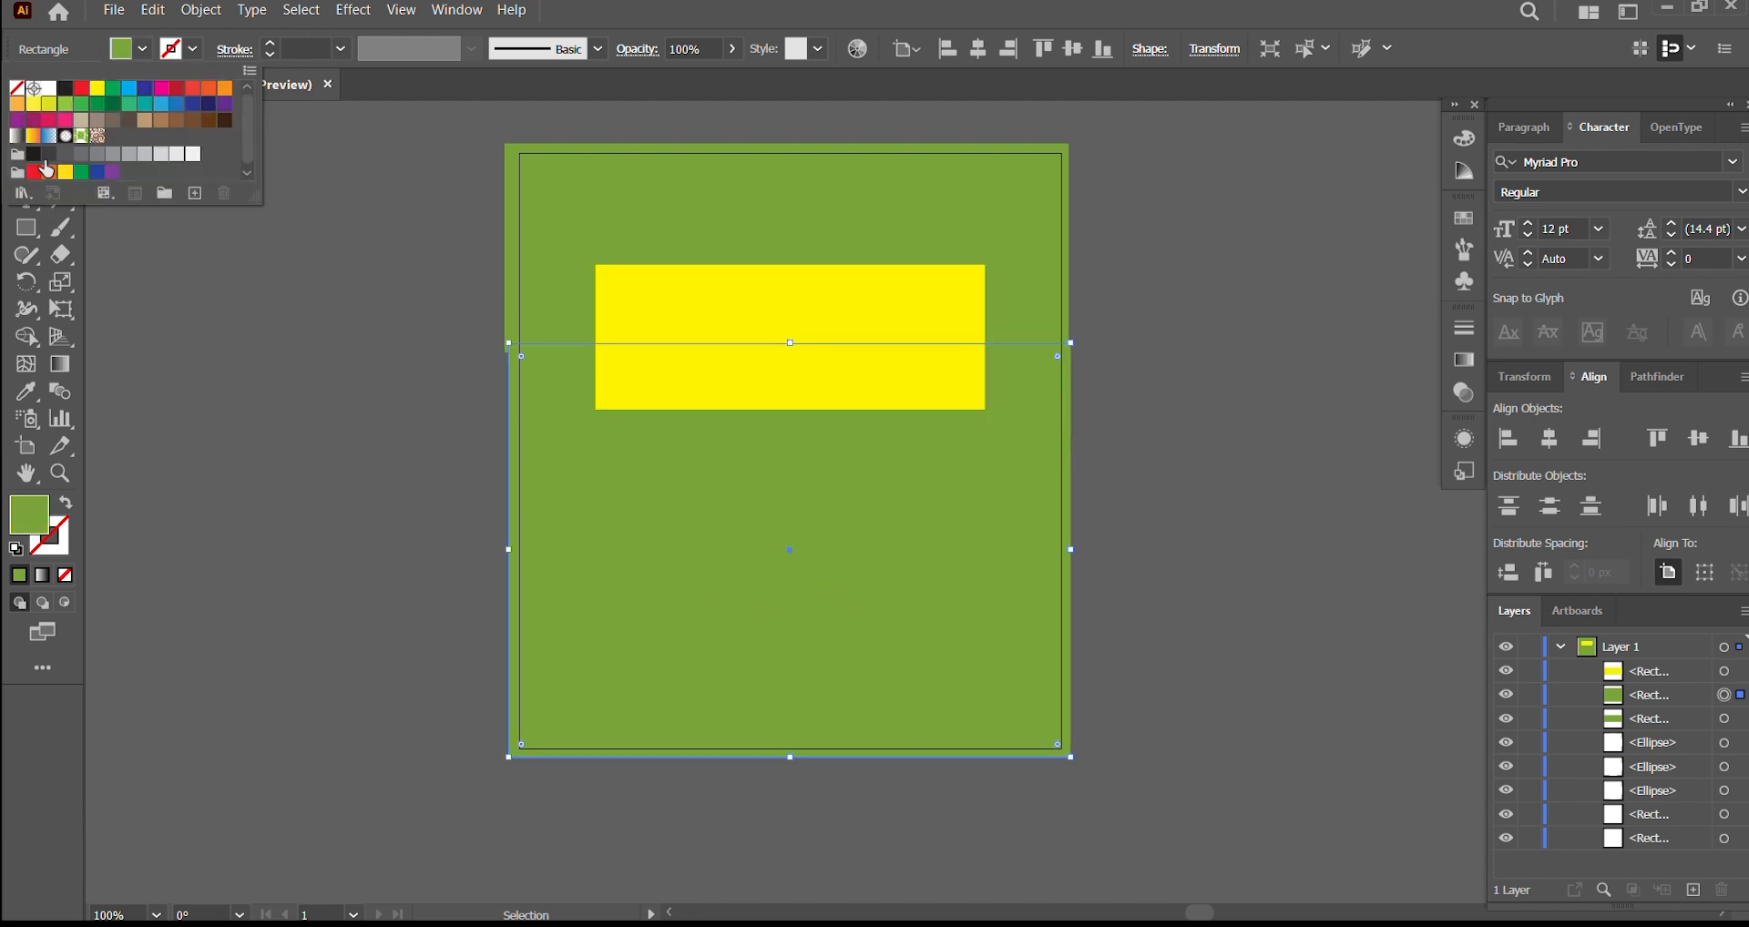
click(16, 104)
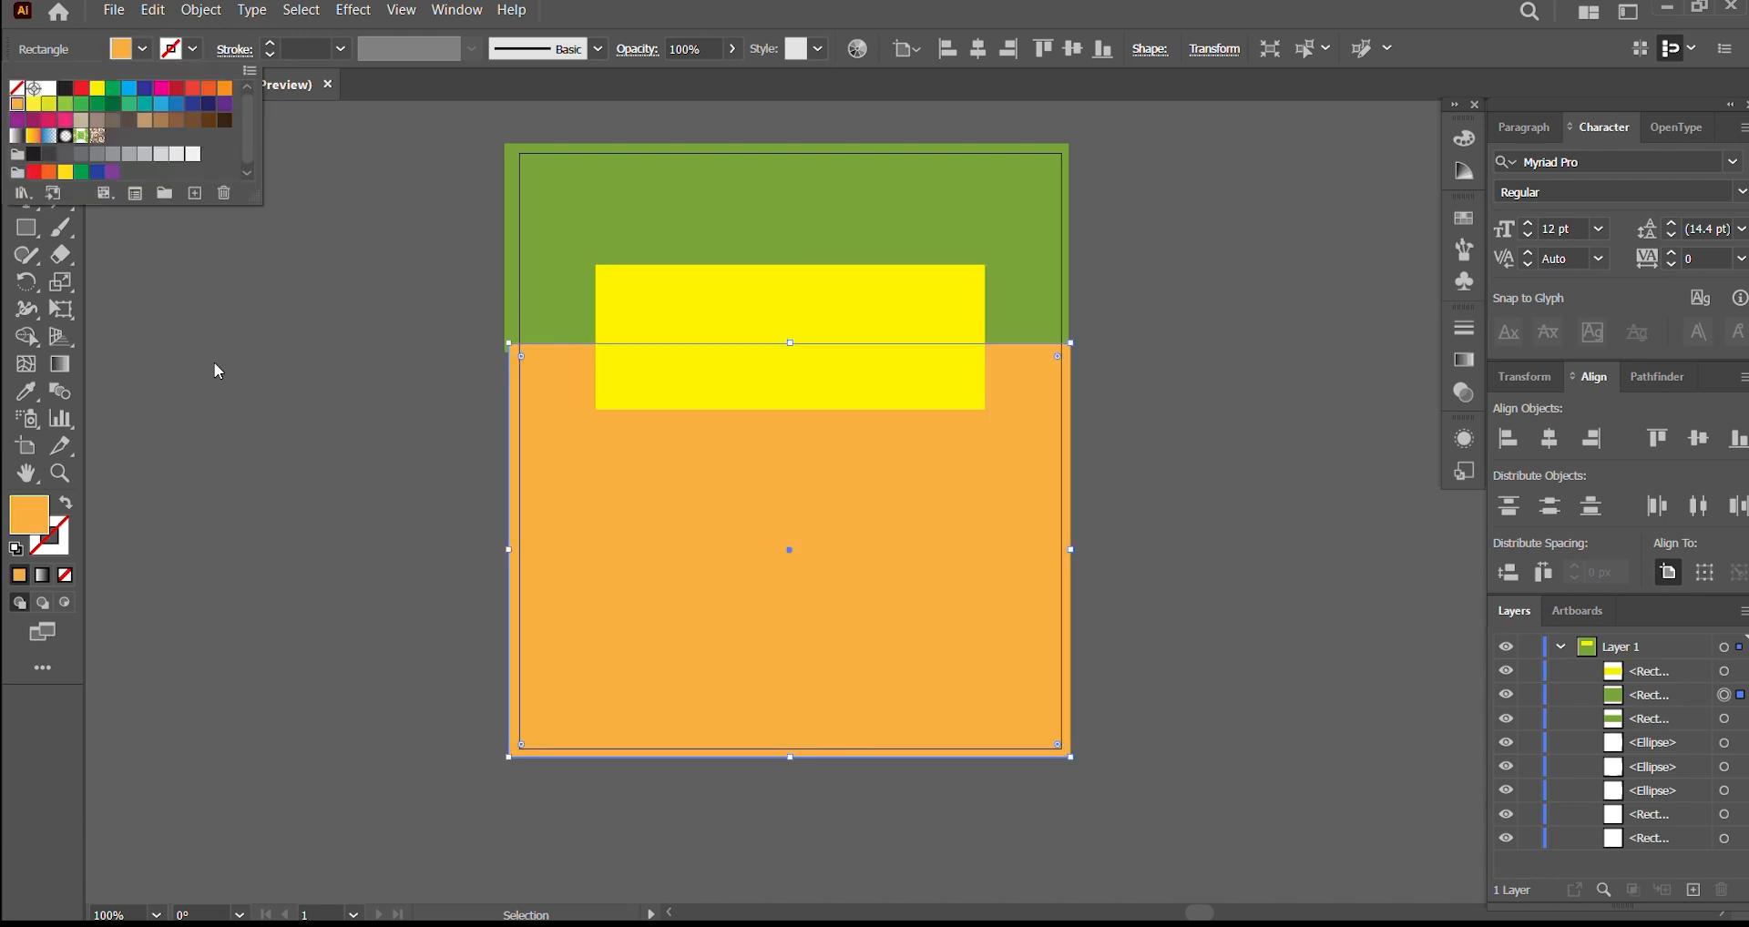
click(215, 362)
Step: Widen the yellow rectangle slightly on both sides and extend its bottom edge a little downward
click(817, 327)
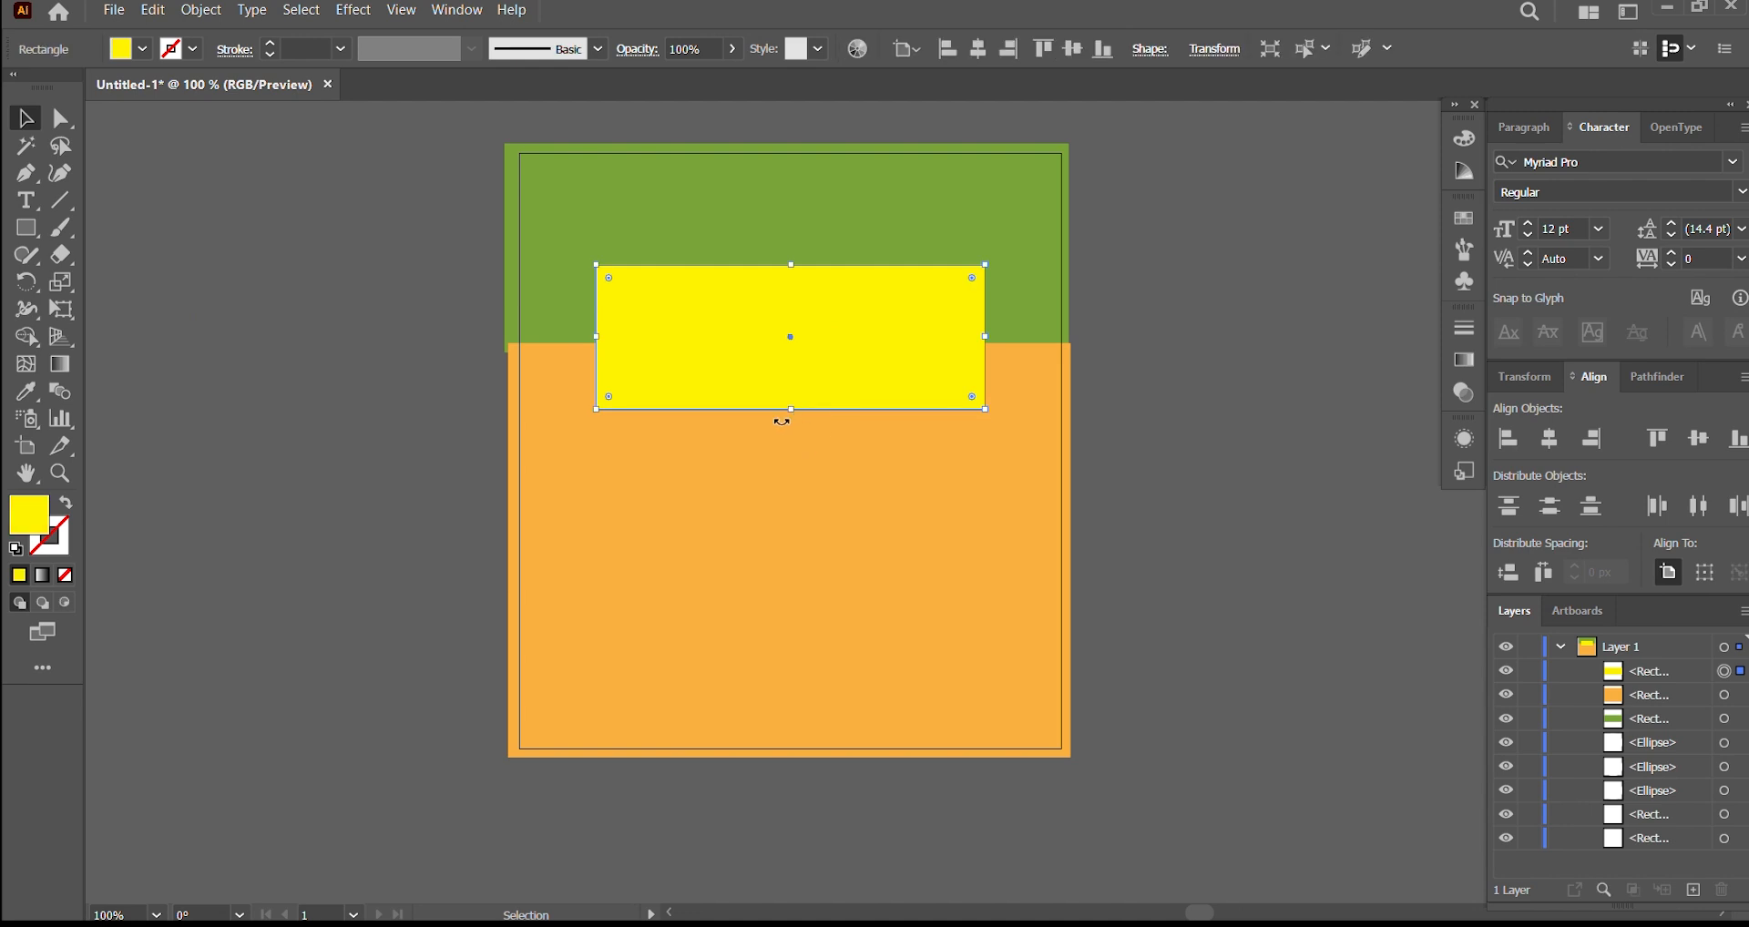
drag(793, 412, 796, 422)
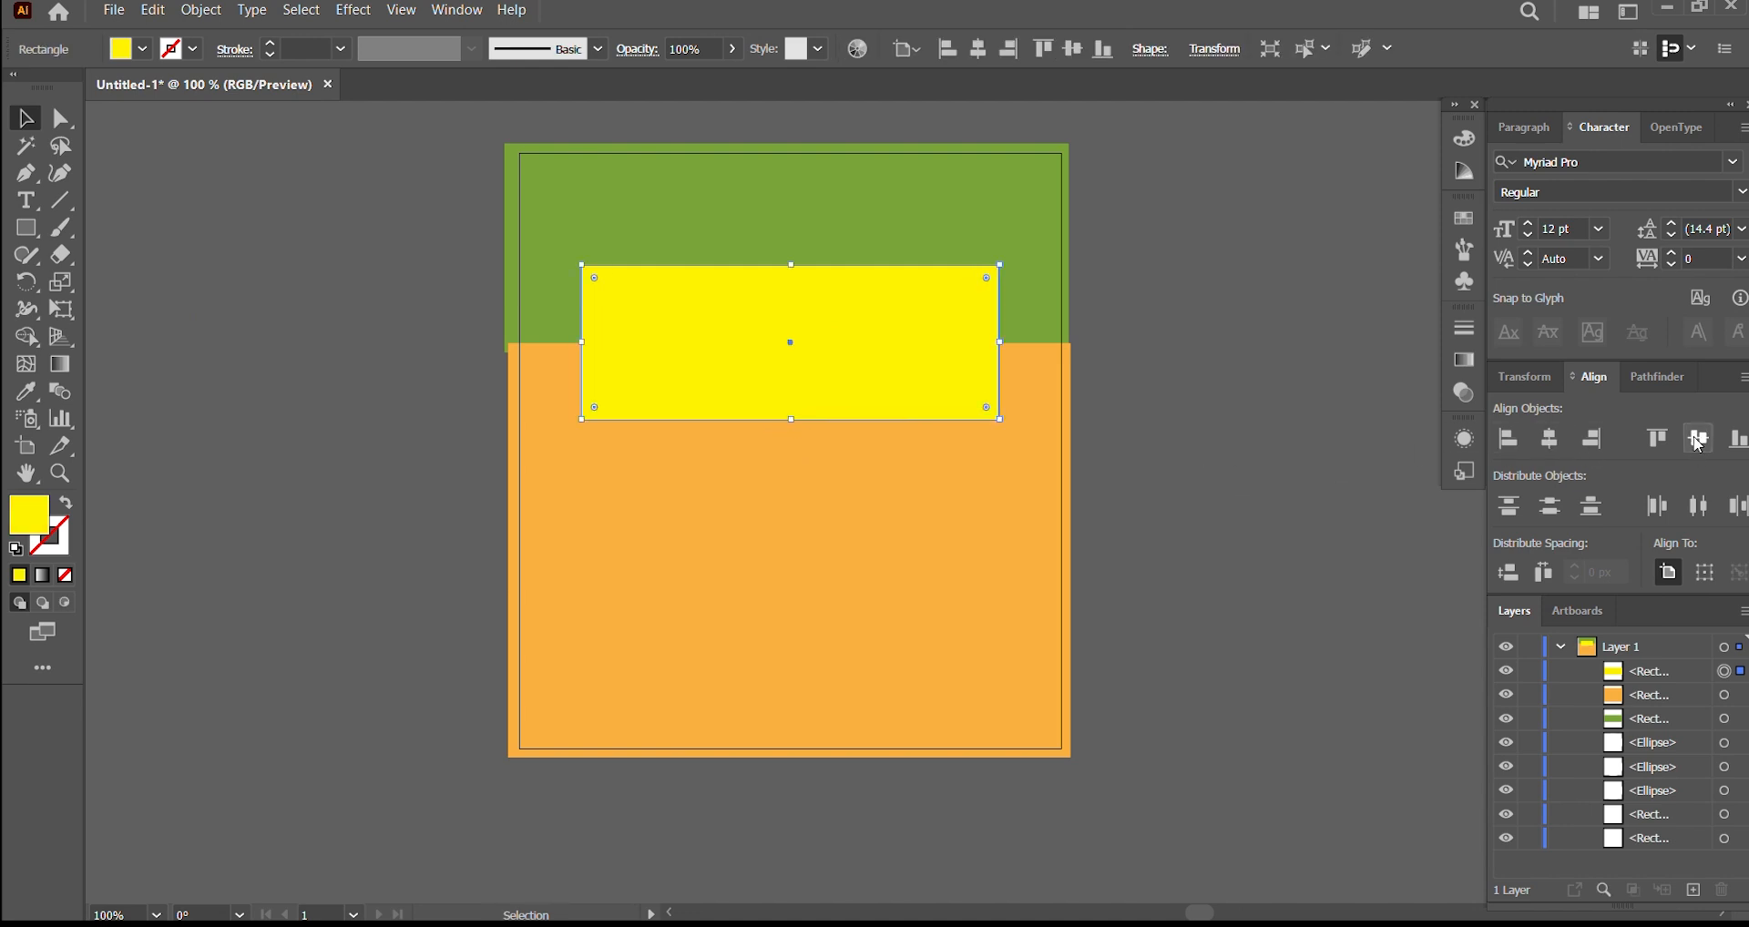
click(1212, 448)
scroll(885, 458, up, 1)
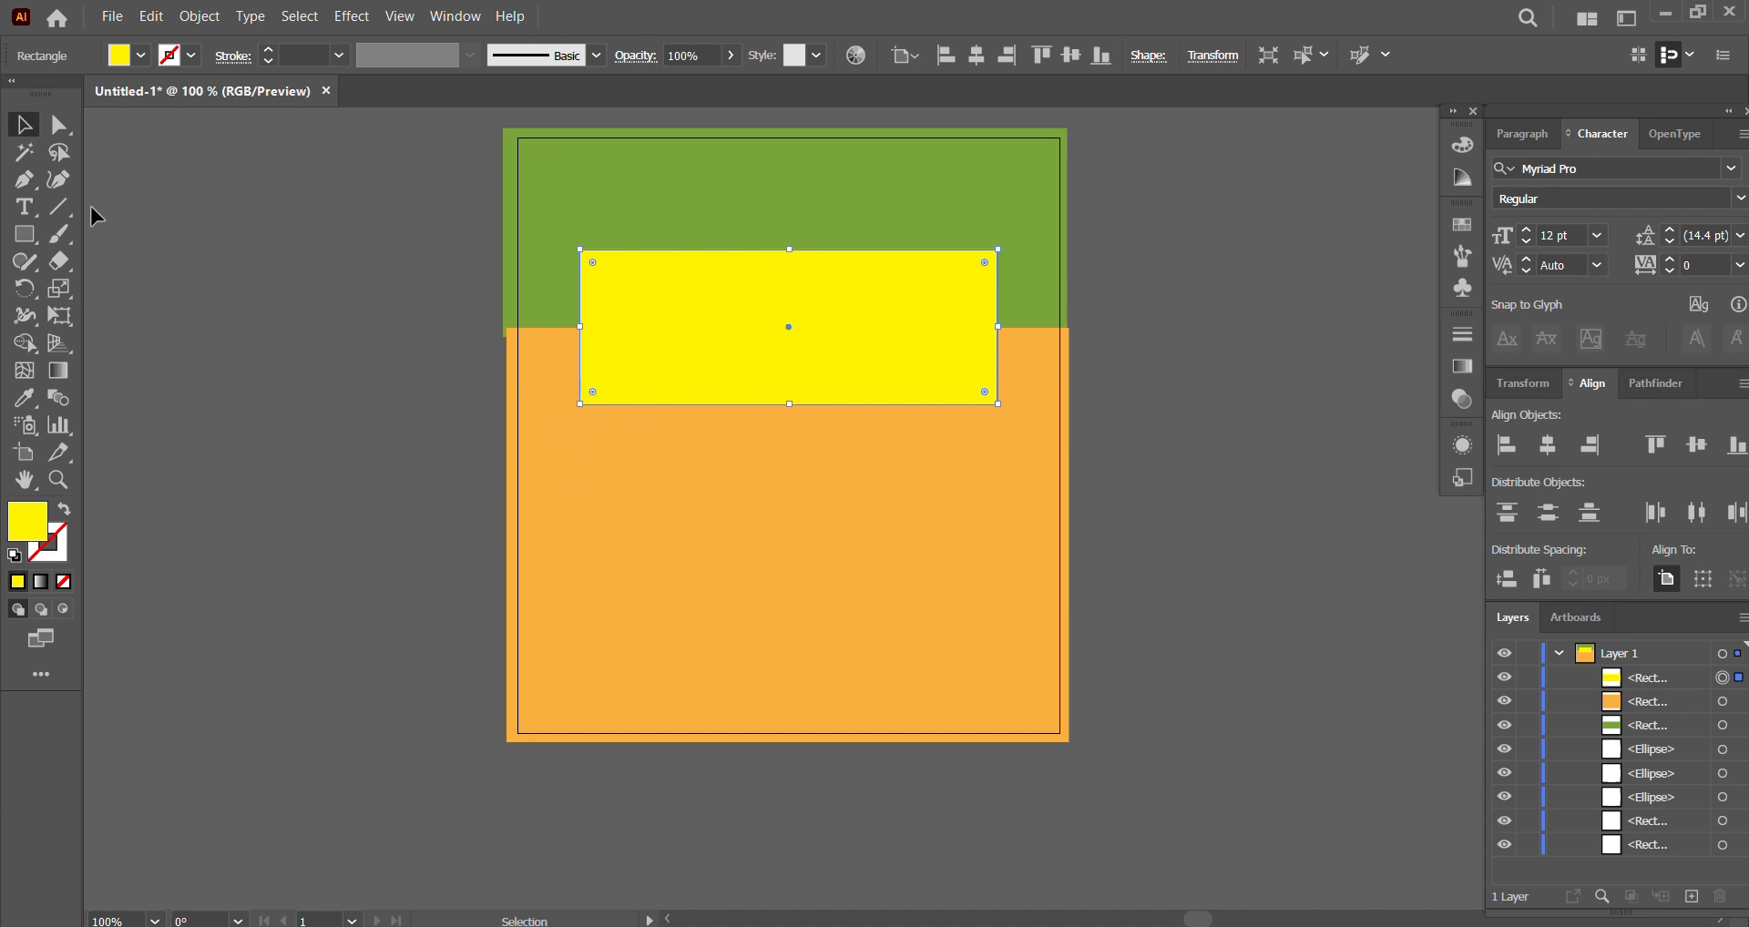
Step: Move only the yellow rectangle's lower-left anchor point outward to X 22 px, Y 159 px using the Direct Selection tool
click(60, 126)
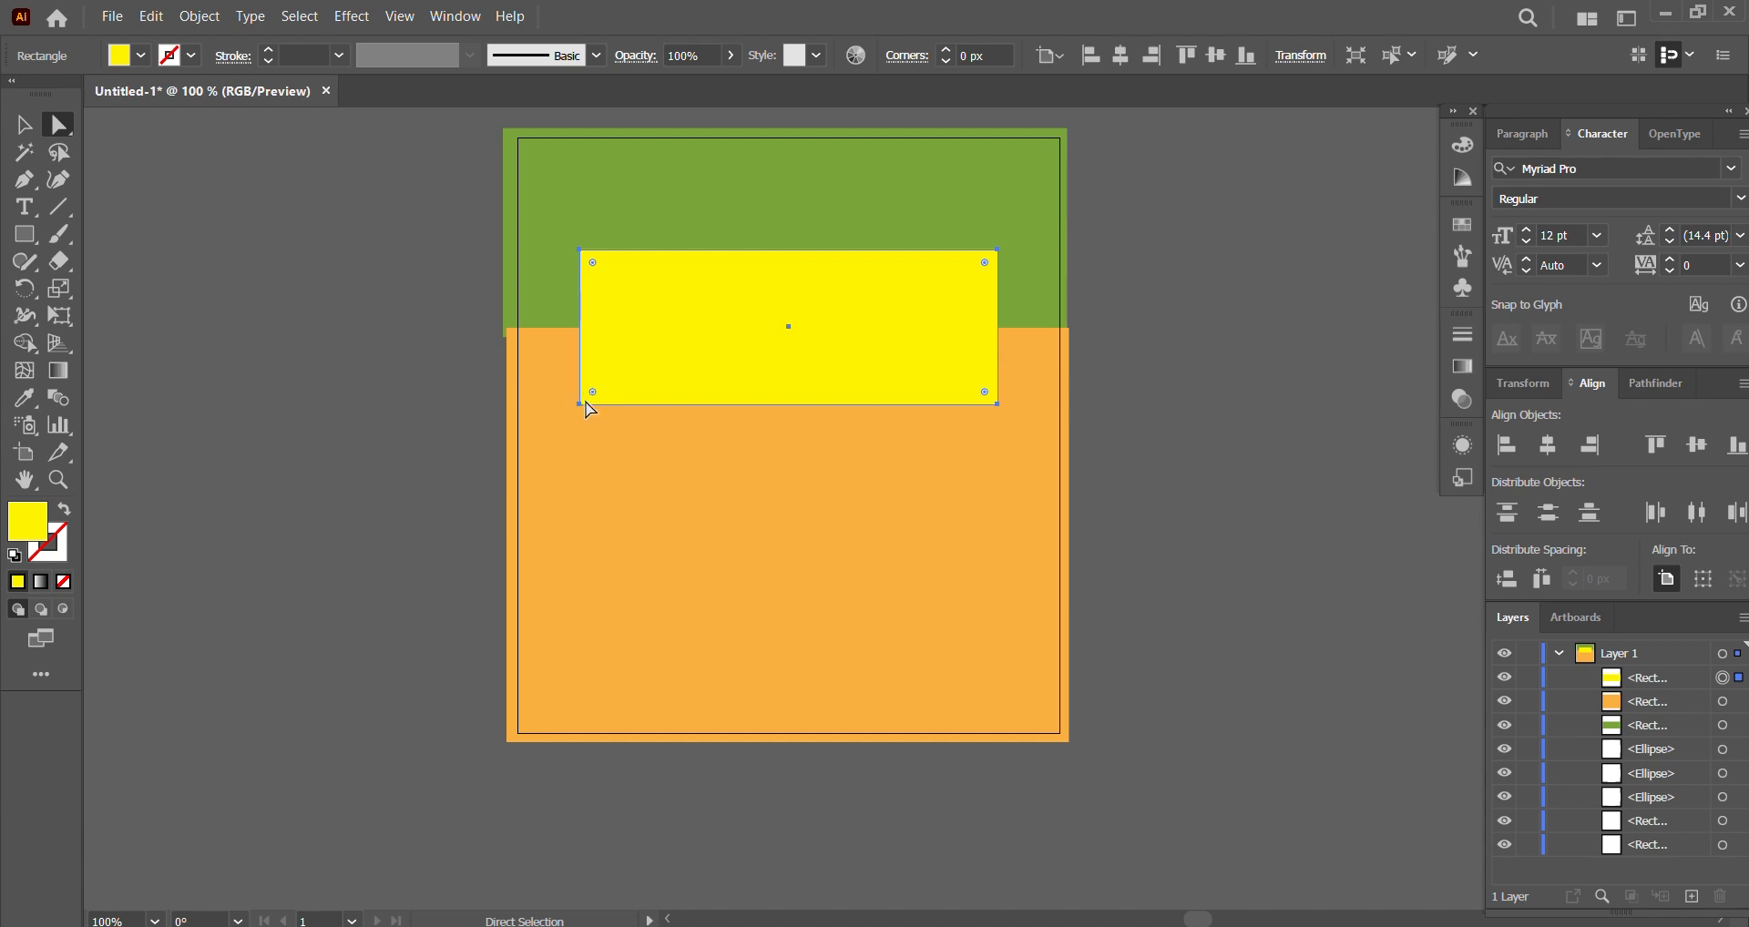
scroll(591, 410, up, 1)
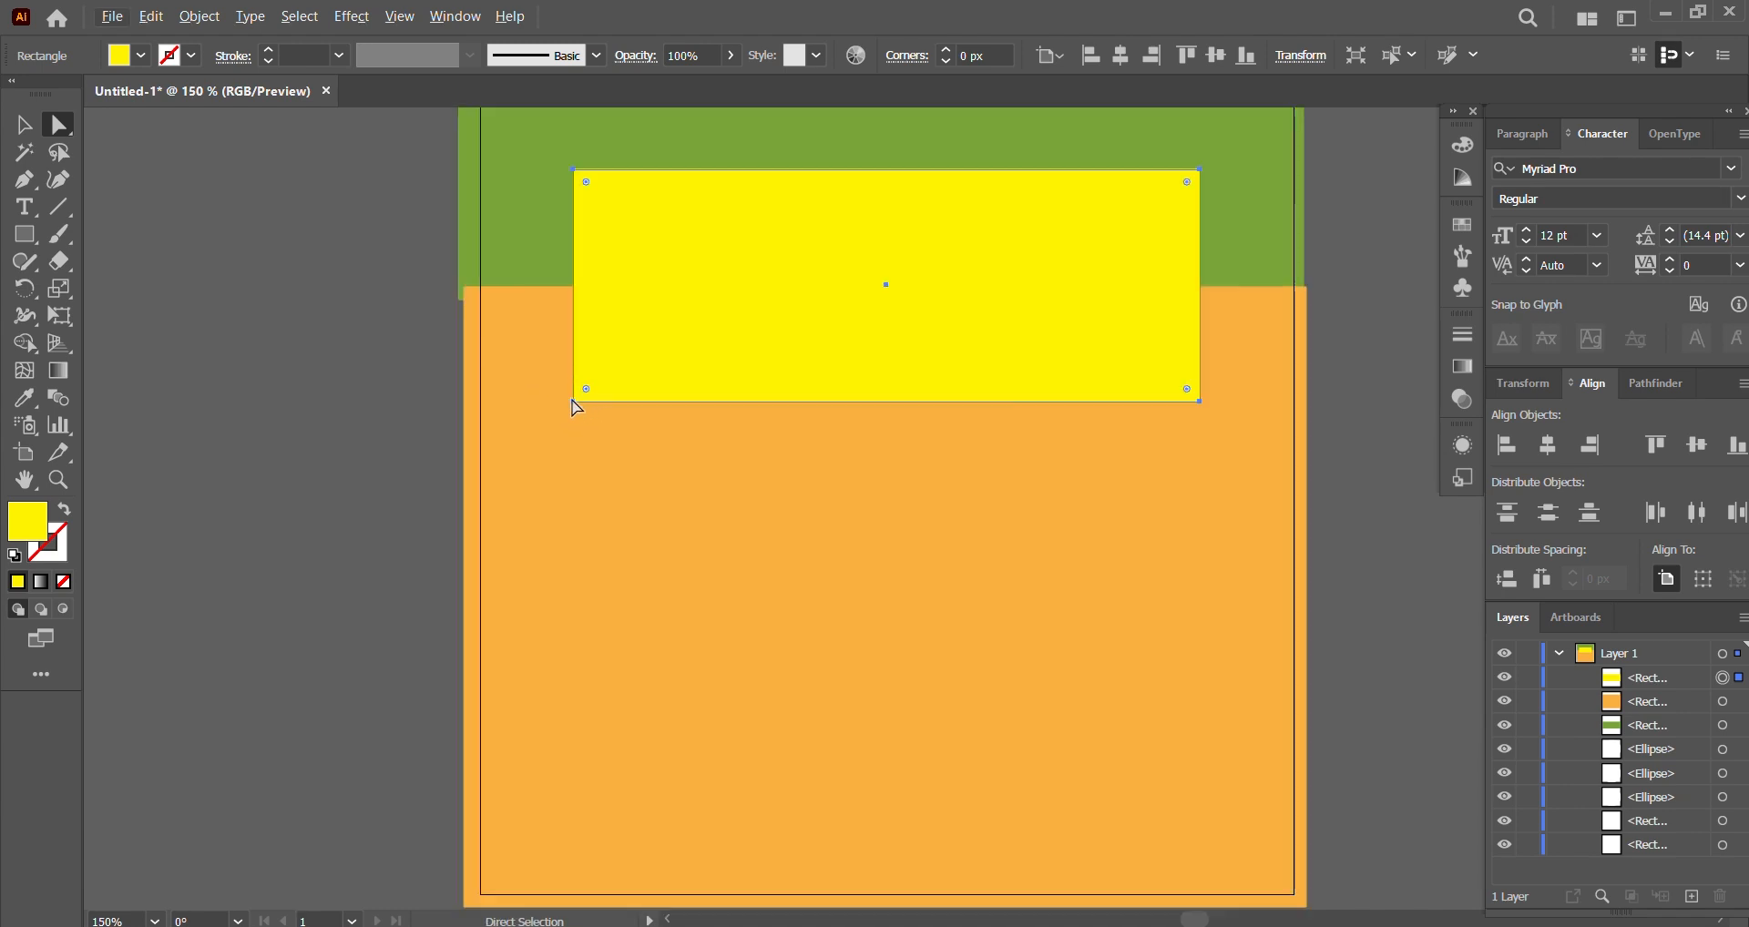
click(572, 401)
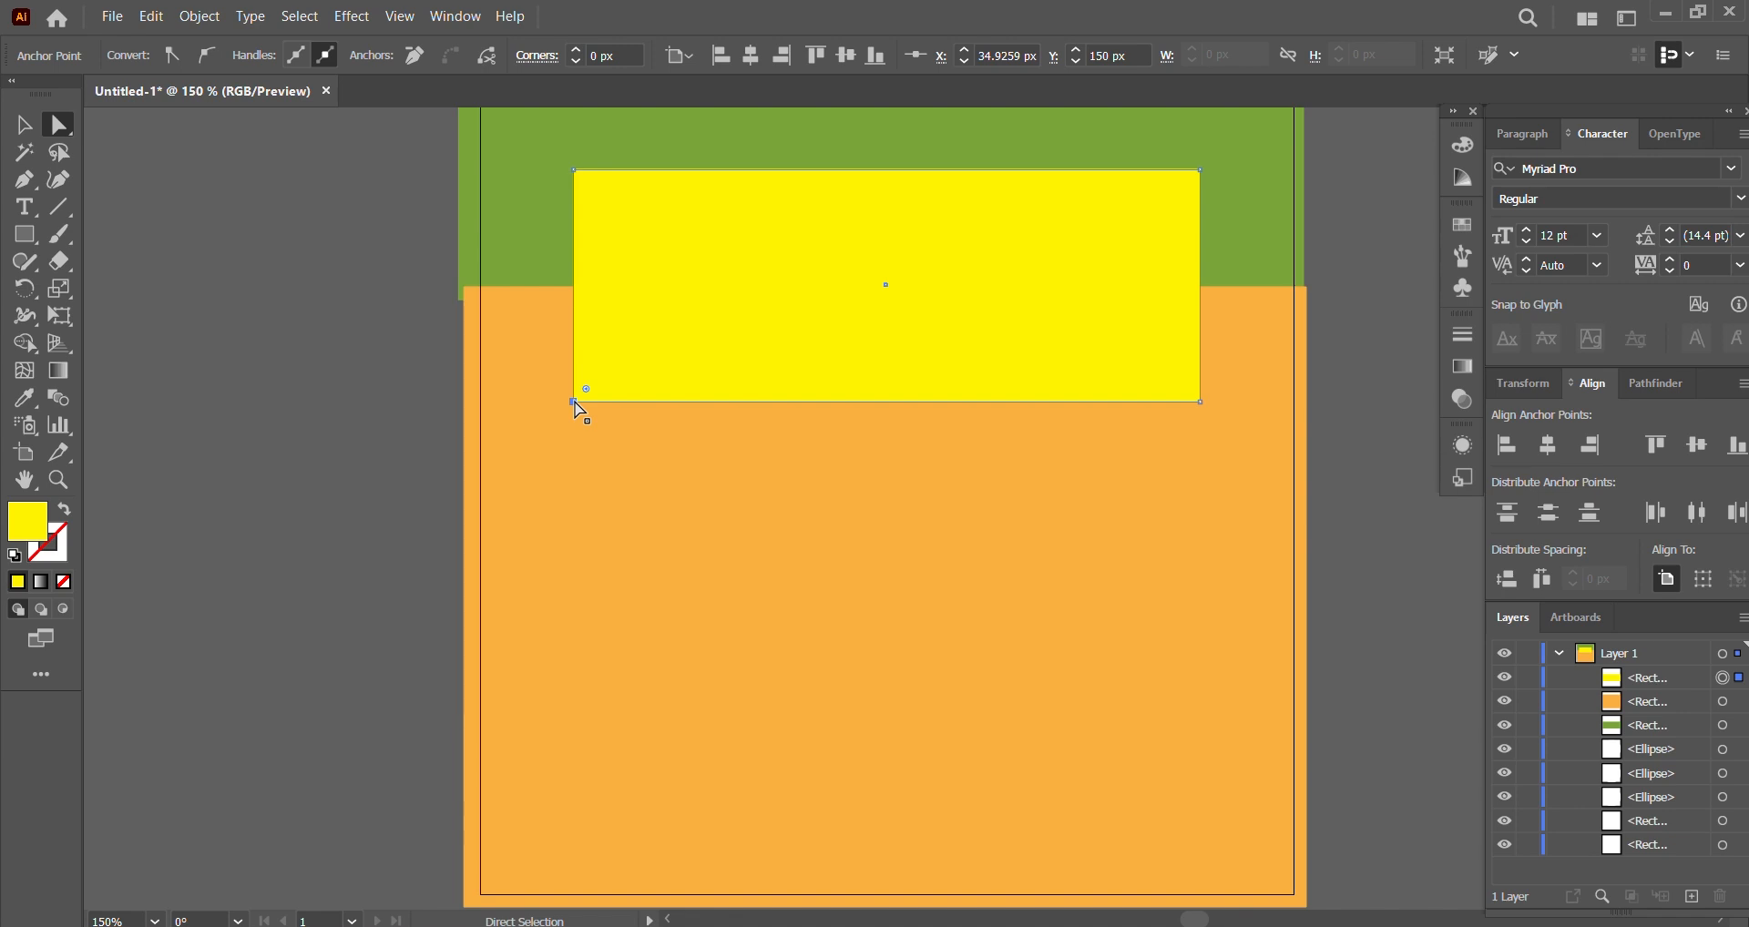
drag(573, 402, 537, 428)
scroll(855, 378, up, 2)
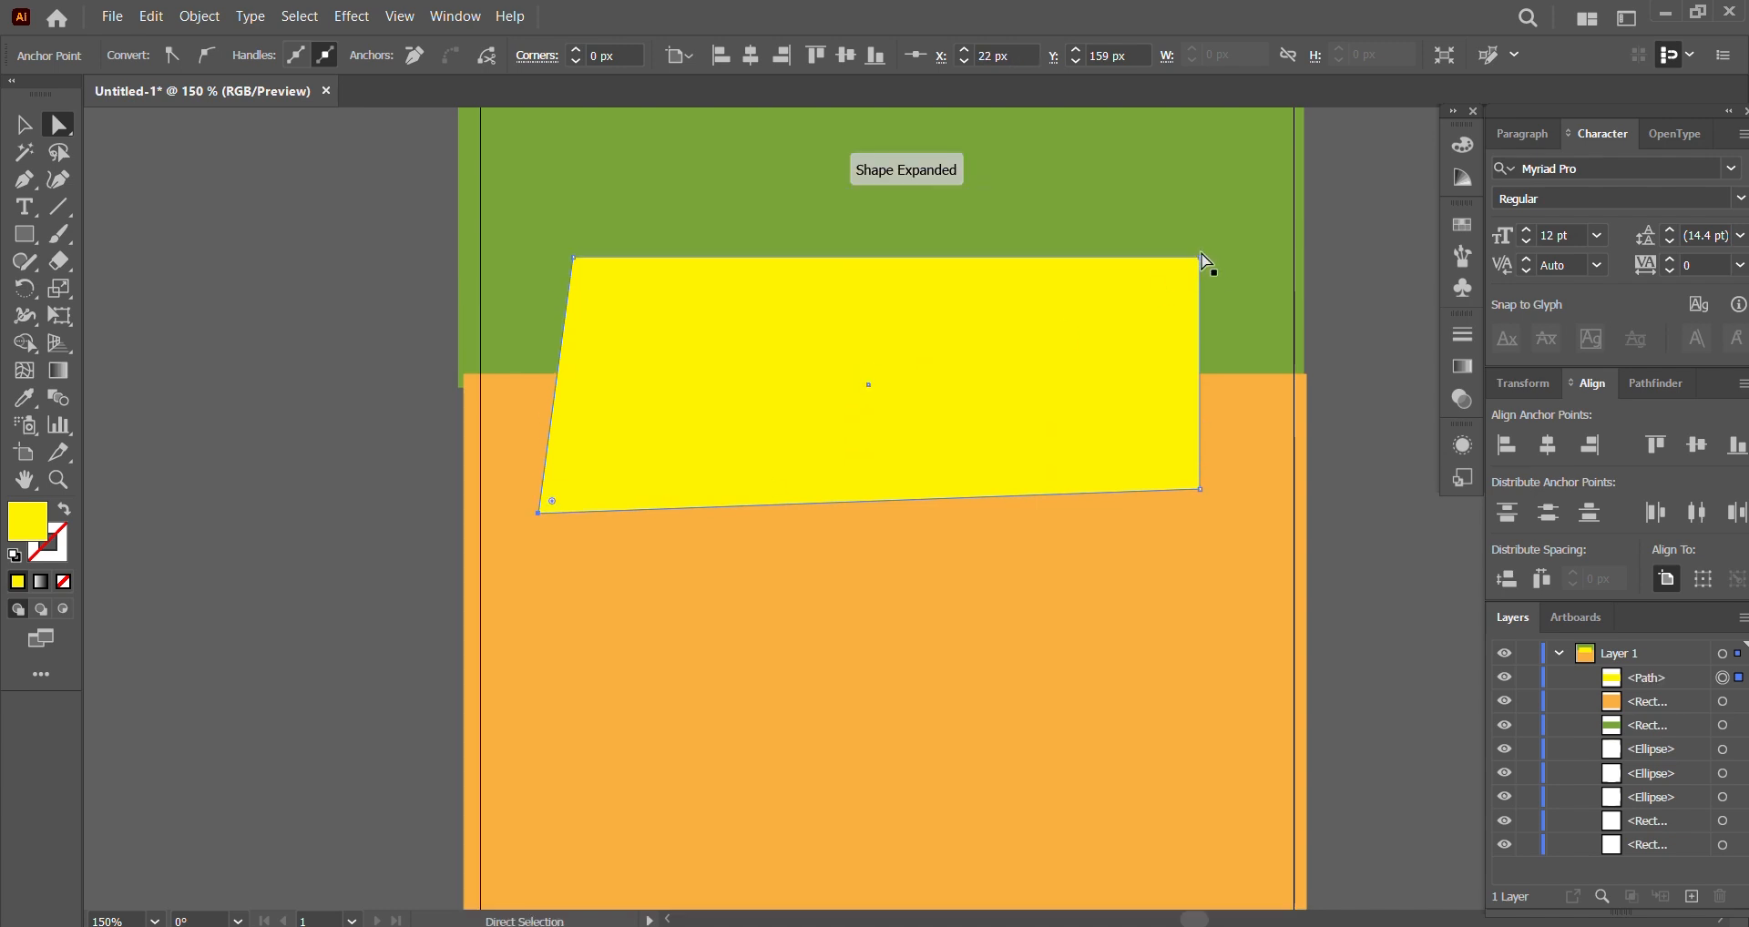
Step: Pull the yellow shape's upper-right anchor point outward and up to form a slanted banner, leaving it deselected
drag(1200, 257, 1201, 256)
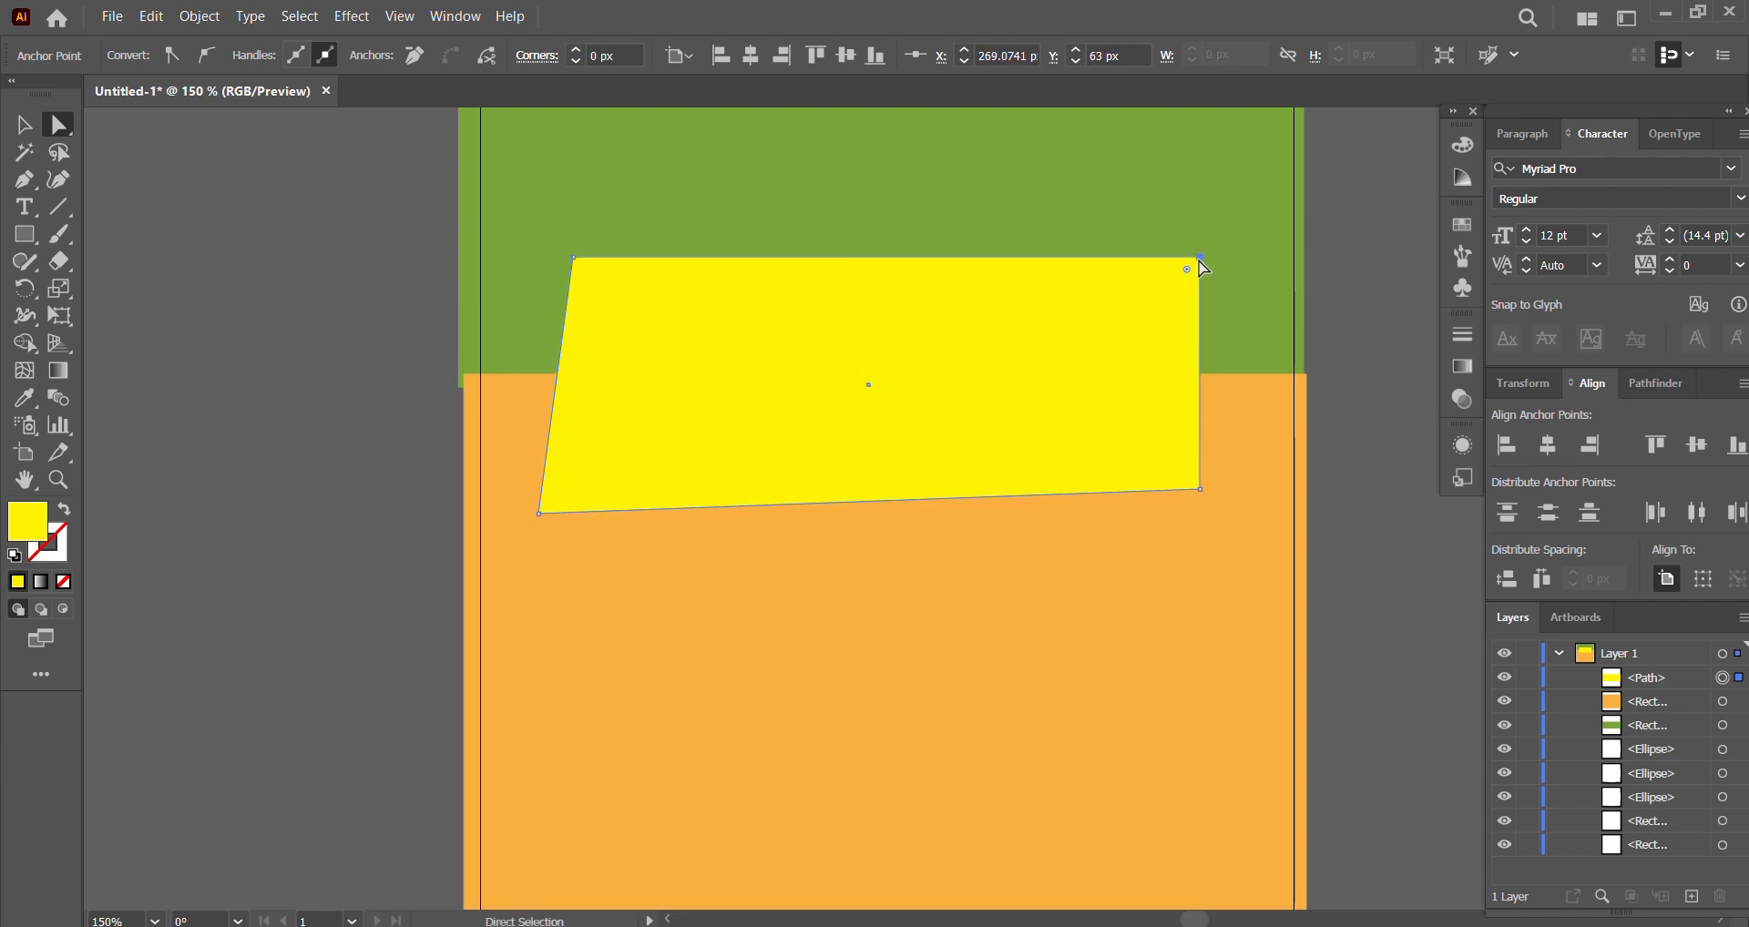
drag(1200, 258, 1233, 227)
click(339, 376)
key(ctrl+minus)
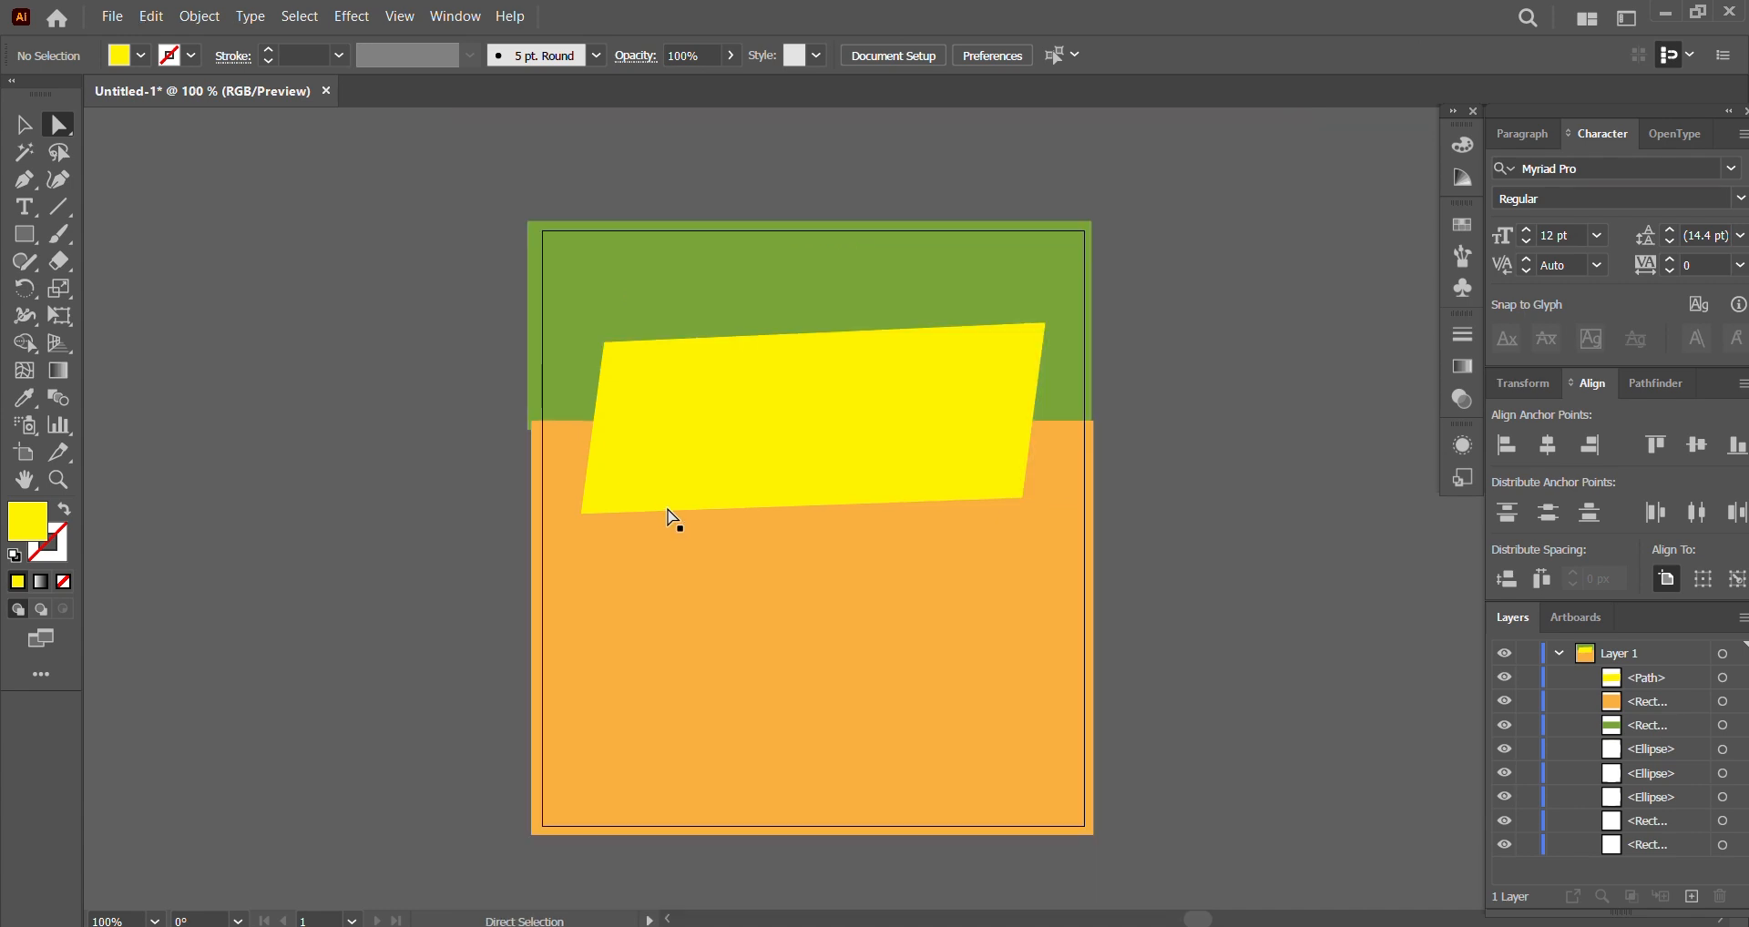
Step: Draw two overlapping yellow rectangles beside the artboard and a yellow rounded rectangle below them
drag(25, 235, 113, 238)
drag(132, 321, 424, 513)
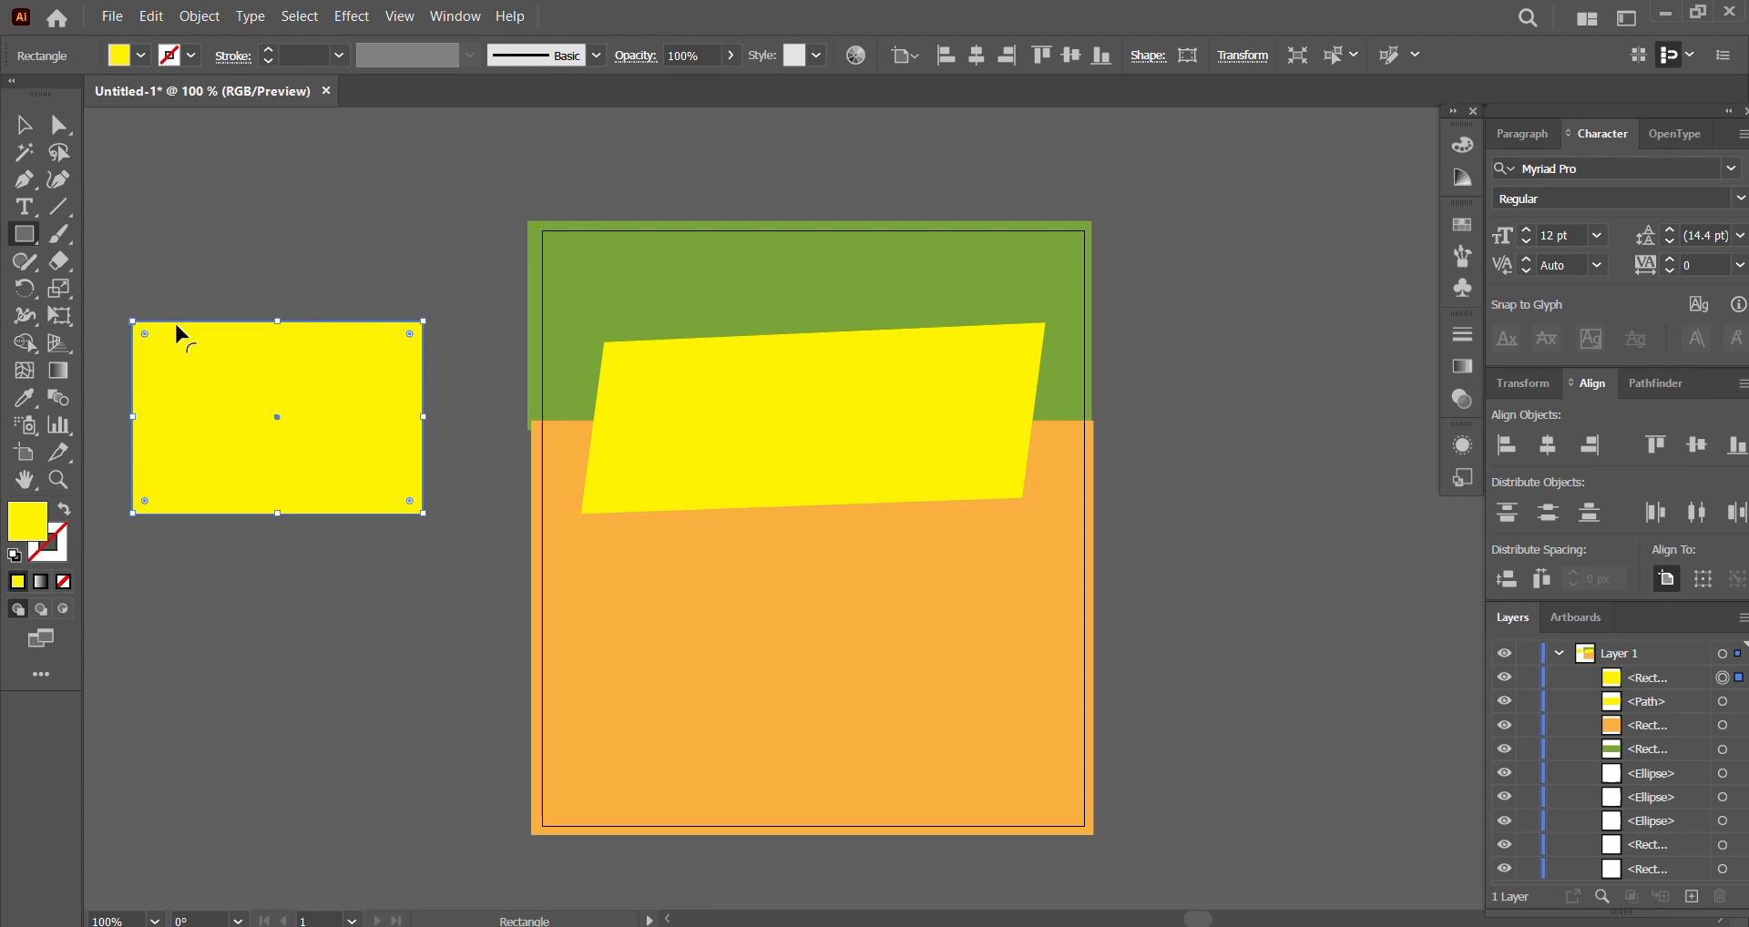
mouse_move(141, 236)
mouse_down()
mouse_move(273, 556)
mouse_move(334, 589)
mouse_move(487, 319)
mouse_move(336, 311)
mouse_move(253, 443)
mouse_up()
drag(25, 234, 86, 260)
drag(157, 531, 408, 669)
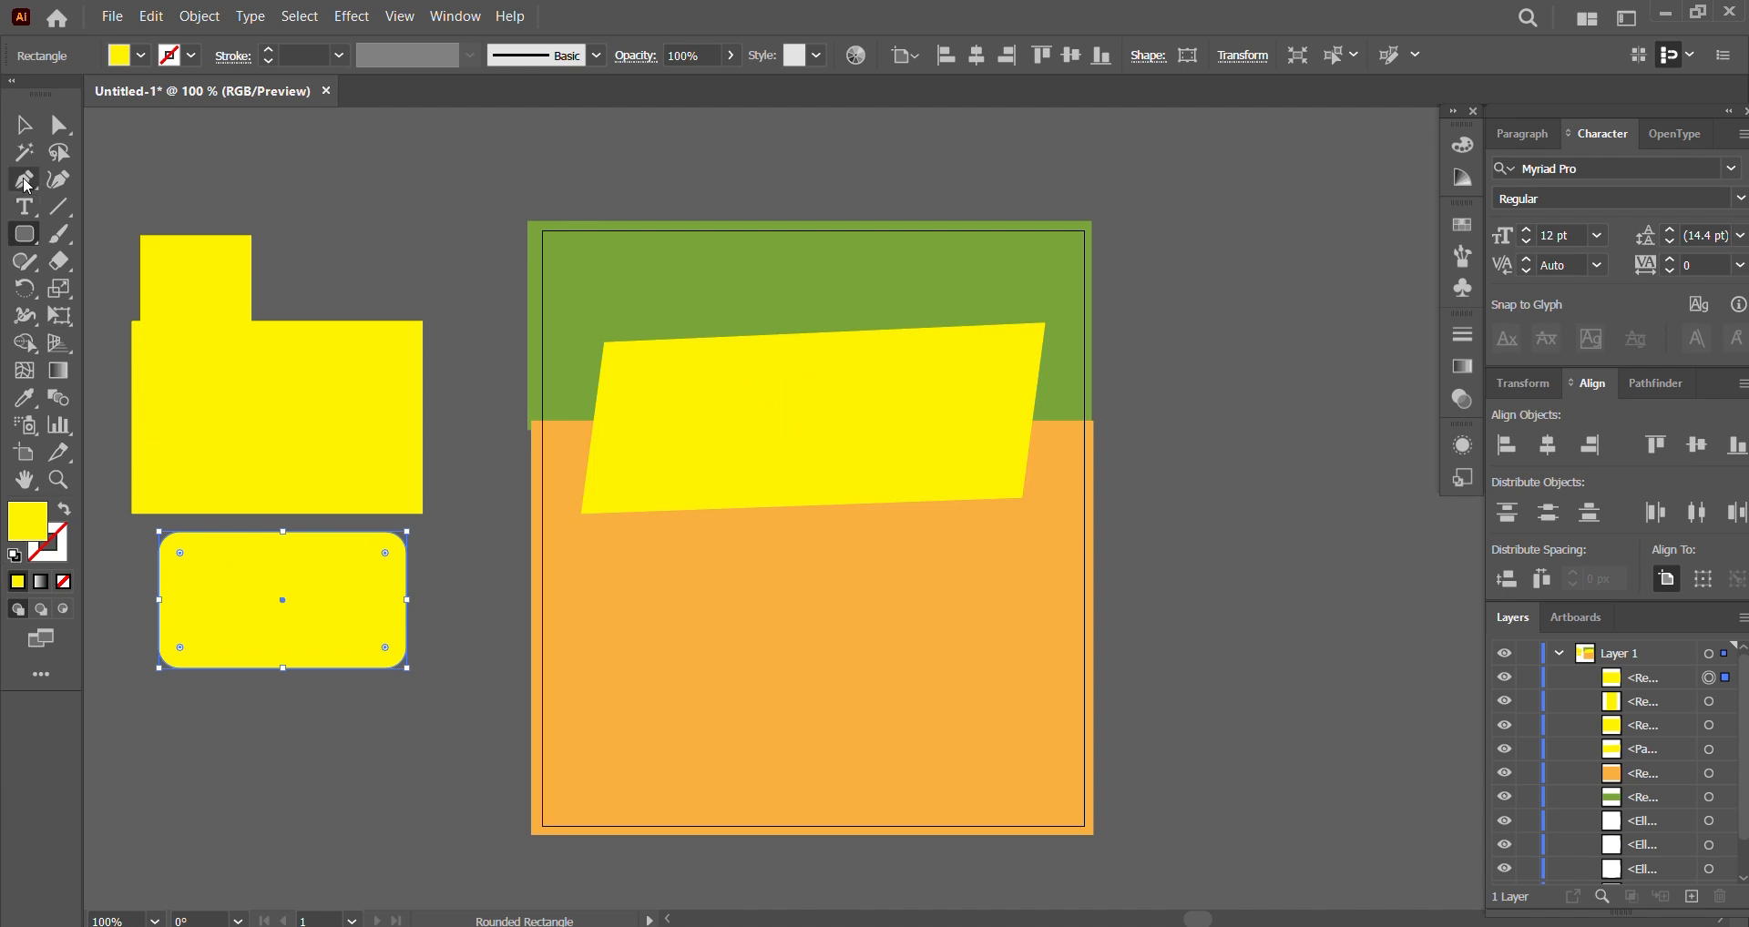
Step: Draw a closed four-sided yellow shape beside the artboard's right edge with the Pen tool and delete it
drag(25, 179, 128, 191)
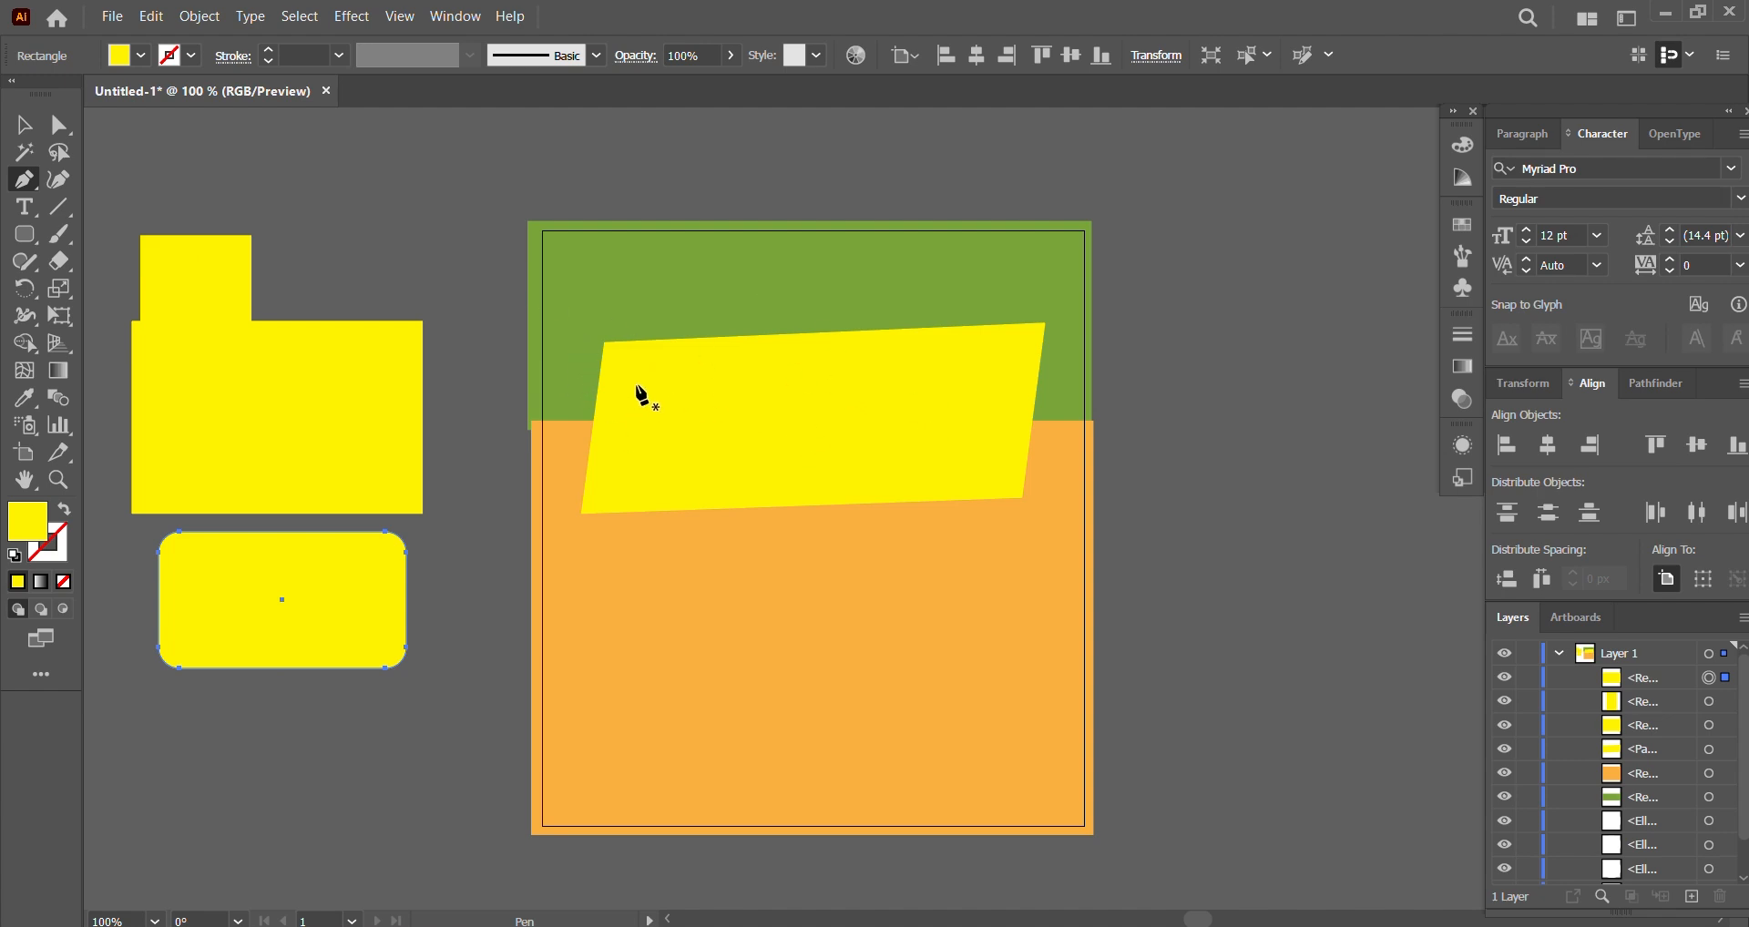
scroll(641, 393, down, 1)
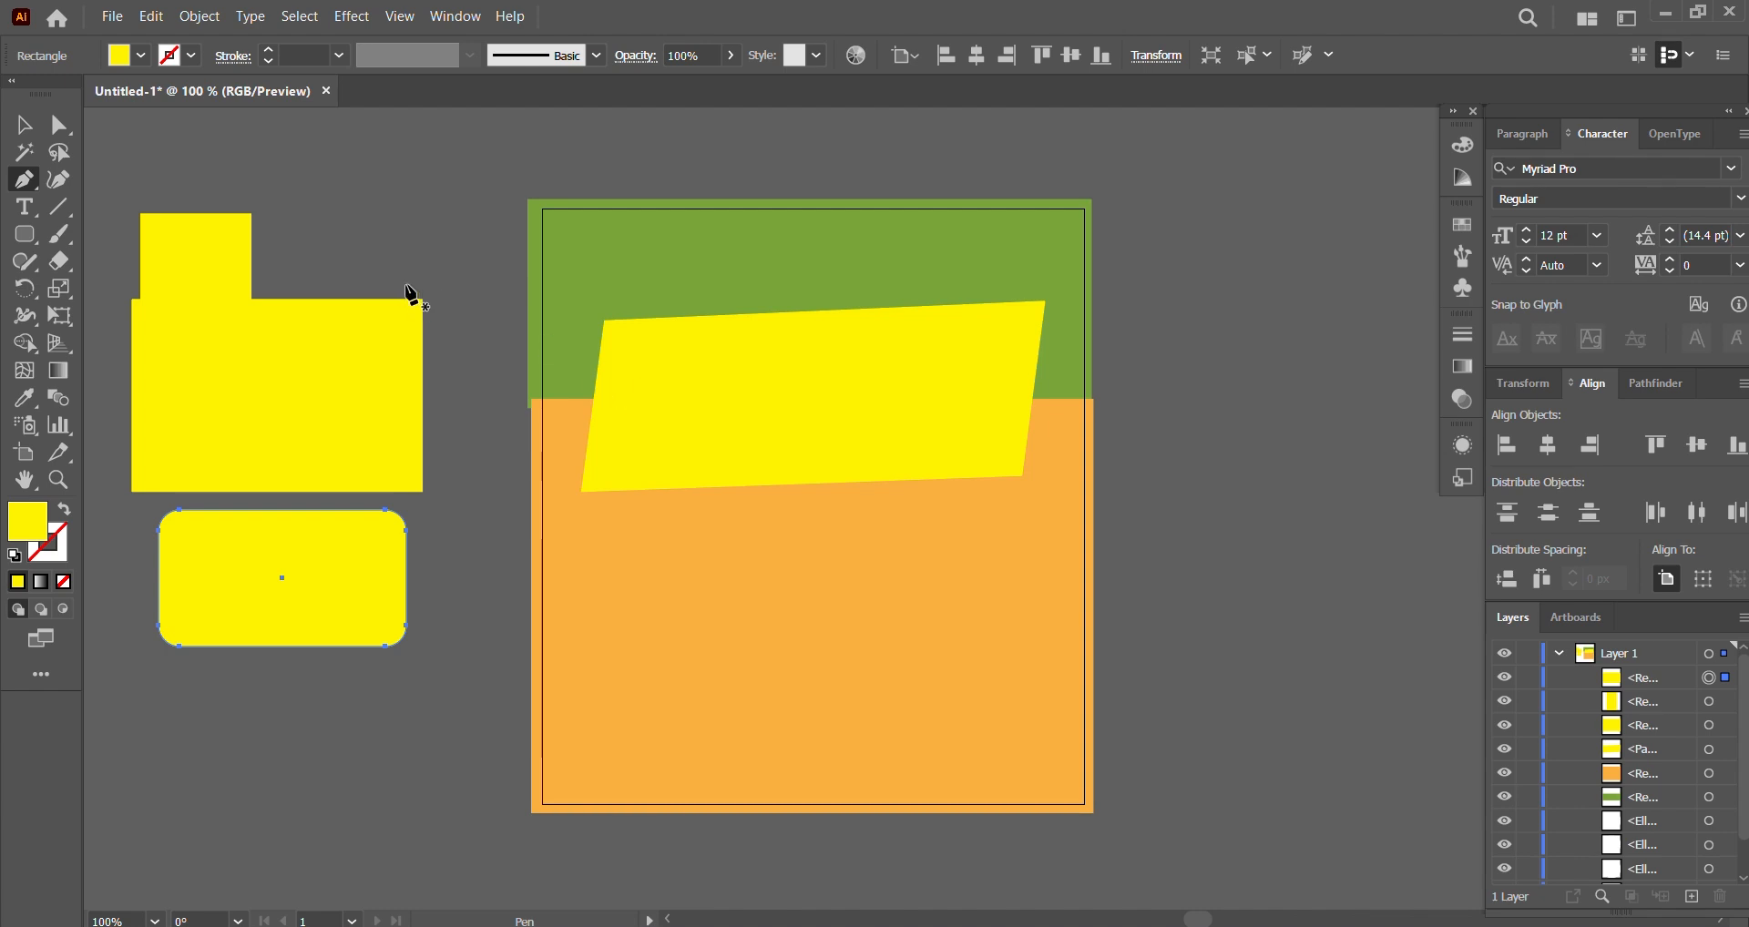
click(24, 186)
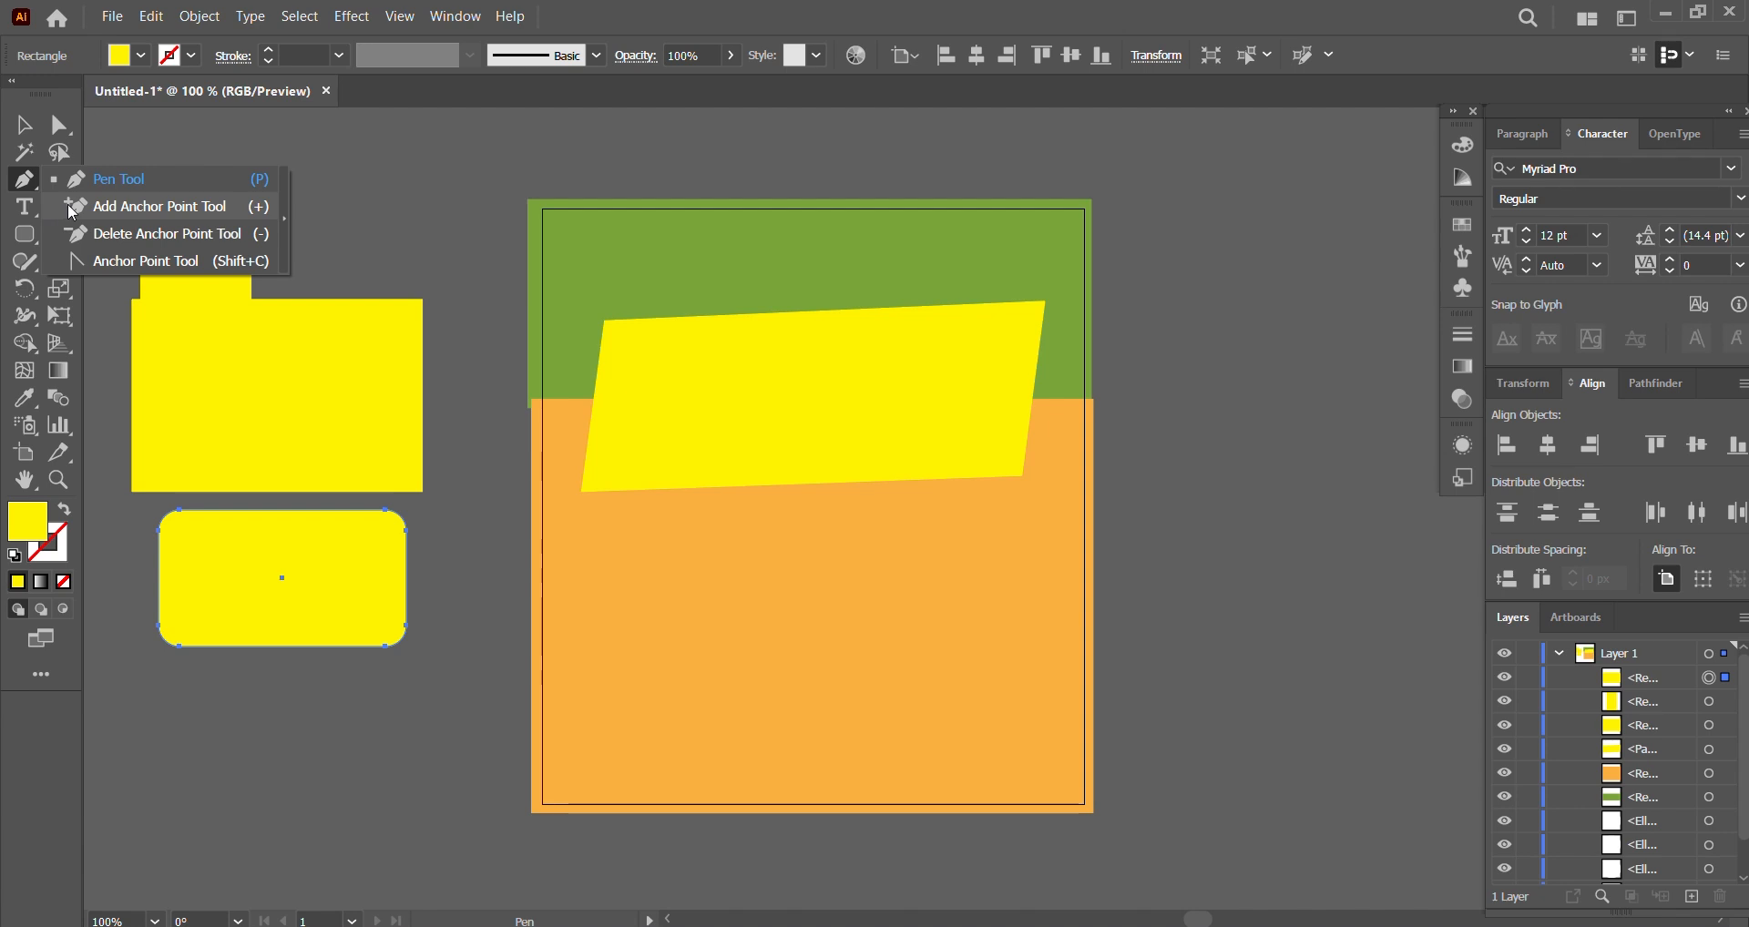
click(119, 180)
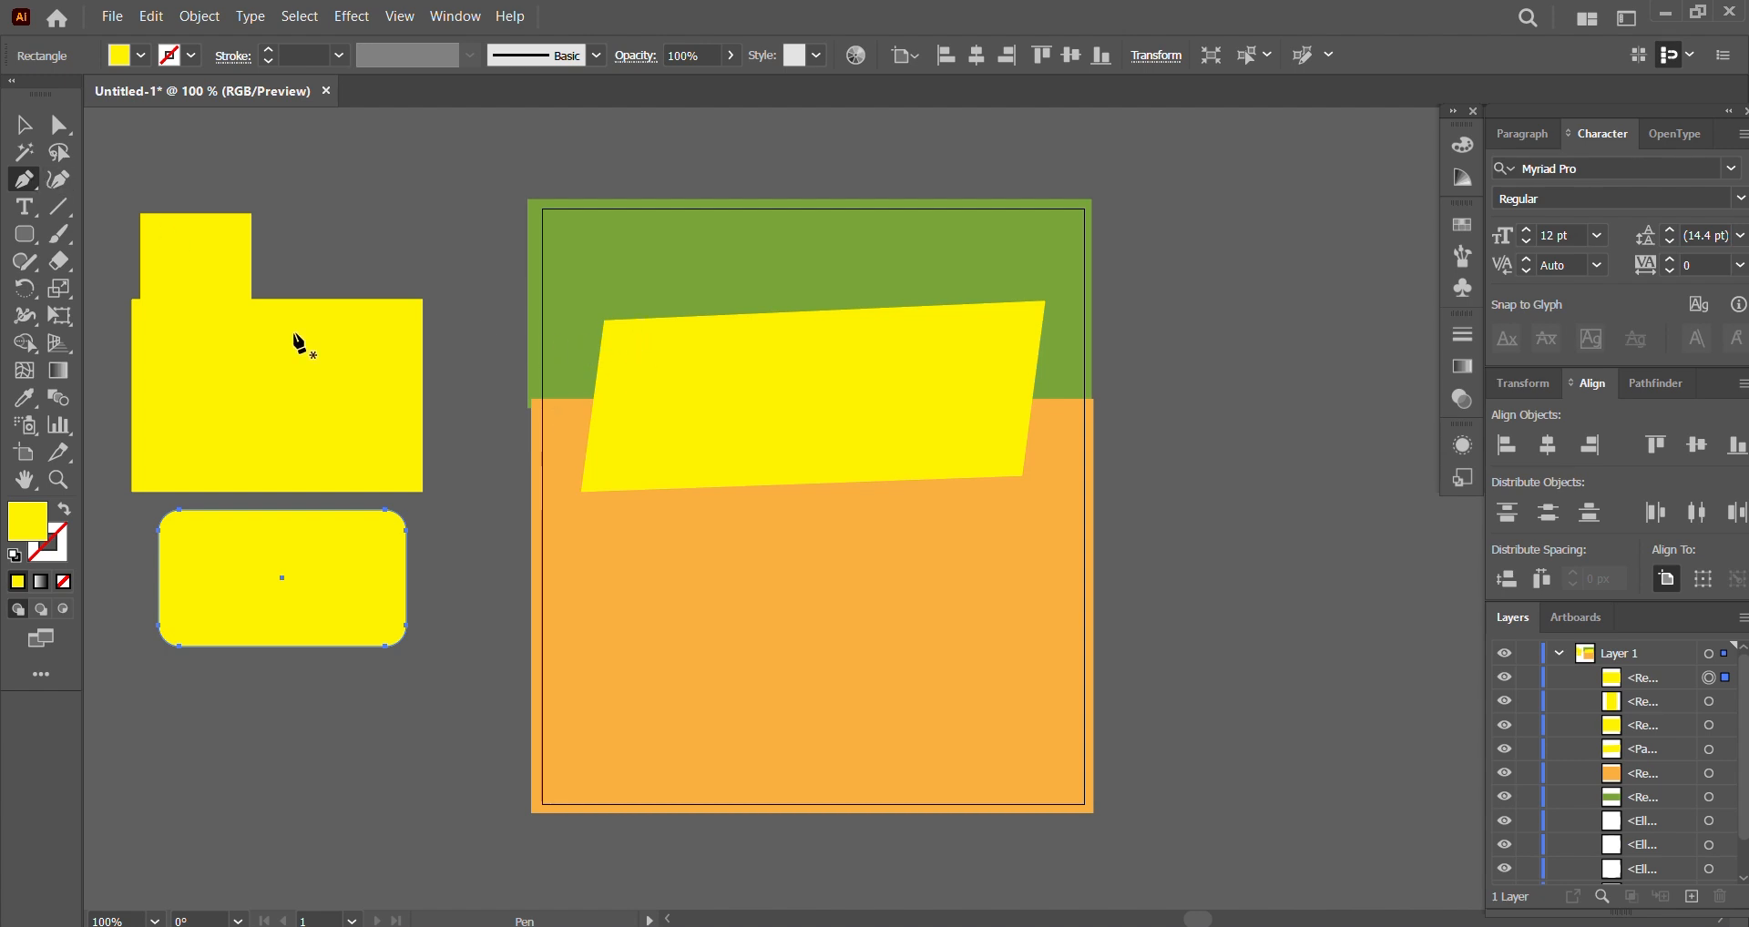
click(1184, 321)
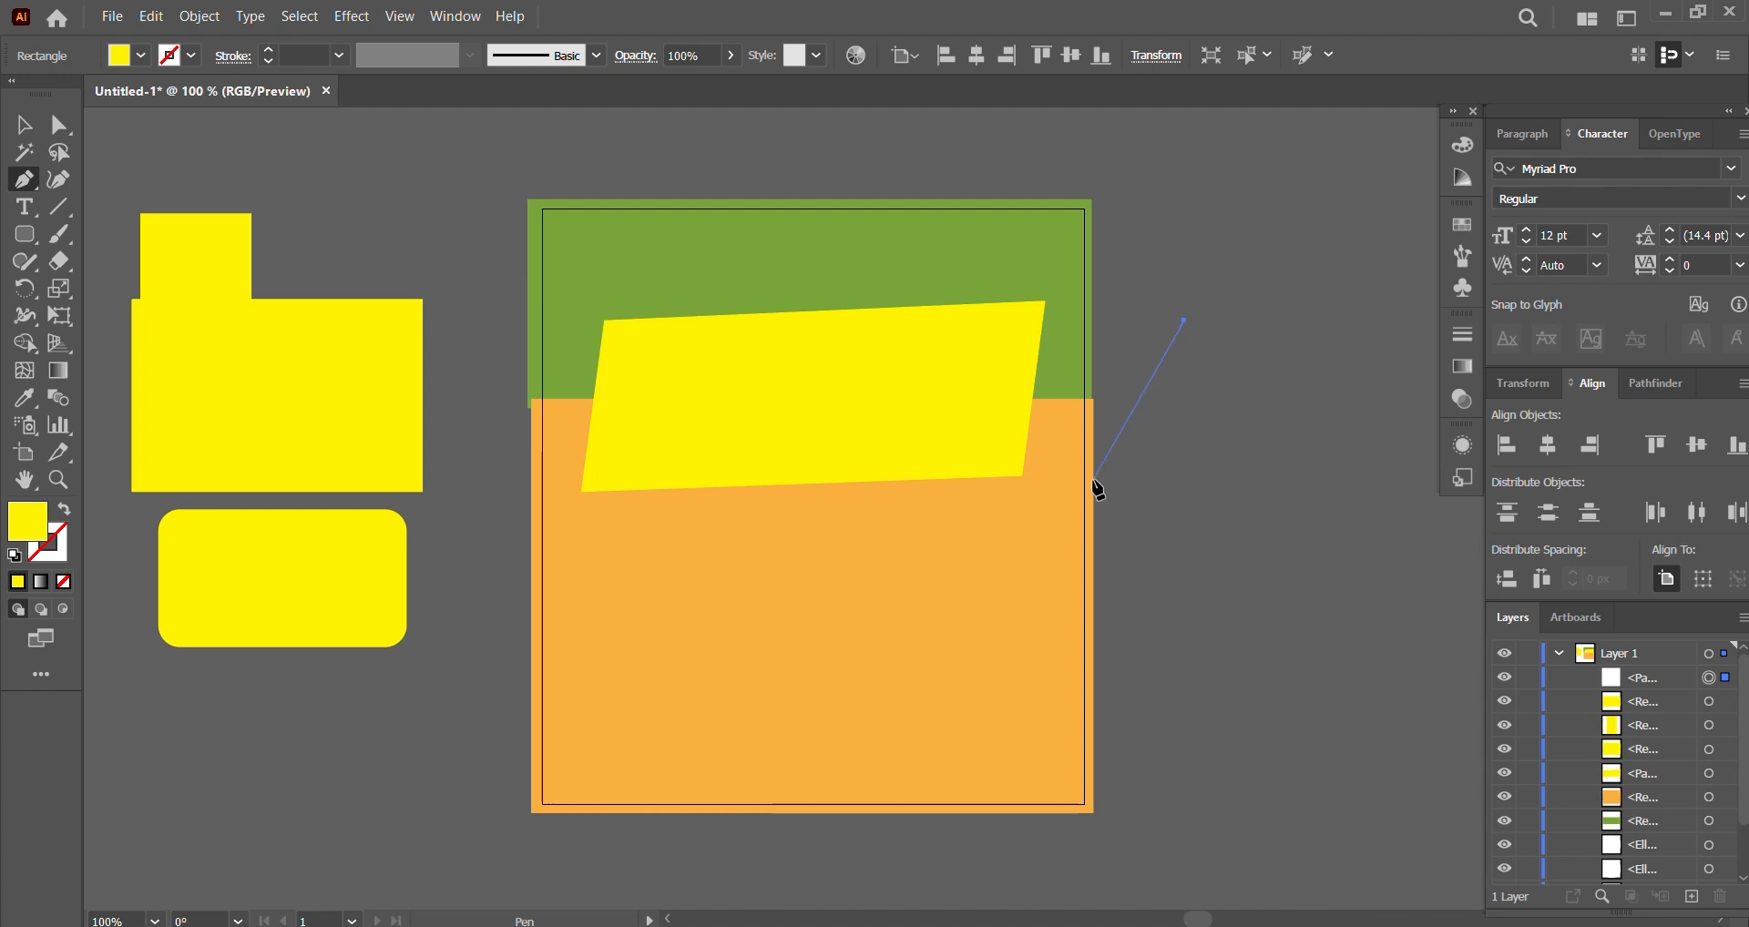
click(1093, 479)
click(1461, 504)
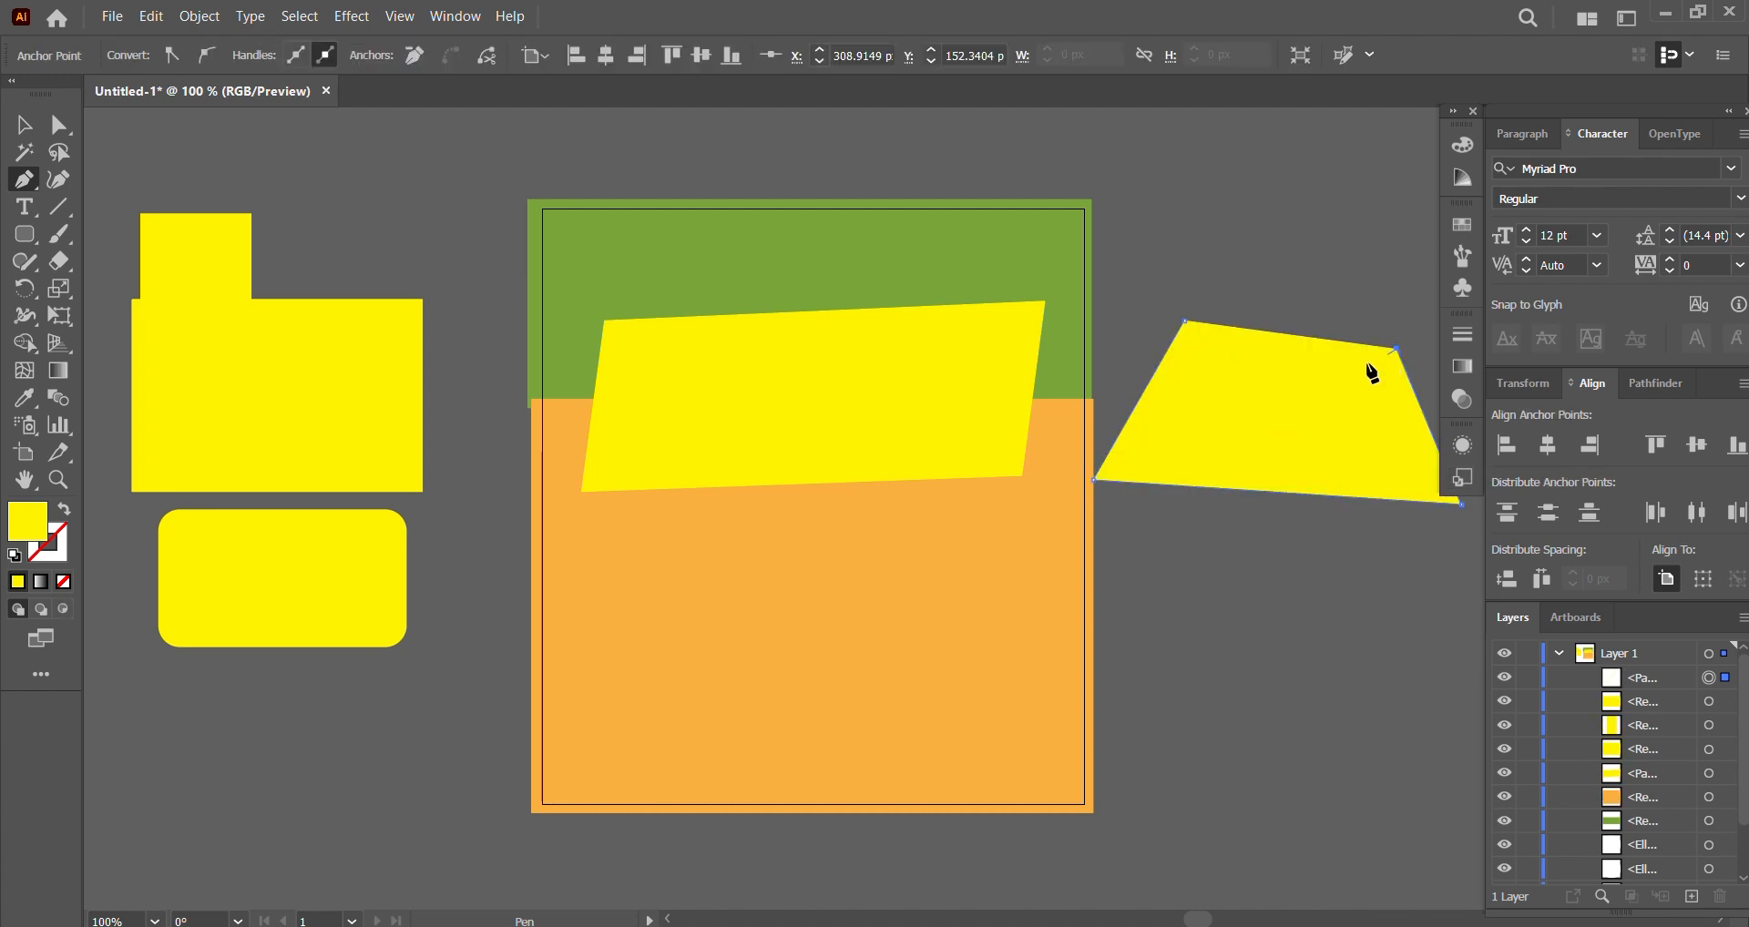
click(1396, 349)
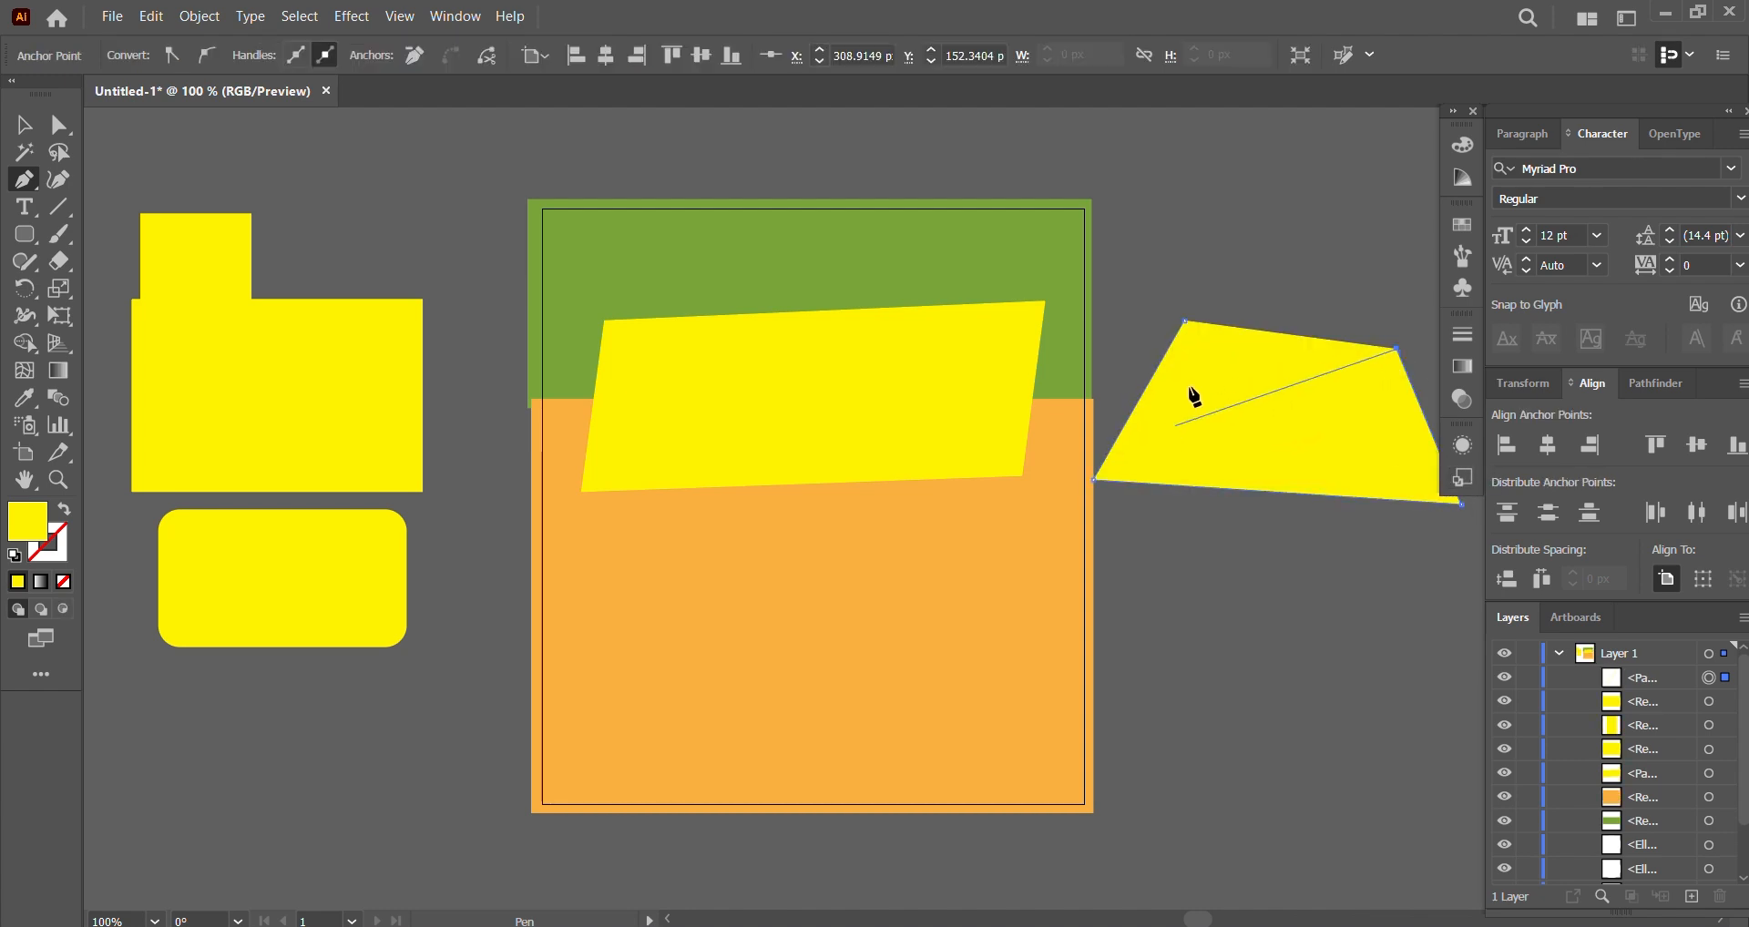
click(1185, 321)
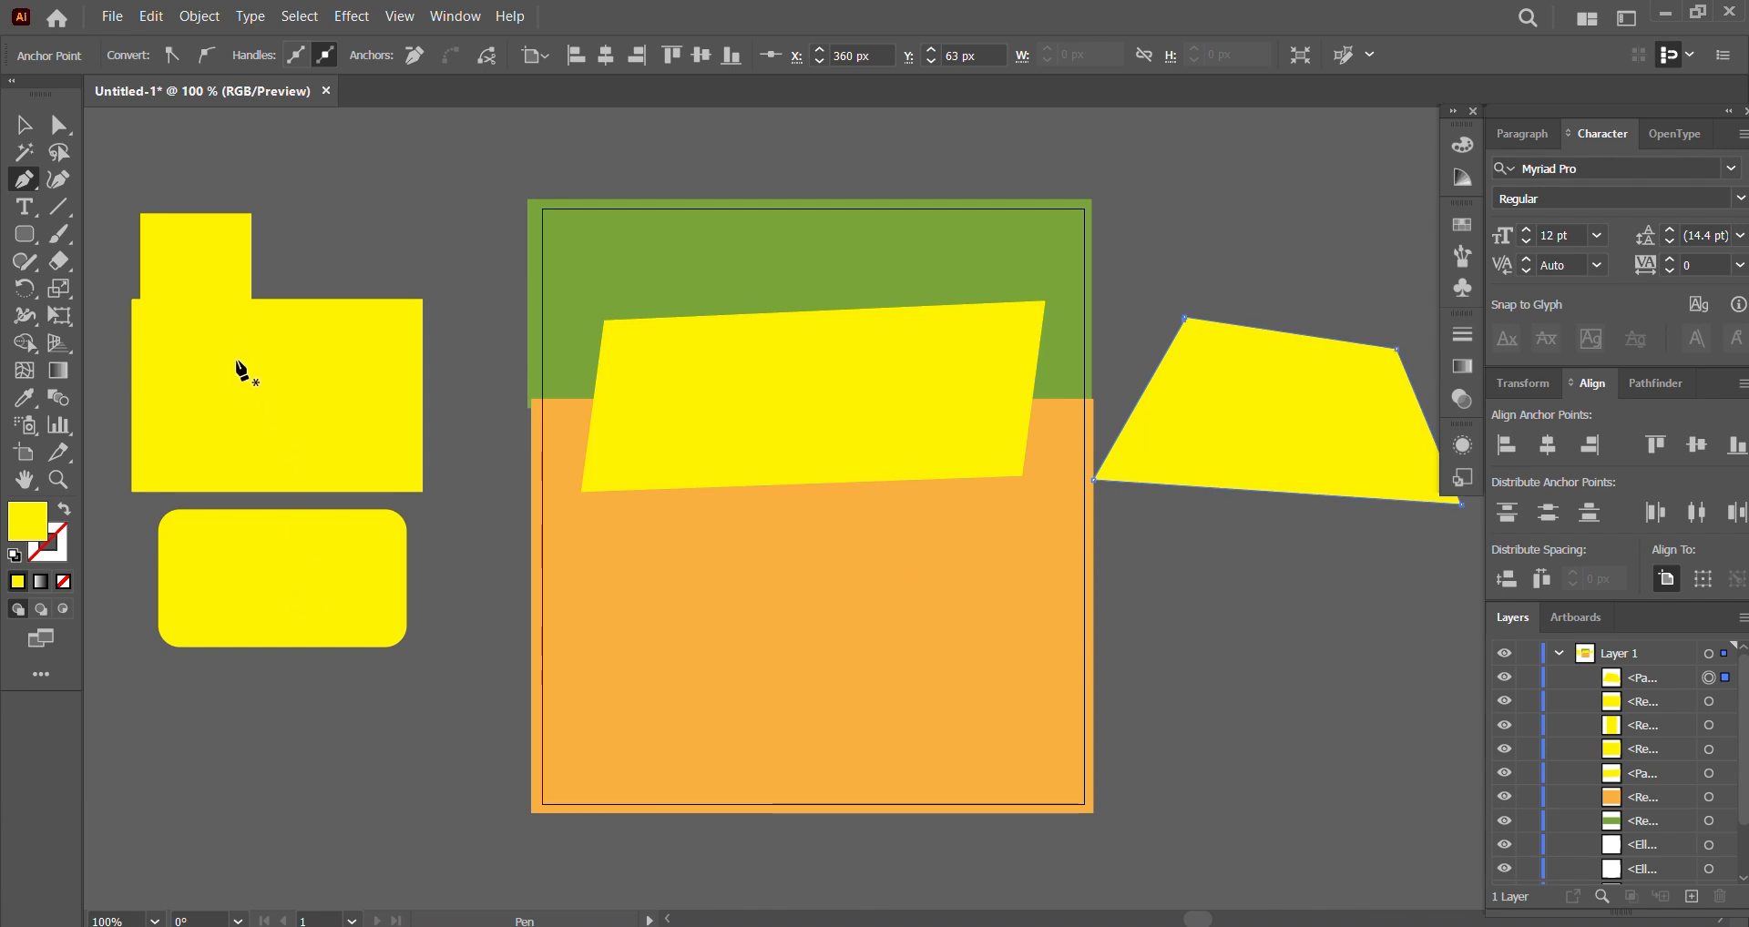
click(23, 125)
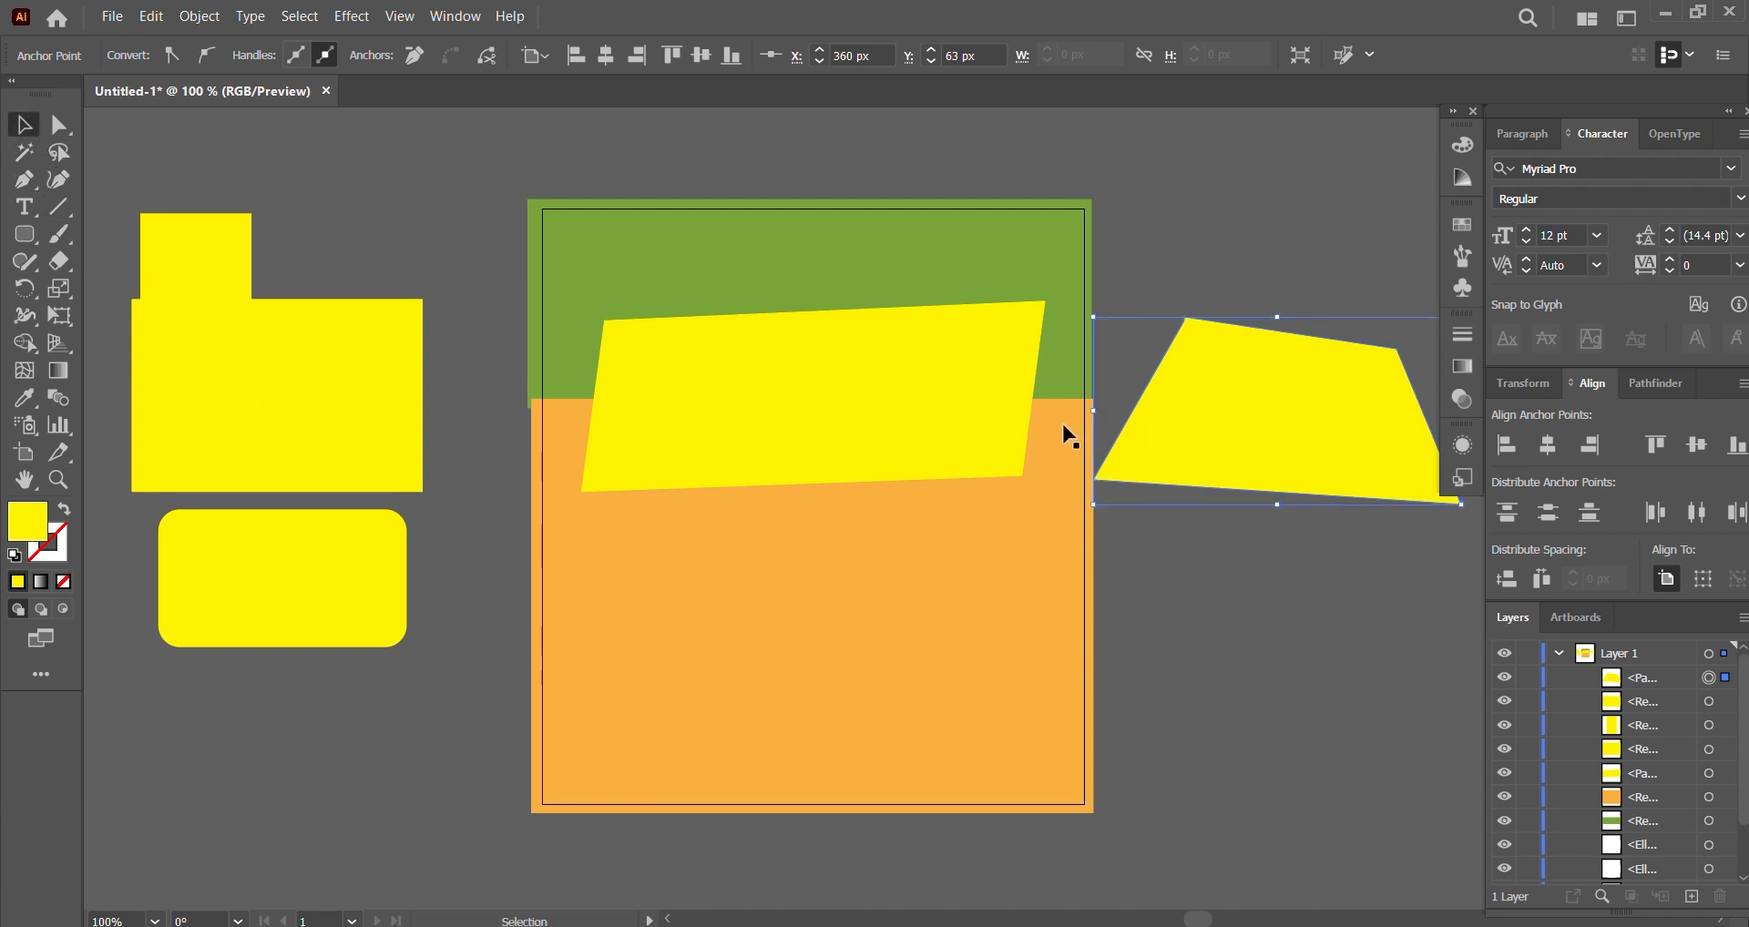
key(Delete)
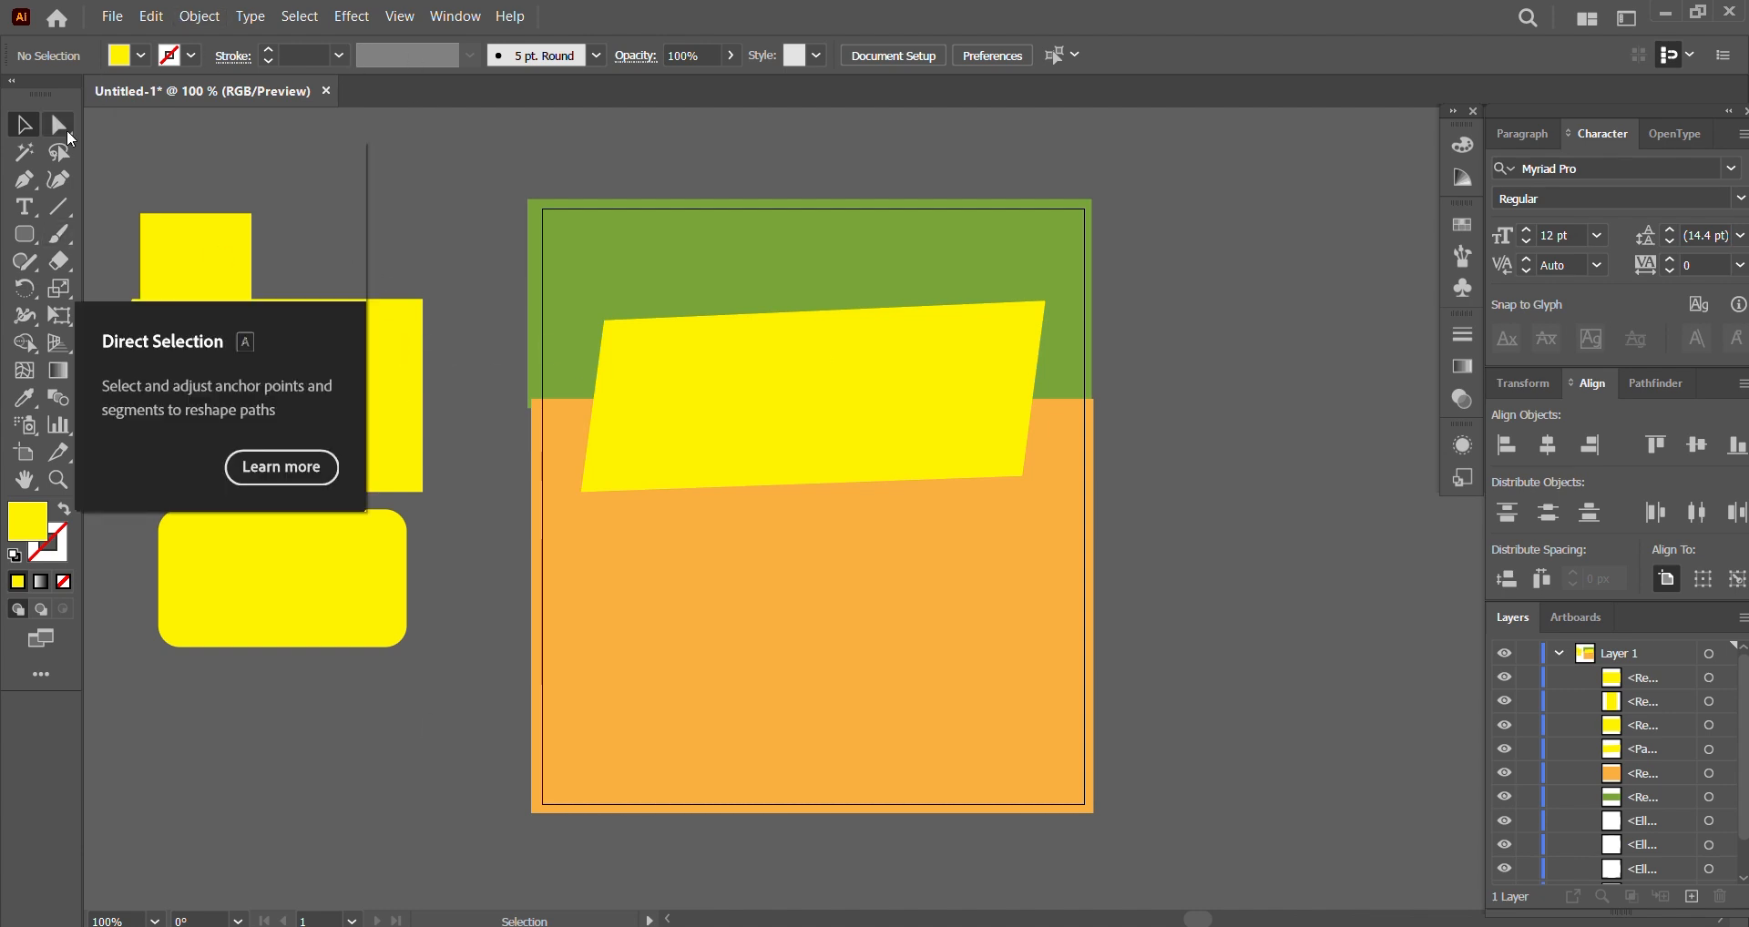
Step: Examine the slanted yellow banner's lower-left and lower-right anchor points using the Direct Selection tool
click(838, 413)
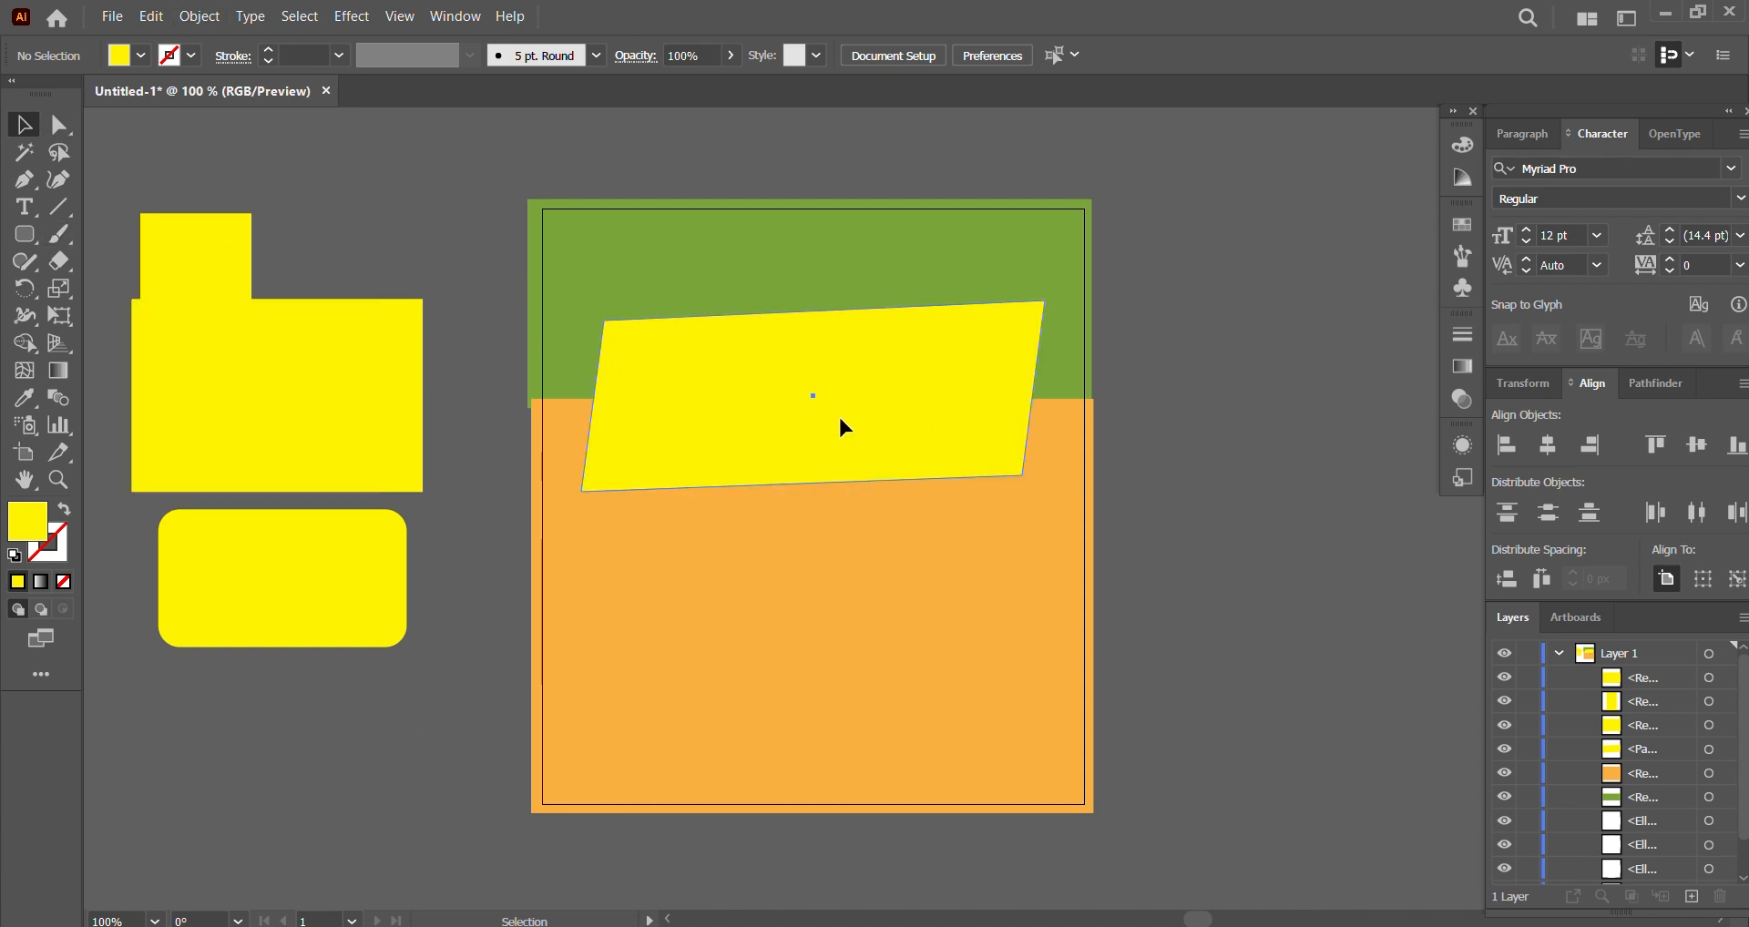
click(59, 125)
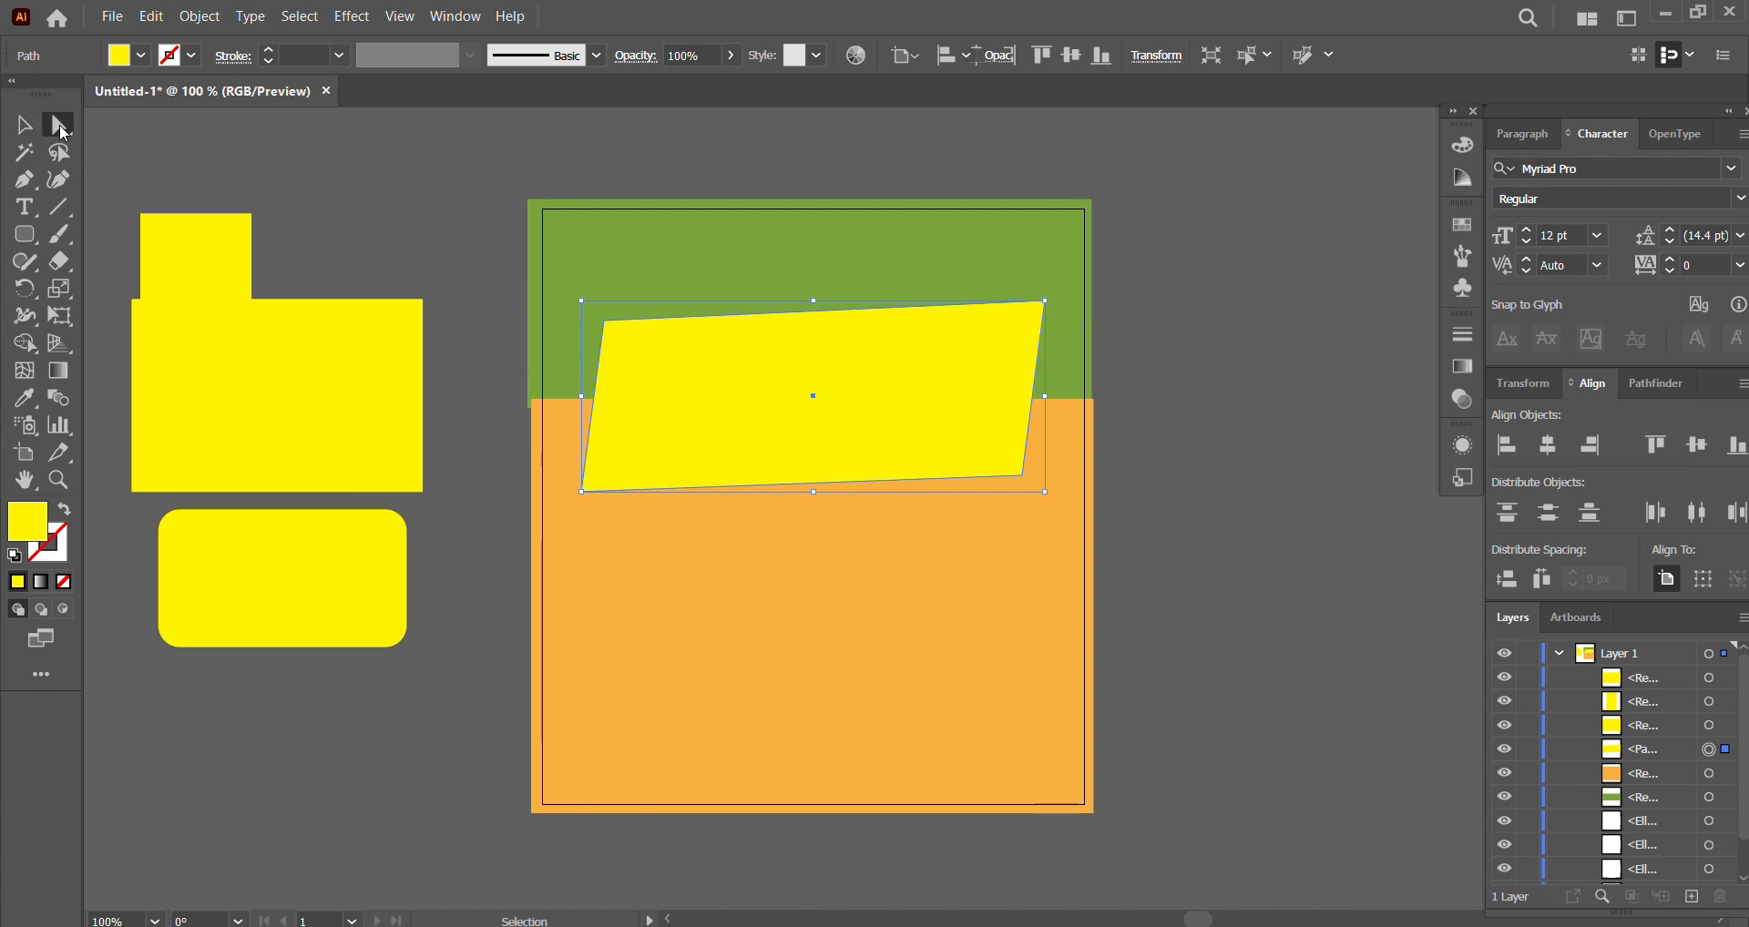
click(582, 490)
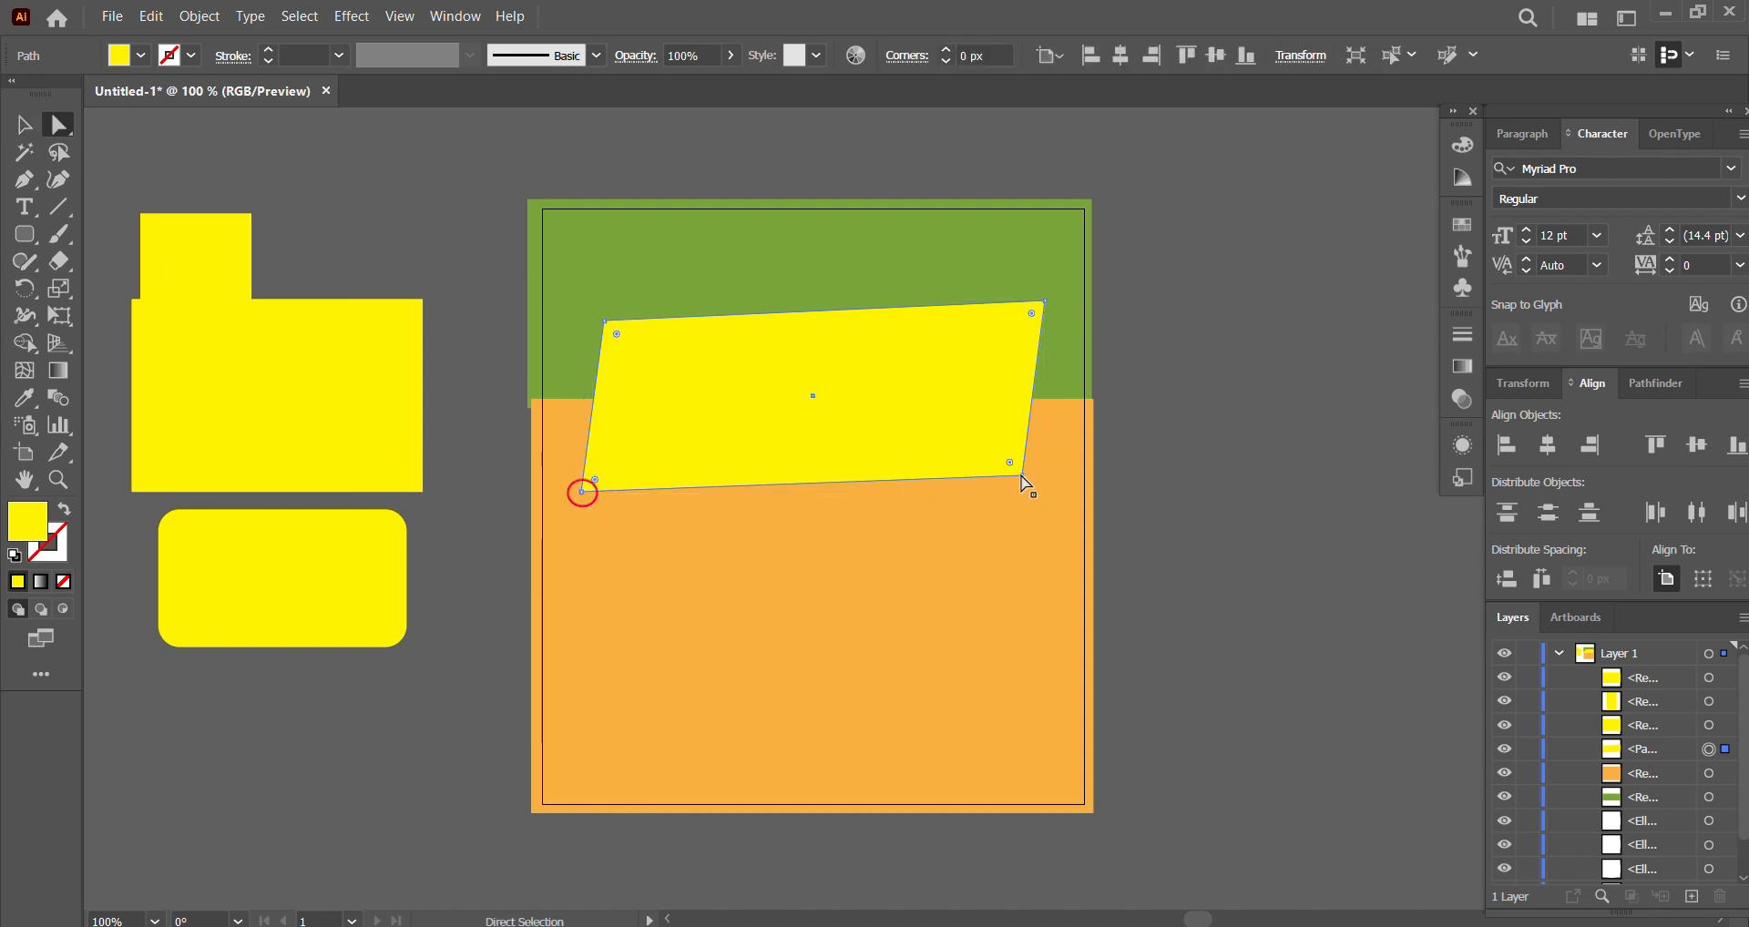
scroll(1027, 485, up, 1)
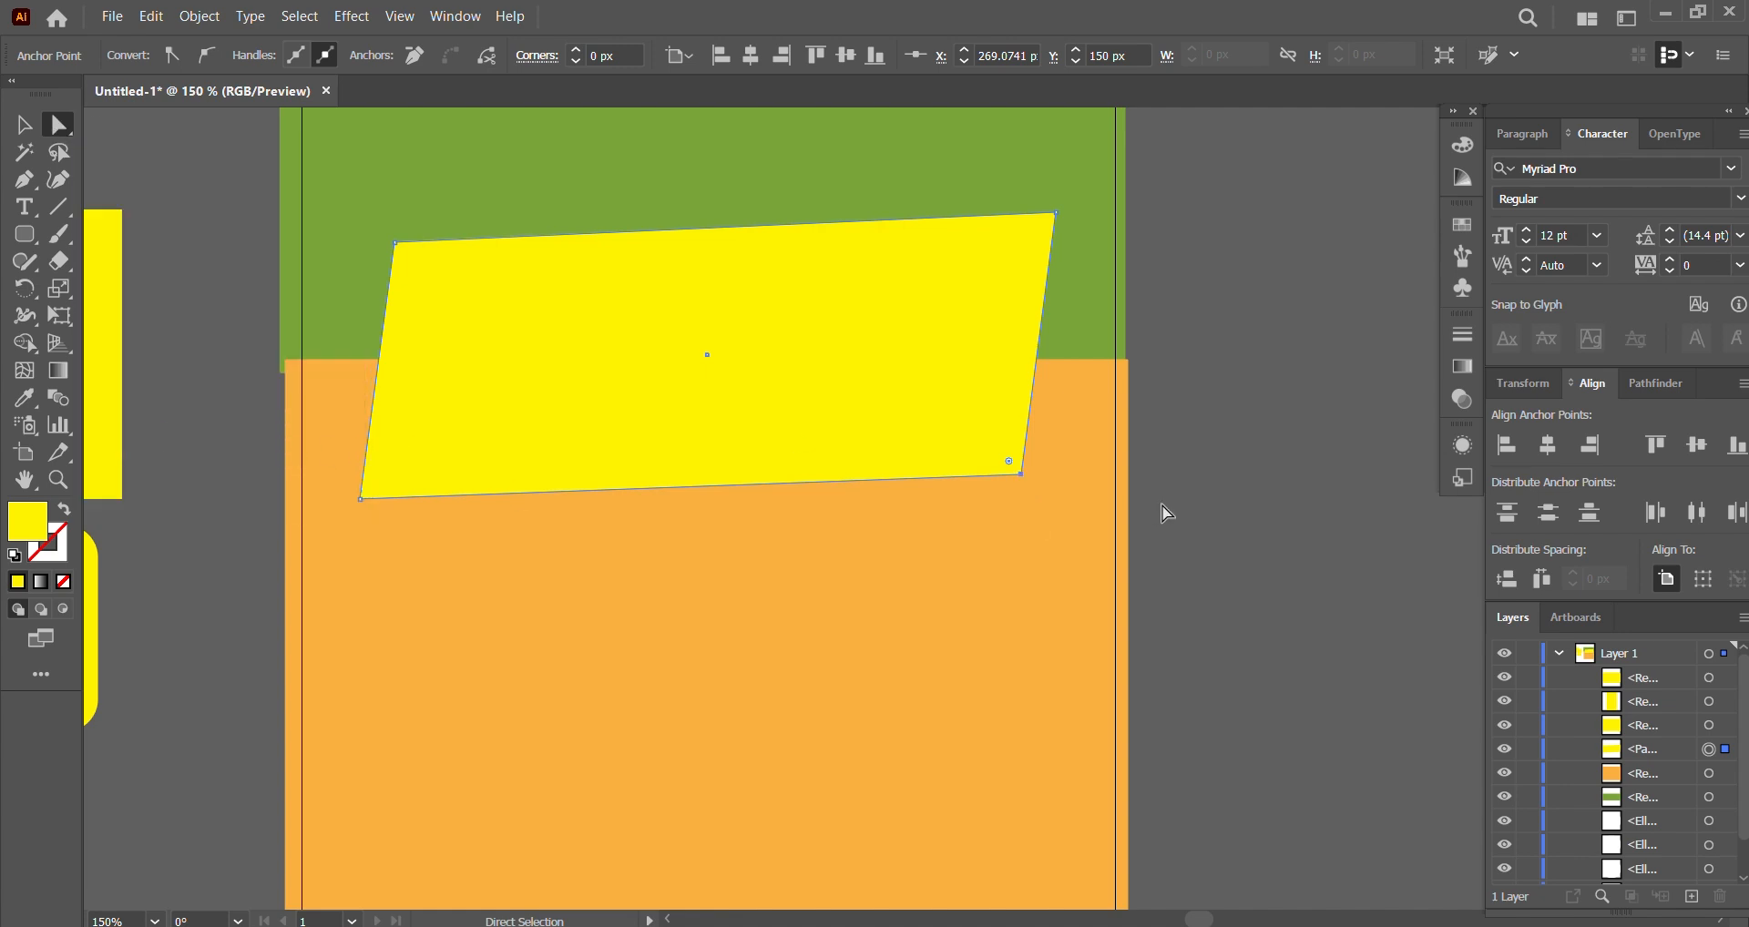
scroll(1066, 492, down, 1)
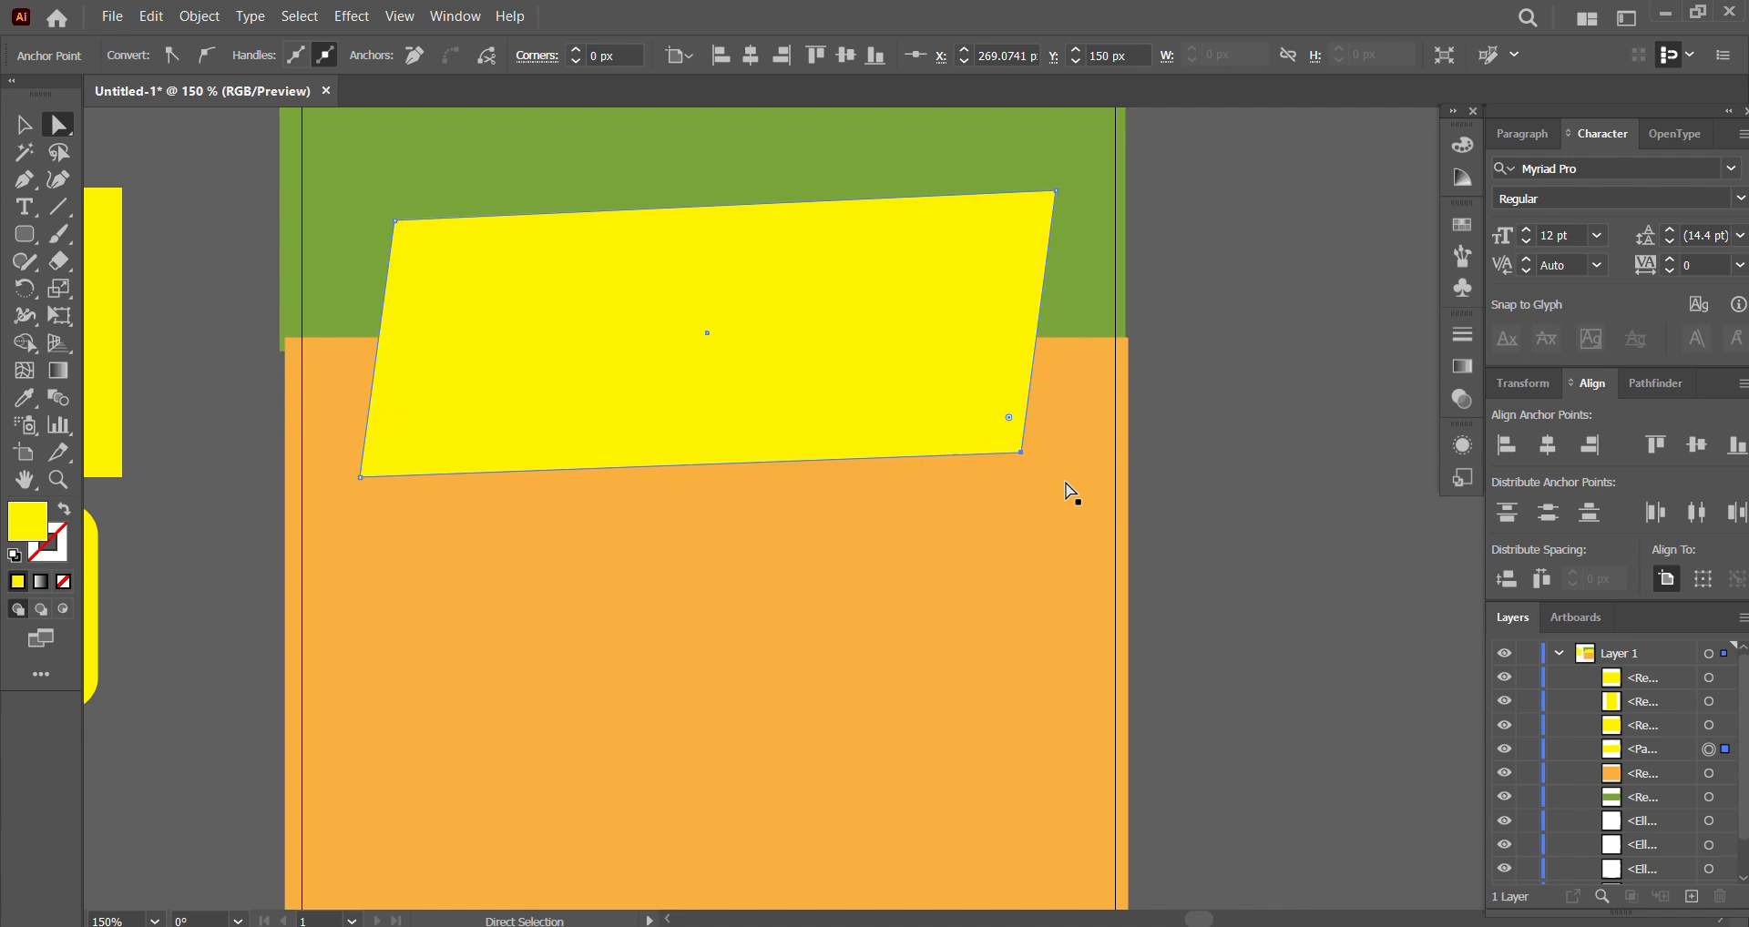
click(1022, 454)
alt+scroll(1189, 498, down, 1)
scroll(1216, 483, down, 1)
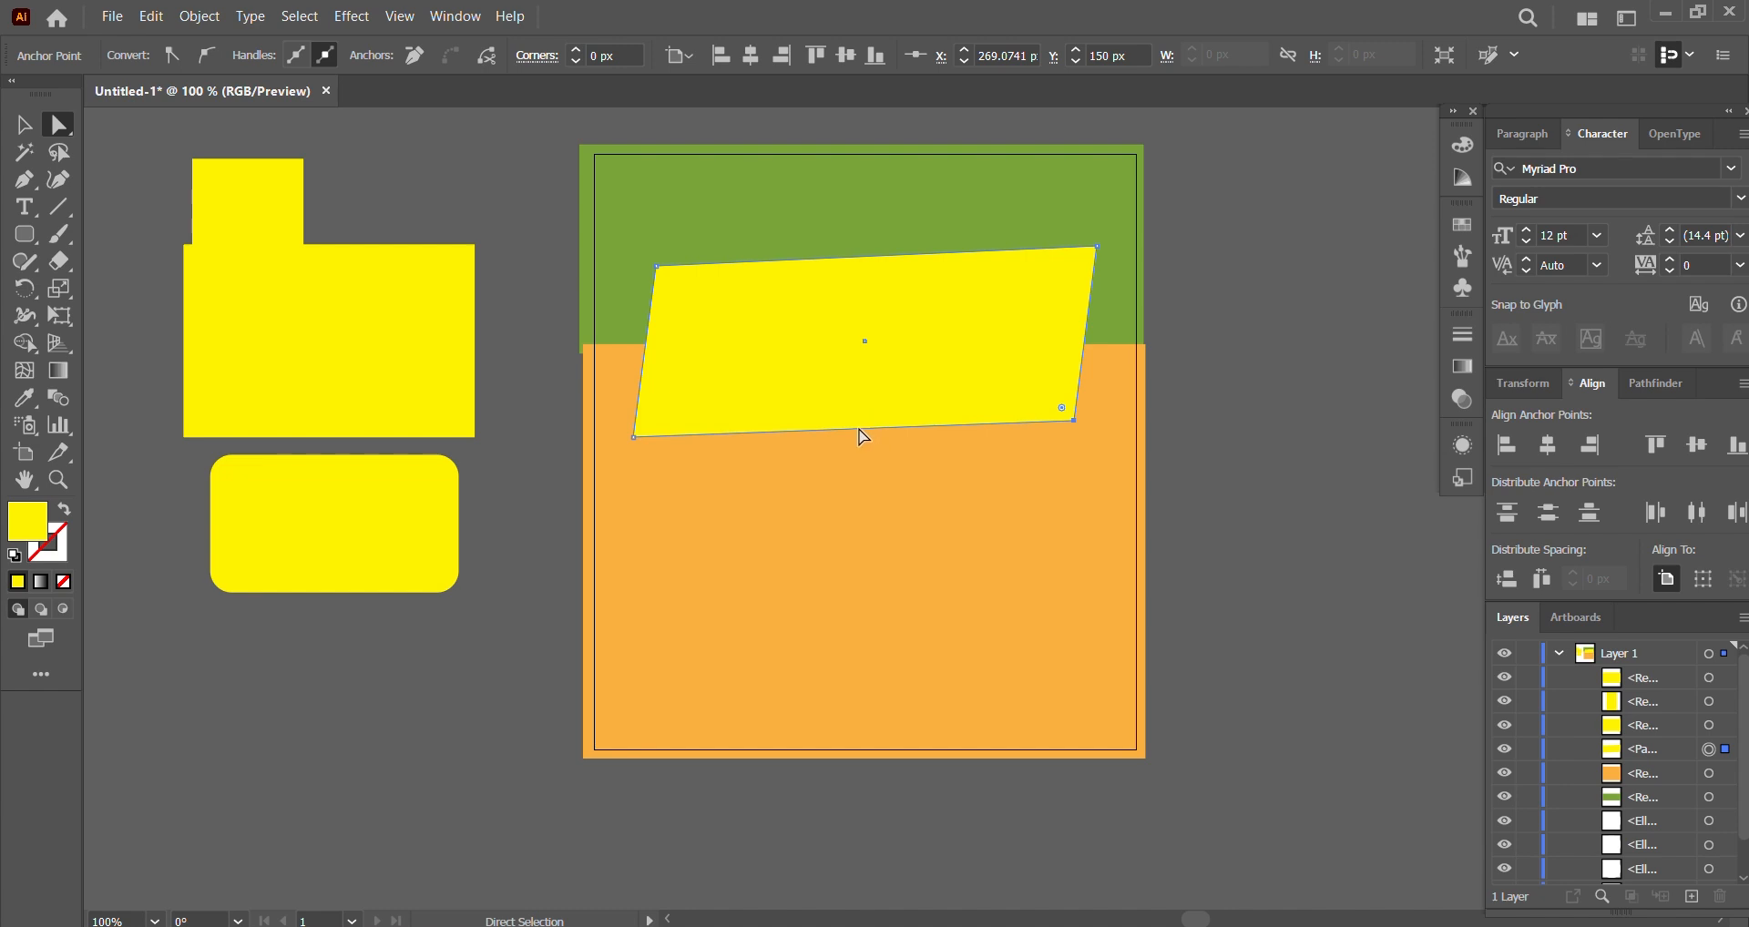
scroll(863, 437, up, 1)
Step: Delete the two overlapping yellow rectangles and the yellow rounded rectangle beside the artboard
click(24, 124)
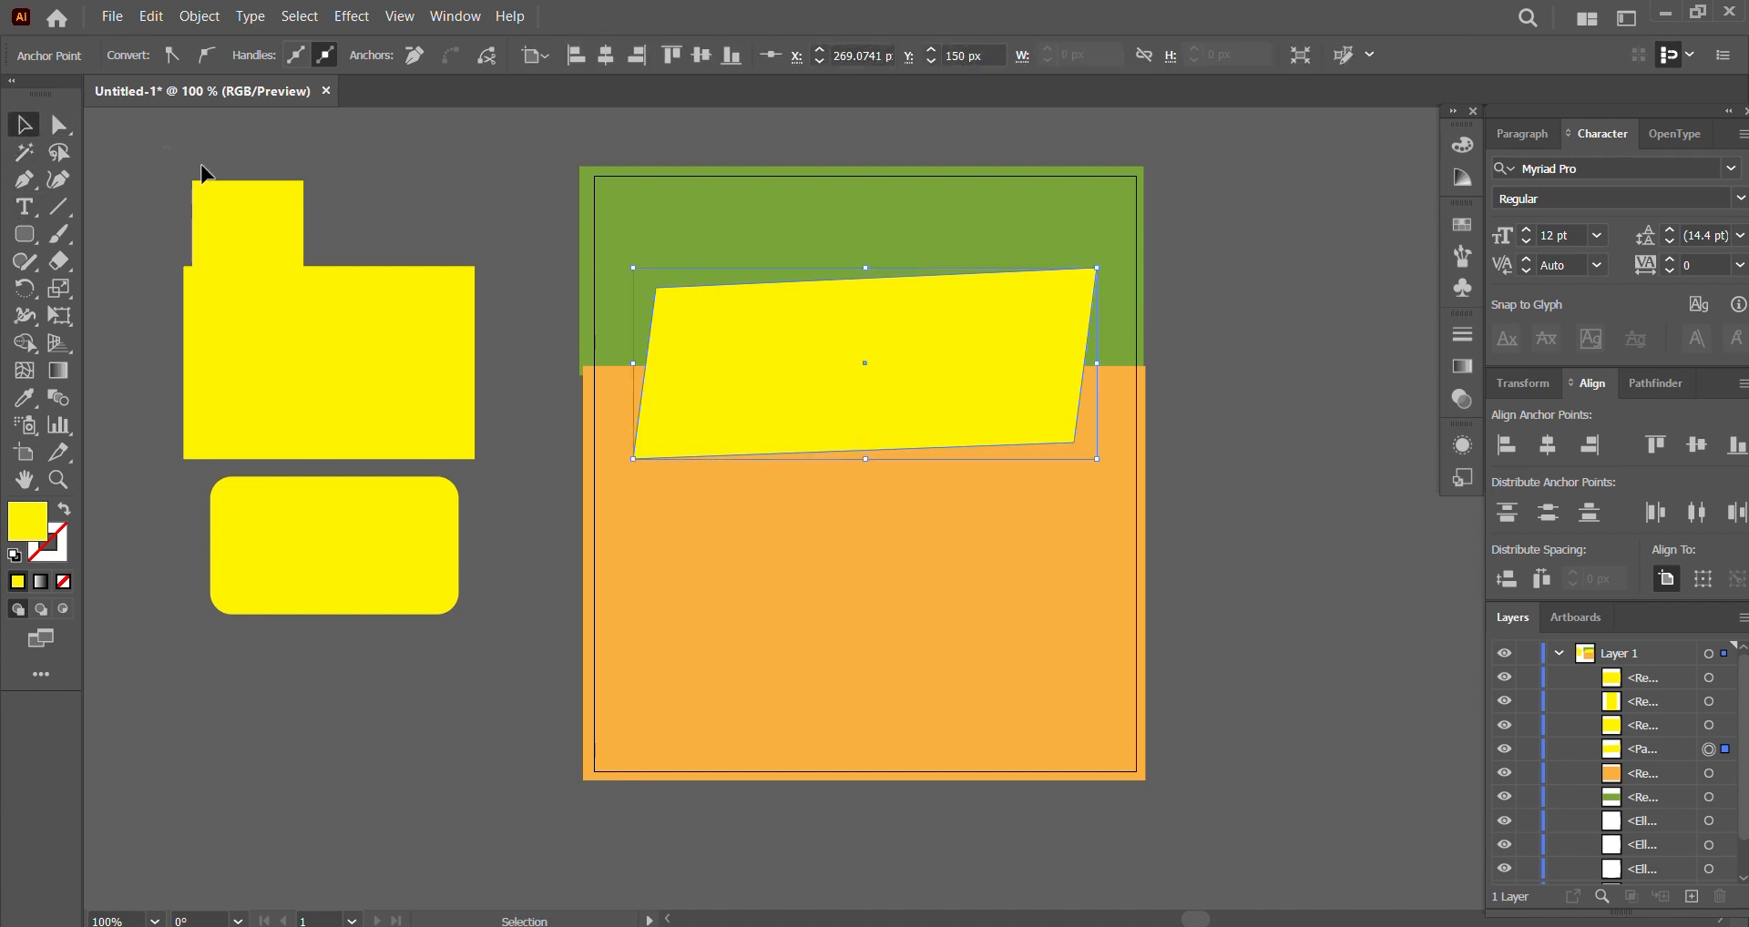
drag(203, 173, 464, 672)
key(Delete)
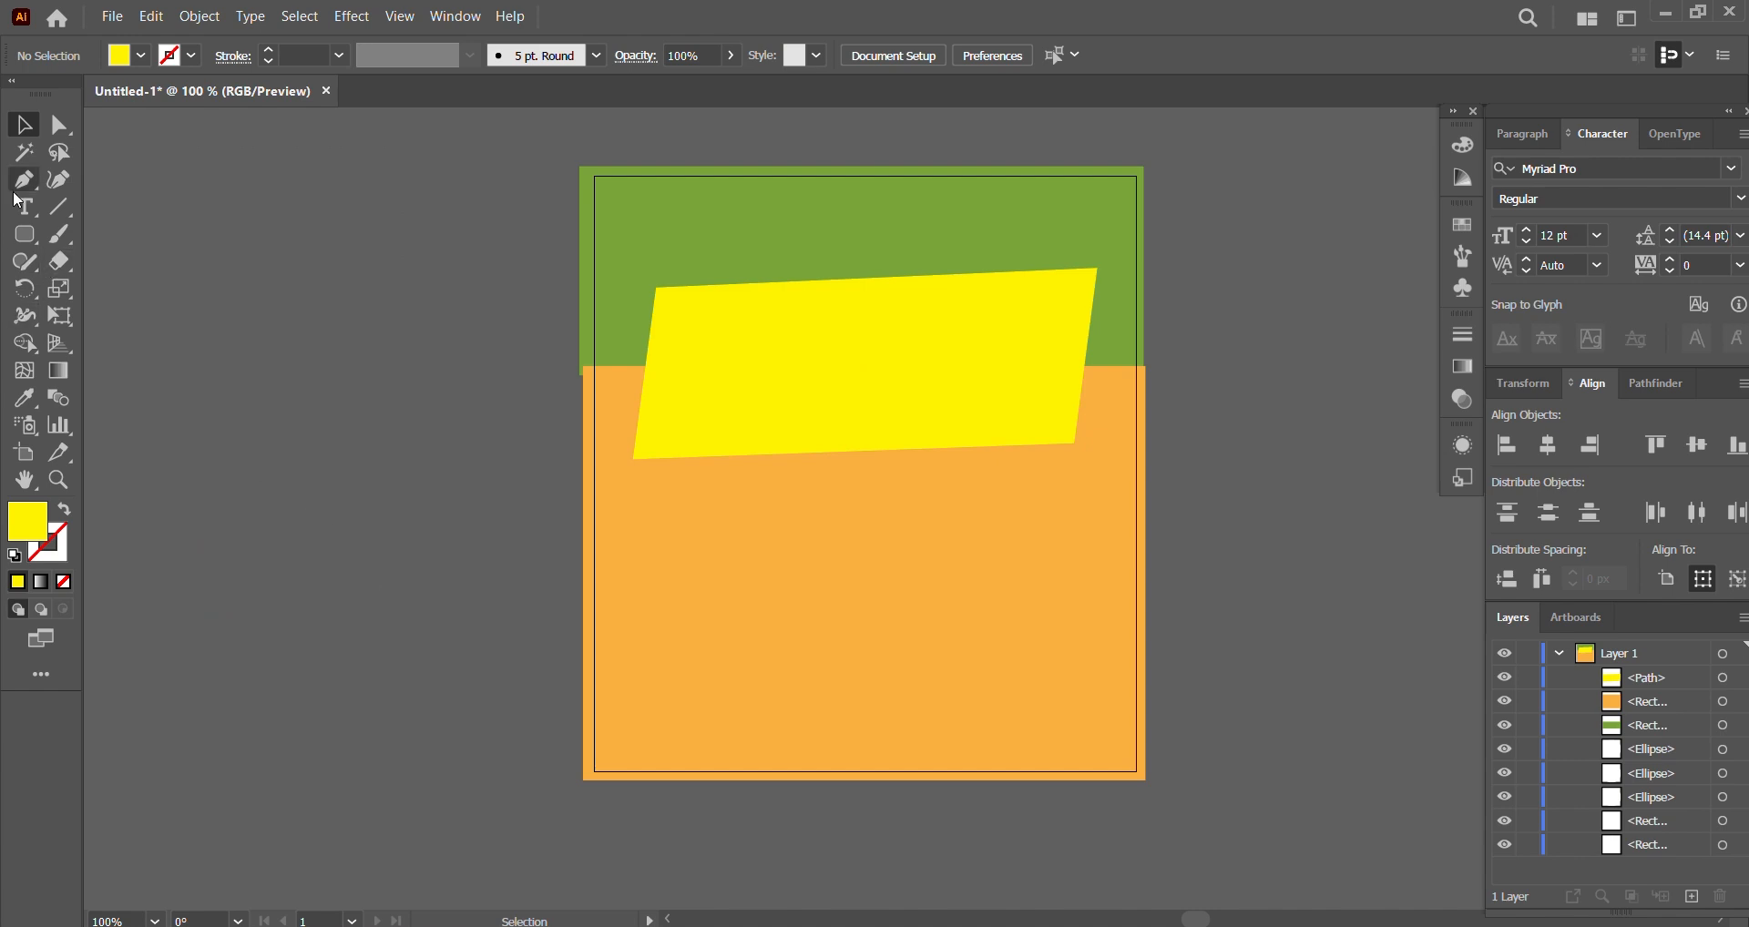
Step: Draw a large yellow circle to the left of the artboard with the Ellipse tool and shift it slightly outward
drag(35, 232, 101, 289)
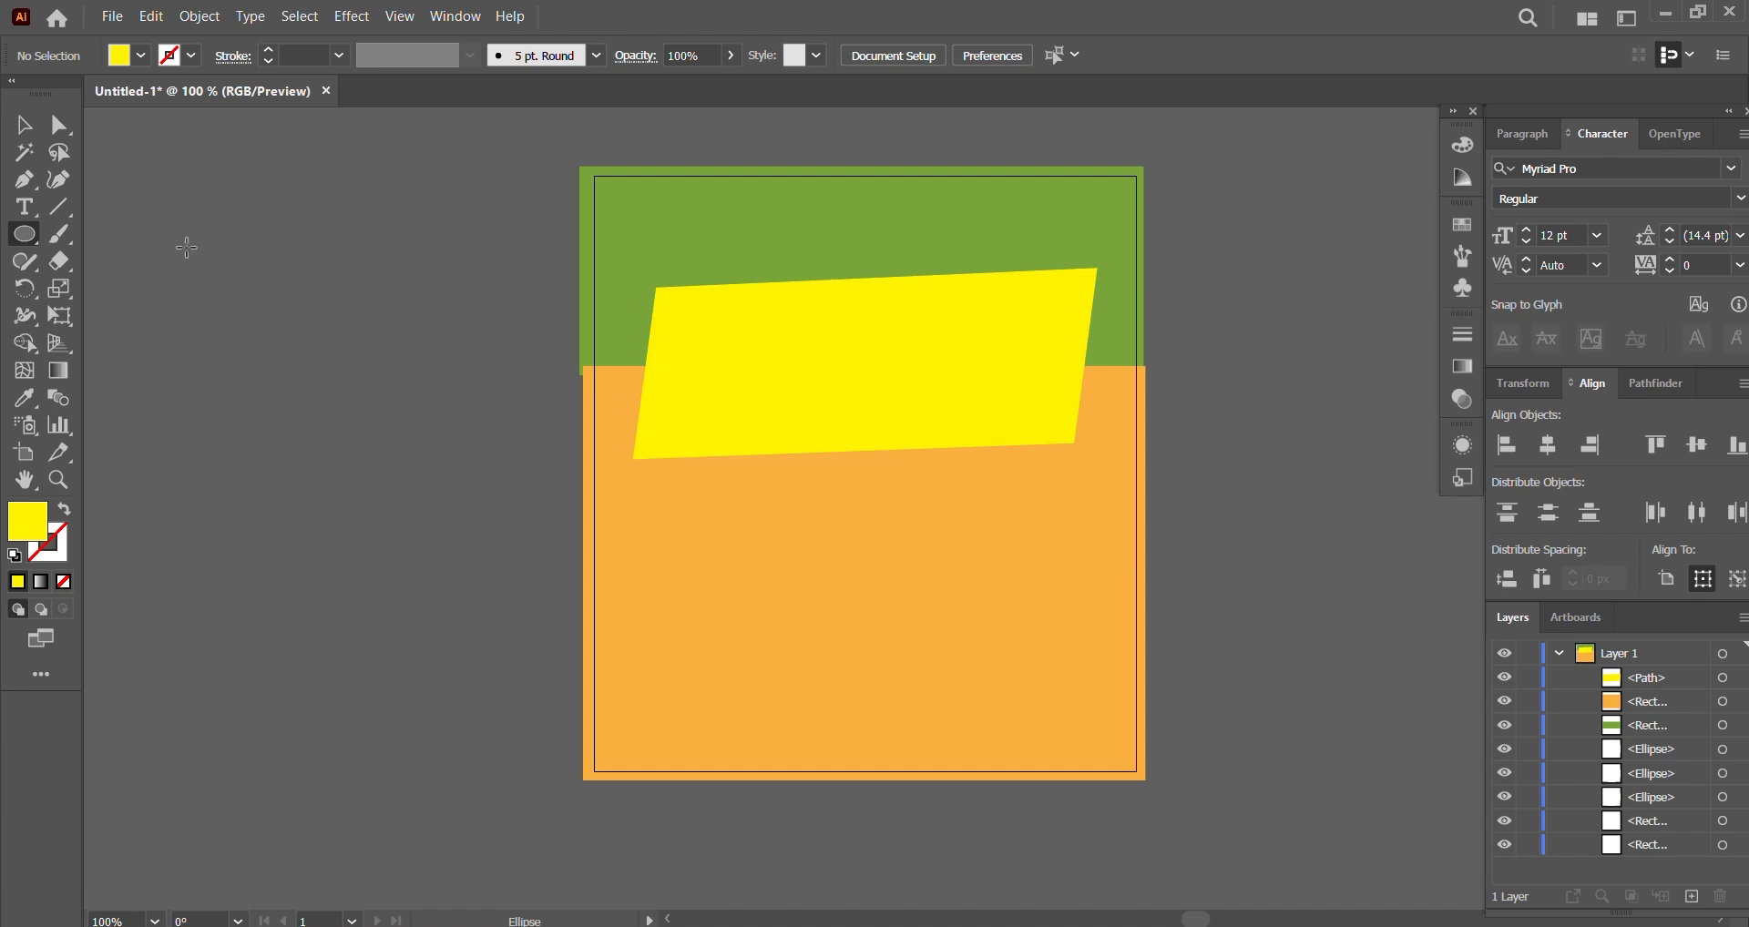
drag(190, 254, 549, 611)
click(18, 128)
drag(393, 467, 368, 457)
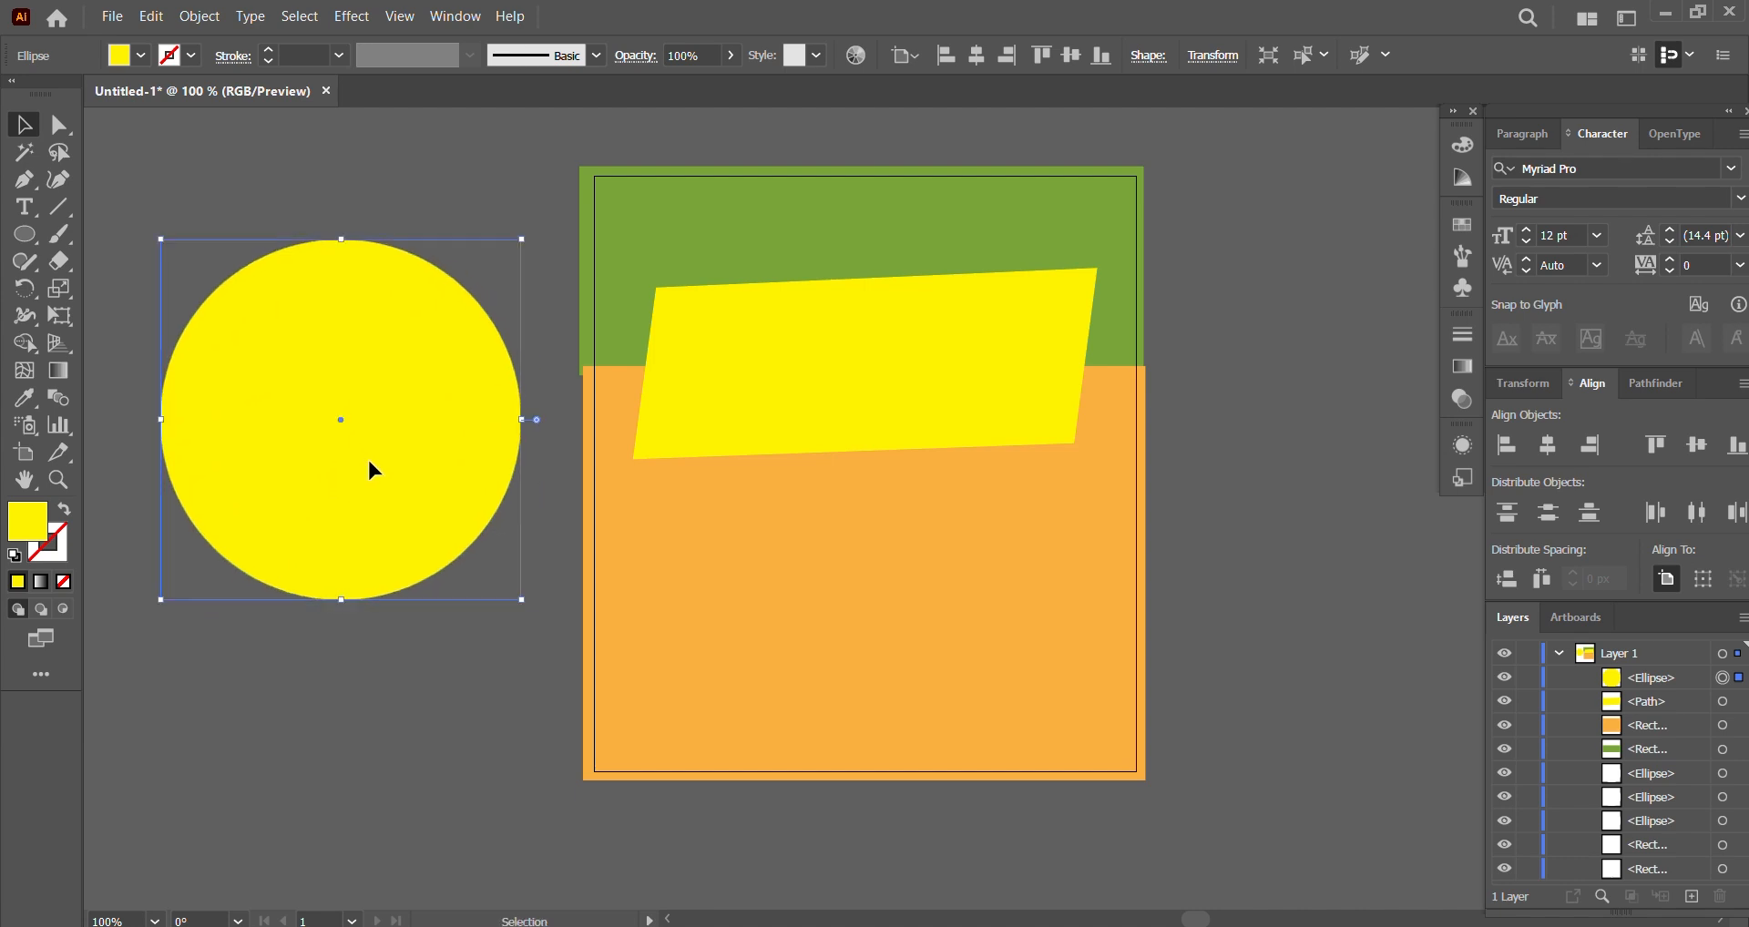
Step: Reselect the yellow circle and move it slightly upward beside the artboard
click(381, 161)
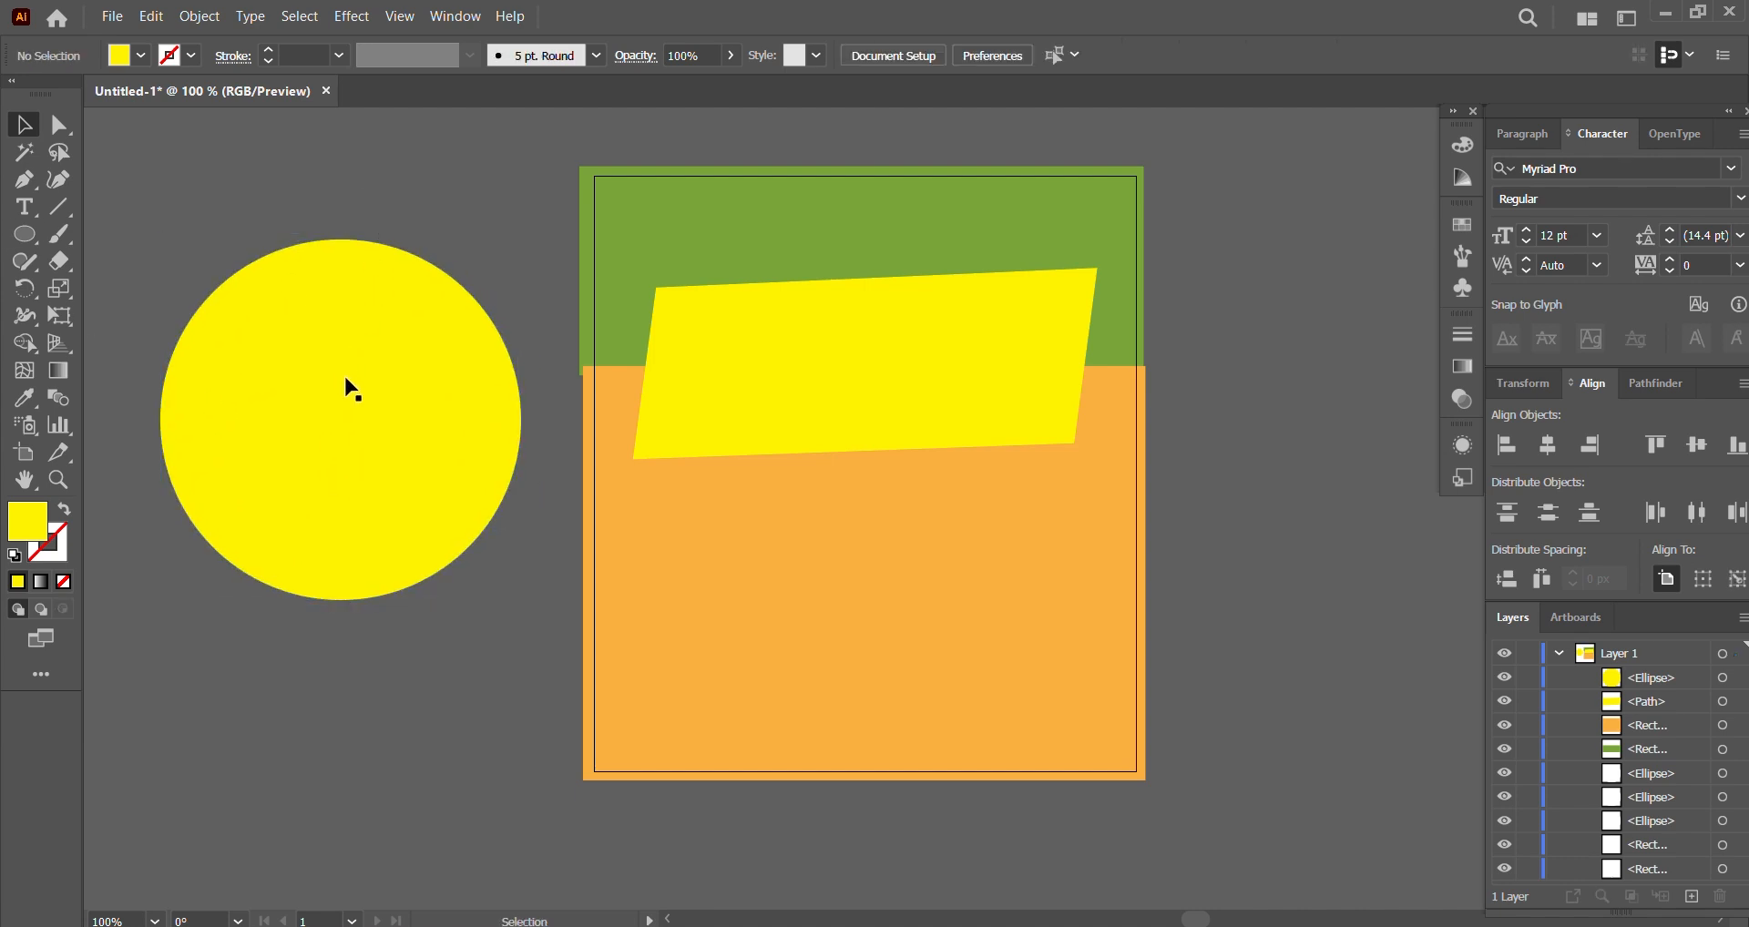
click(344, 403)
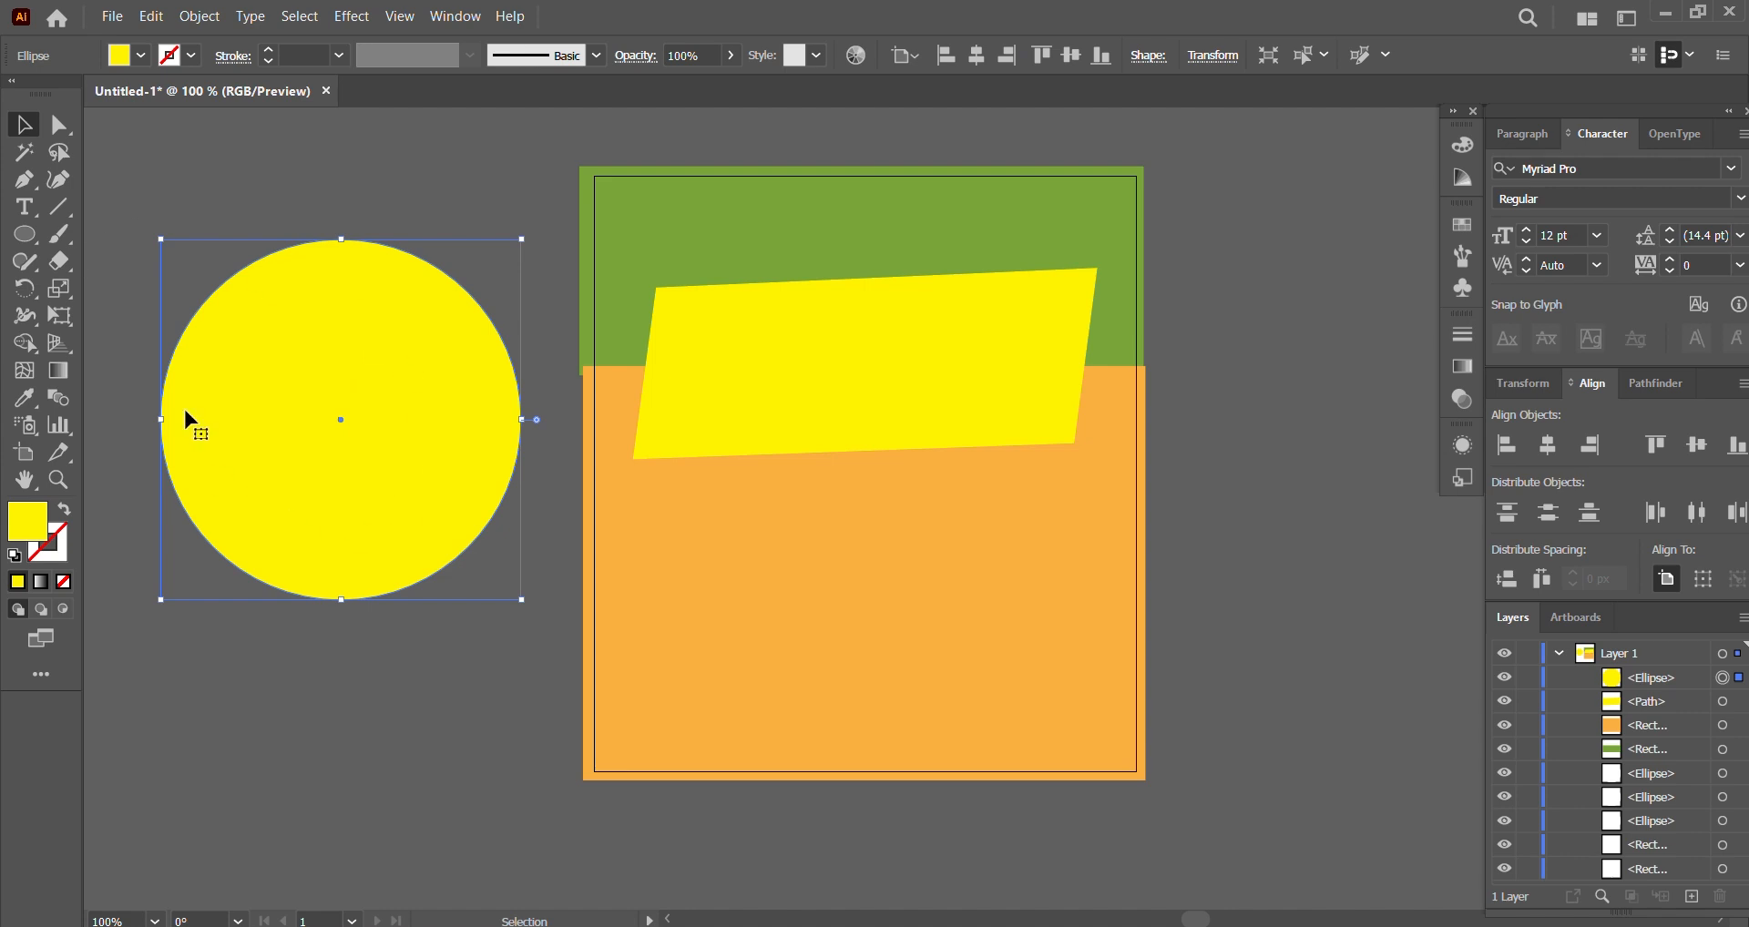
click(251, 213)
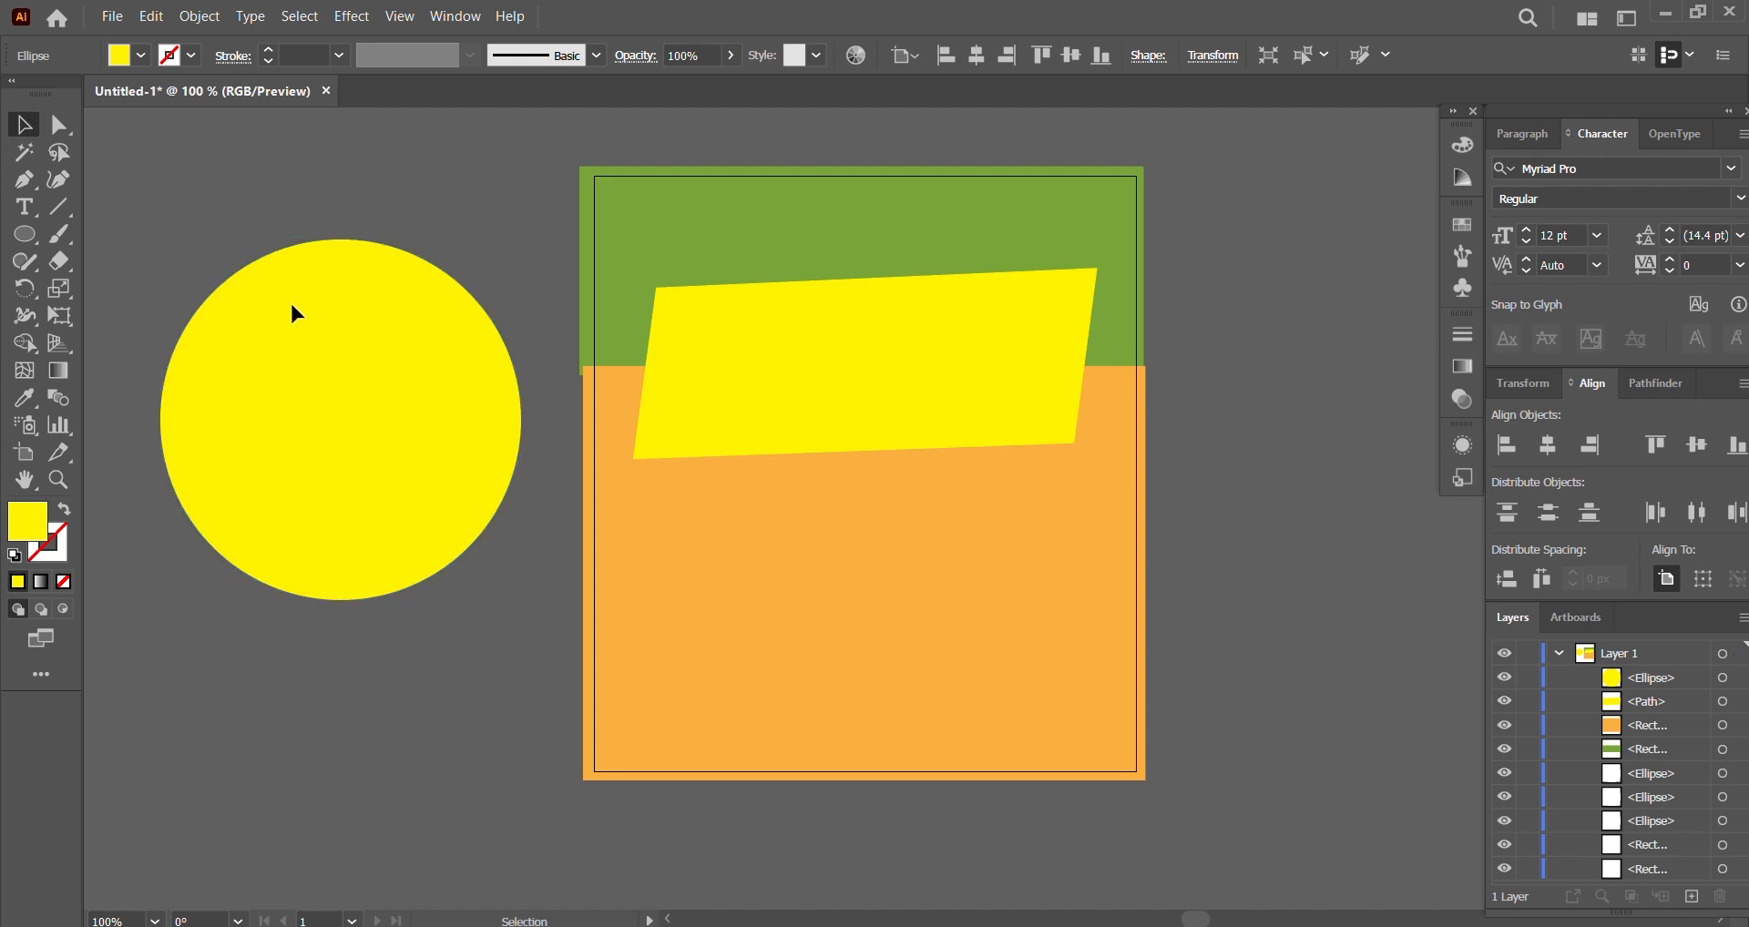
click(301, 332)
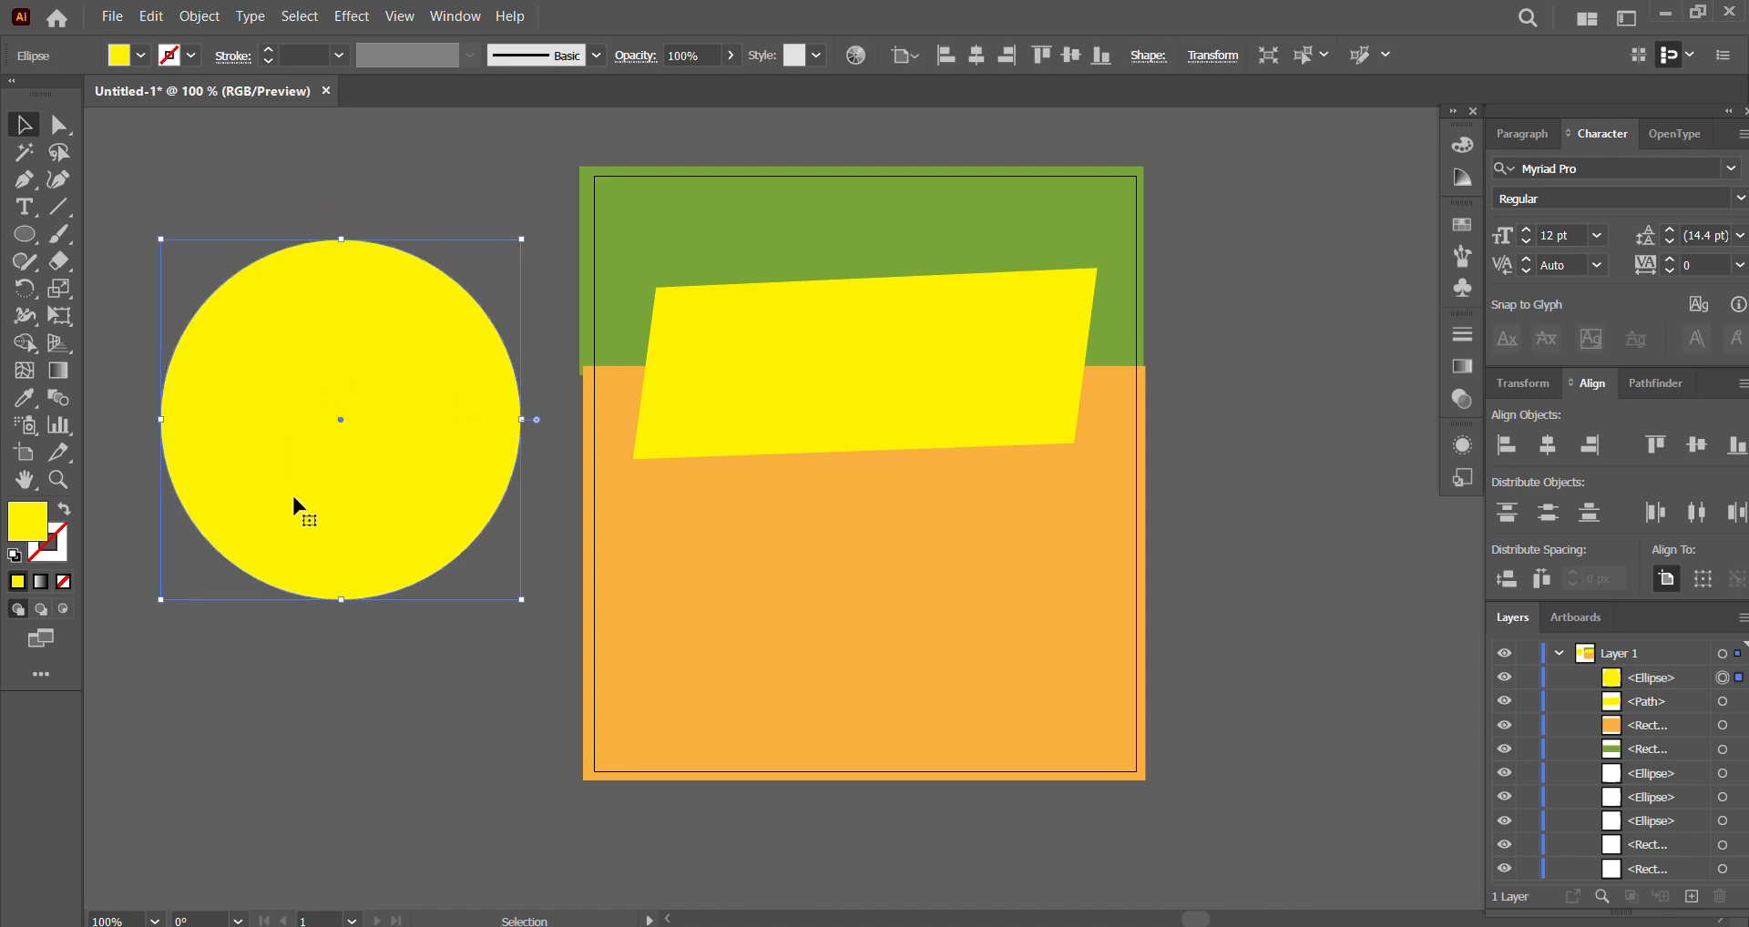
drag(294, 499, 335, 537)
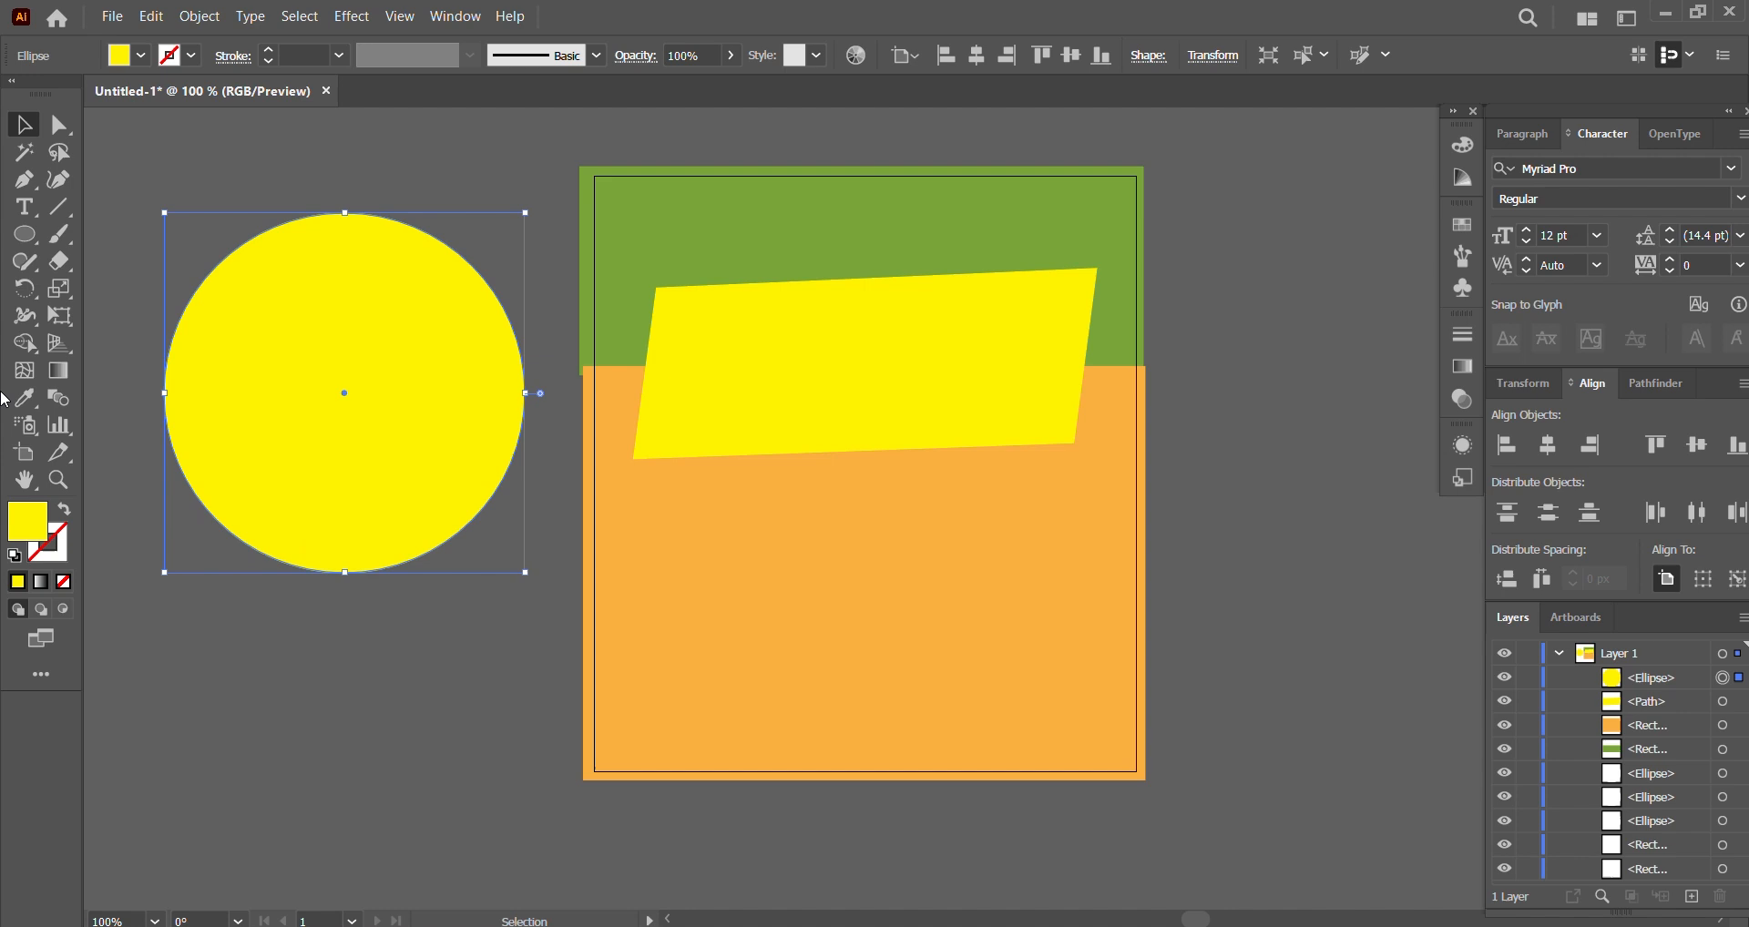
click(25, 185)
click(320, 668)
drag(337, 860, 425, 870)
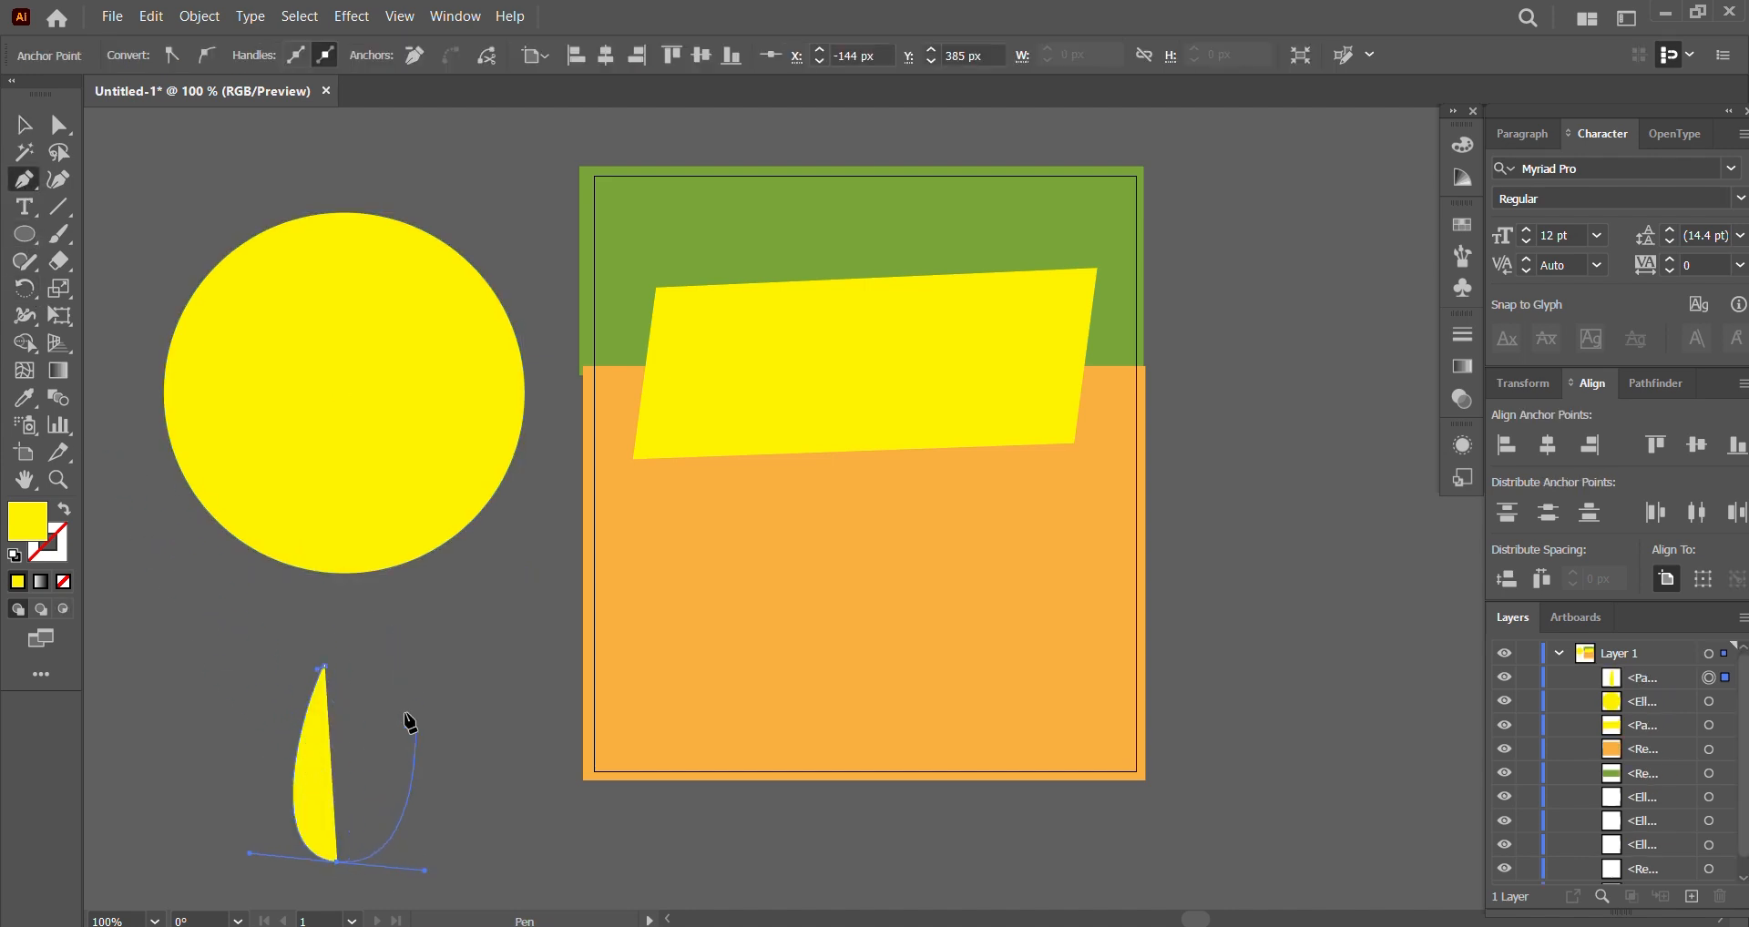
click(325, 668)
key(ctrl+z)
key(ctrl+z)
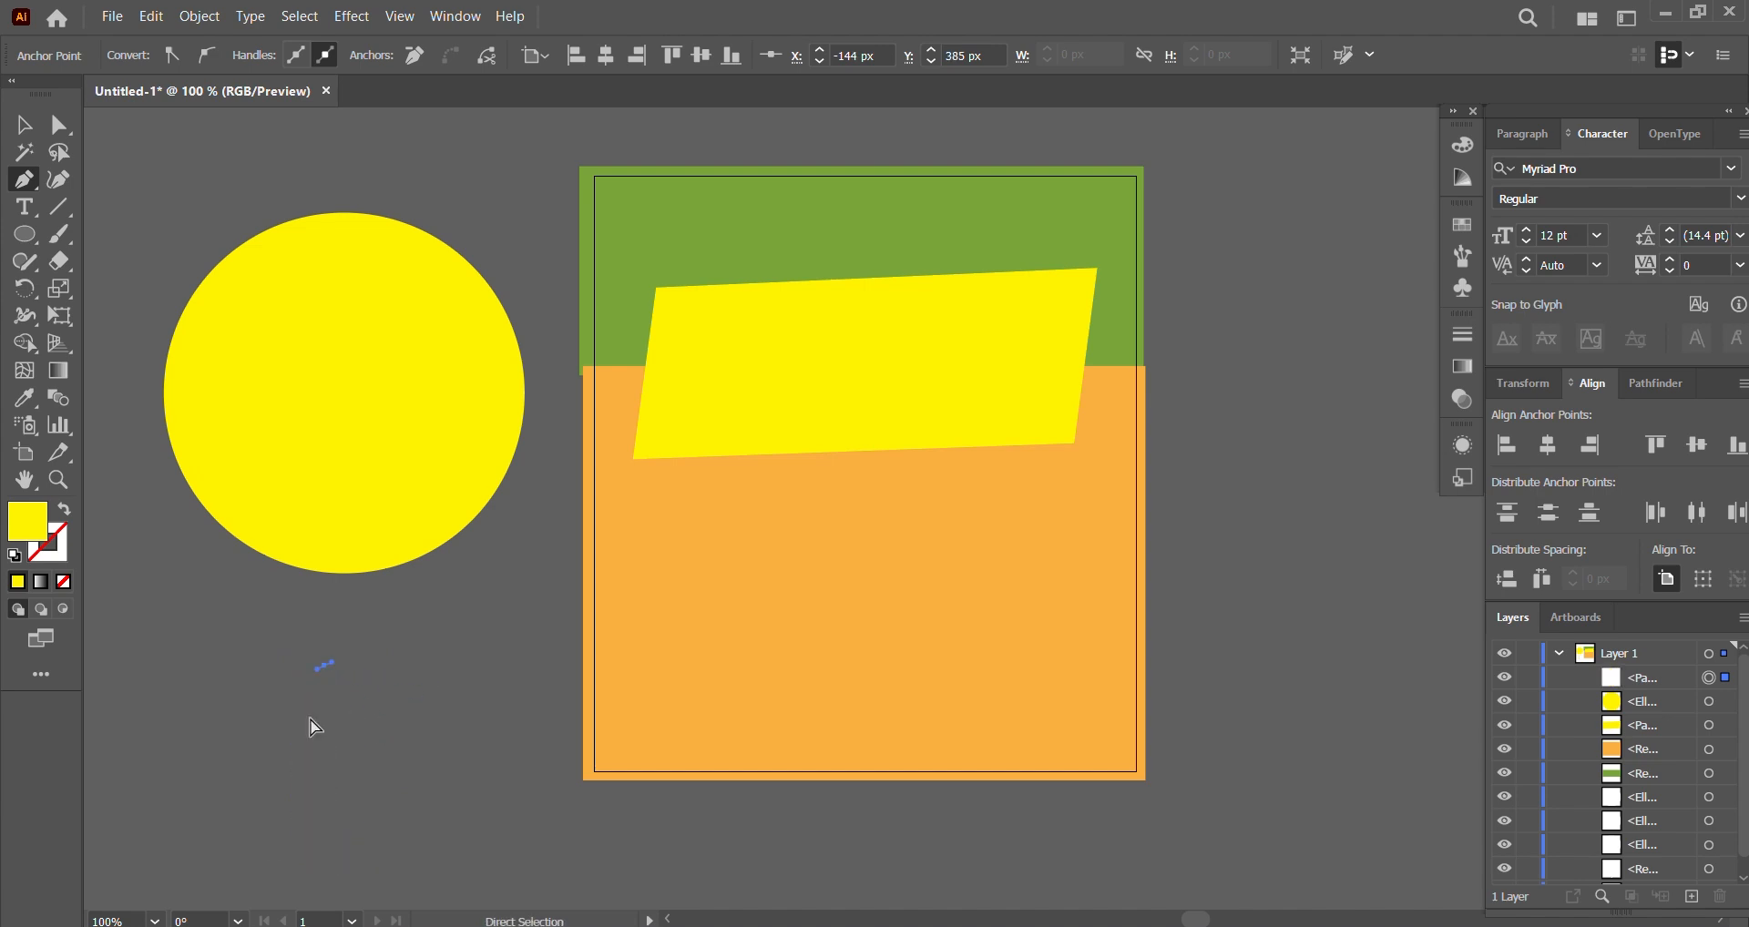
key(ctrl+z)
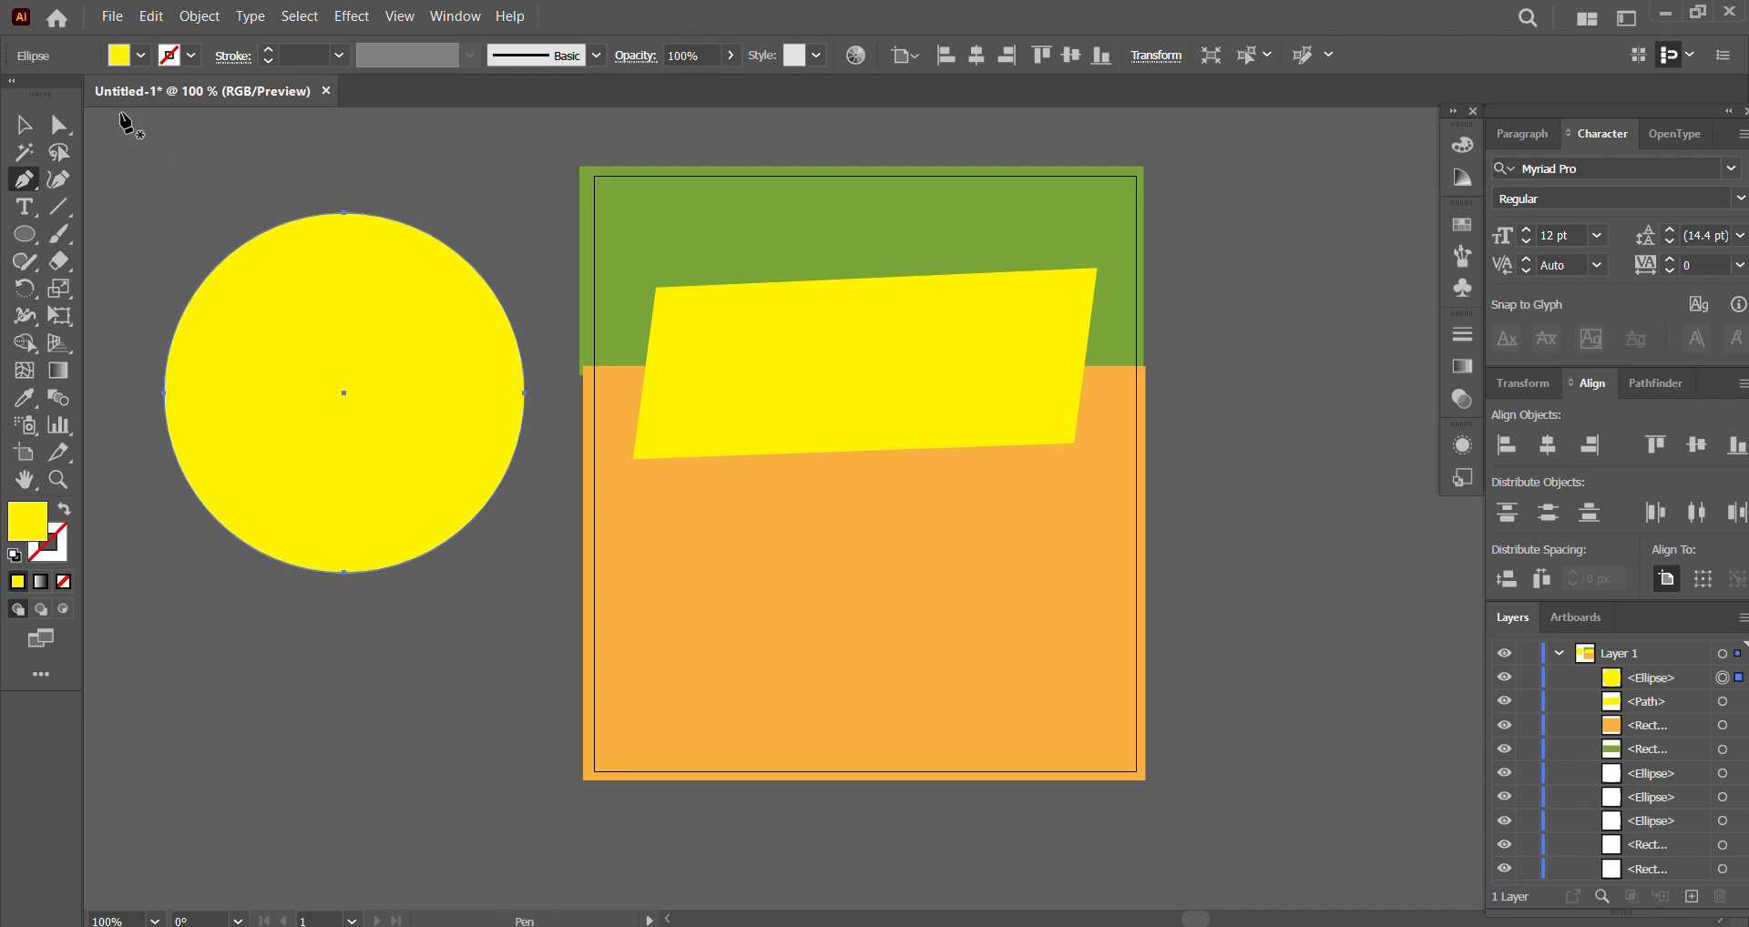
Step: Move the circle's right anchor point inward to X -173 px, Y 122 px with Direct Selection, forming a crescent
click(61, 125)
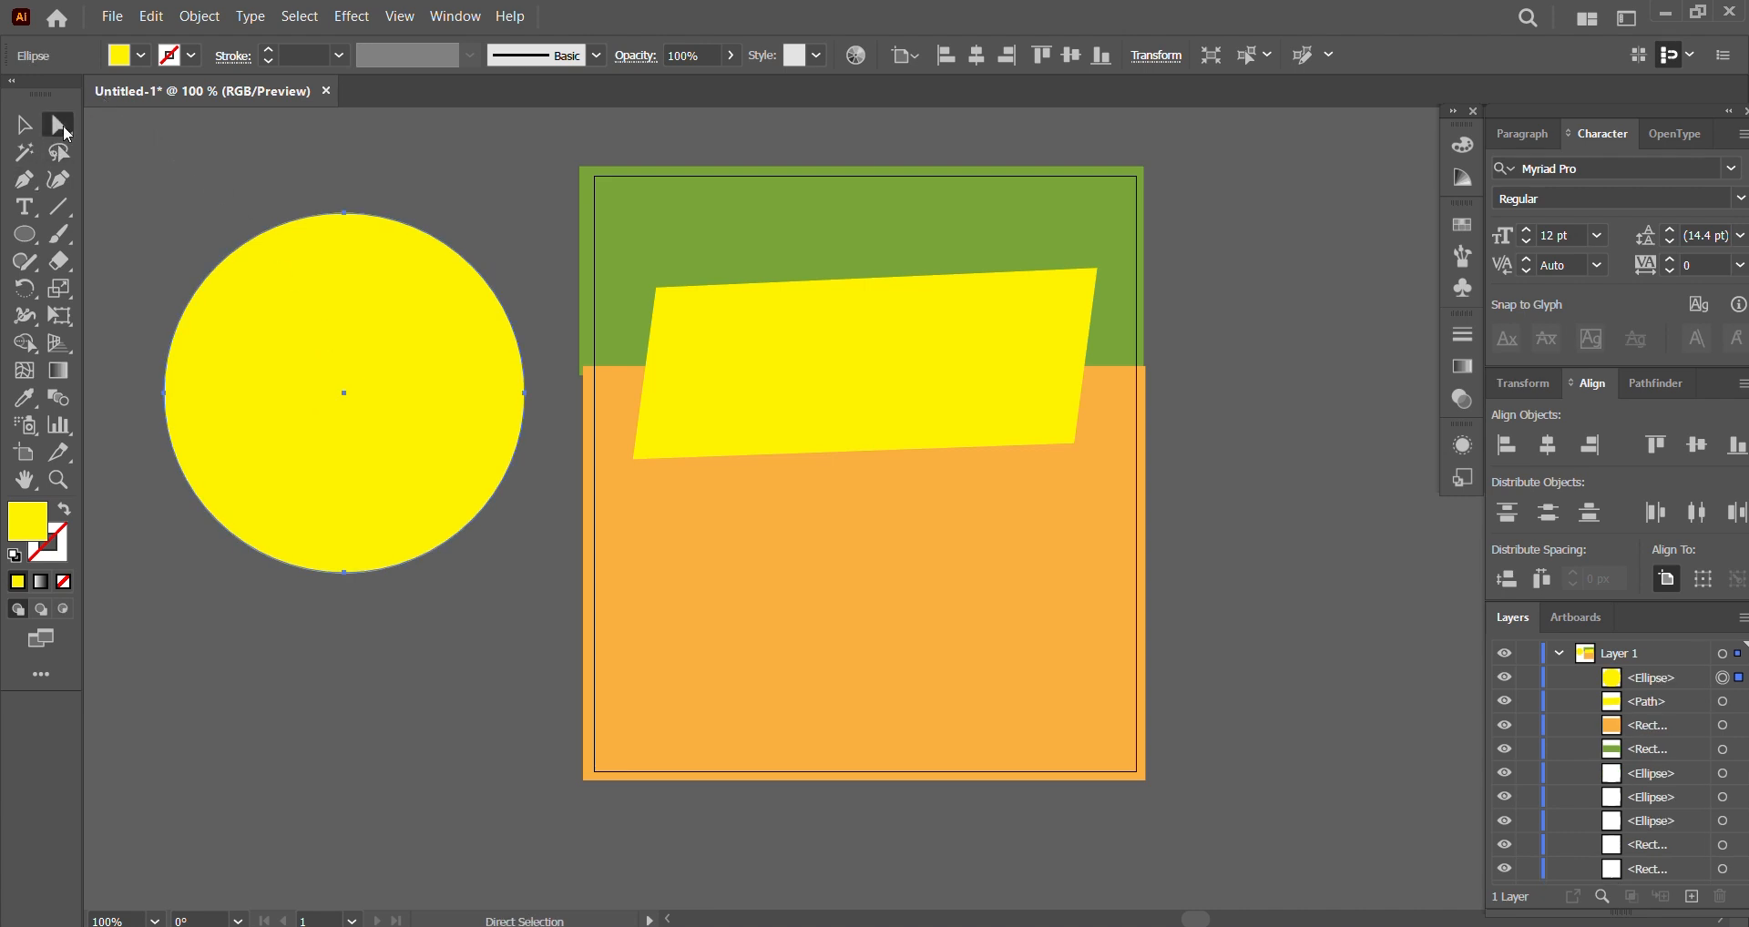
click(524, 394)
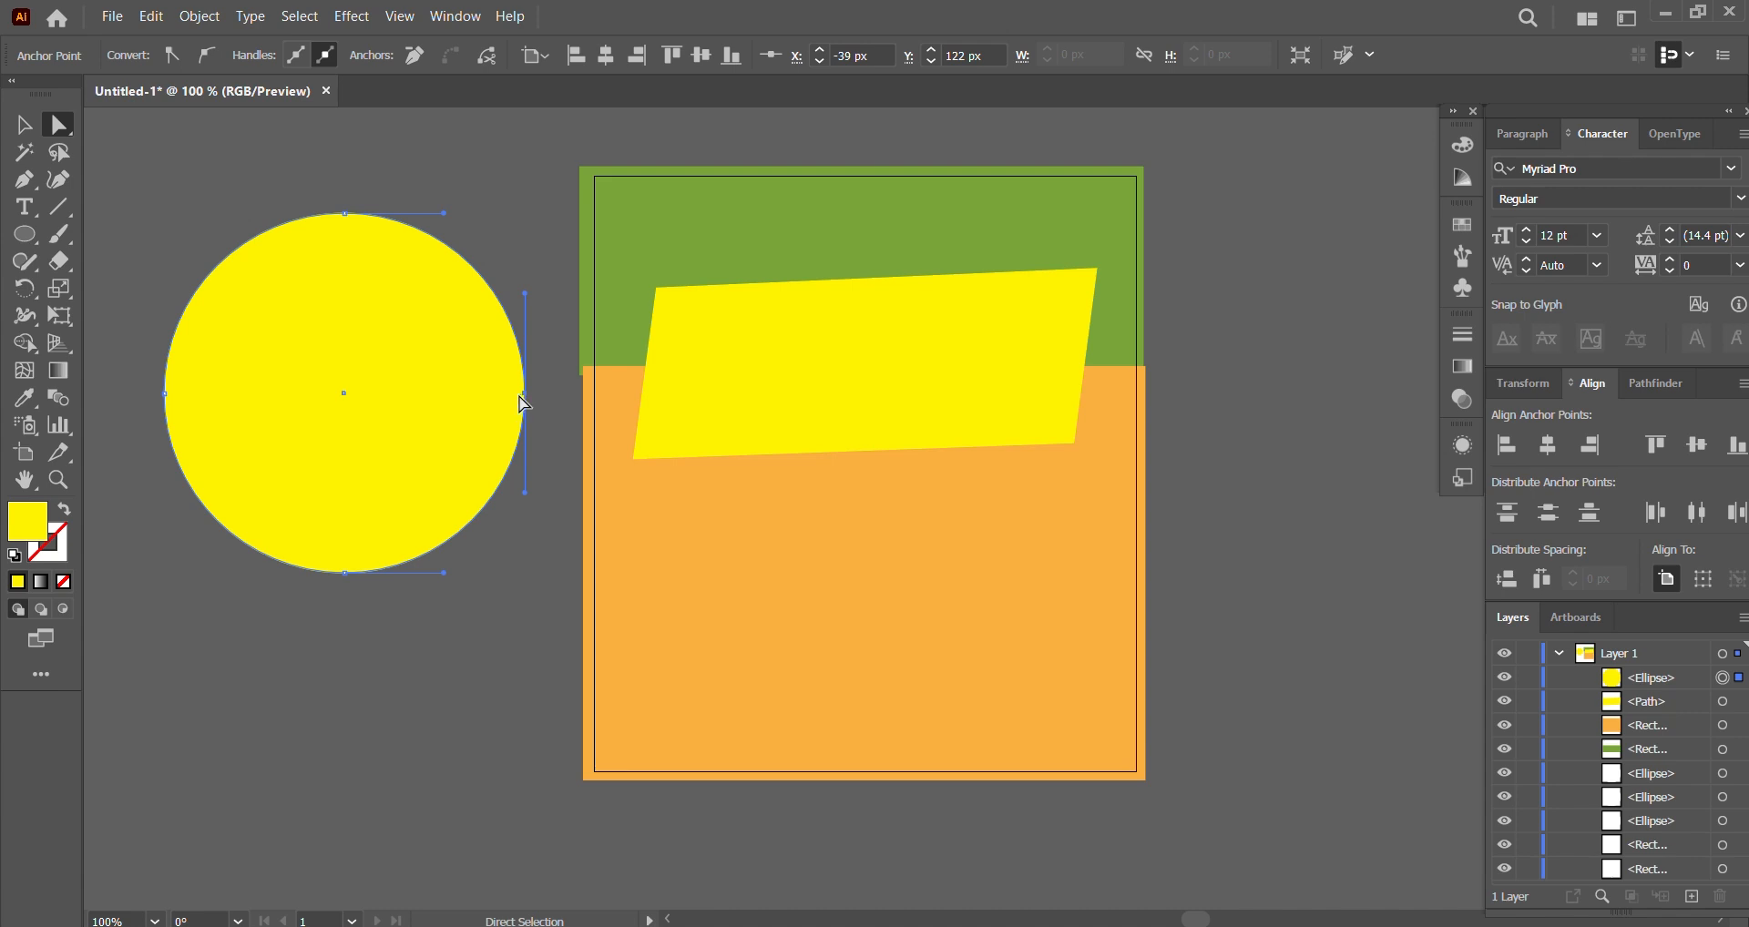
click(524, 404)
scroll(523, 404, up, 1)
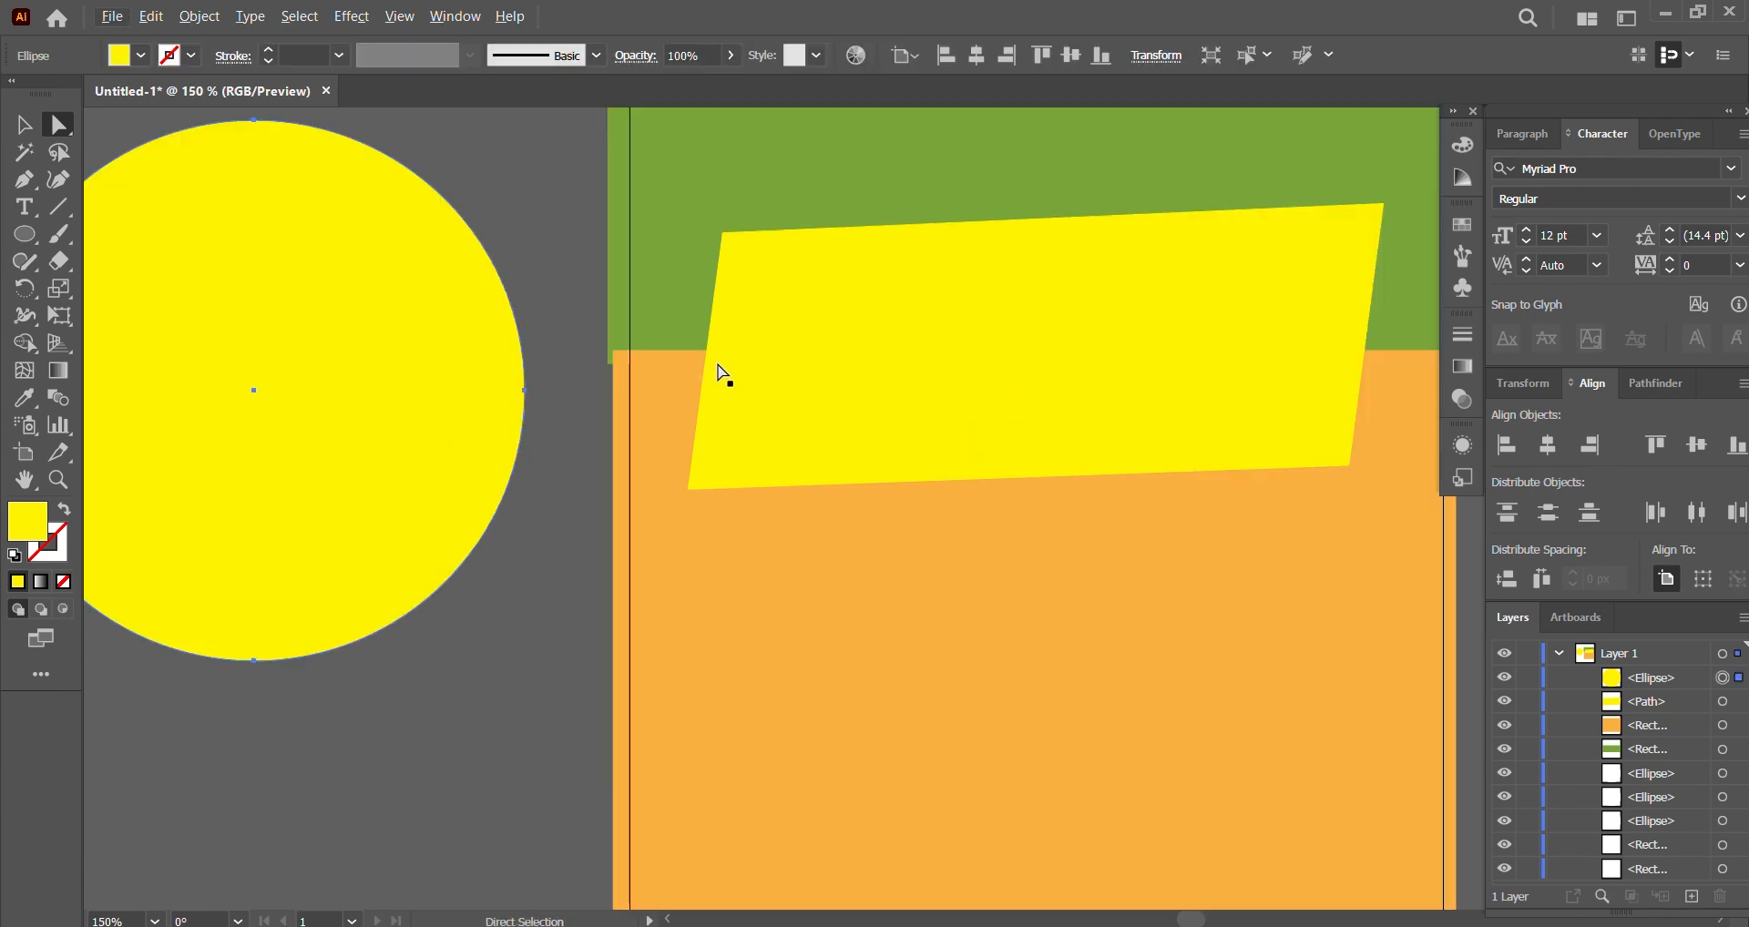
scroll(724, 374, down, 1)
scroll(514, 411, up, 1)
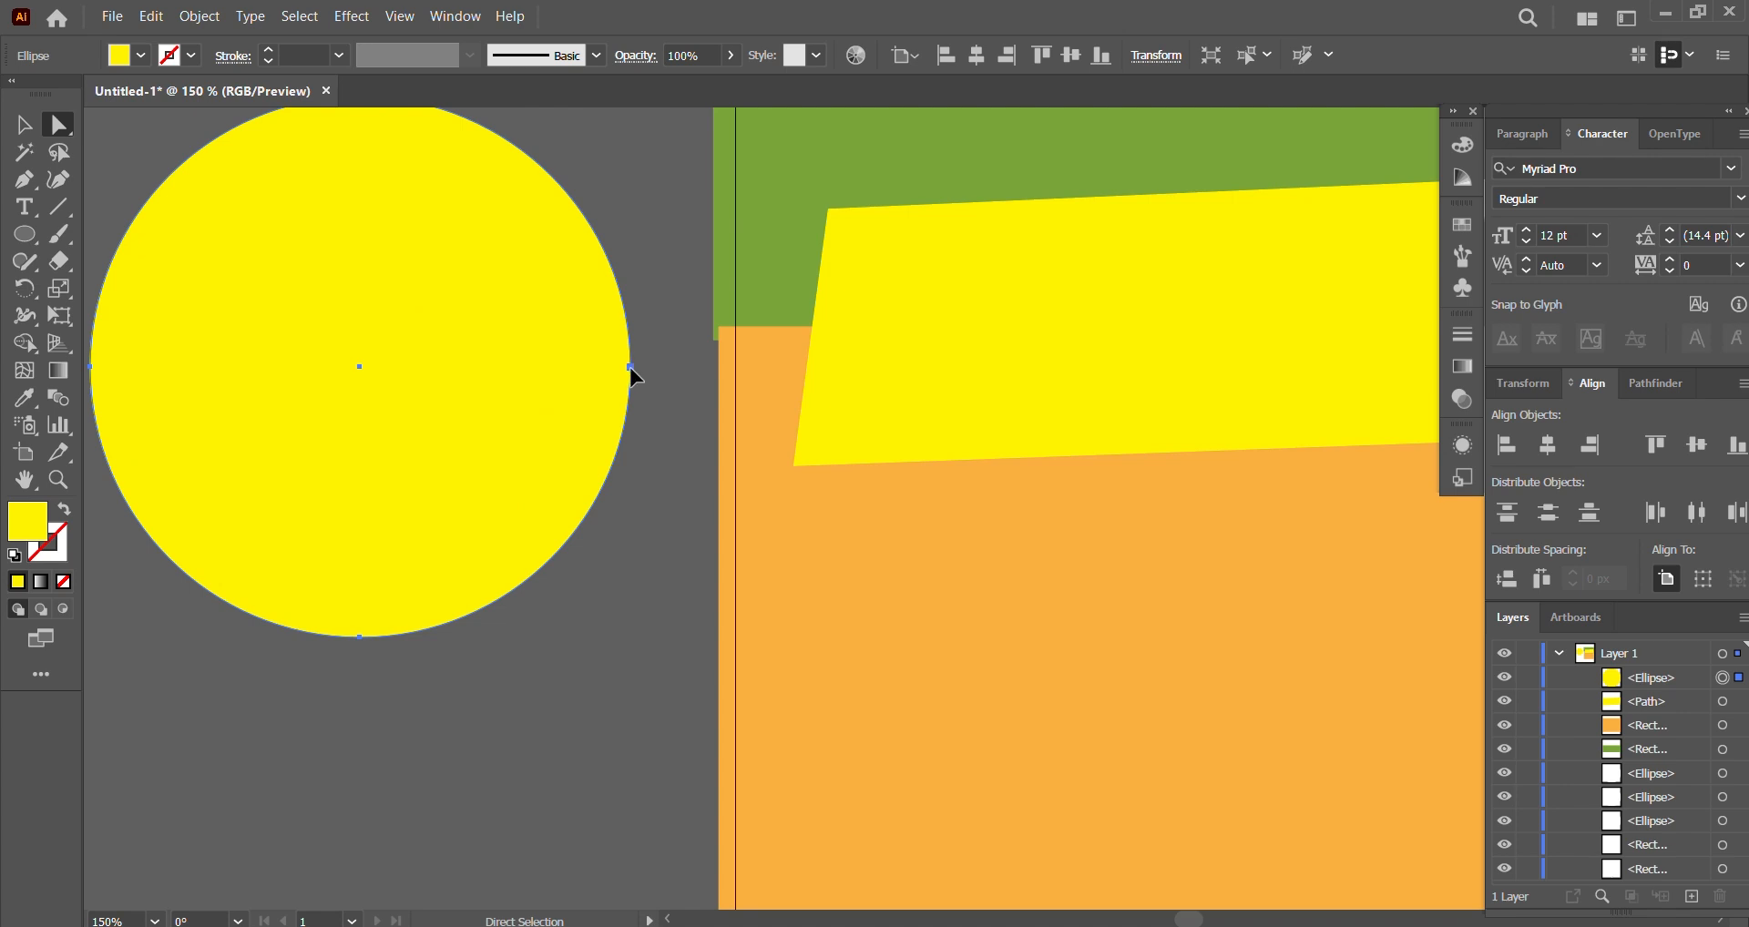
click(631, 367)
drag(628, 369, 271, 369)
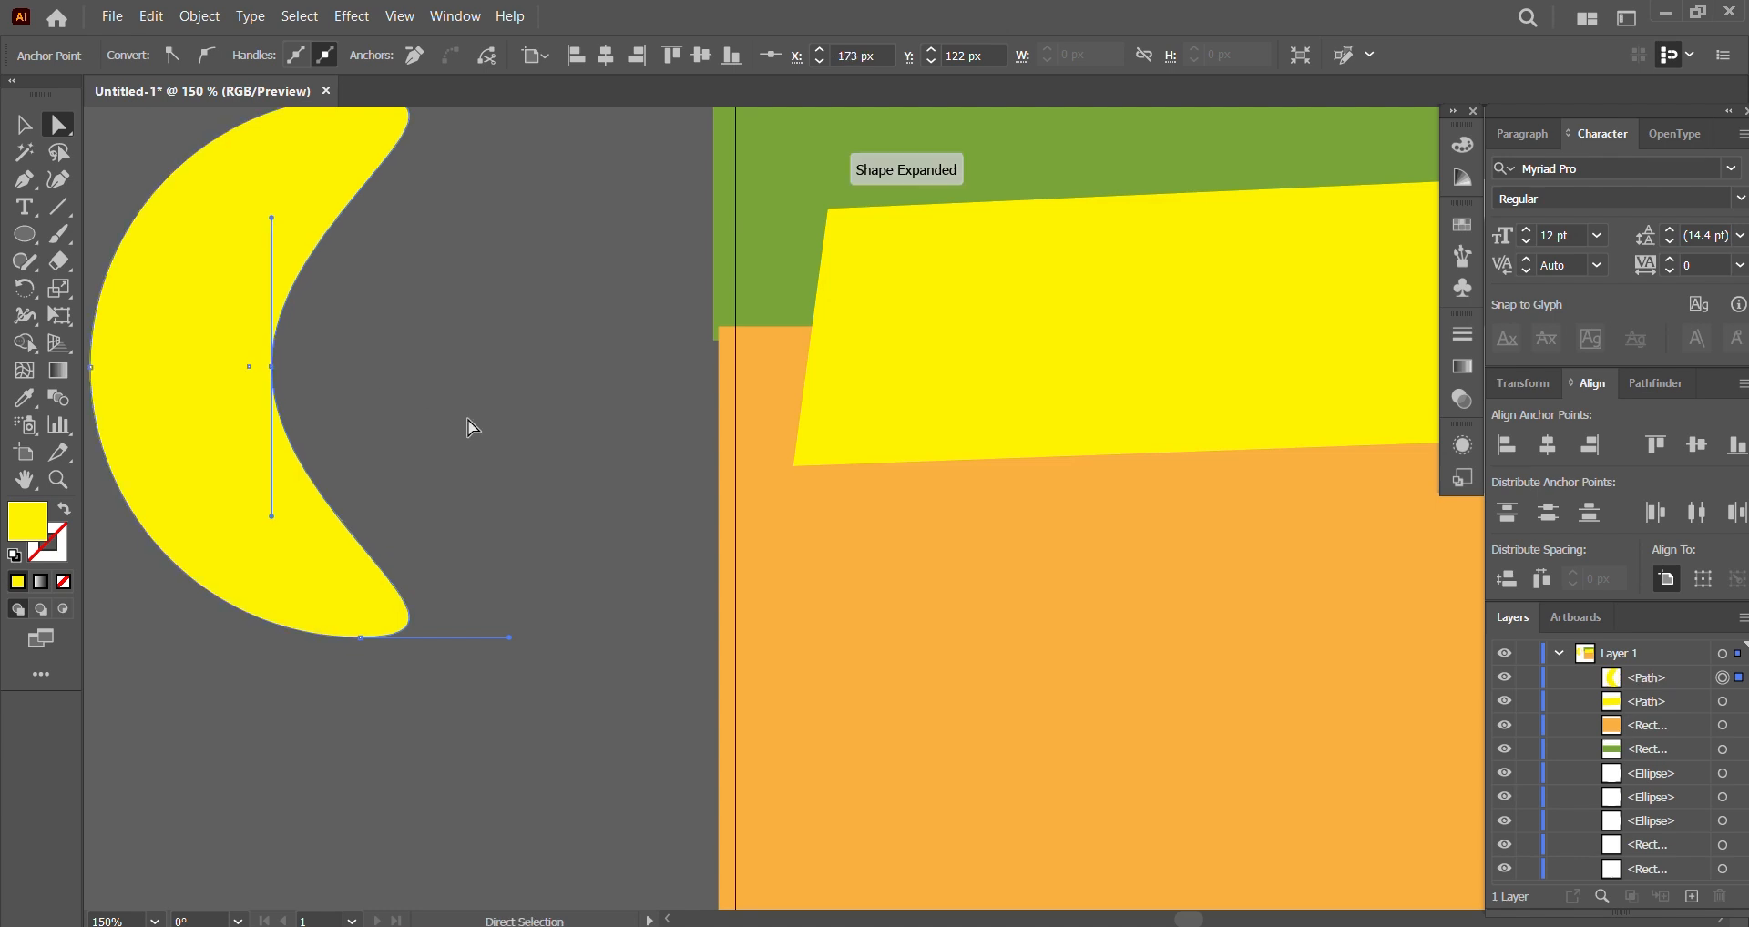
Step: Move the whole yellow crescent slightly farther left from the artboard using the Selection tool
key(ctrl+minus)
click(28, 133)
click(524, 515)
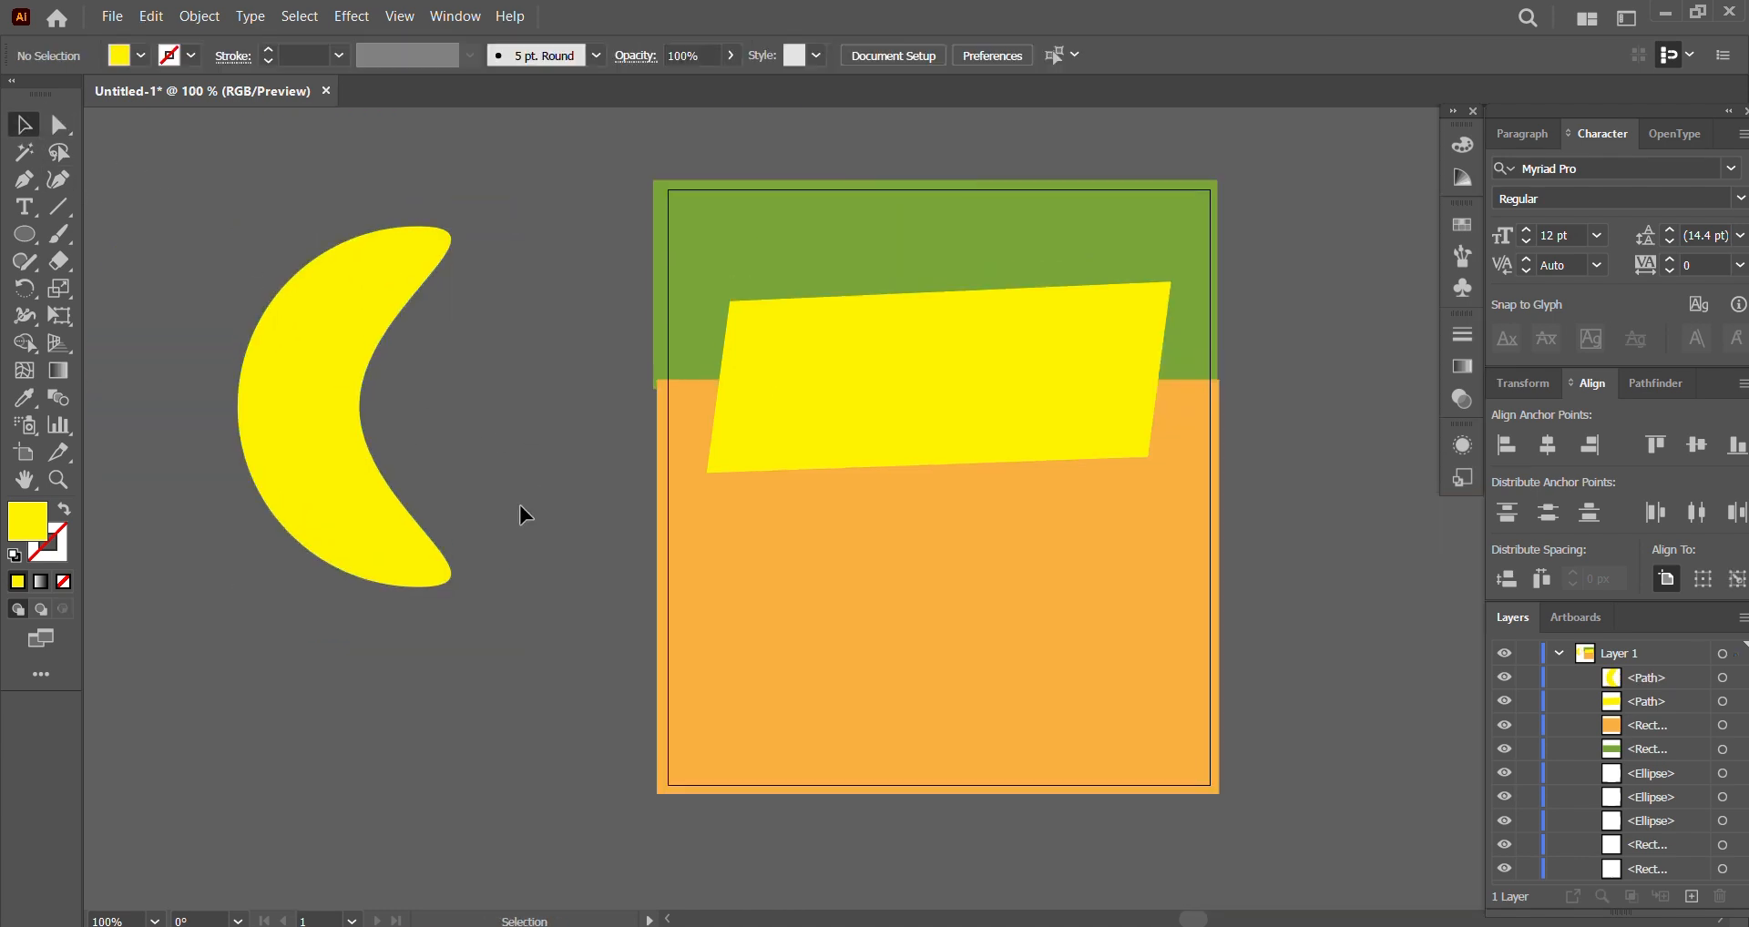
drag(308, 472, 266, 447)
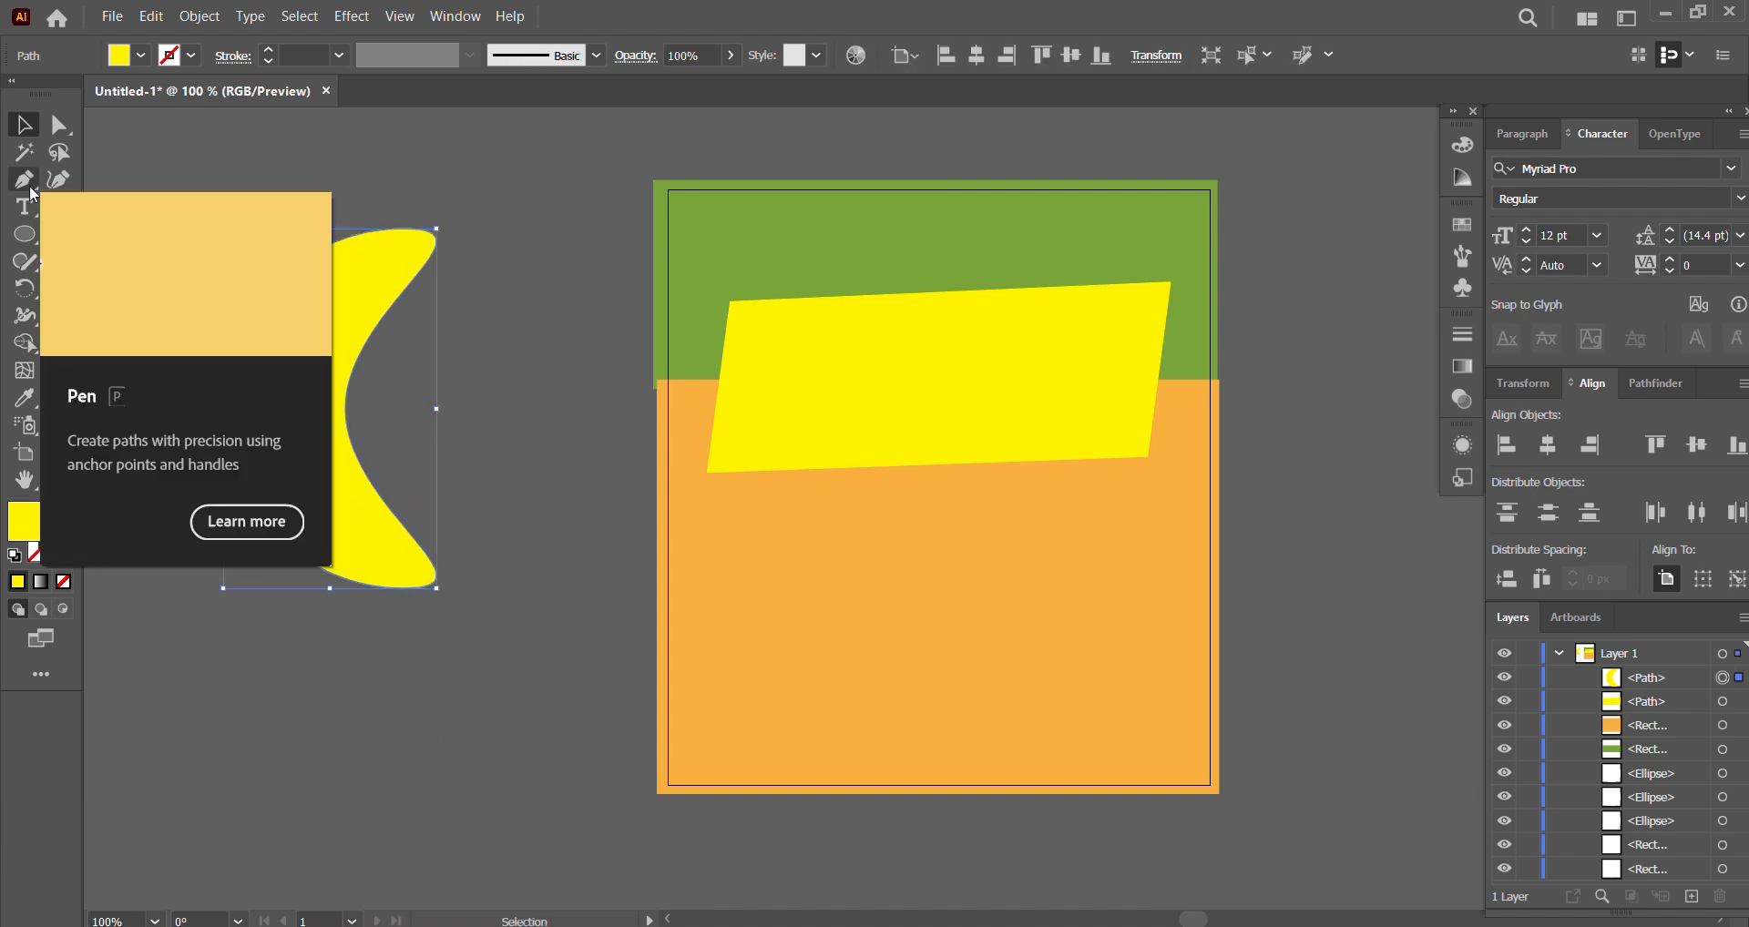
Step: Shift the crescent's inner anchor point slightly outward to X -178 px, Y 122 px with Direct Selection, and deselect it
click(540, 480)
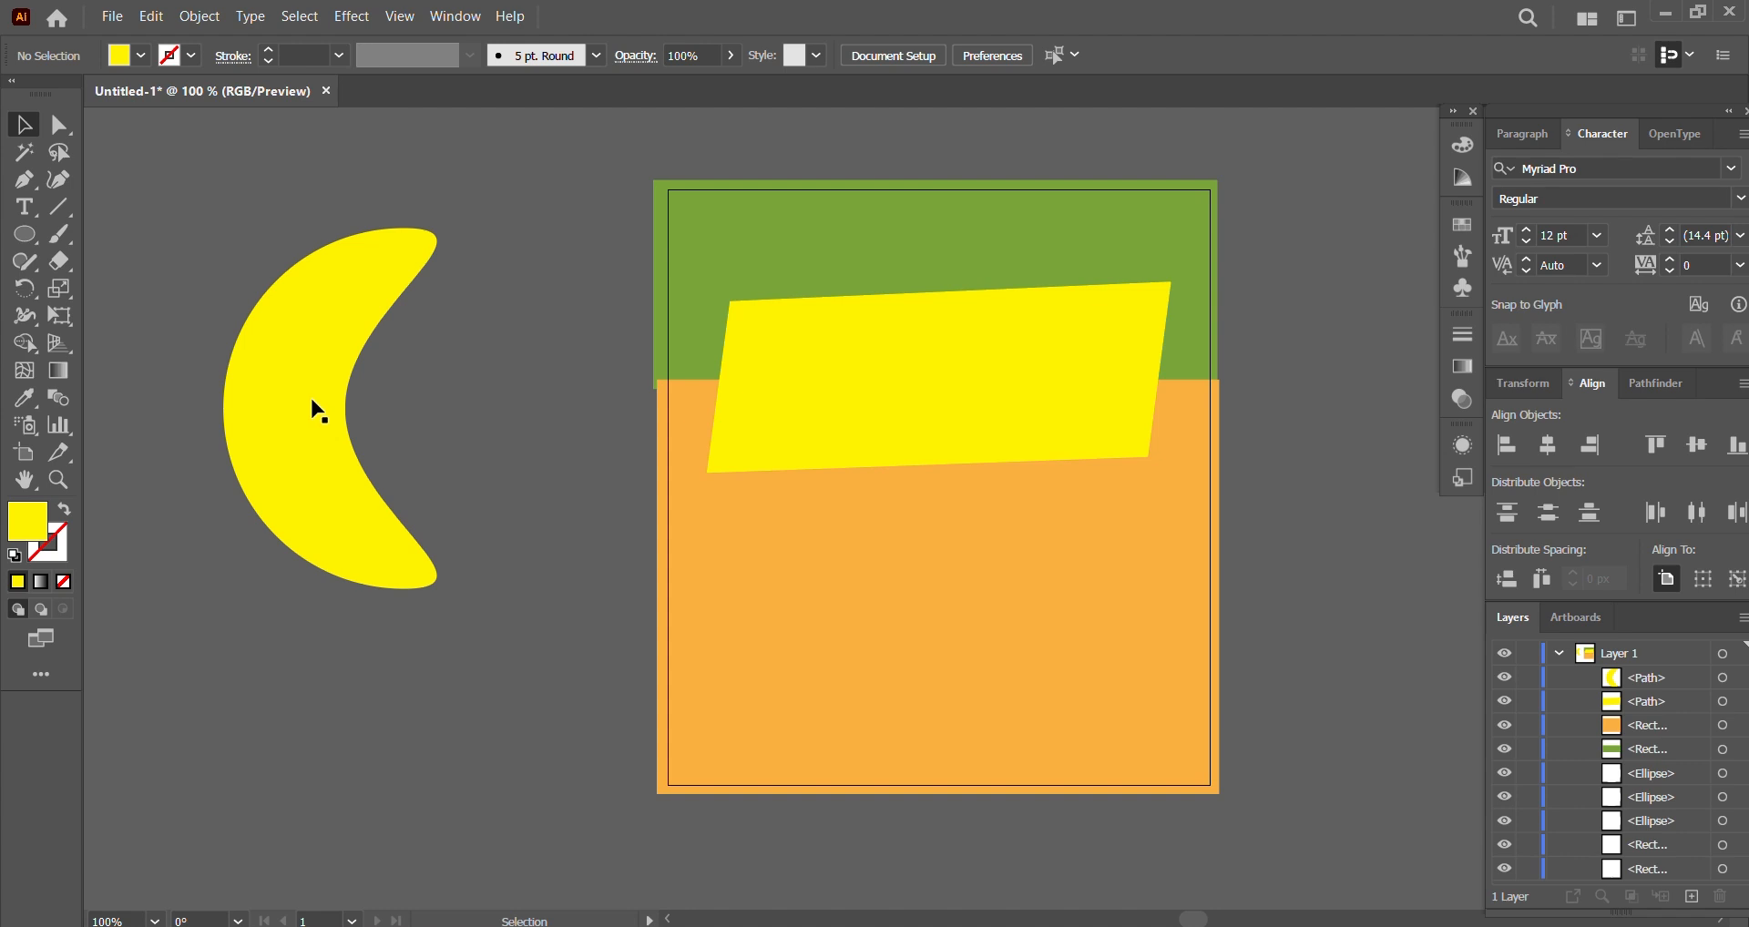
click(60, 126)
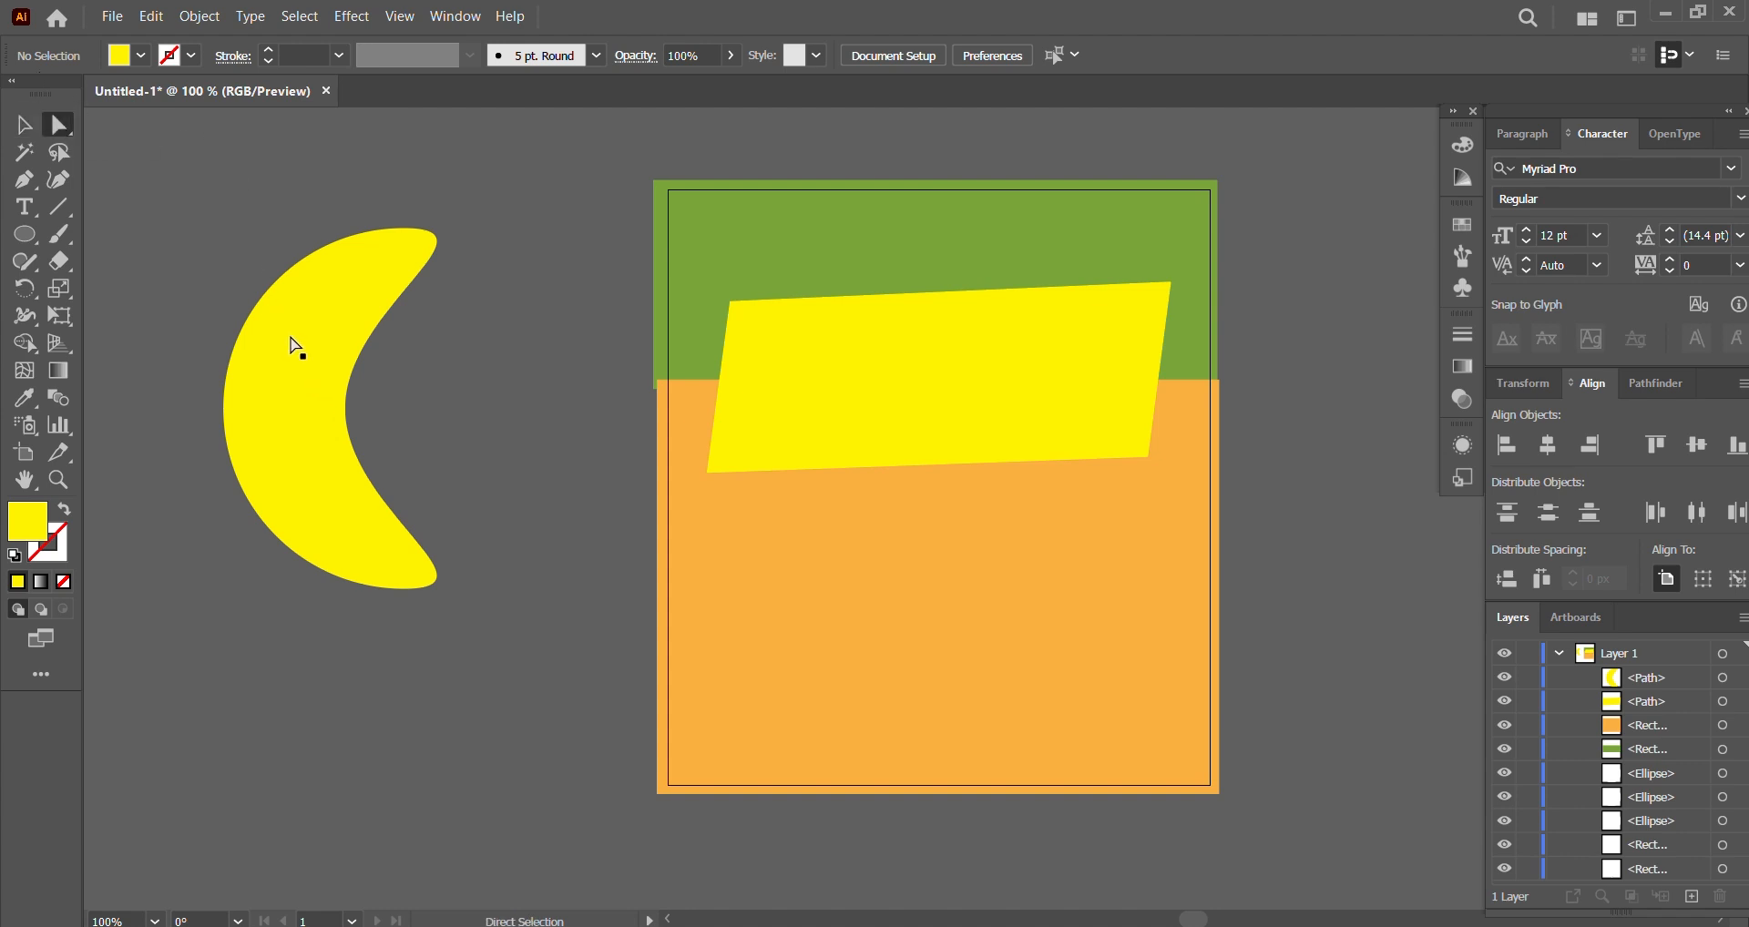
click(24, 235)
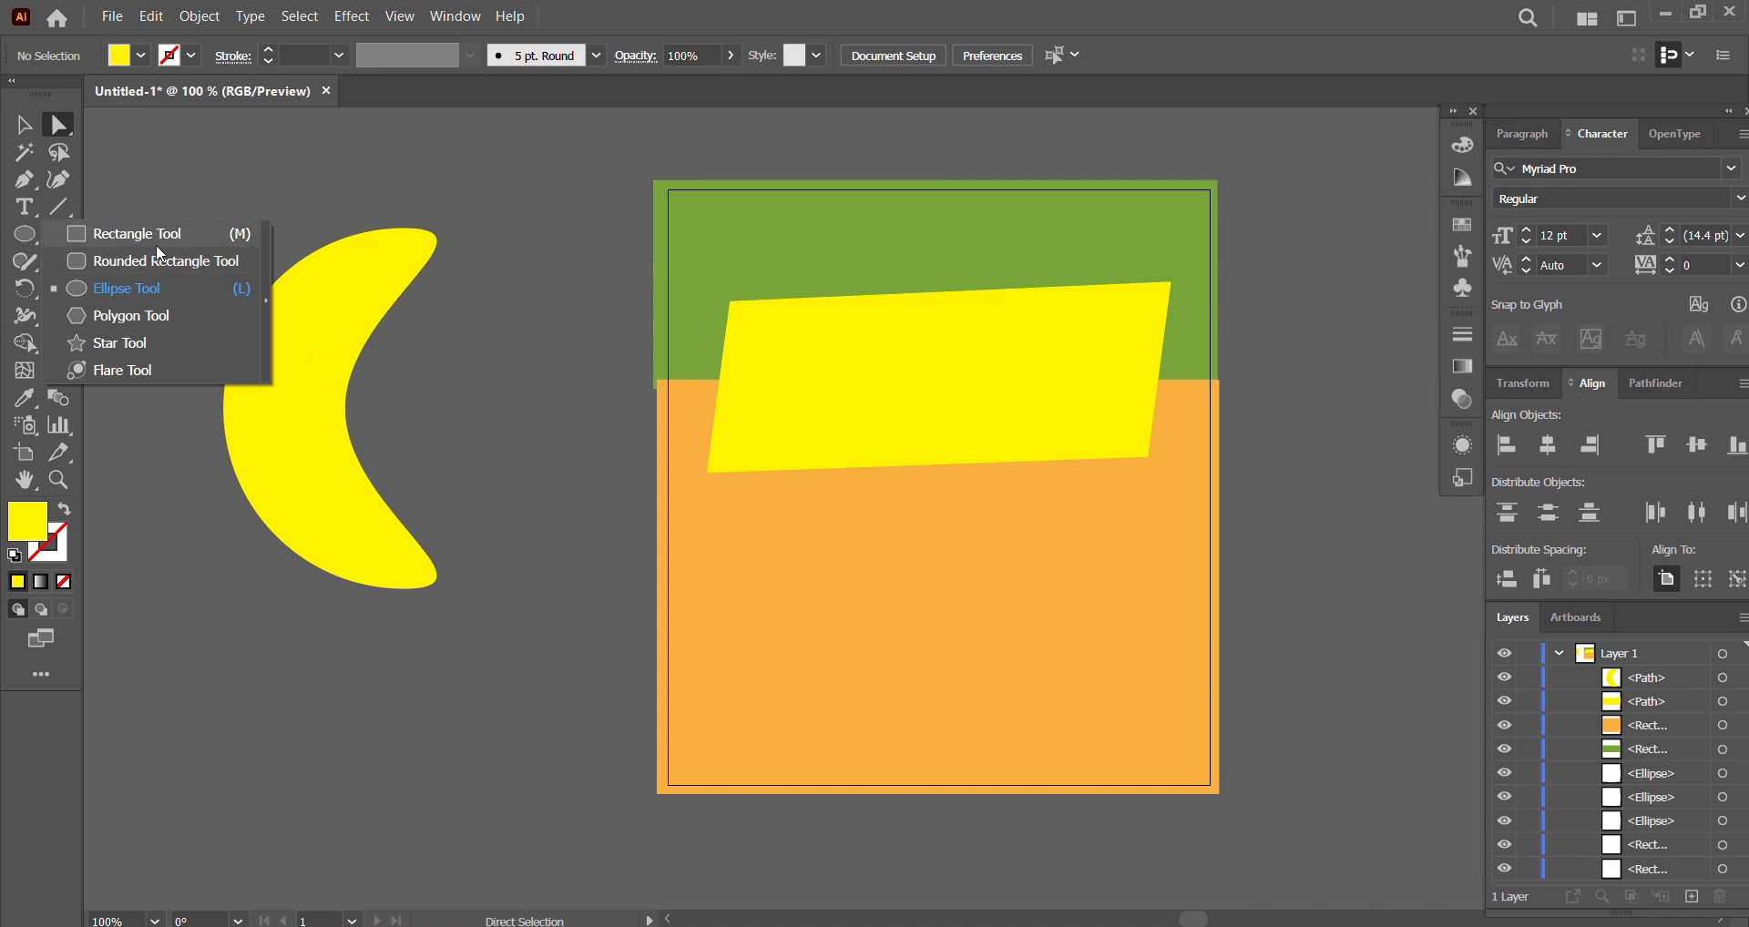
click(605, 417)
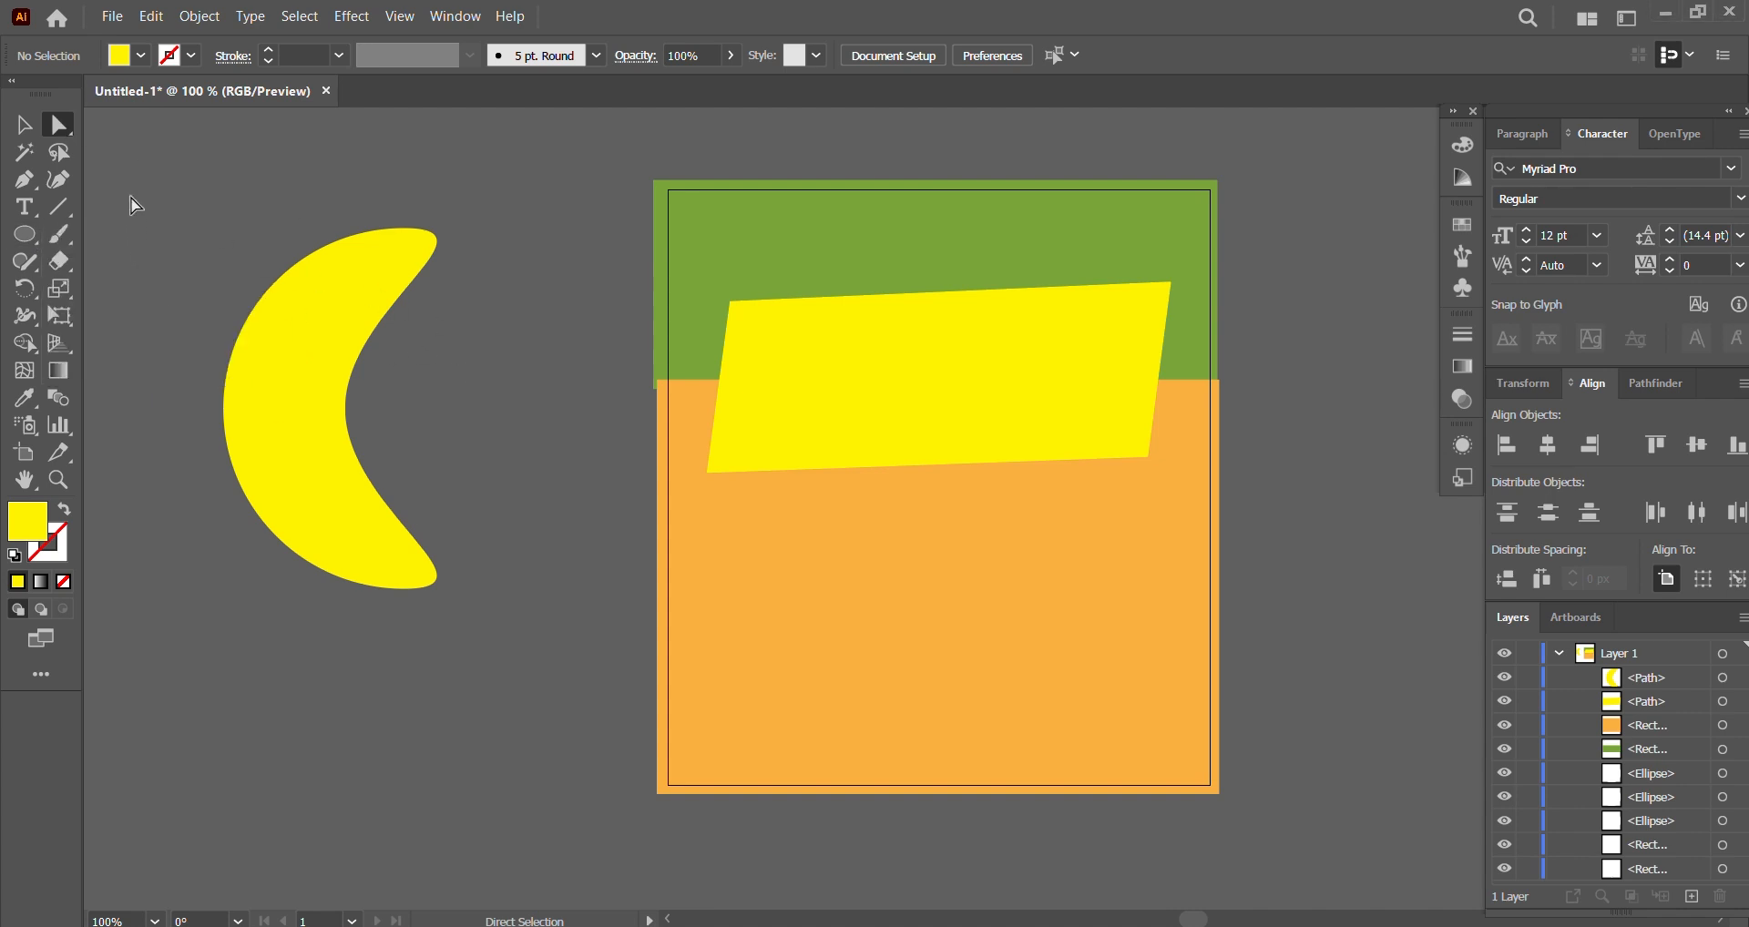
click(346, 407)
click(347, 409)
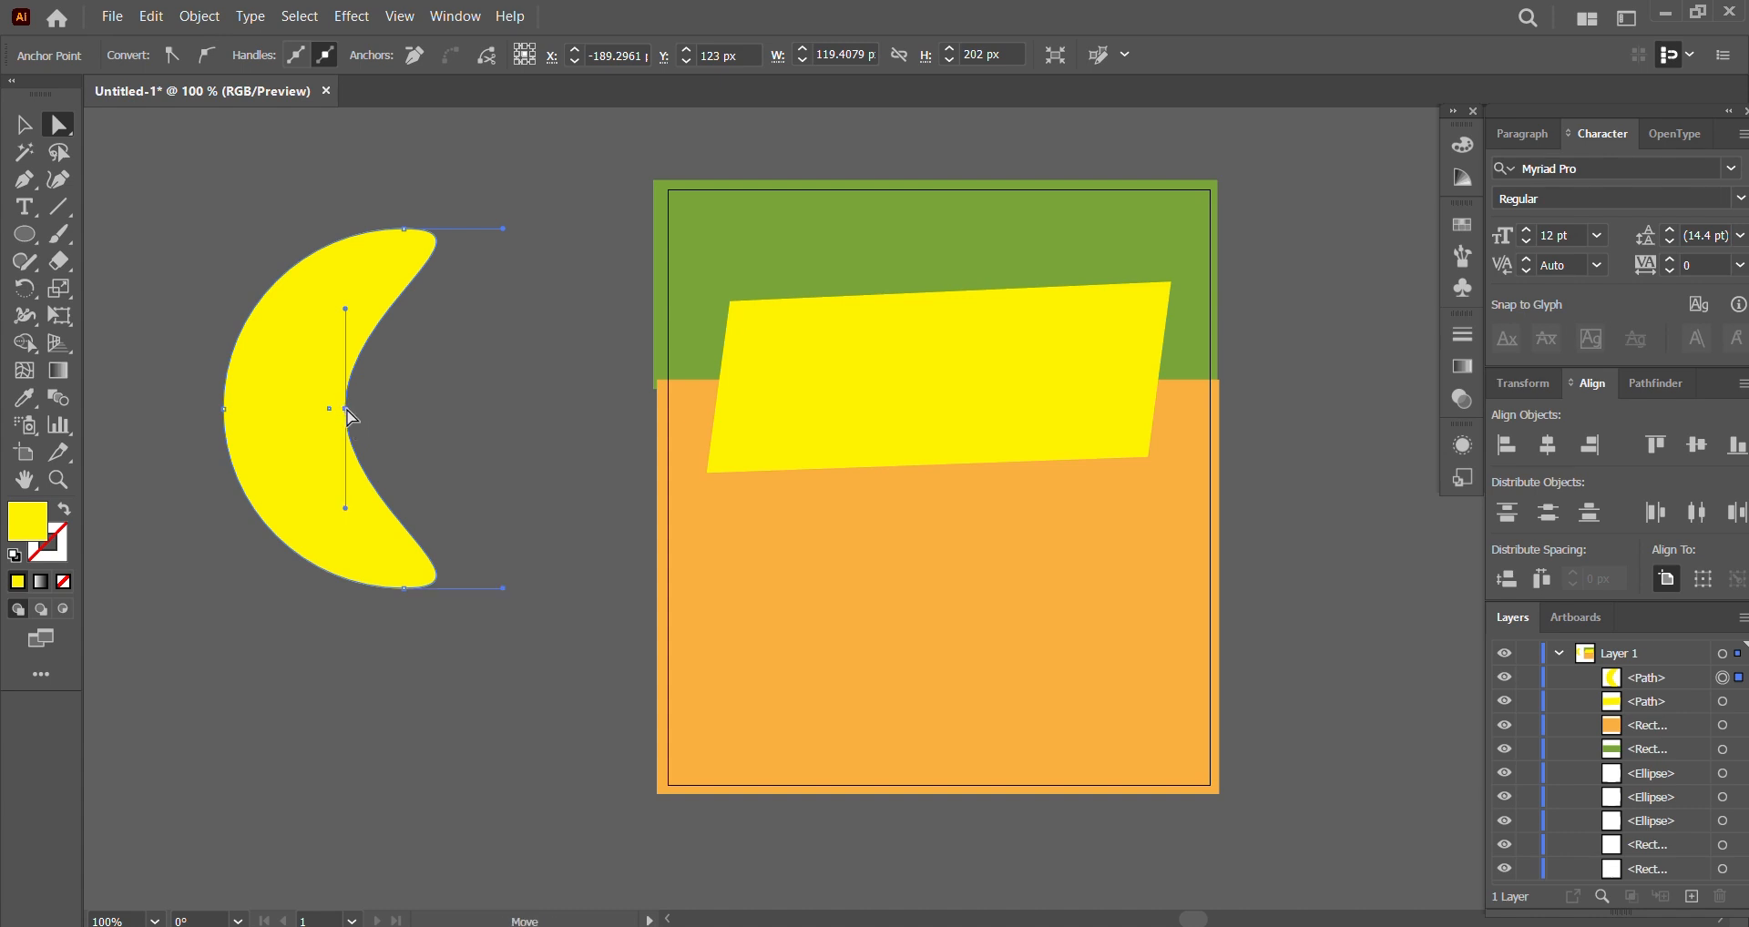
drag(347, 411, 353, 410)
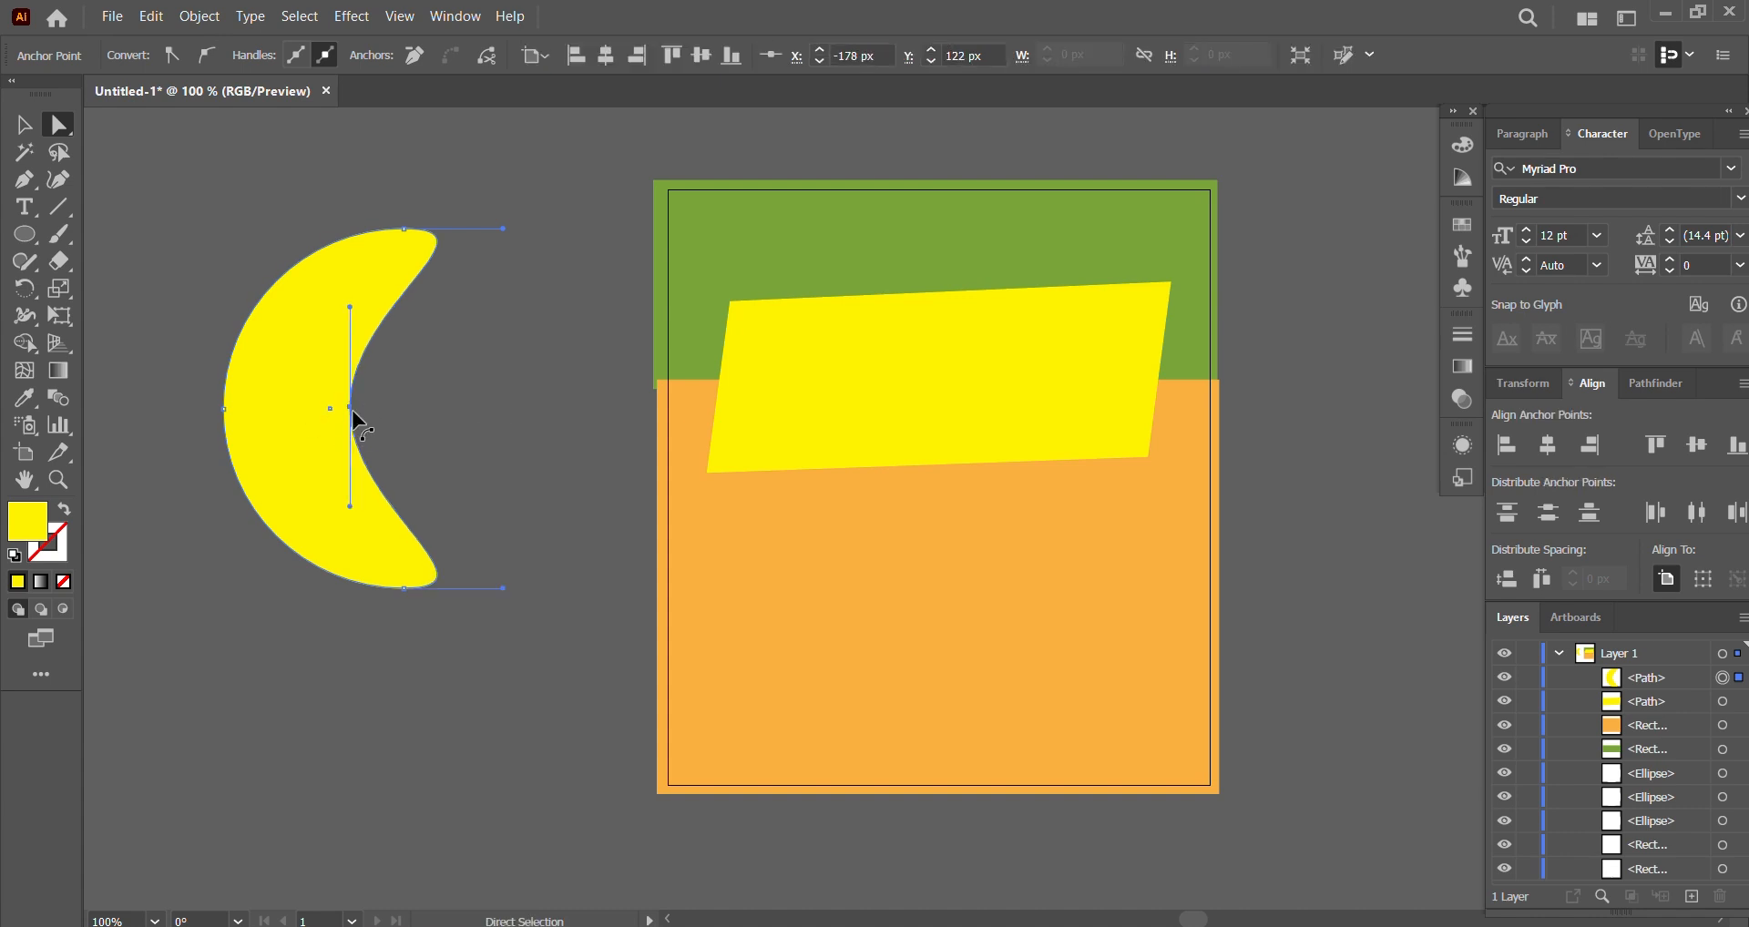
click(416, 440)
Step: Draw a yellow circle about 163 px wide below the crescent with the Ellipse tool
scroll(414, 438, down, 2)
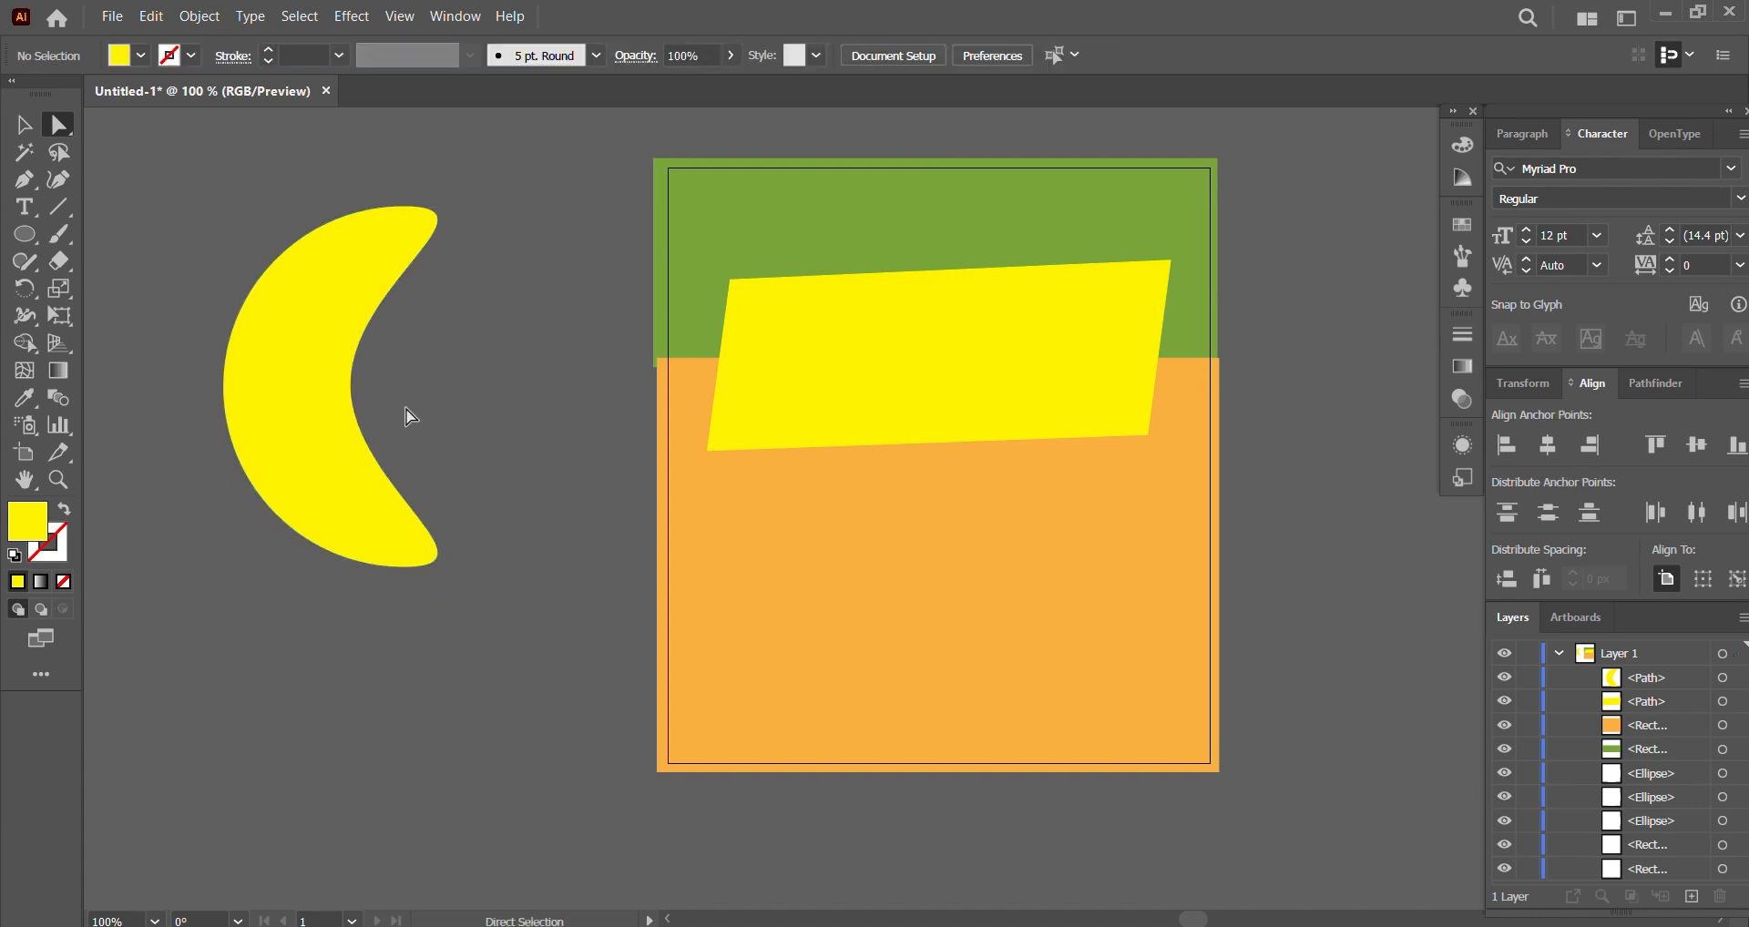
scroll(414, 438, down, 3)
click(26, 237)
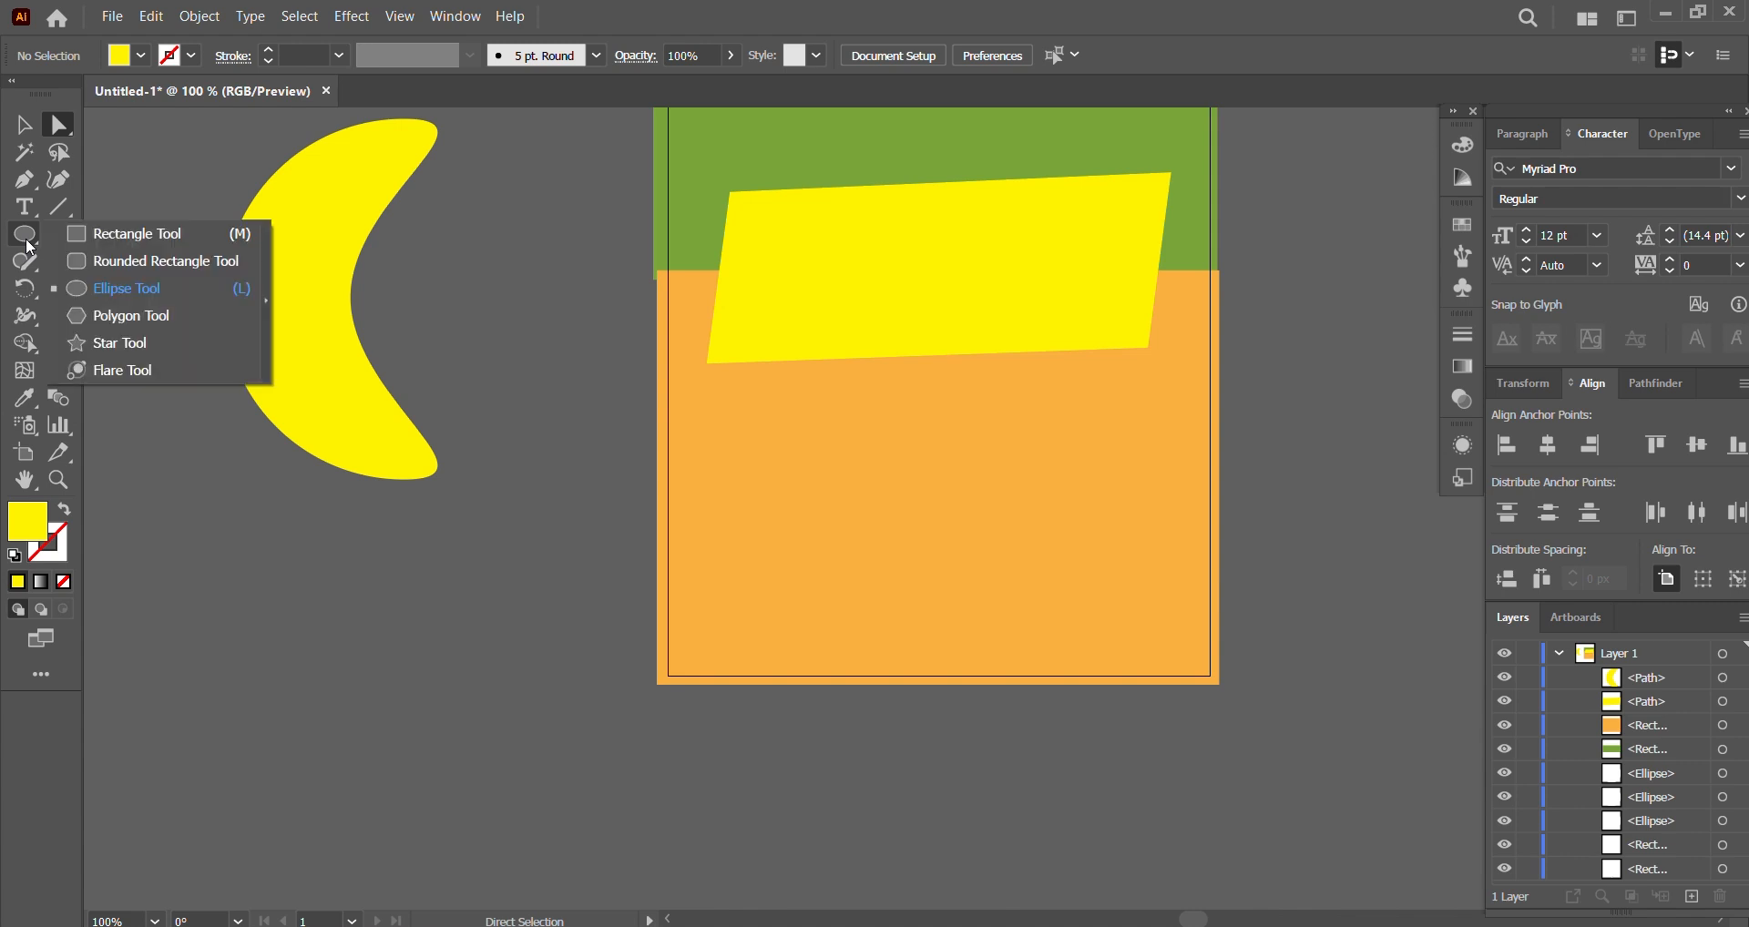
click(127, 289)
drag(232, 539, 523, 782)
Step: Select the new circle's top anchor point with Direct Selection to display its direction handles
click(59, 125)
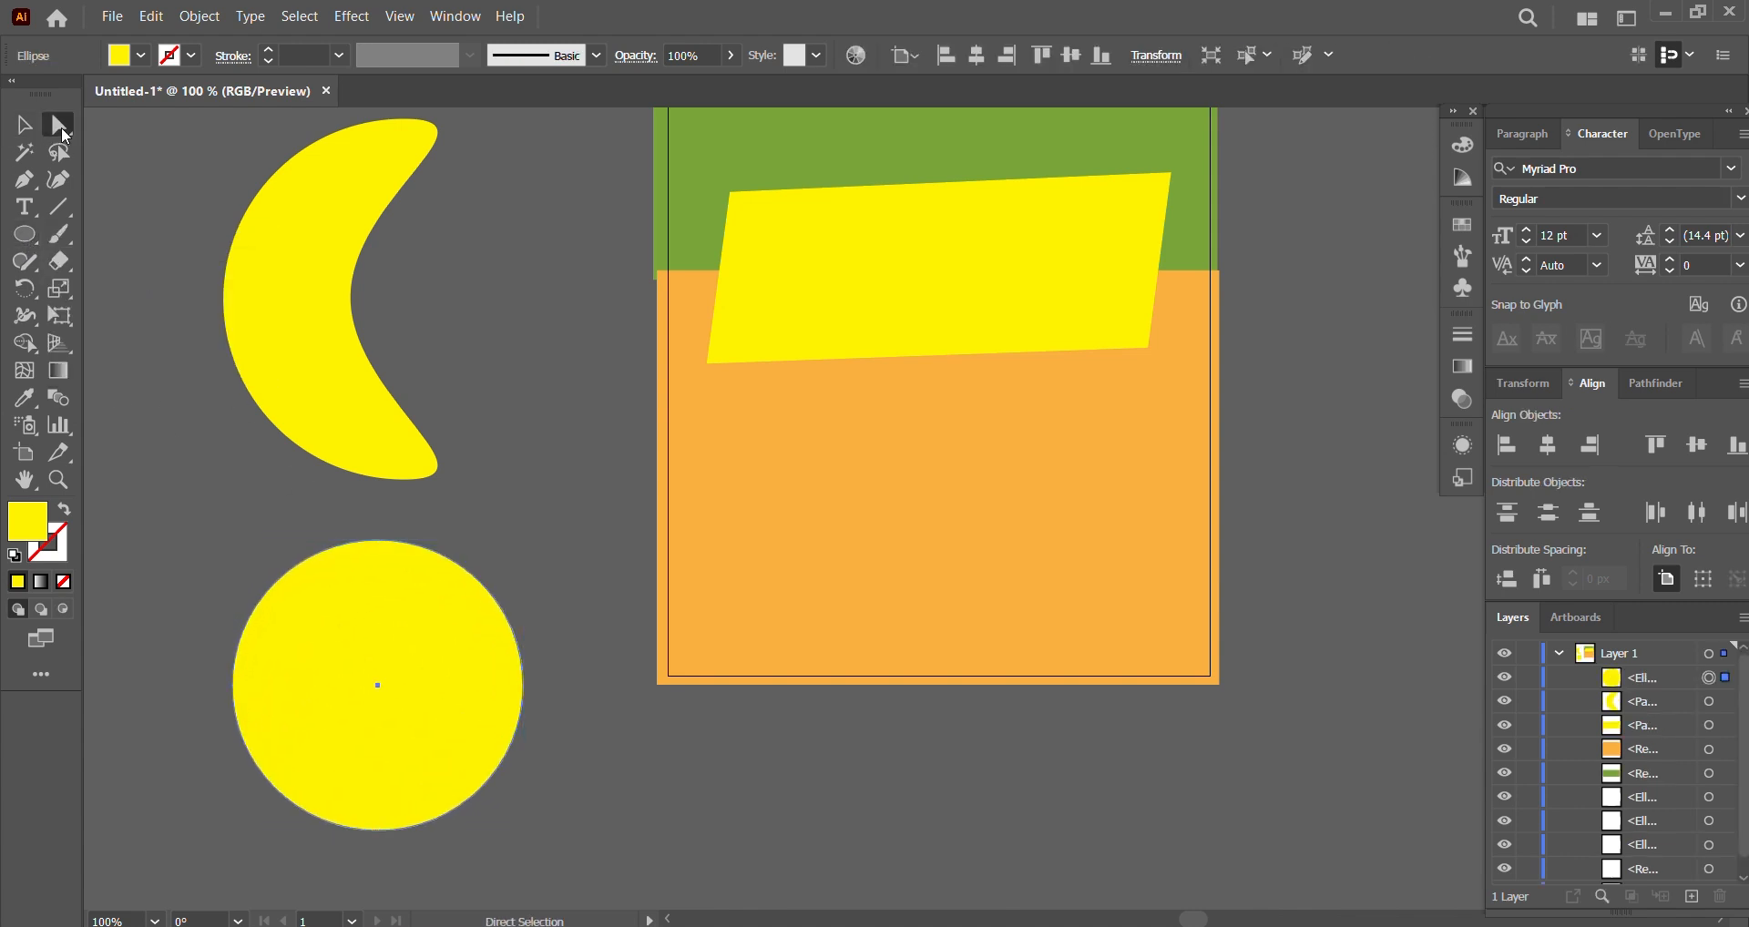
click(378, 540)
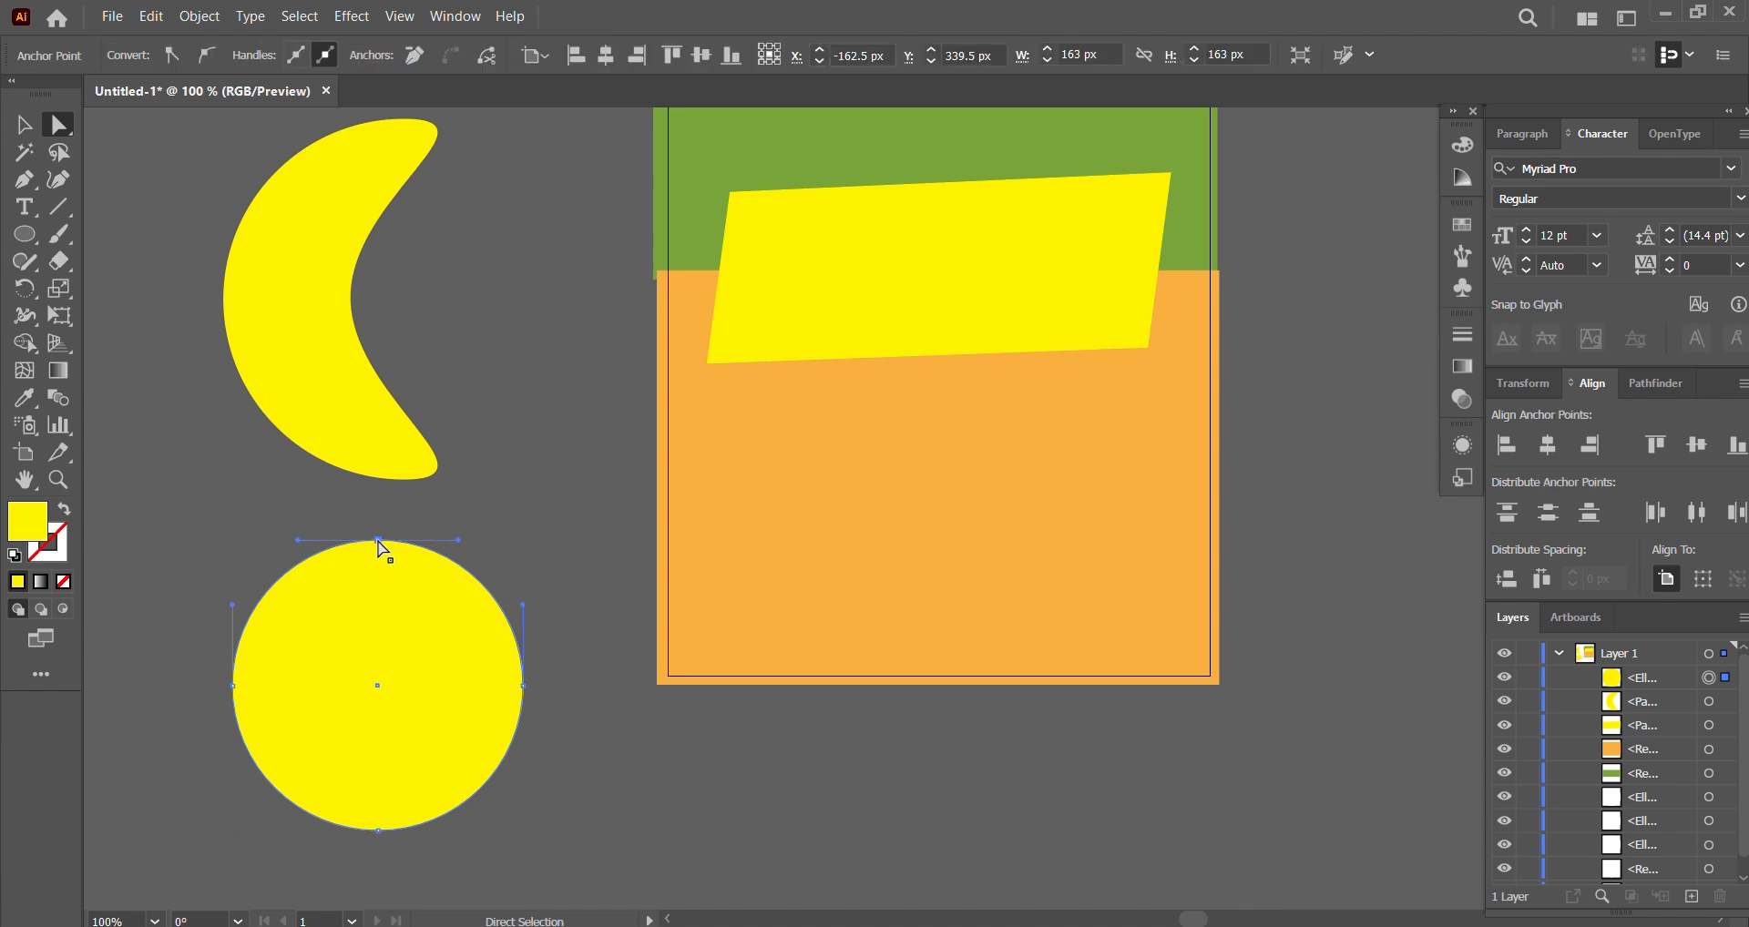
scroll(463, 557, down, 1)
scroll(463, 557, down, 1)
alt+scroll(371, 511, up, 2)
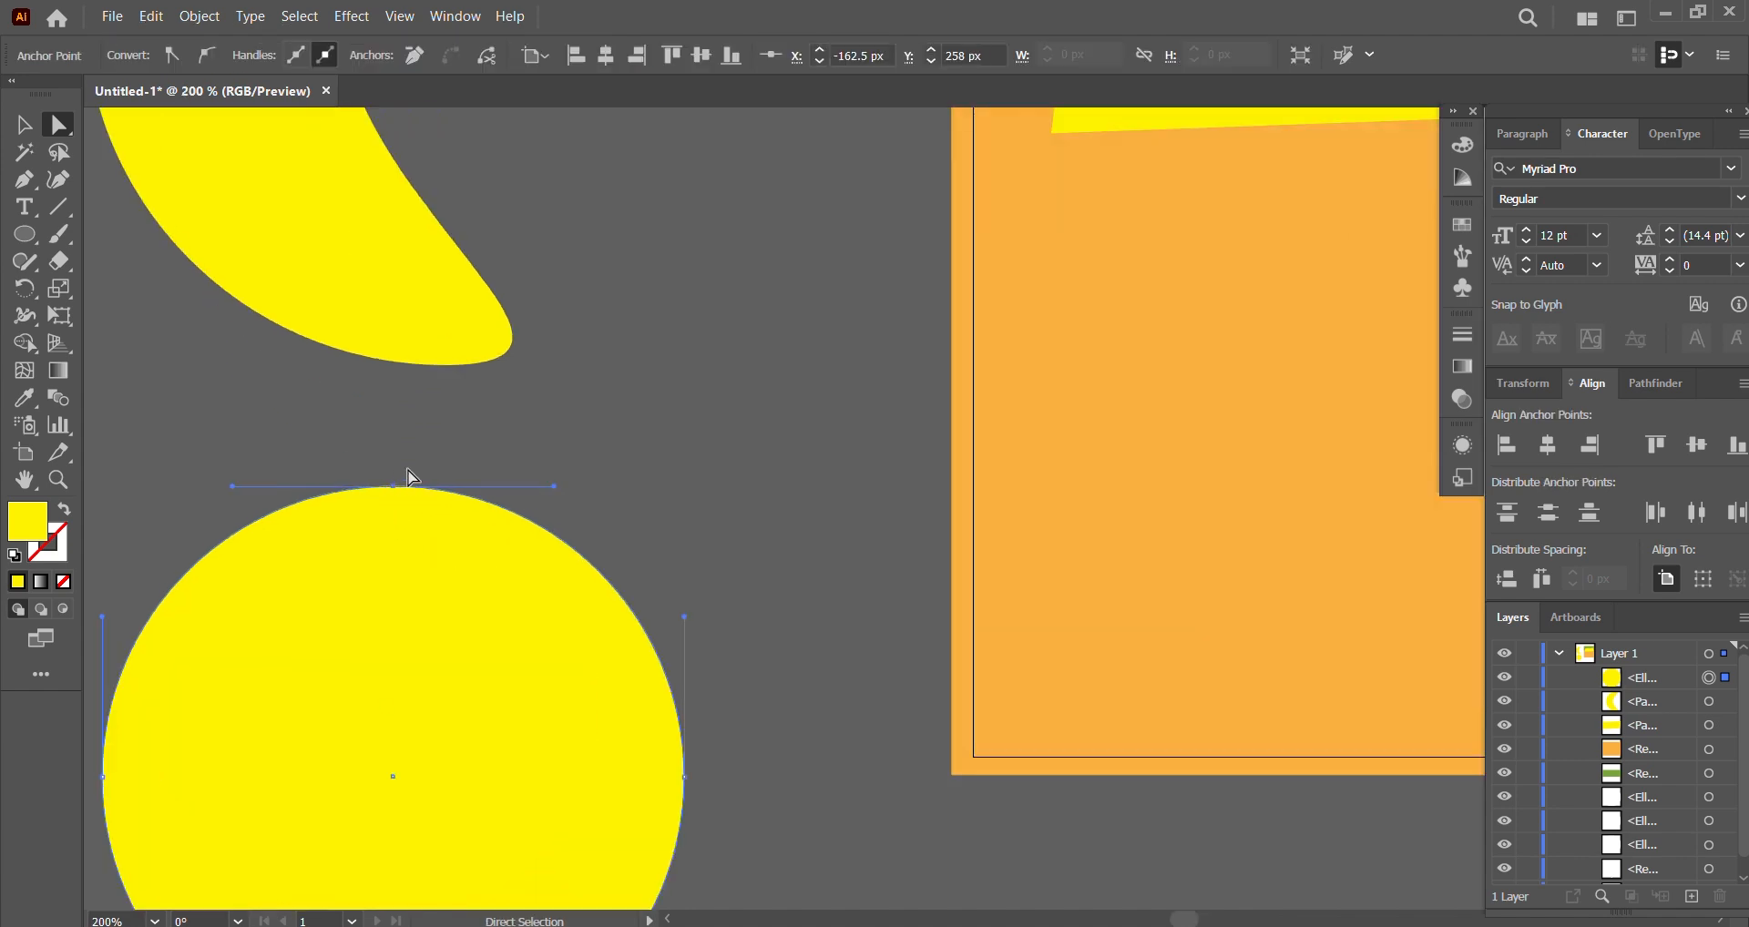
scroll(573, 506, down, 3)
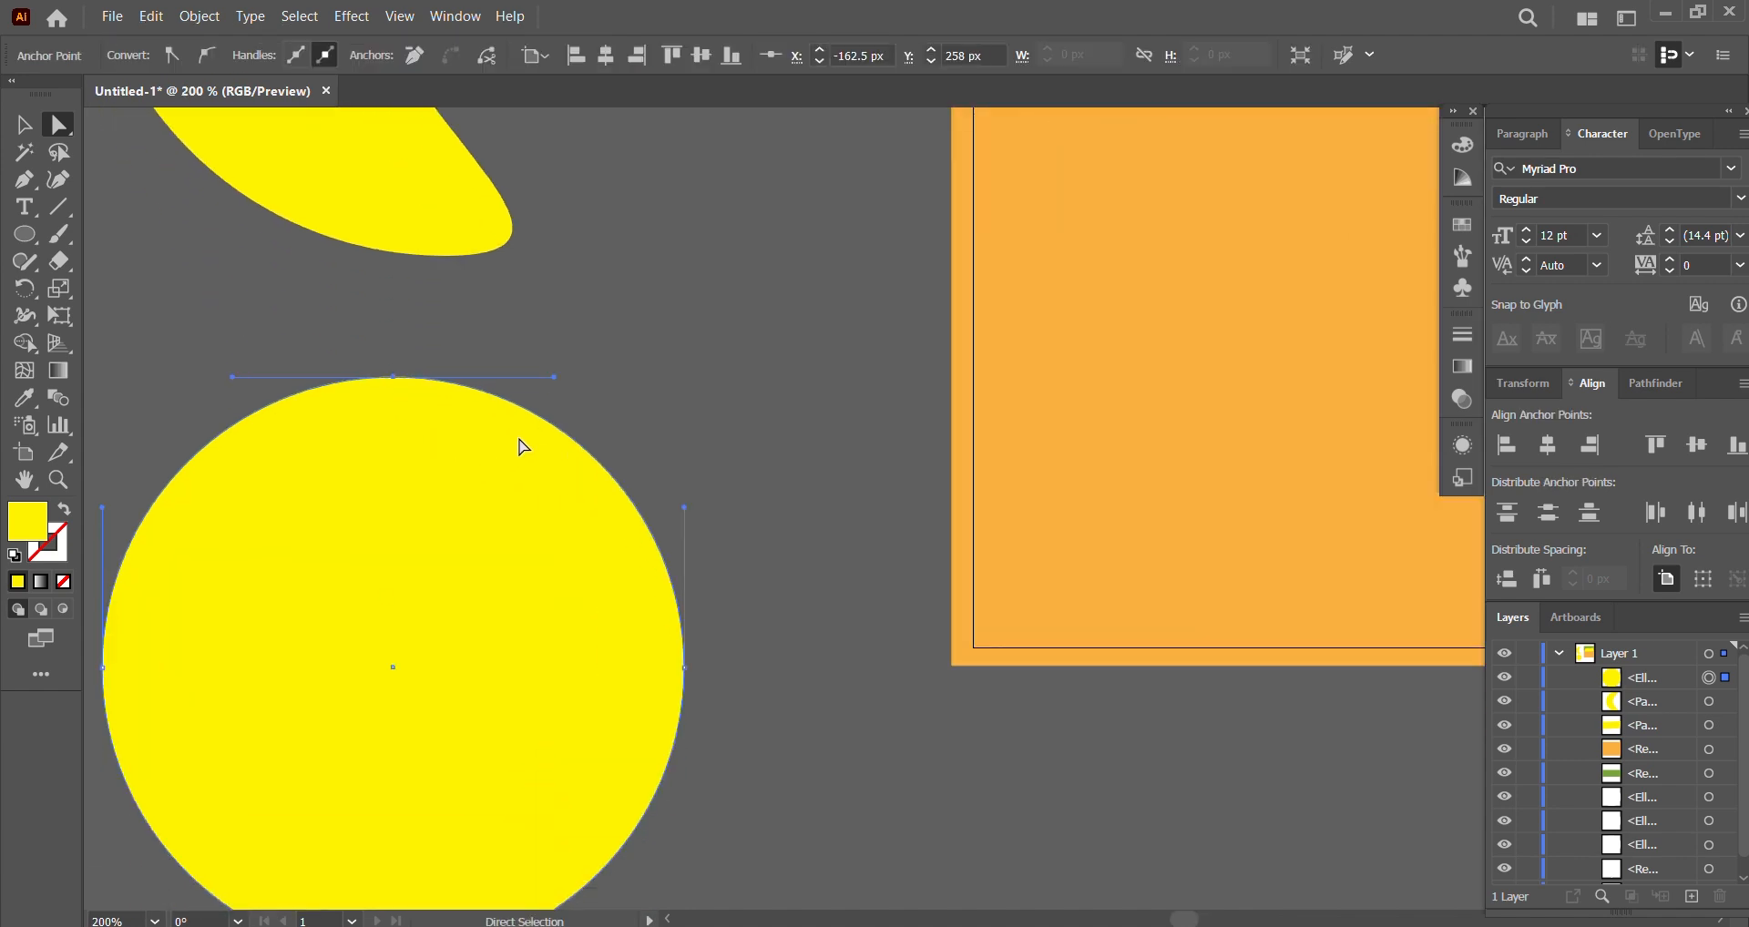
scroll(678, 373, down, 2)
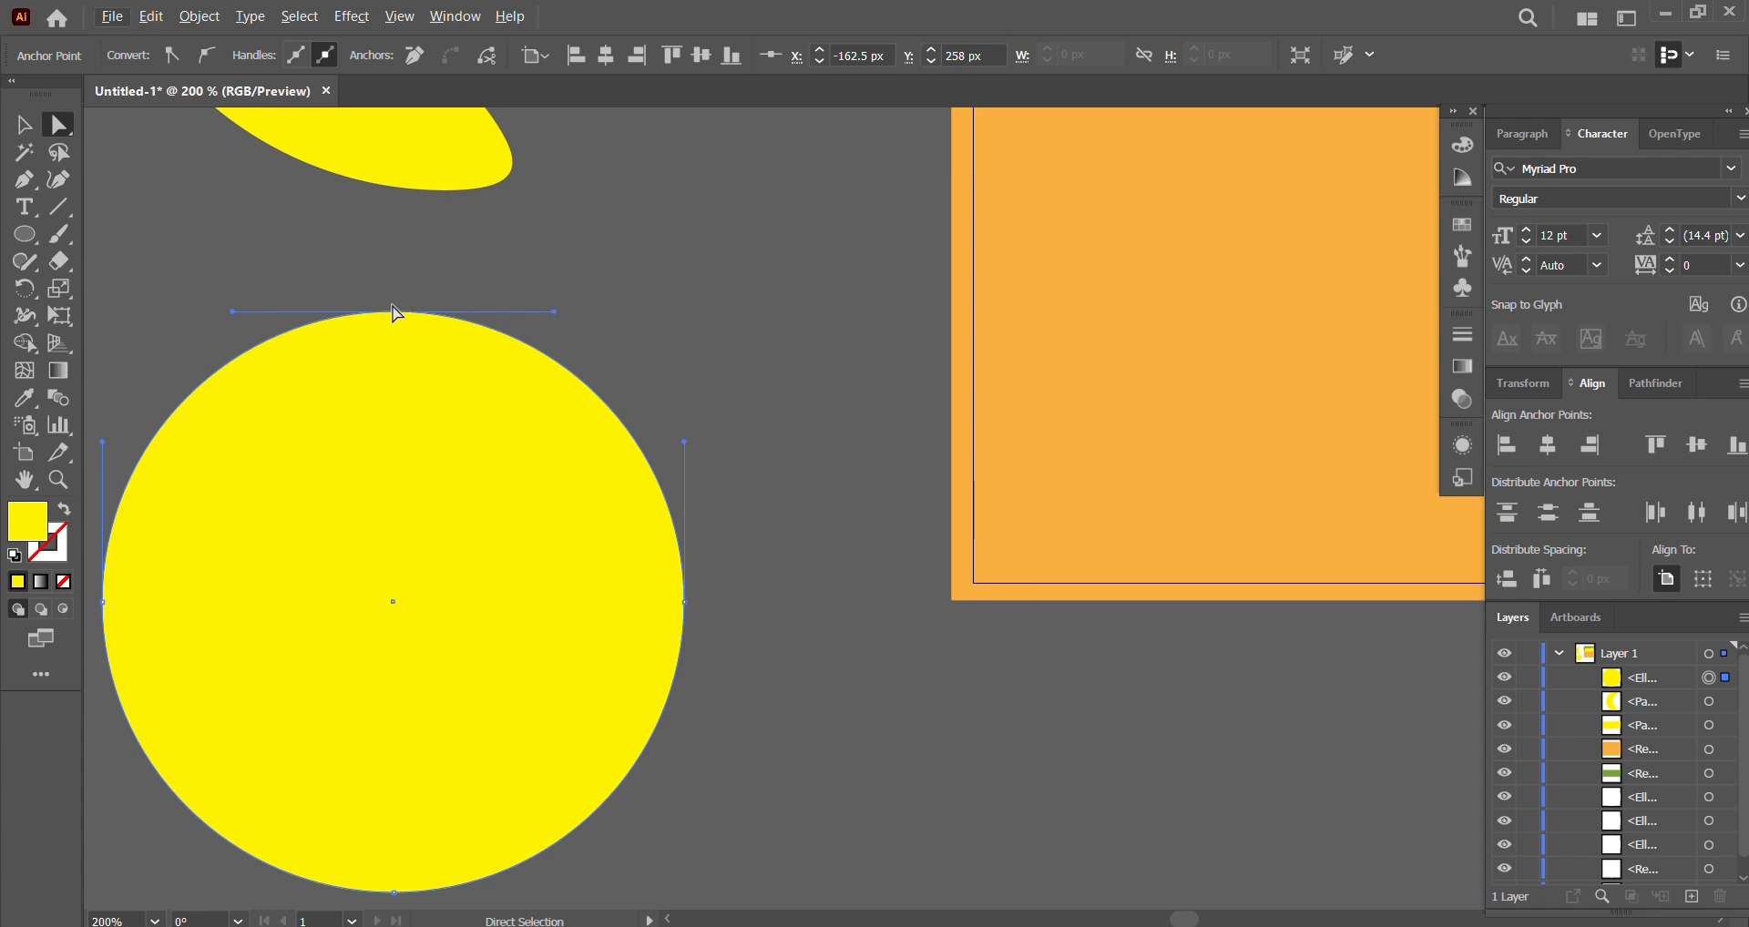
Step: Compare the circle under the Selection and Direct Selection tools, reselecting its top anchor point to inspect the handles
click(558, 319)
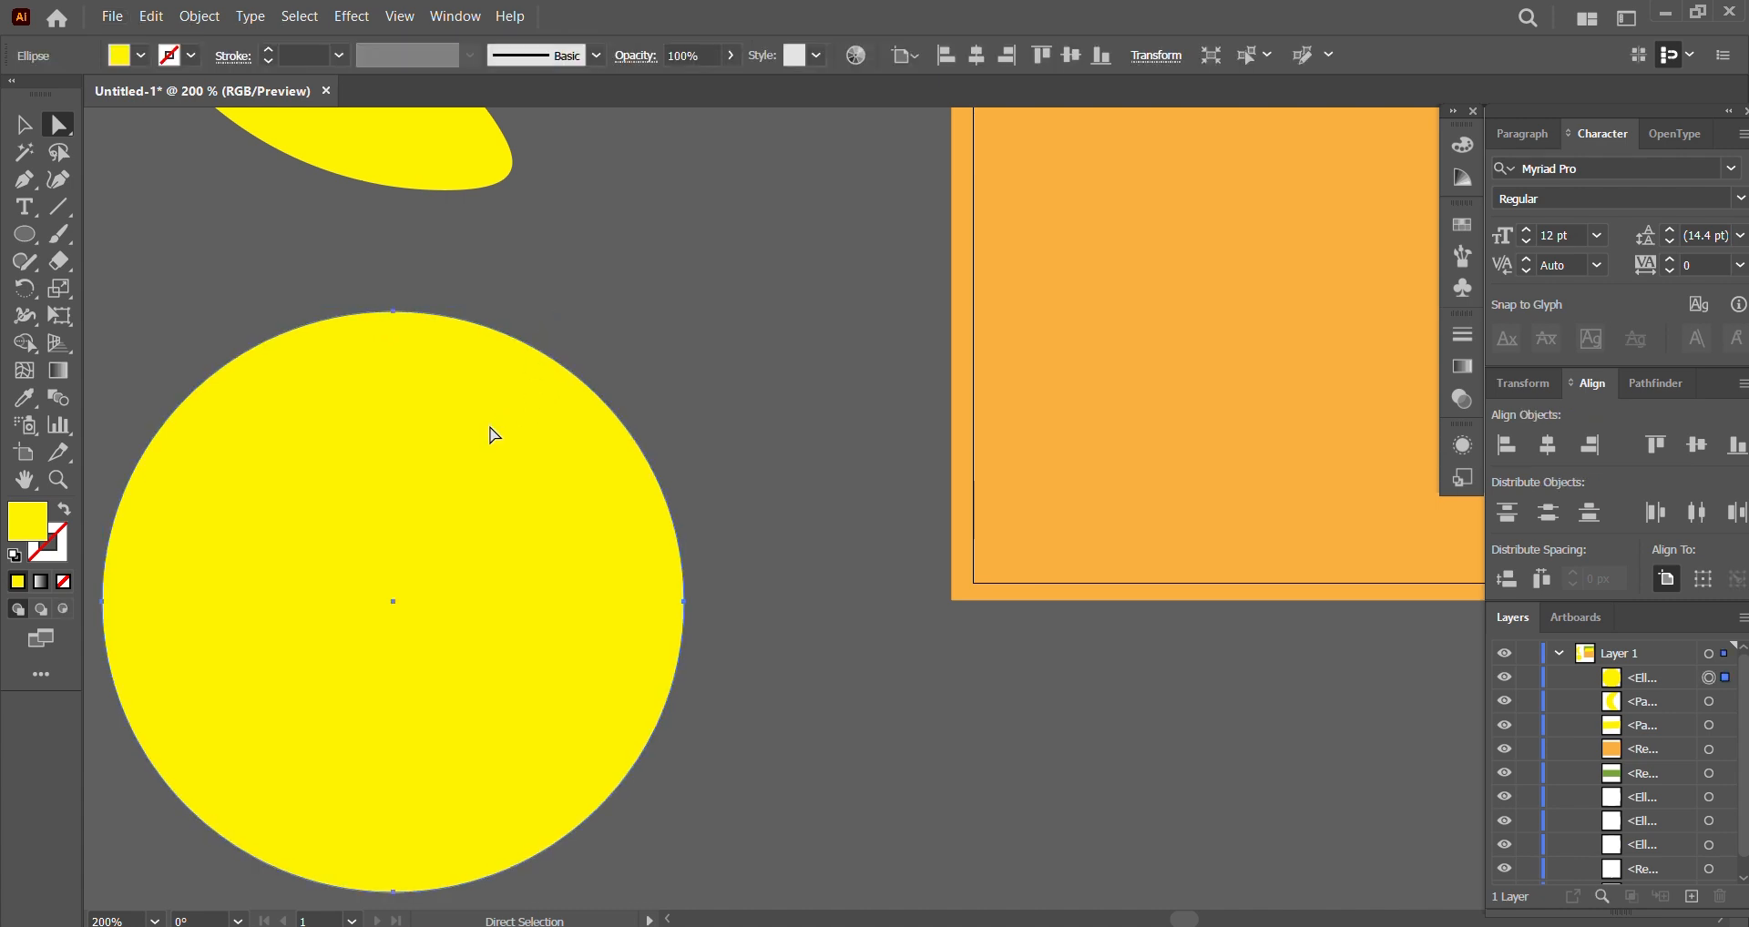
click(24, 125)
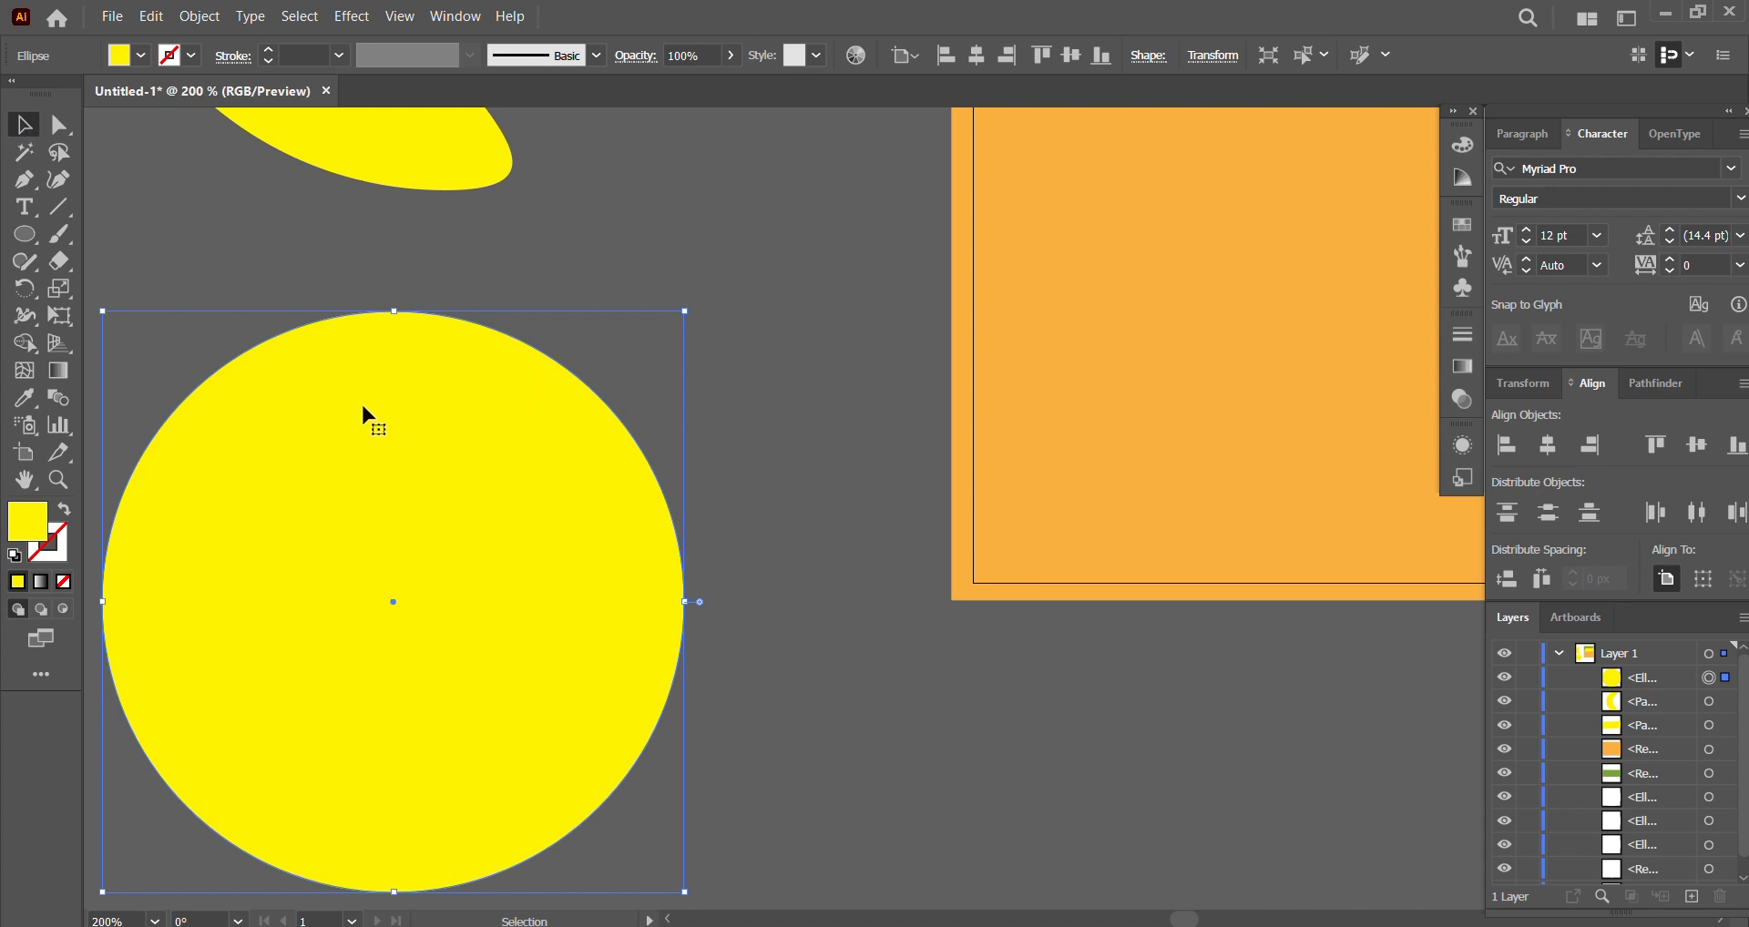
click(59, 125)
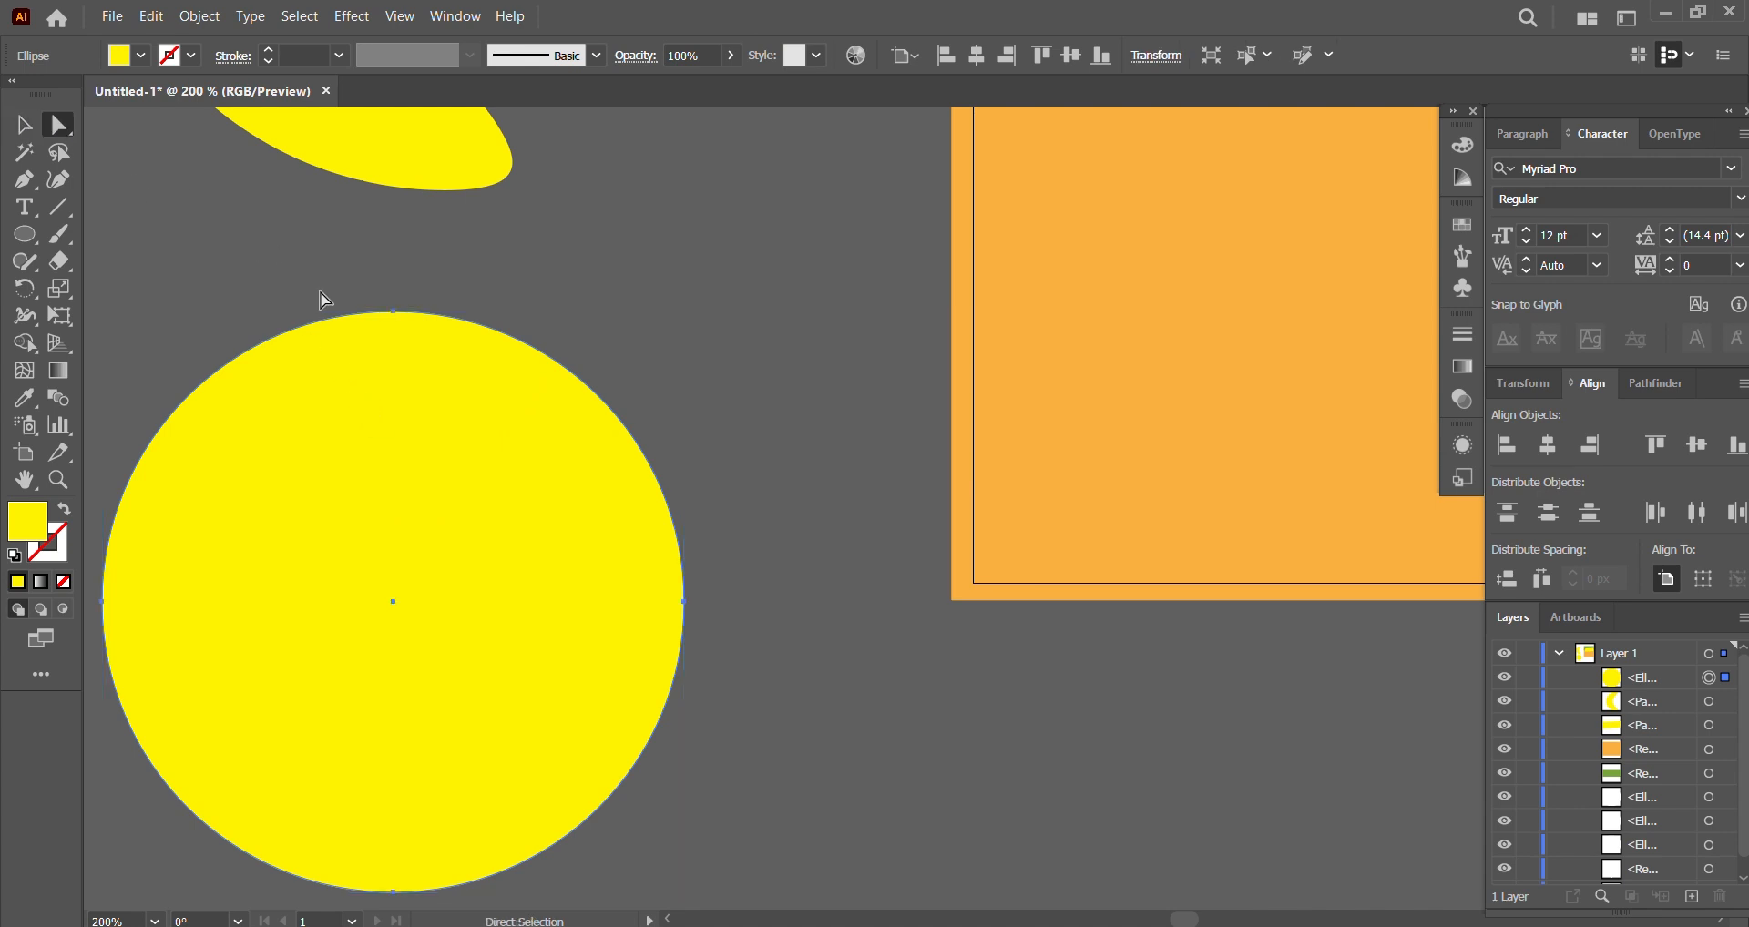
click(393, 313)
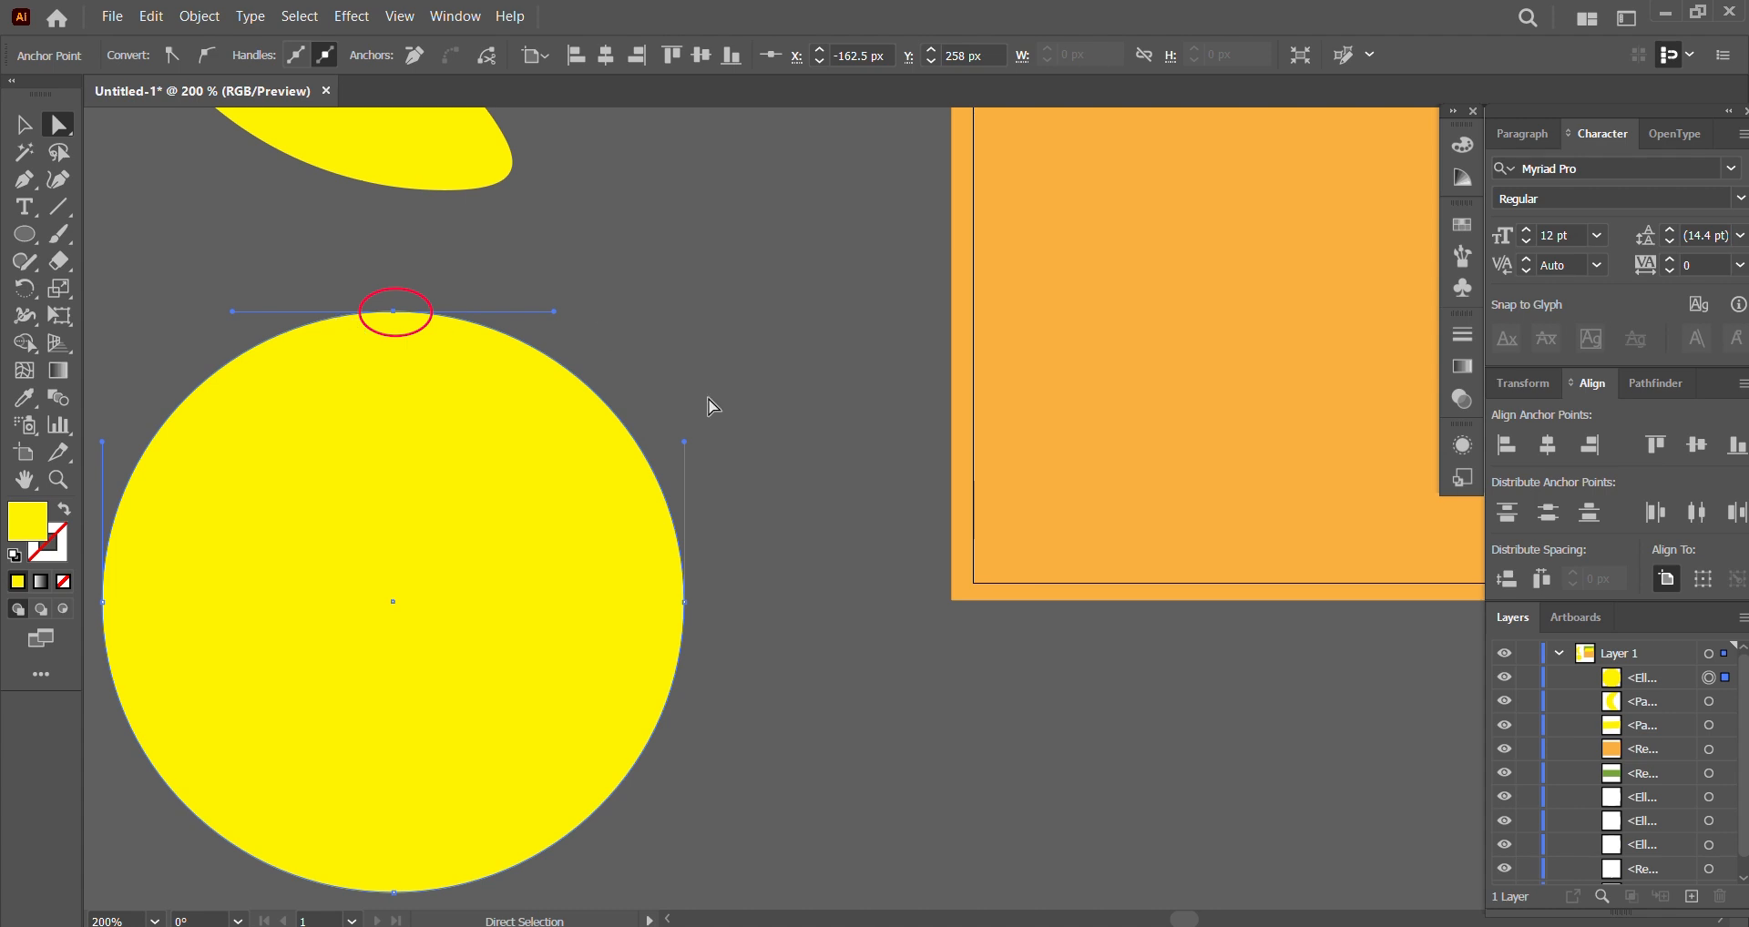
scroll(719, 623, down, 3)
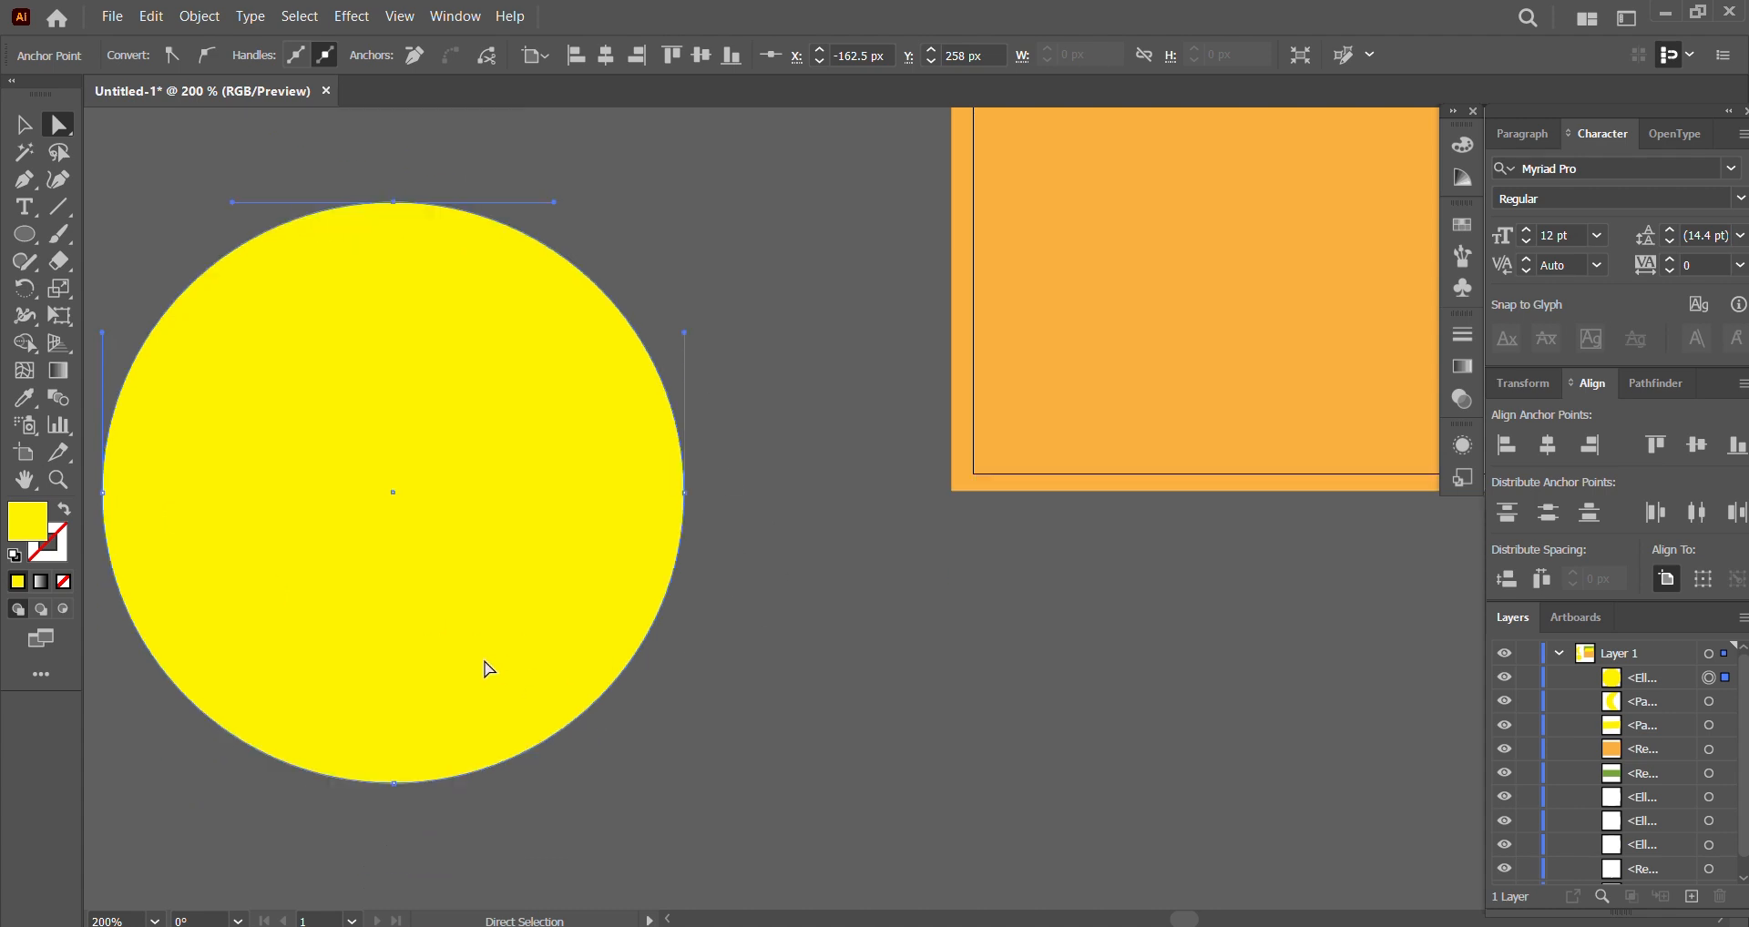
scroll(484, 669, up, 4)
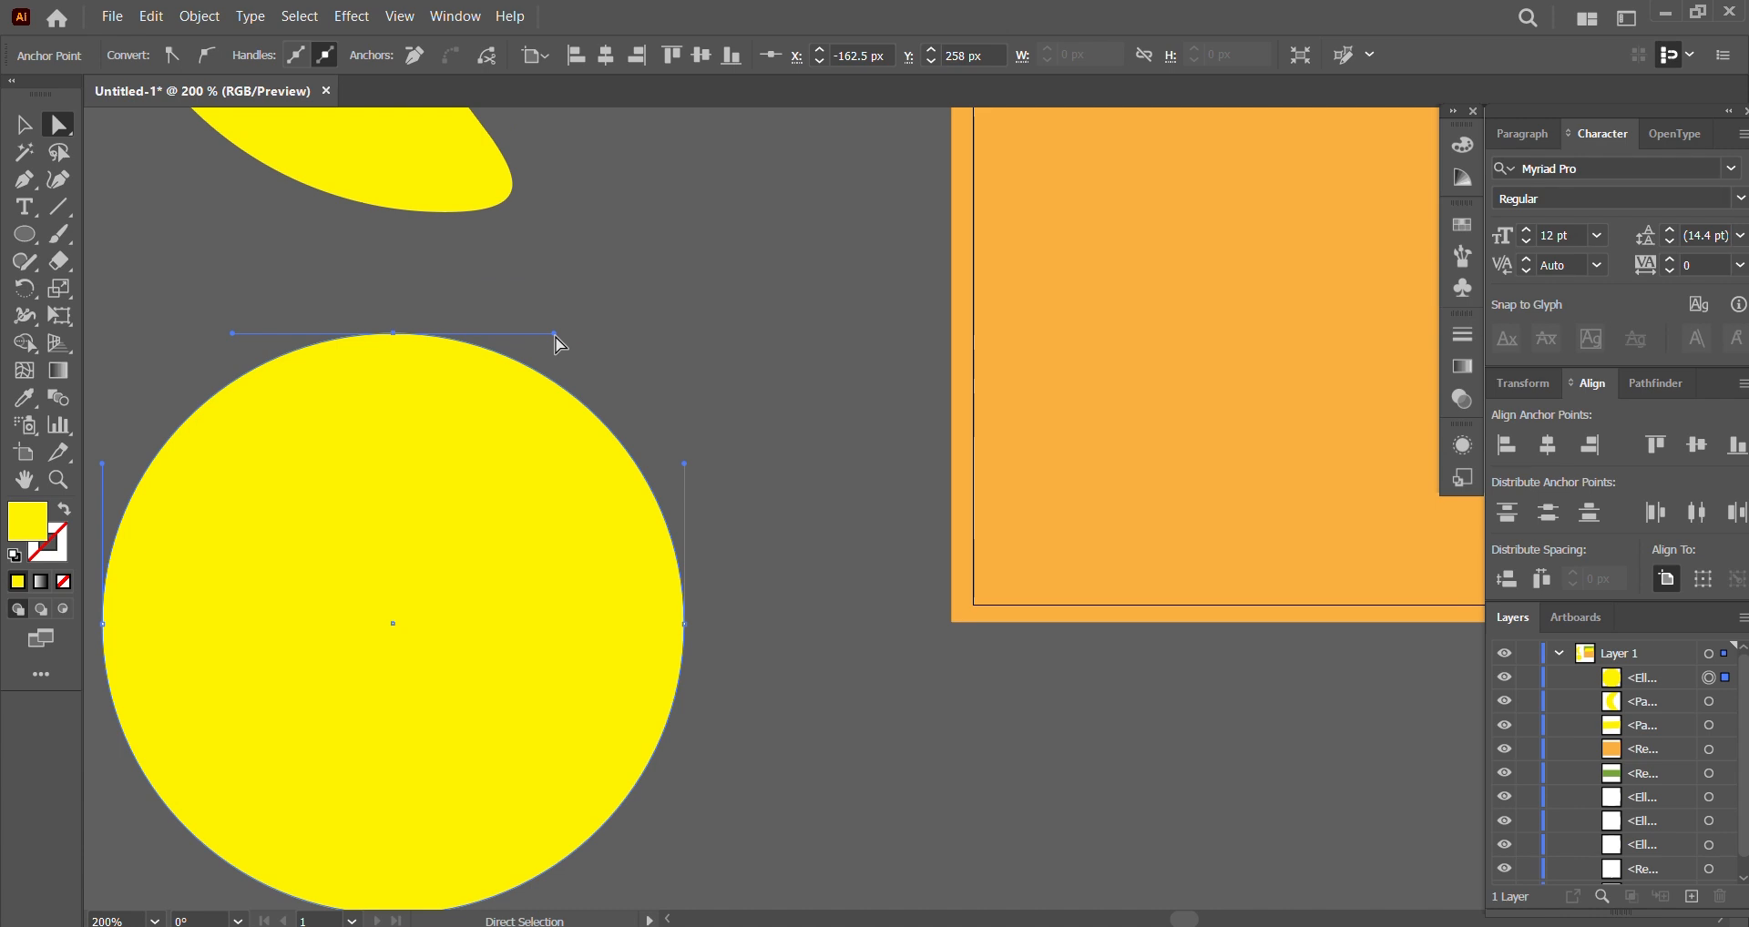
Step: Reshape the circle's top by pulling the top anchor's right-hand handle upward and inward with Direct Selection
click(557, 338)
click(517, 425)
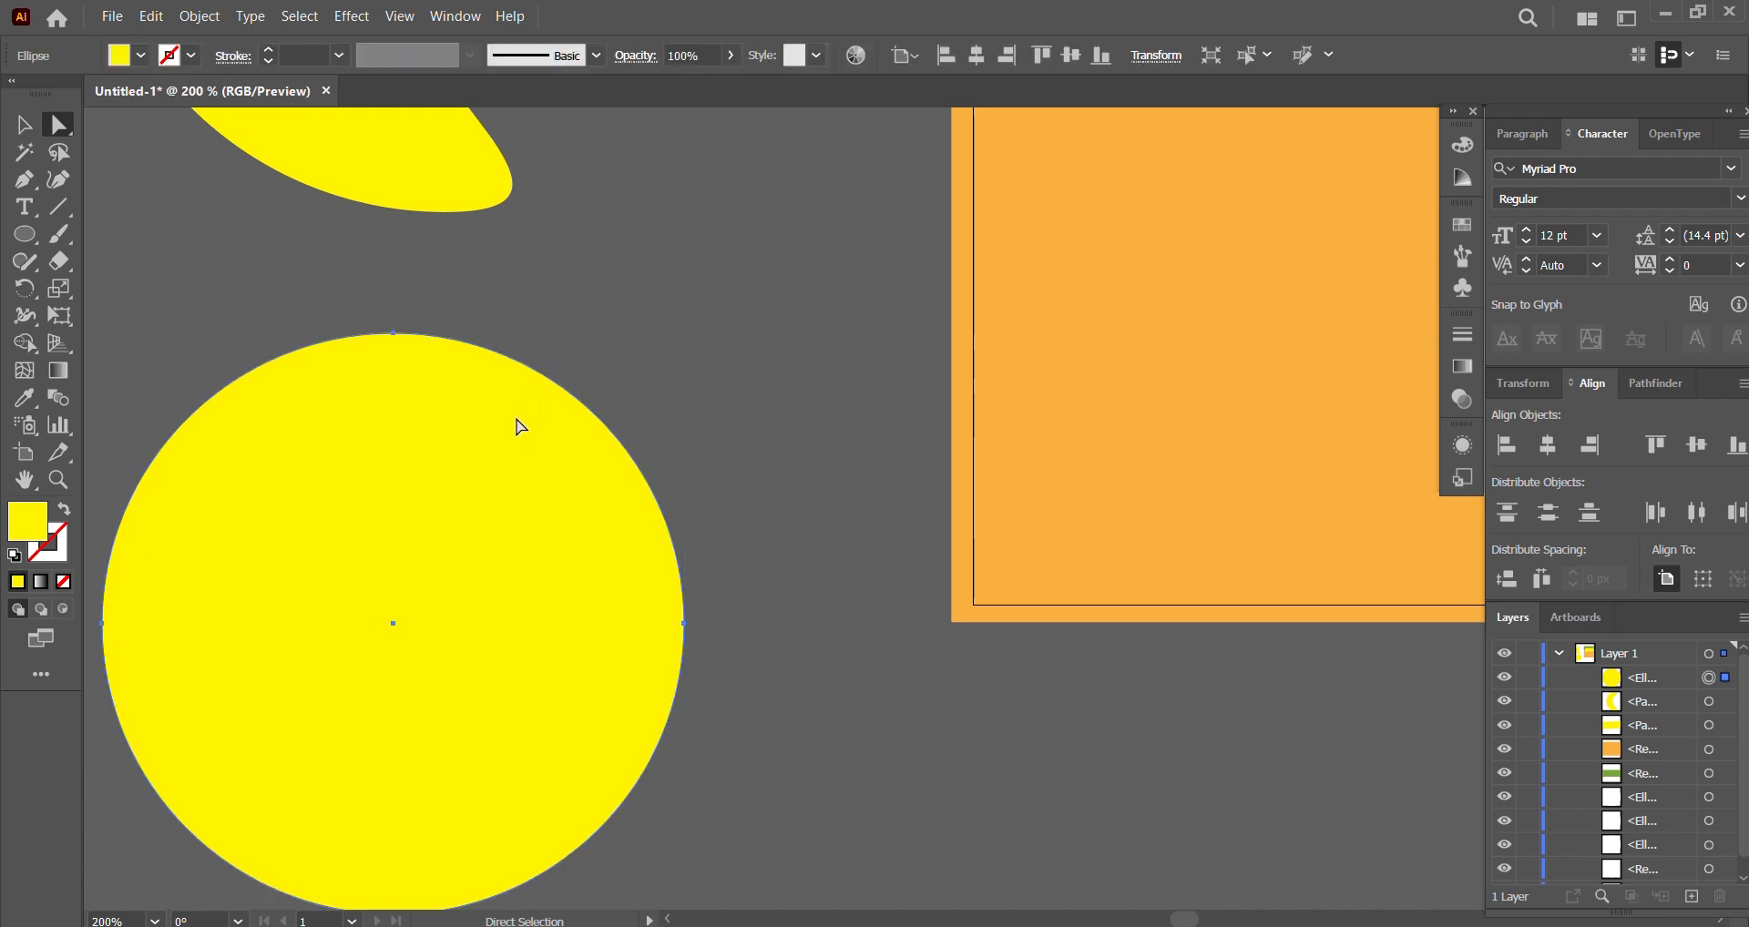
click(394, 334)
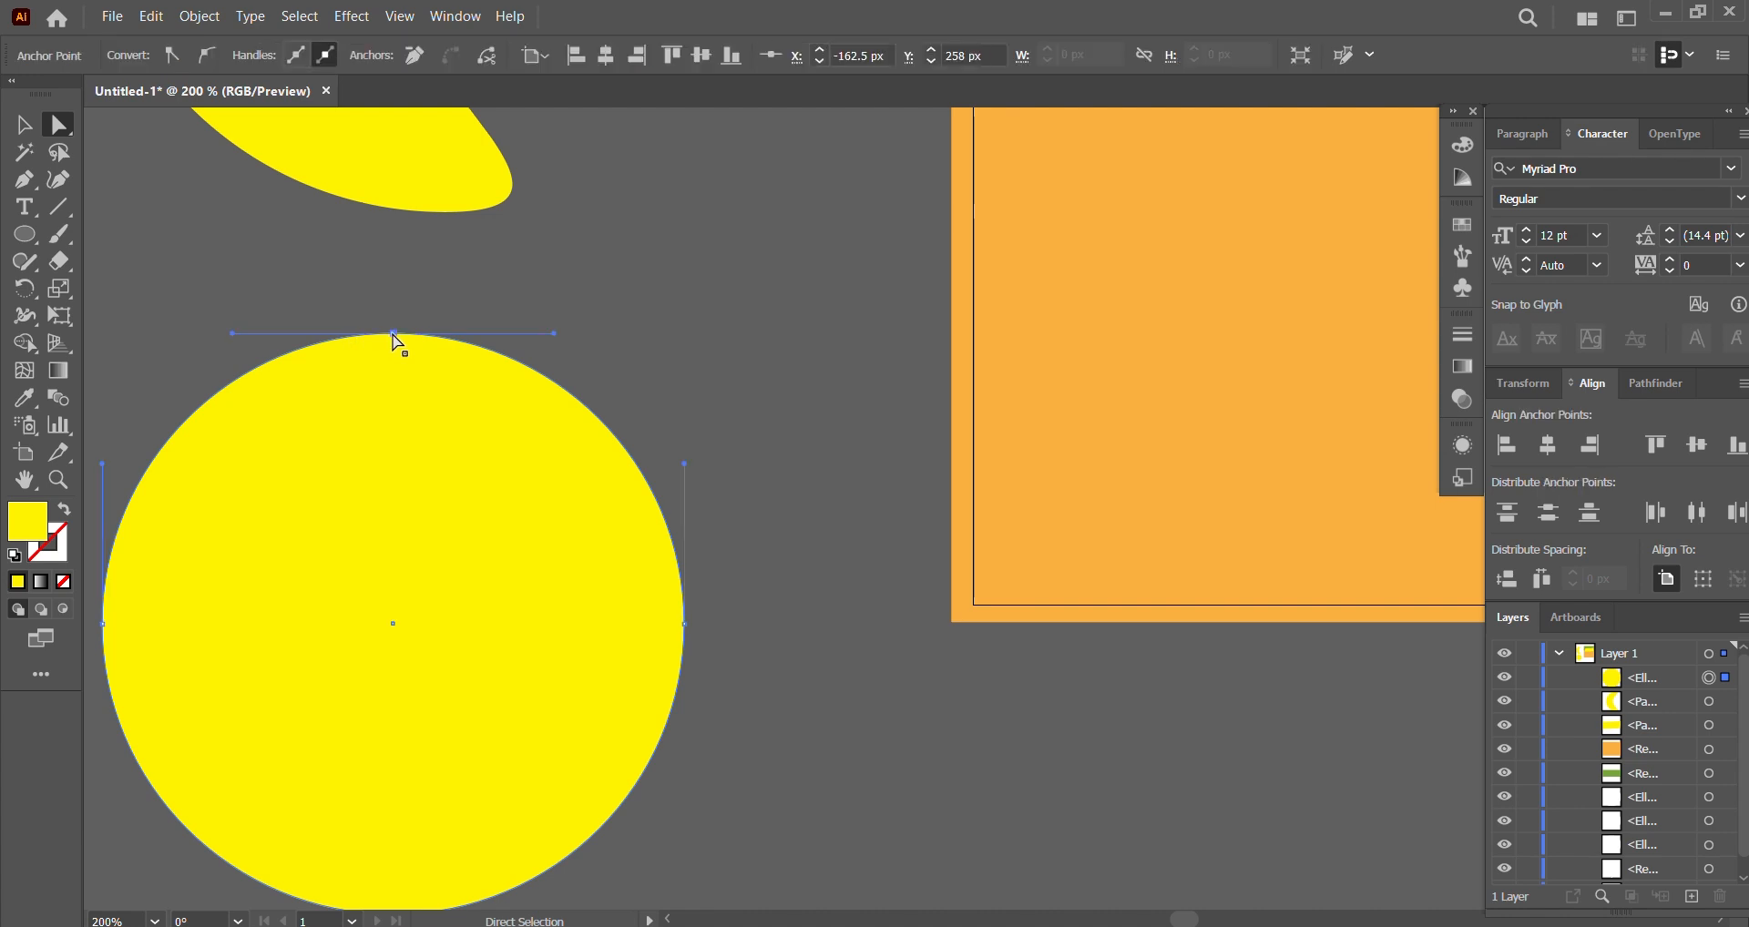
click(556, 335)
click(557, 344)
click(550, 385)
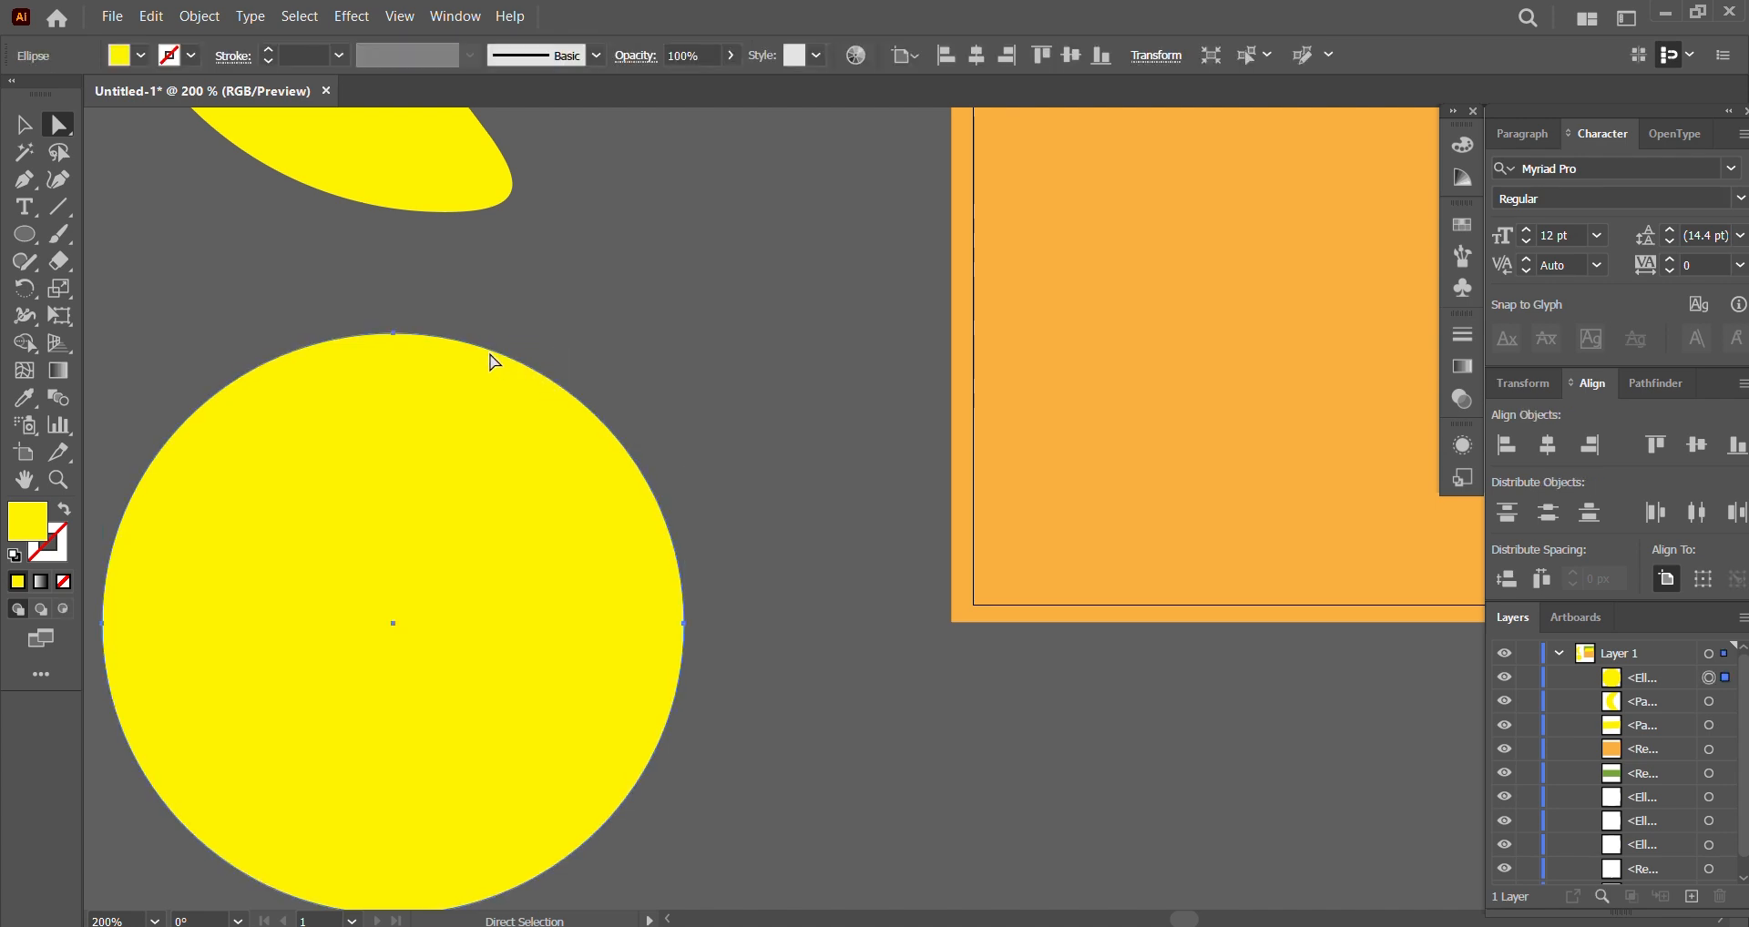
click(394, 336)
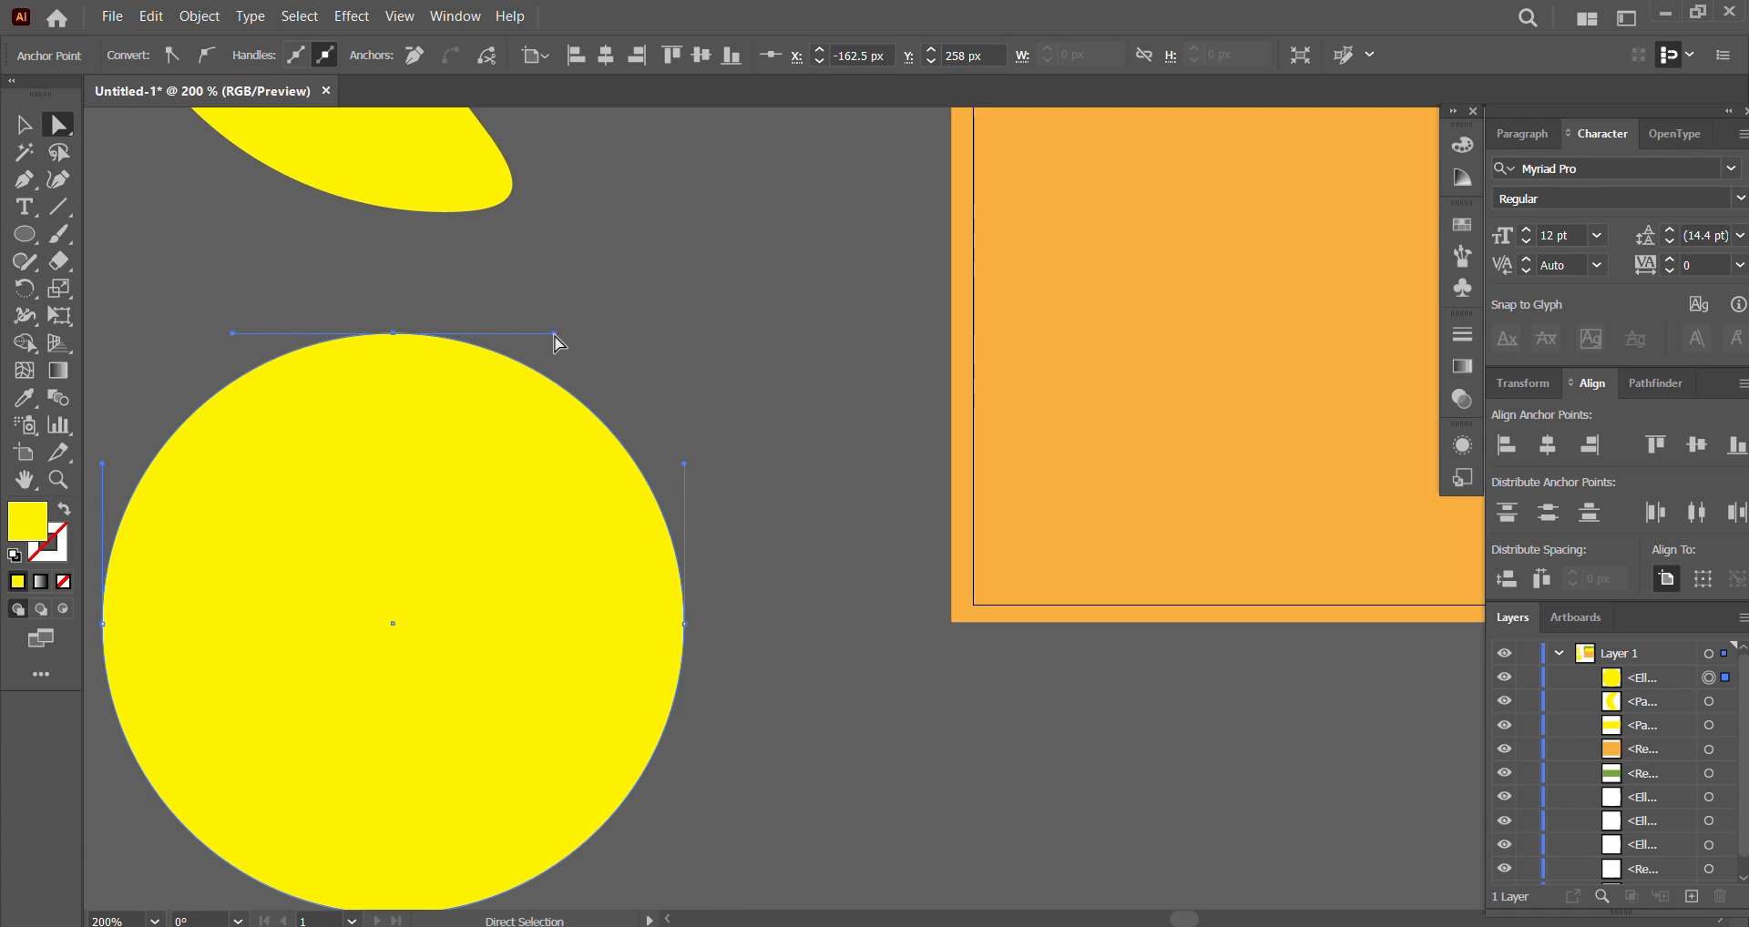
drag(554, 333, 471, 264)
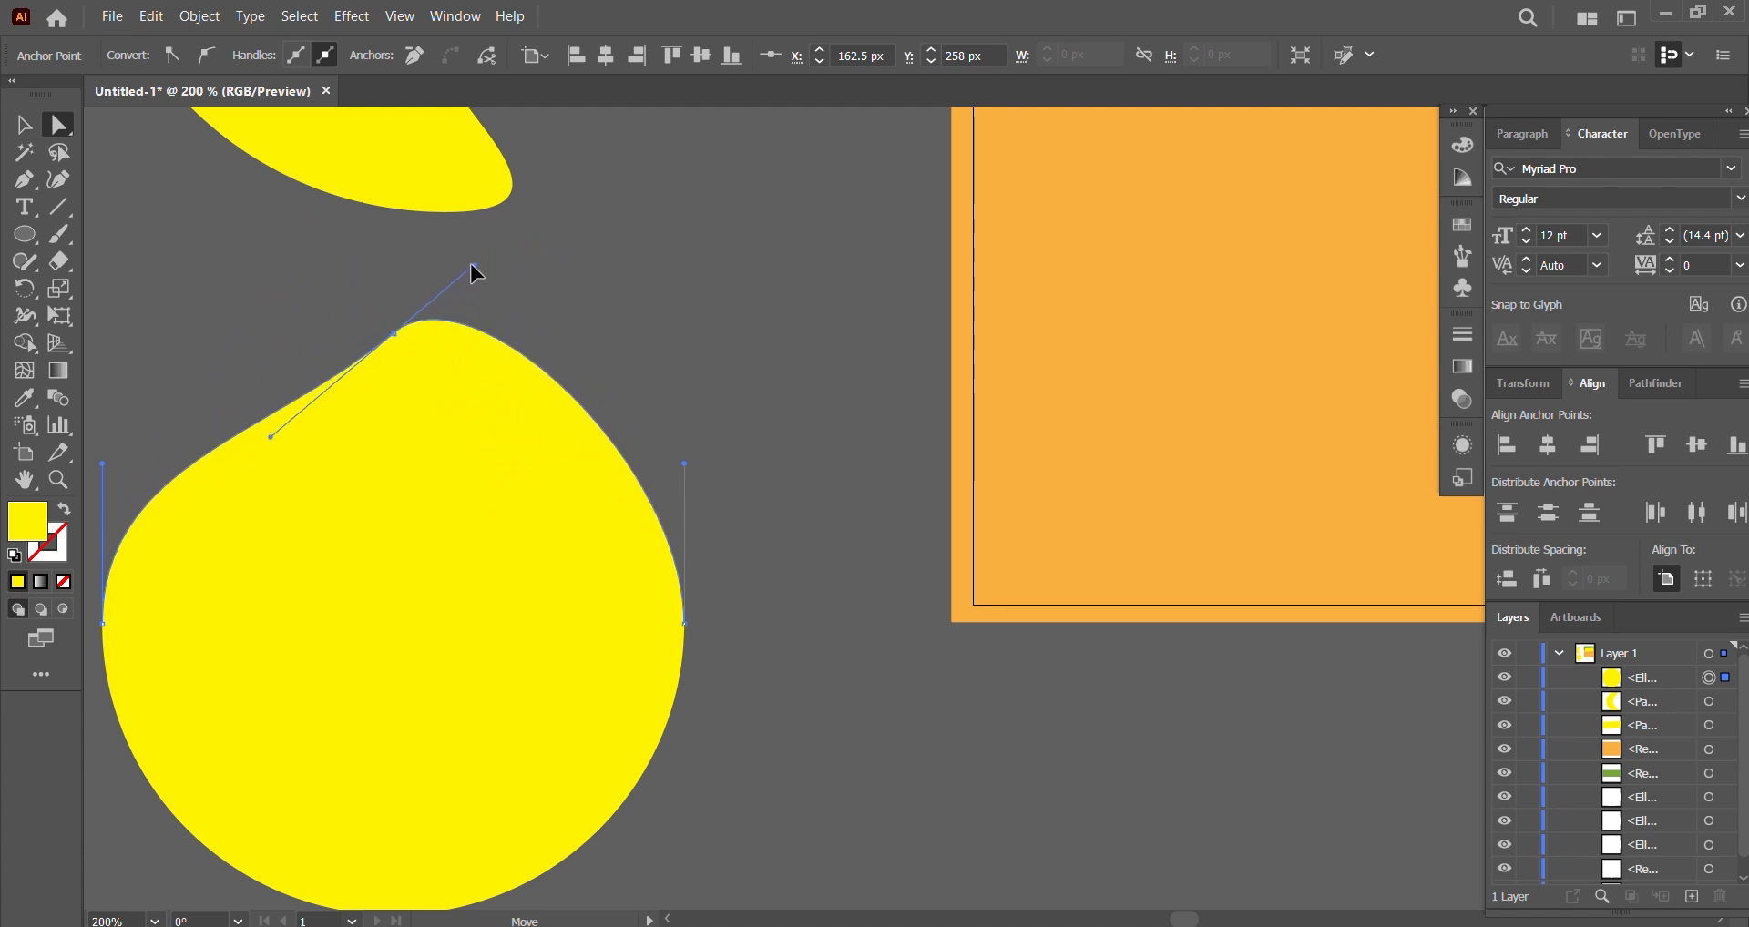
Step: Try to select the reshaped circle's right anchor point with Direct Selection
scroll(589, 374, down, 3)
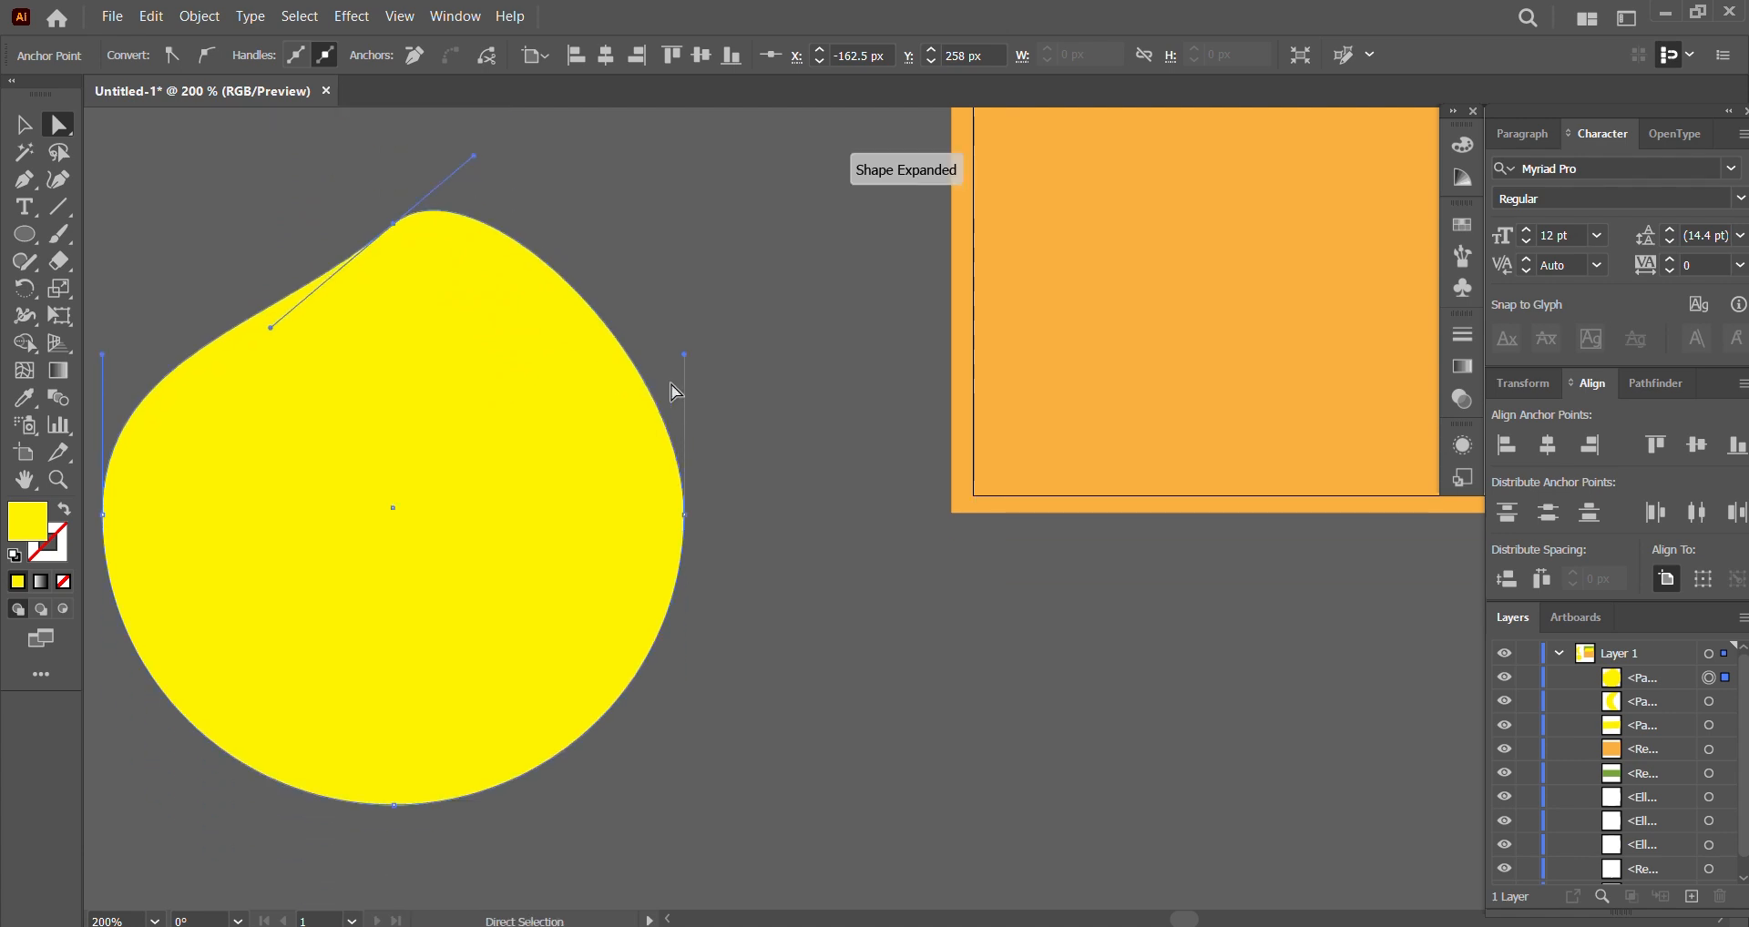
click(687, 363)
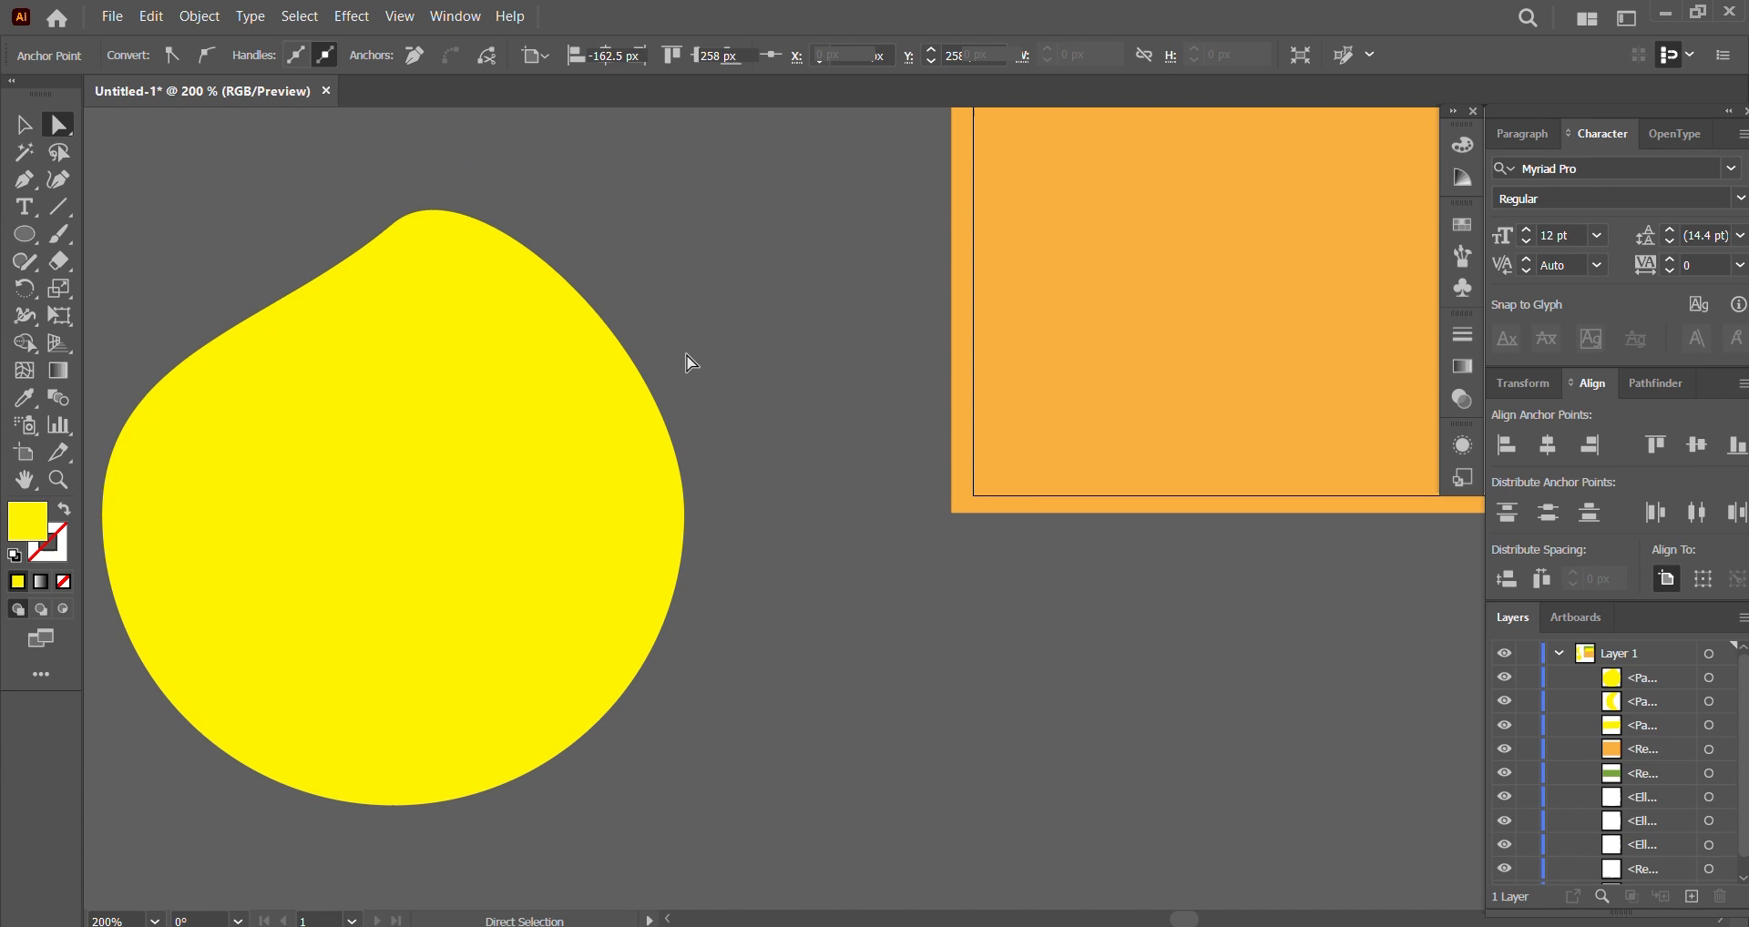
click(627, 448)
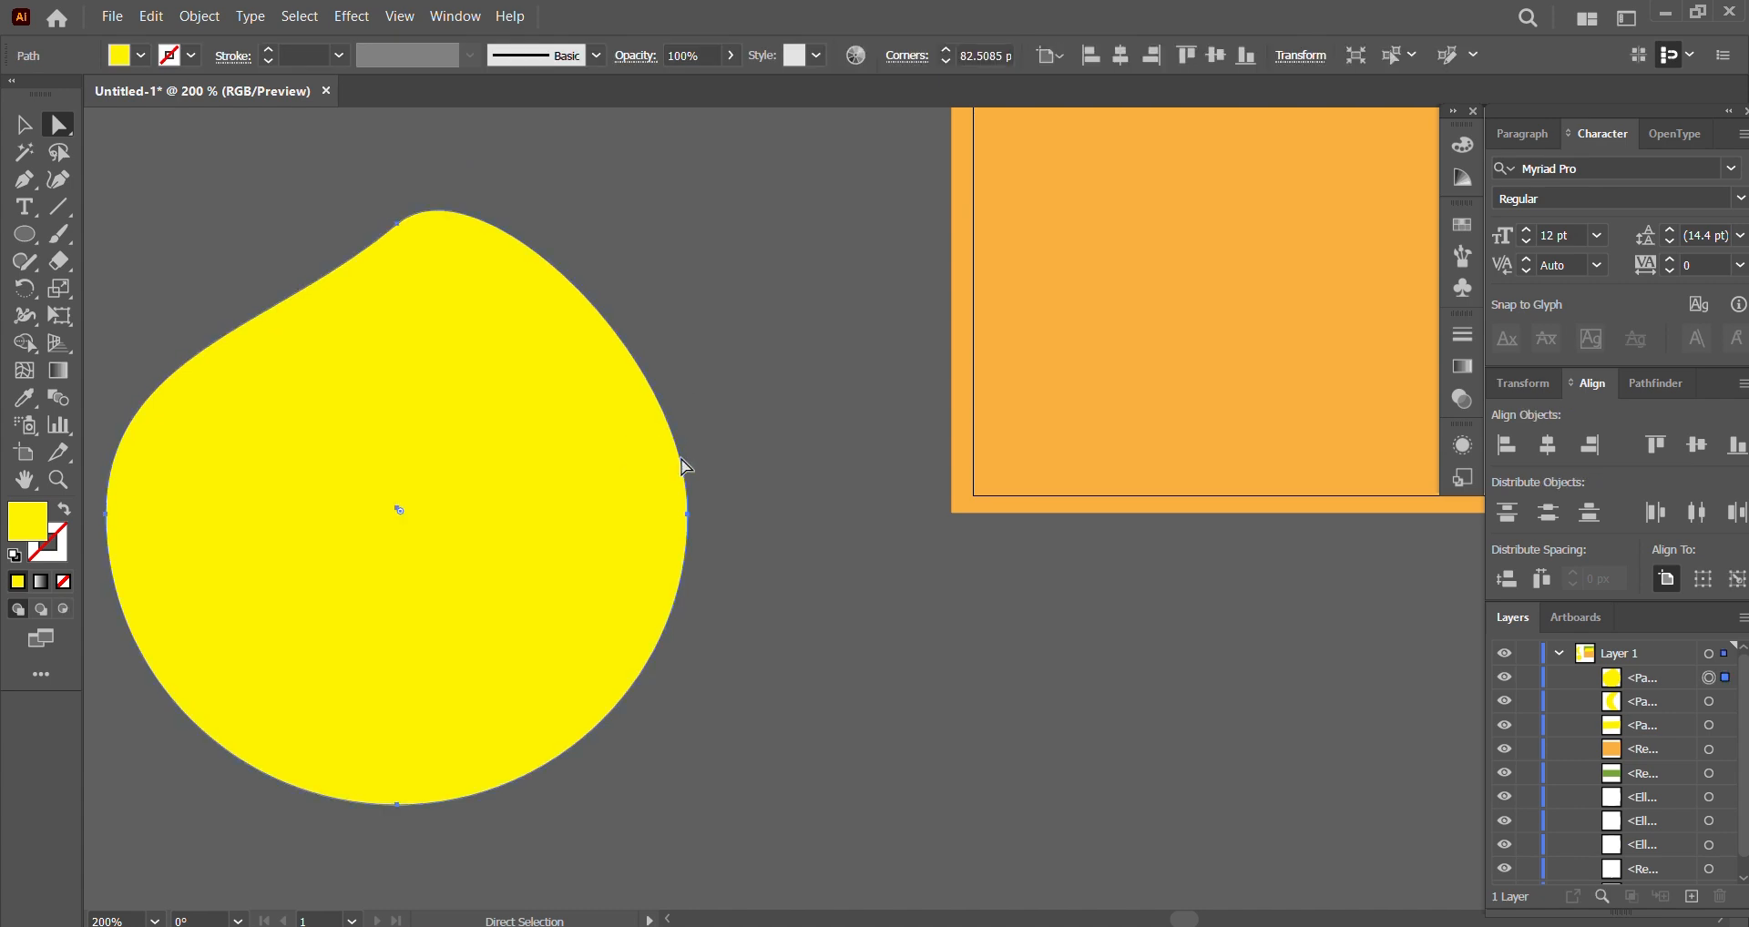
click(695, 518)
click(685, 525)
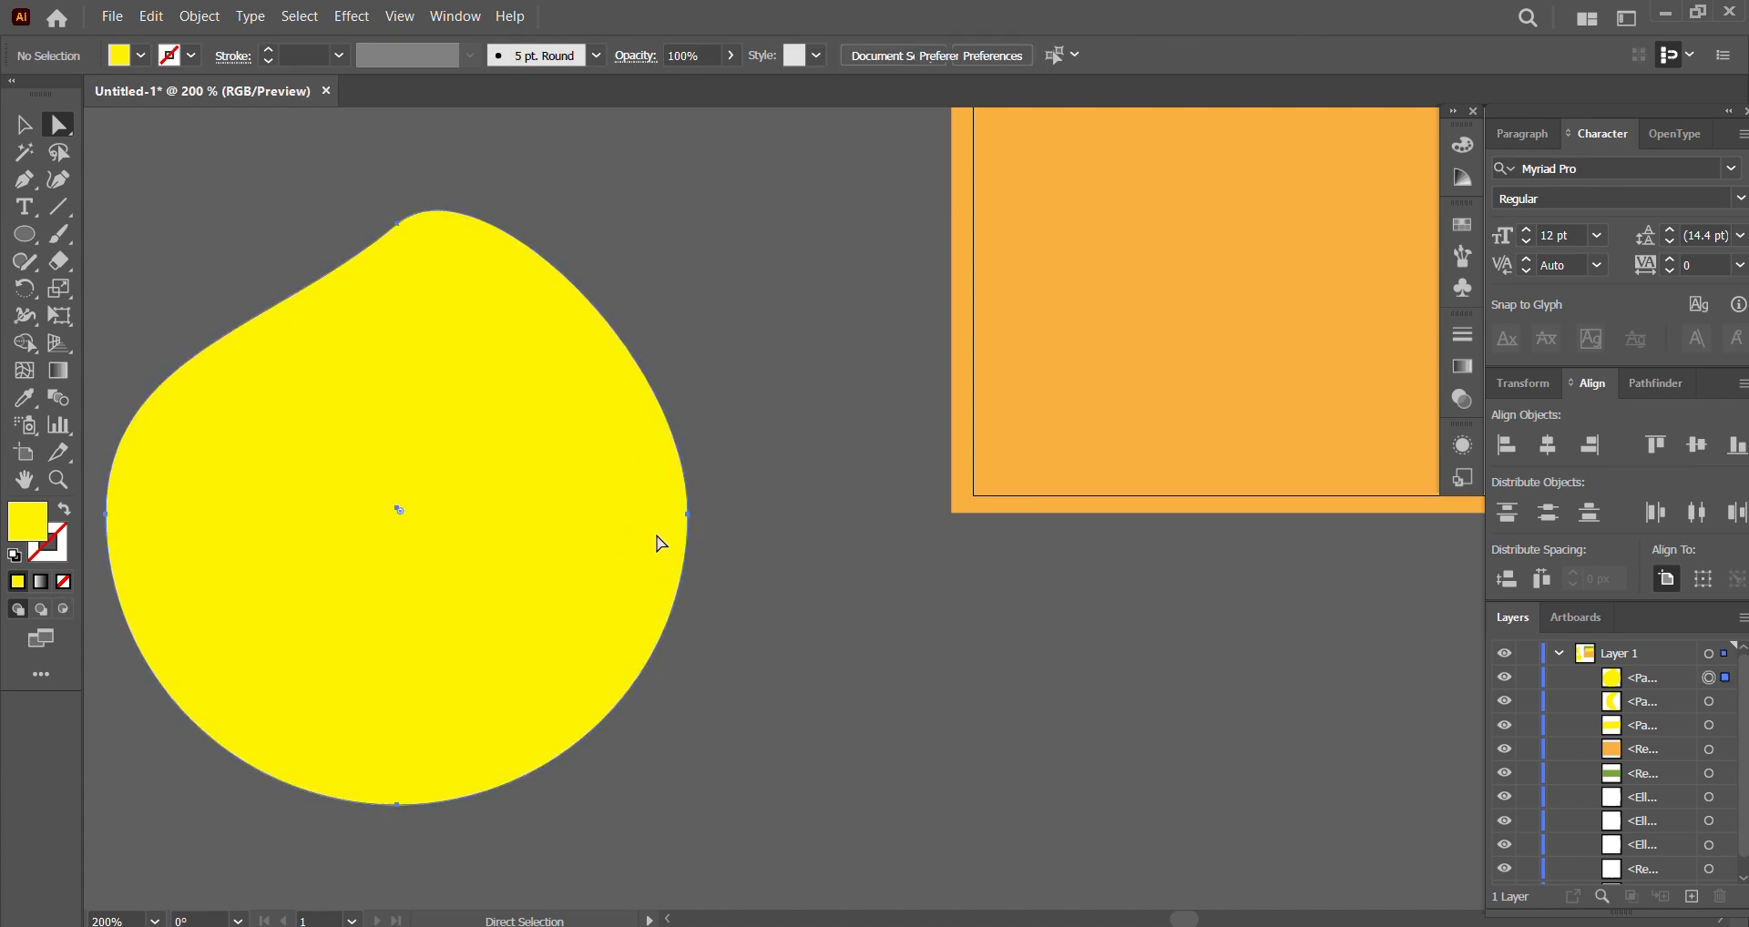
click(781, 465)
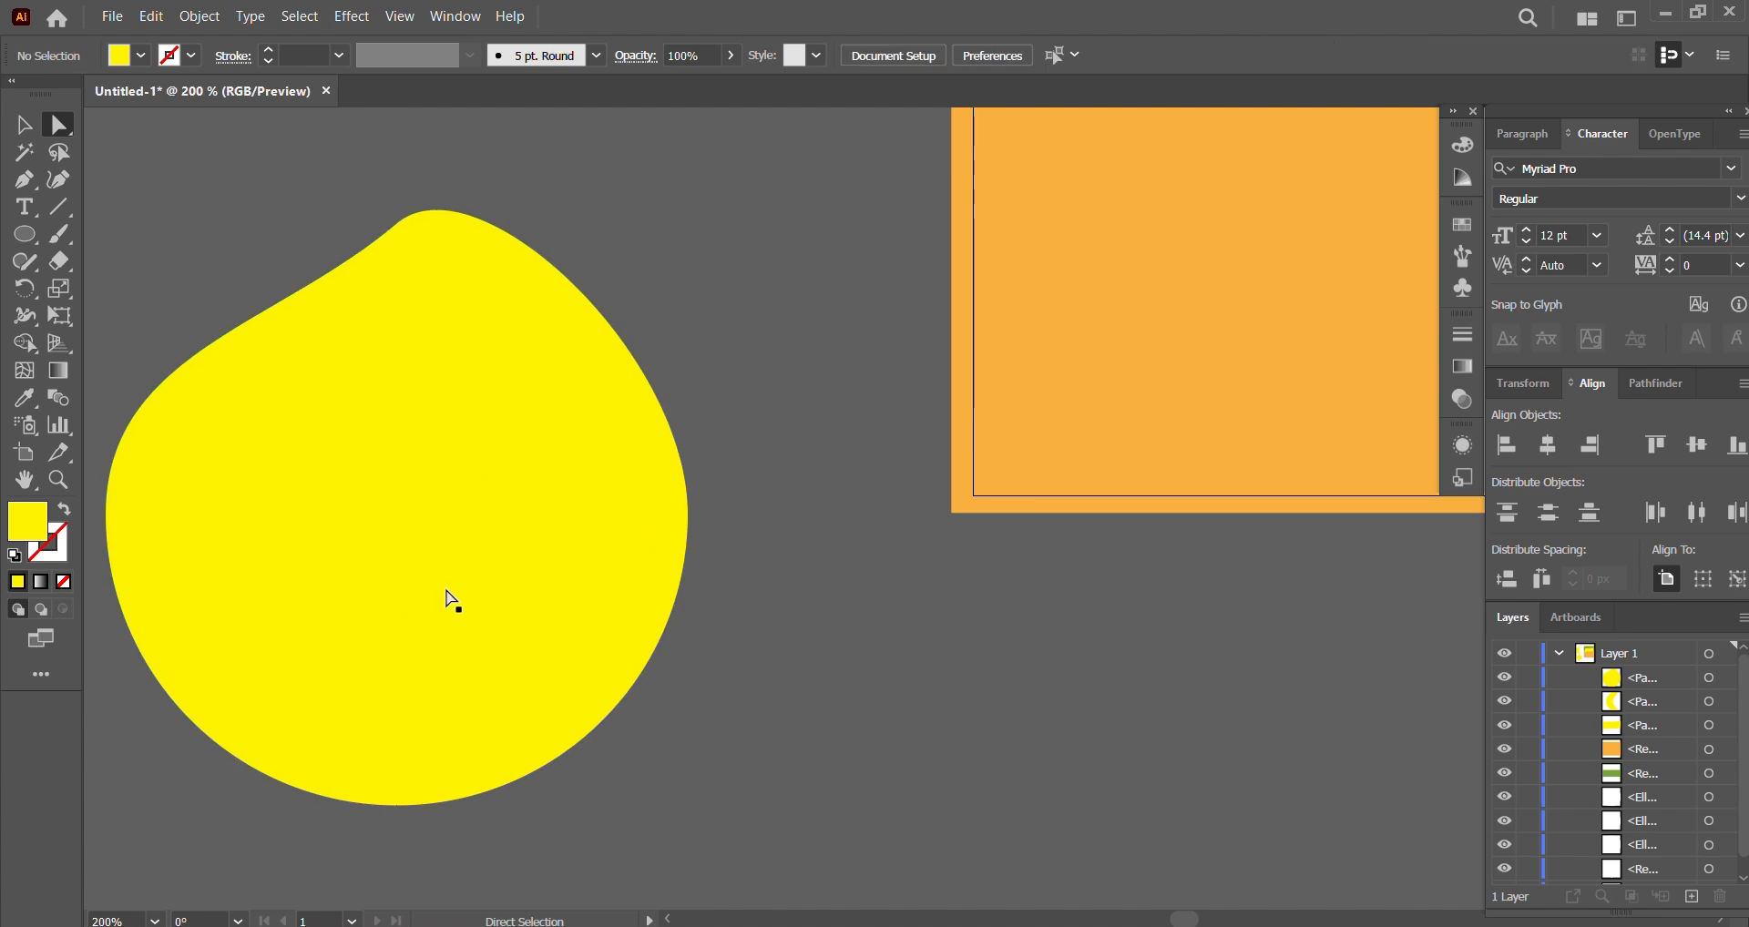
Step: Flatten the shape's upper right side by pulling the right anchor's upper handle inward and down, and deselect the shape
click(462, 467)
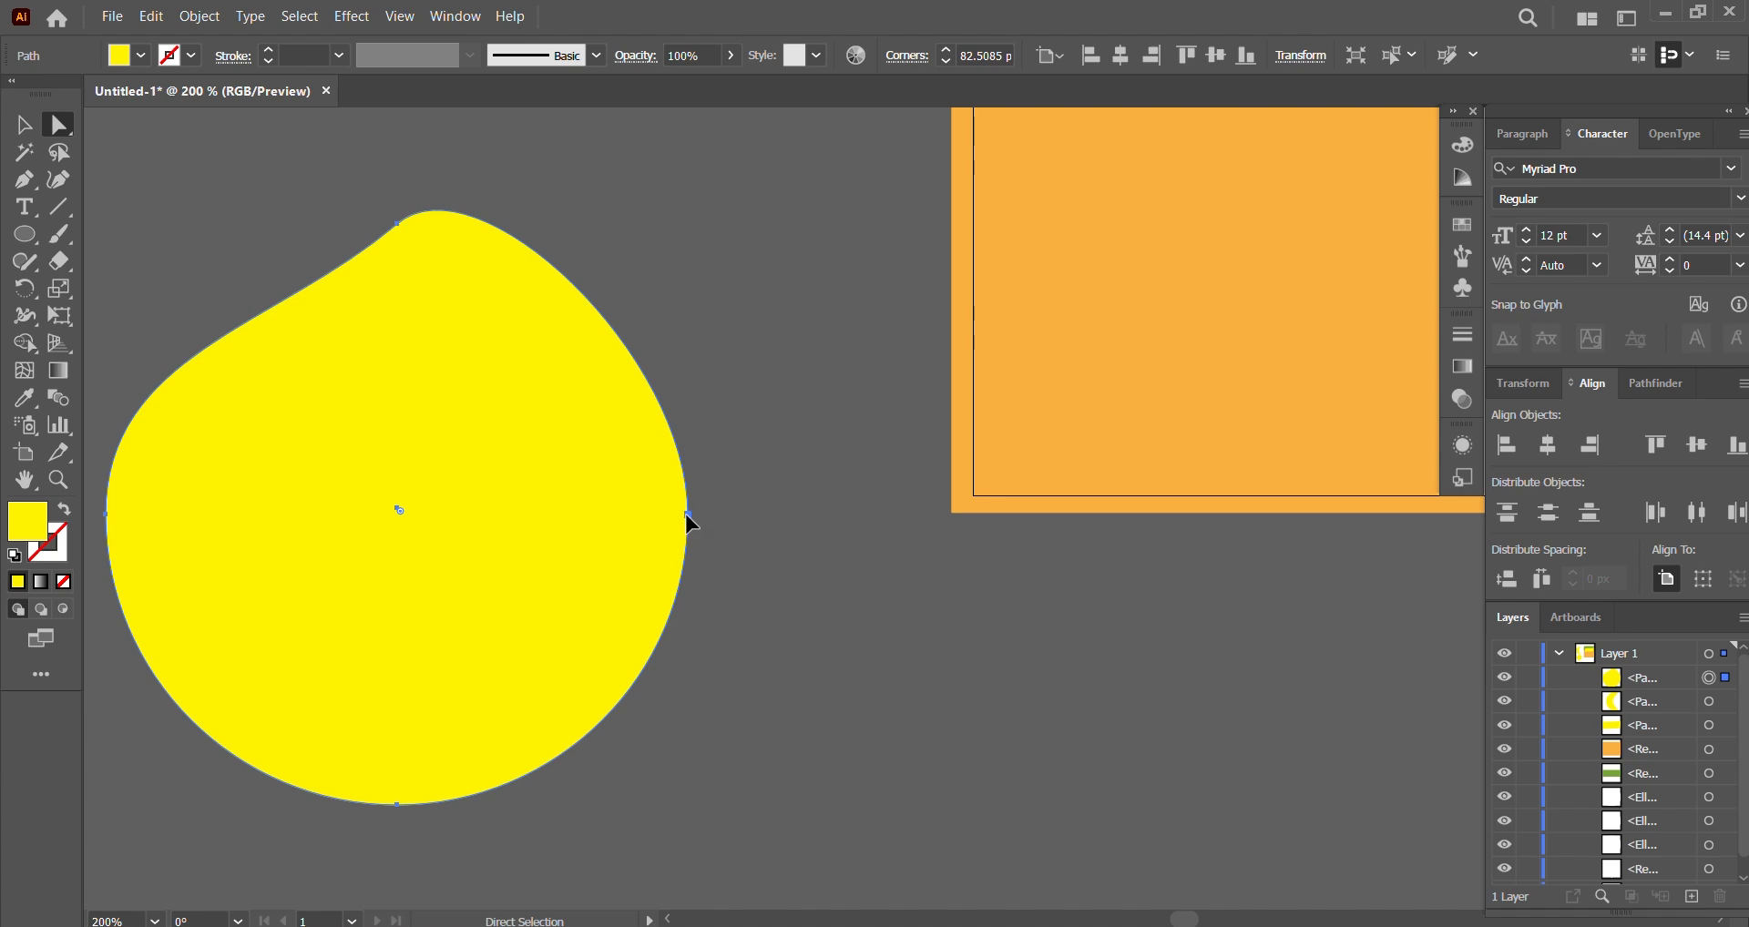
click(686, 516)
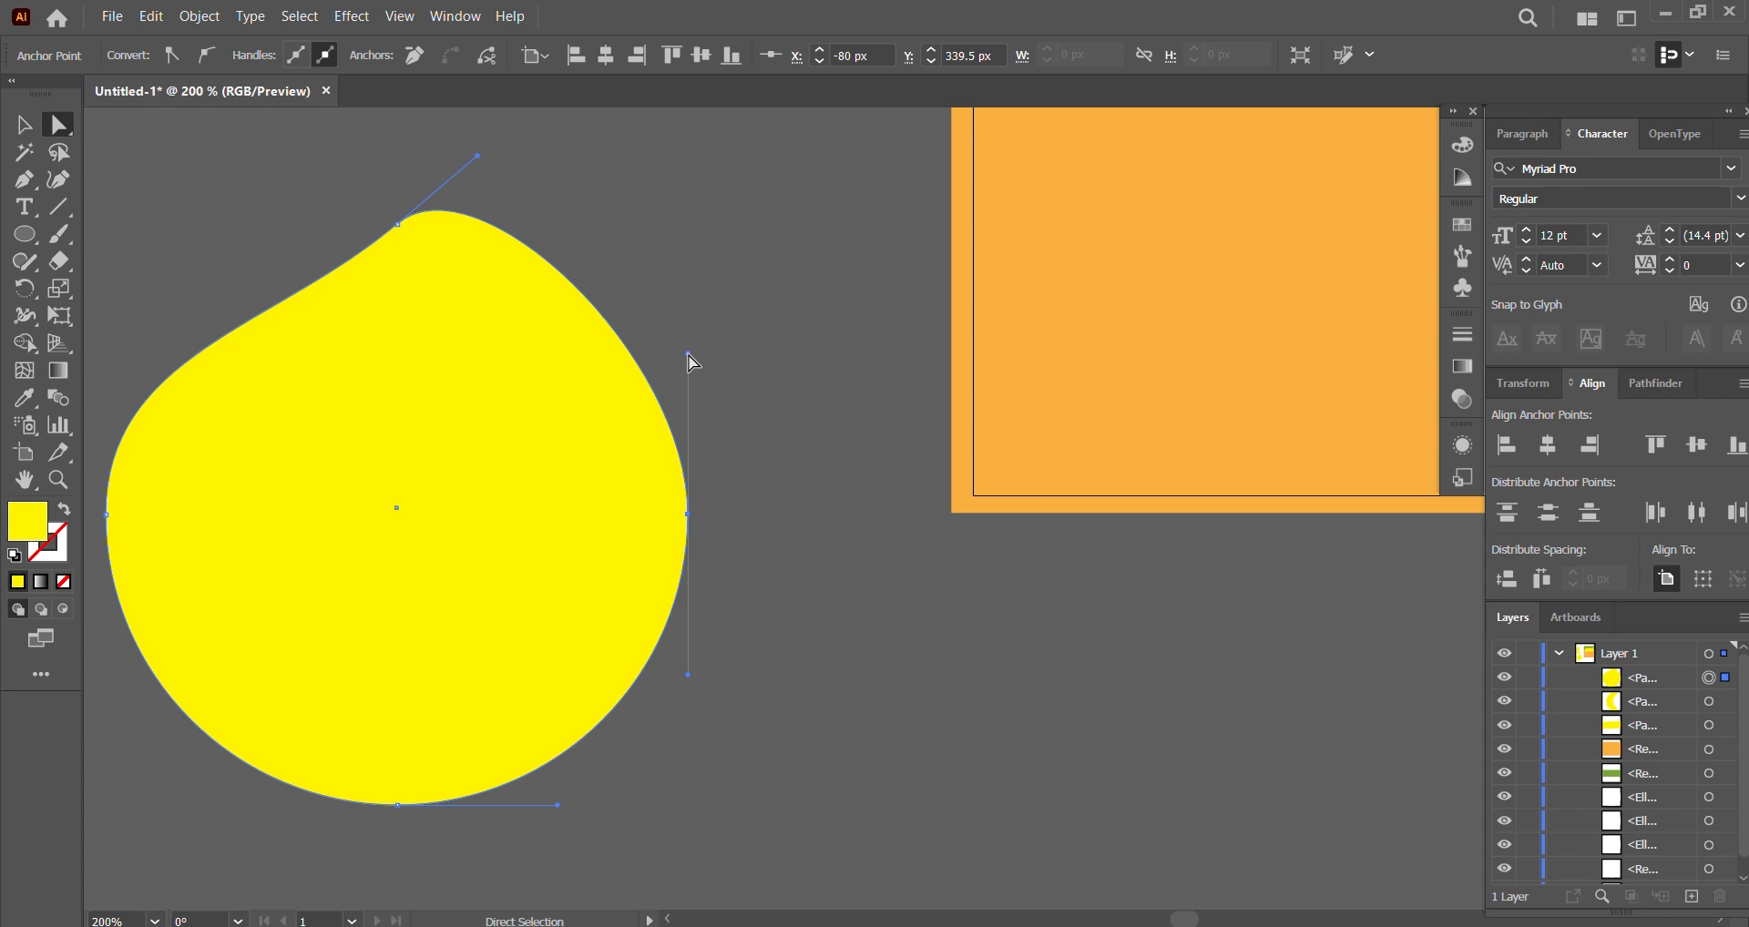
drag(688, 353, 636, 402)
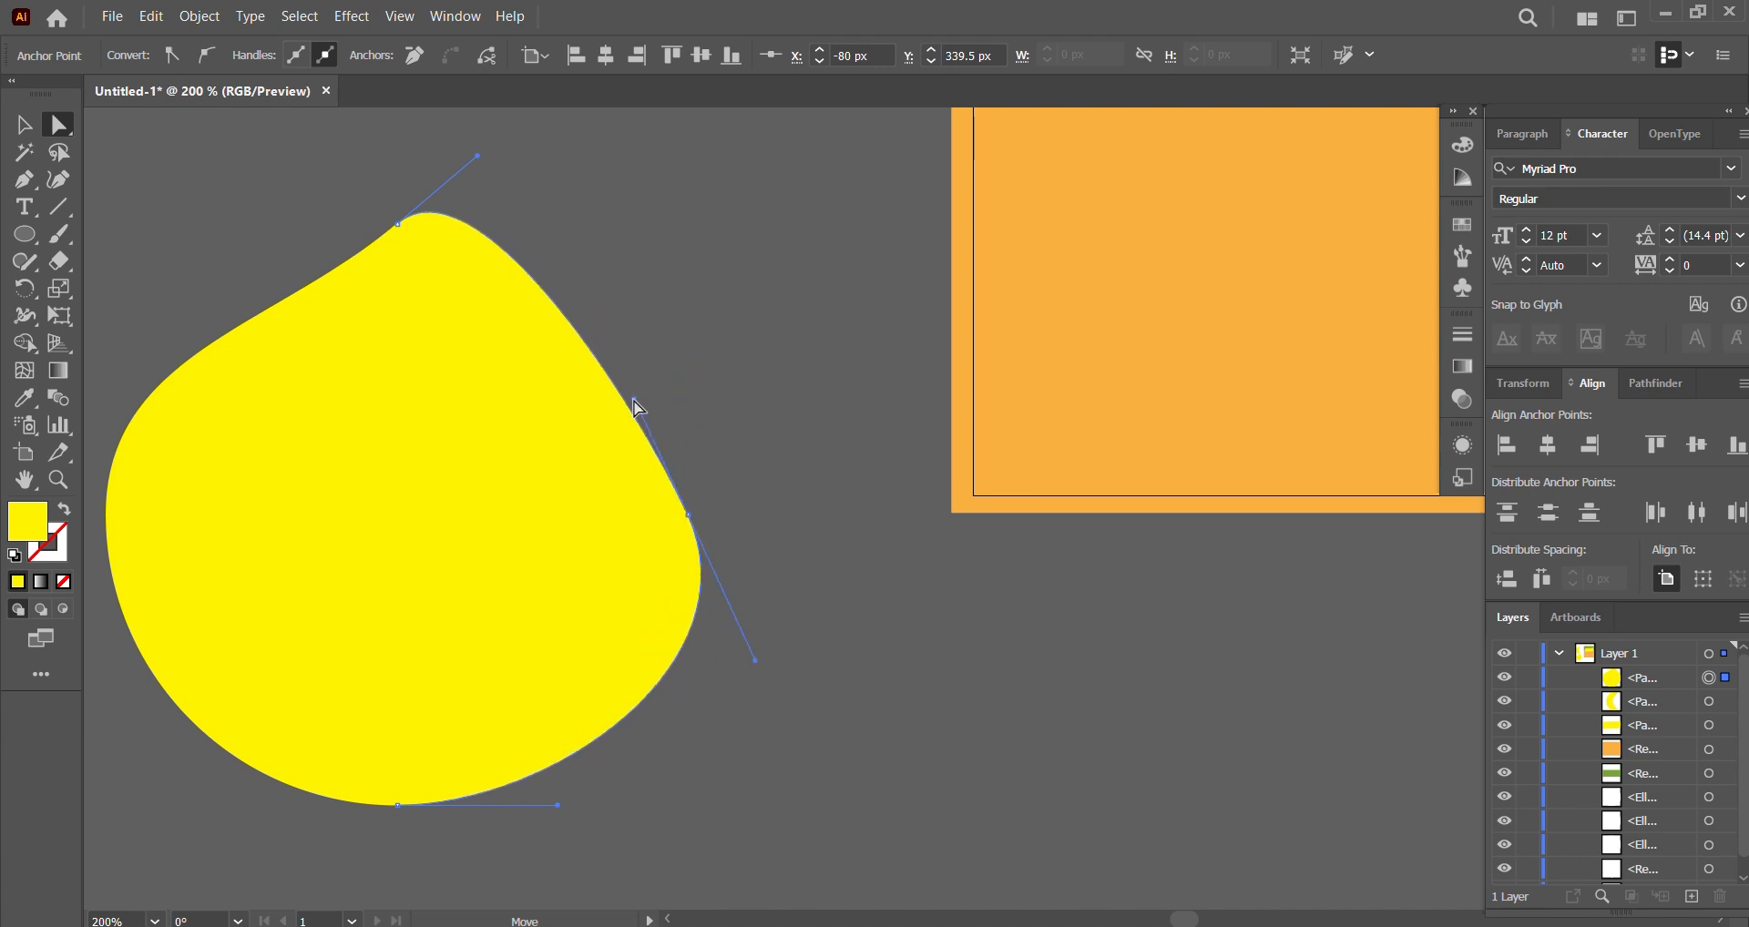
click(33, 125)
click(736, 427)
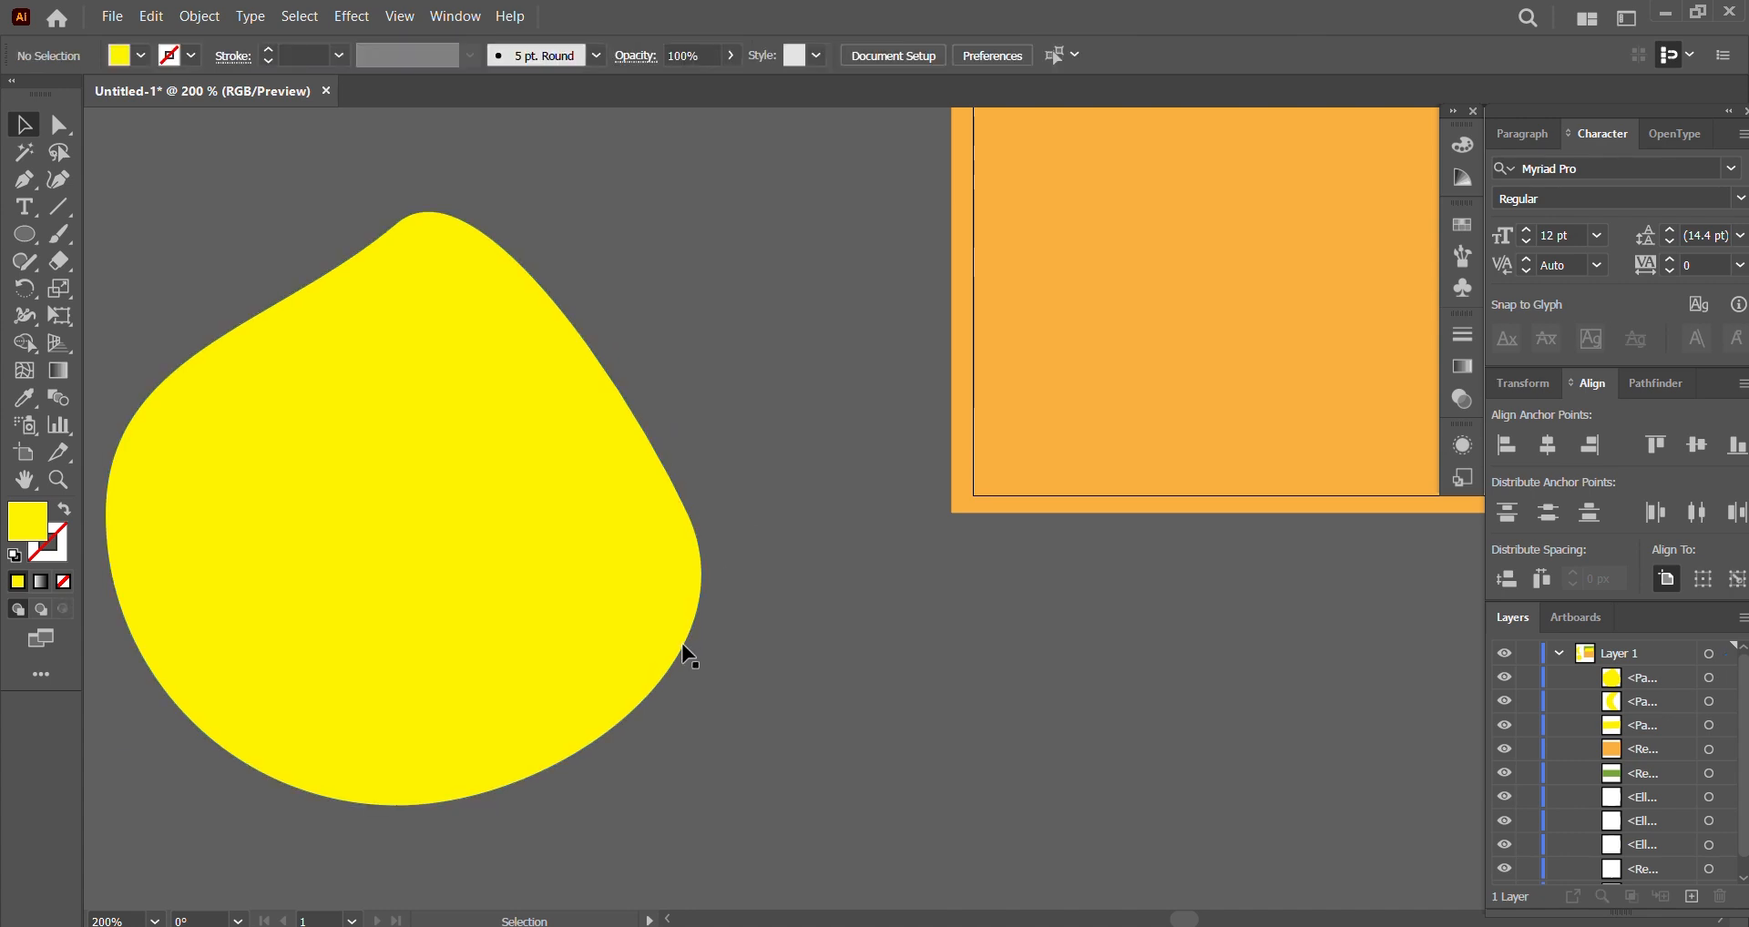
Step: Shrink the reshaped yellow circle with the Selection tool and place it beside the crescent's lower tip
scroll(677, 633, down, 4)
scroll(615, 619, up, 2)
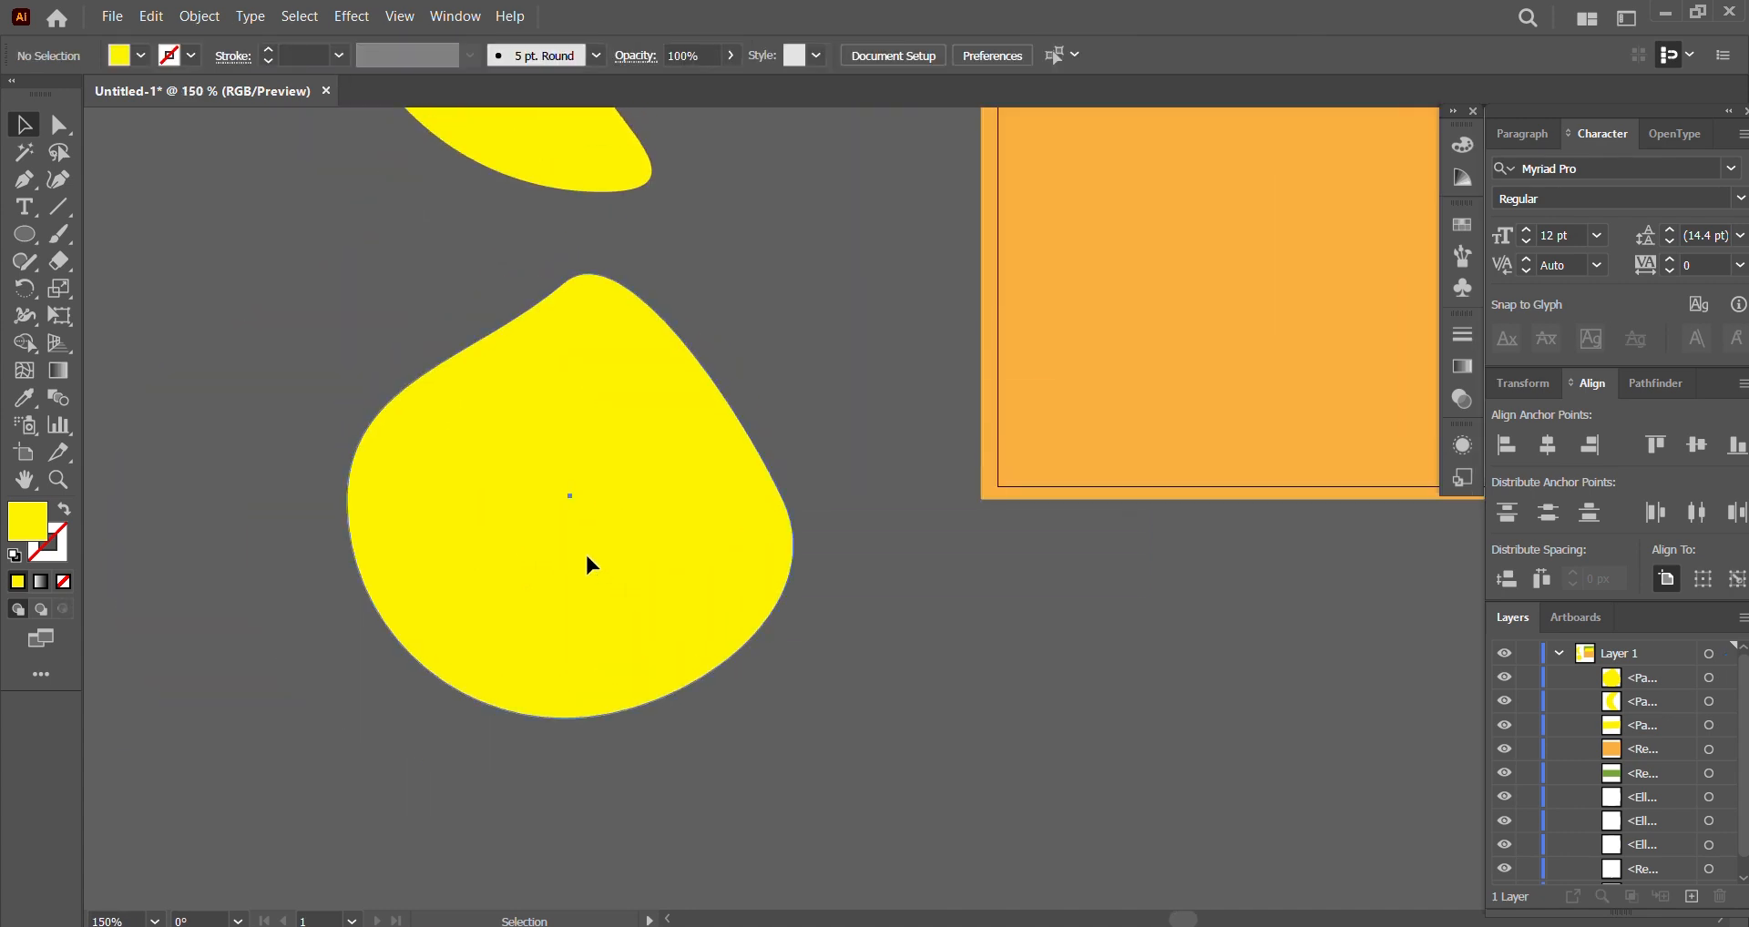
click(586, 565)
drag(572, 273, 781, 182)
scroll(730, 309, up, 3)
scroll(720, 515, up, 1)
scroll(721, 547, up, 2)
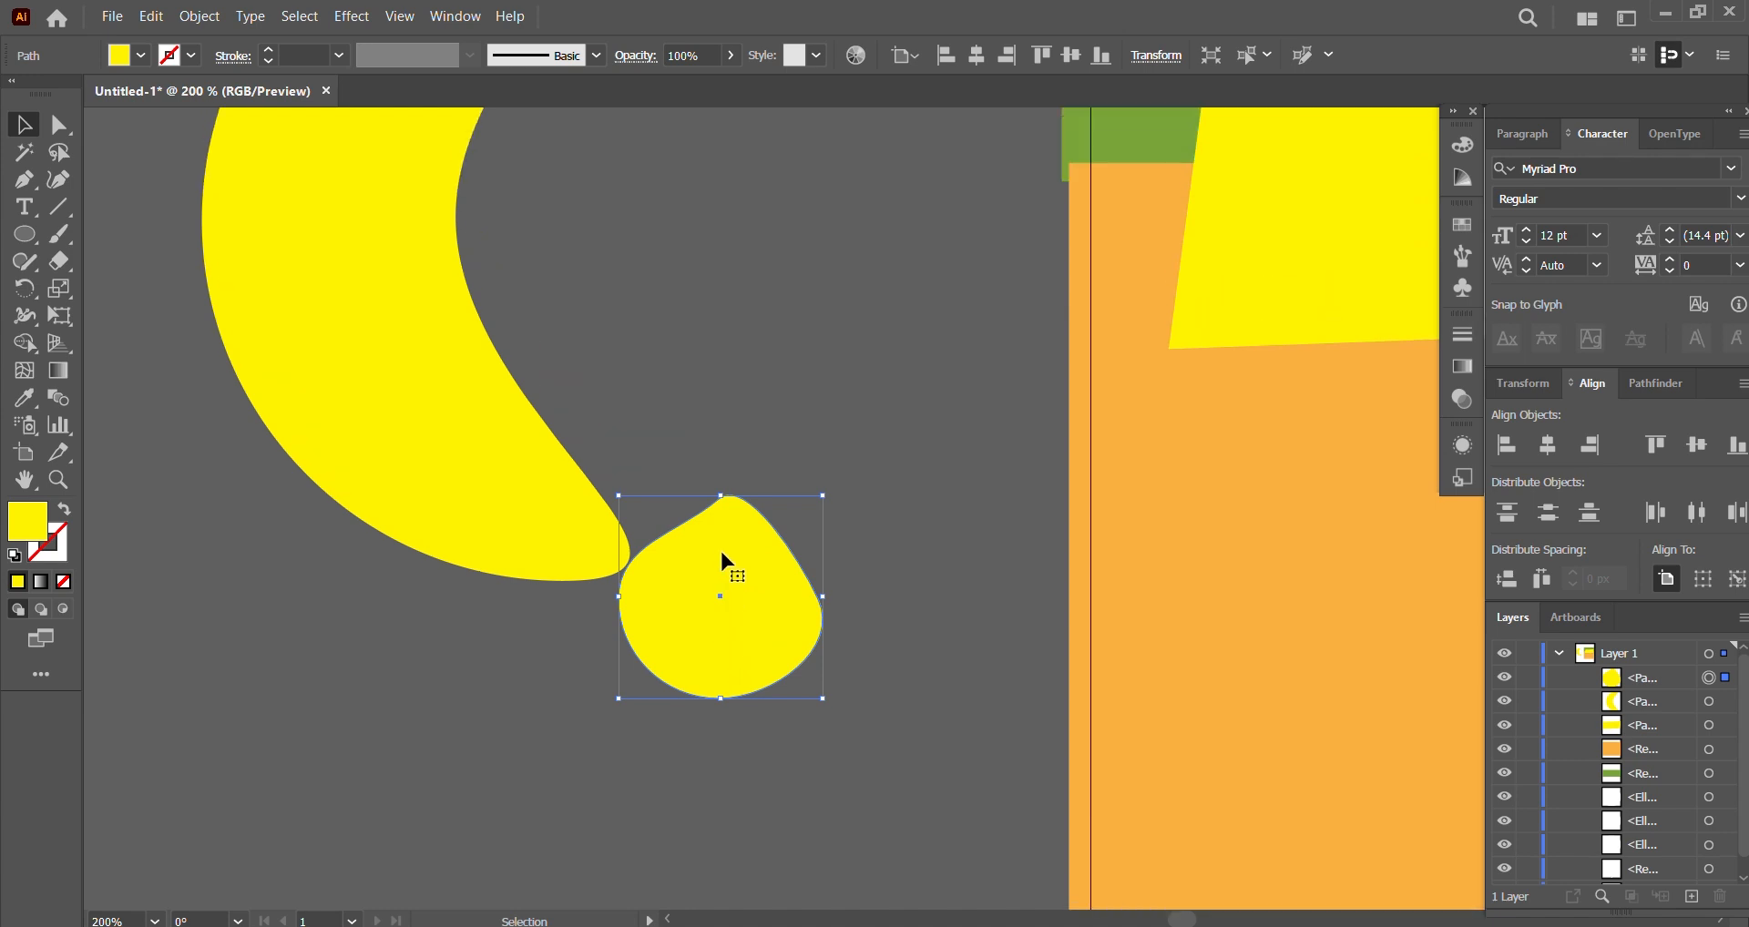
Step: Move the reshaped yellow circle from the crescent's lower tip into the hollow of the crescent with the Selection tool
scroll(723, 564, down, 1)
drag(723, 566, 625, 296)
scroll(671, 395, up, 3)
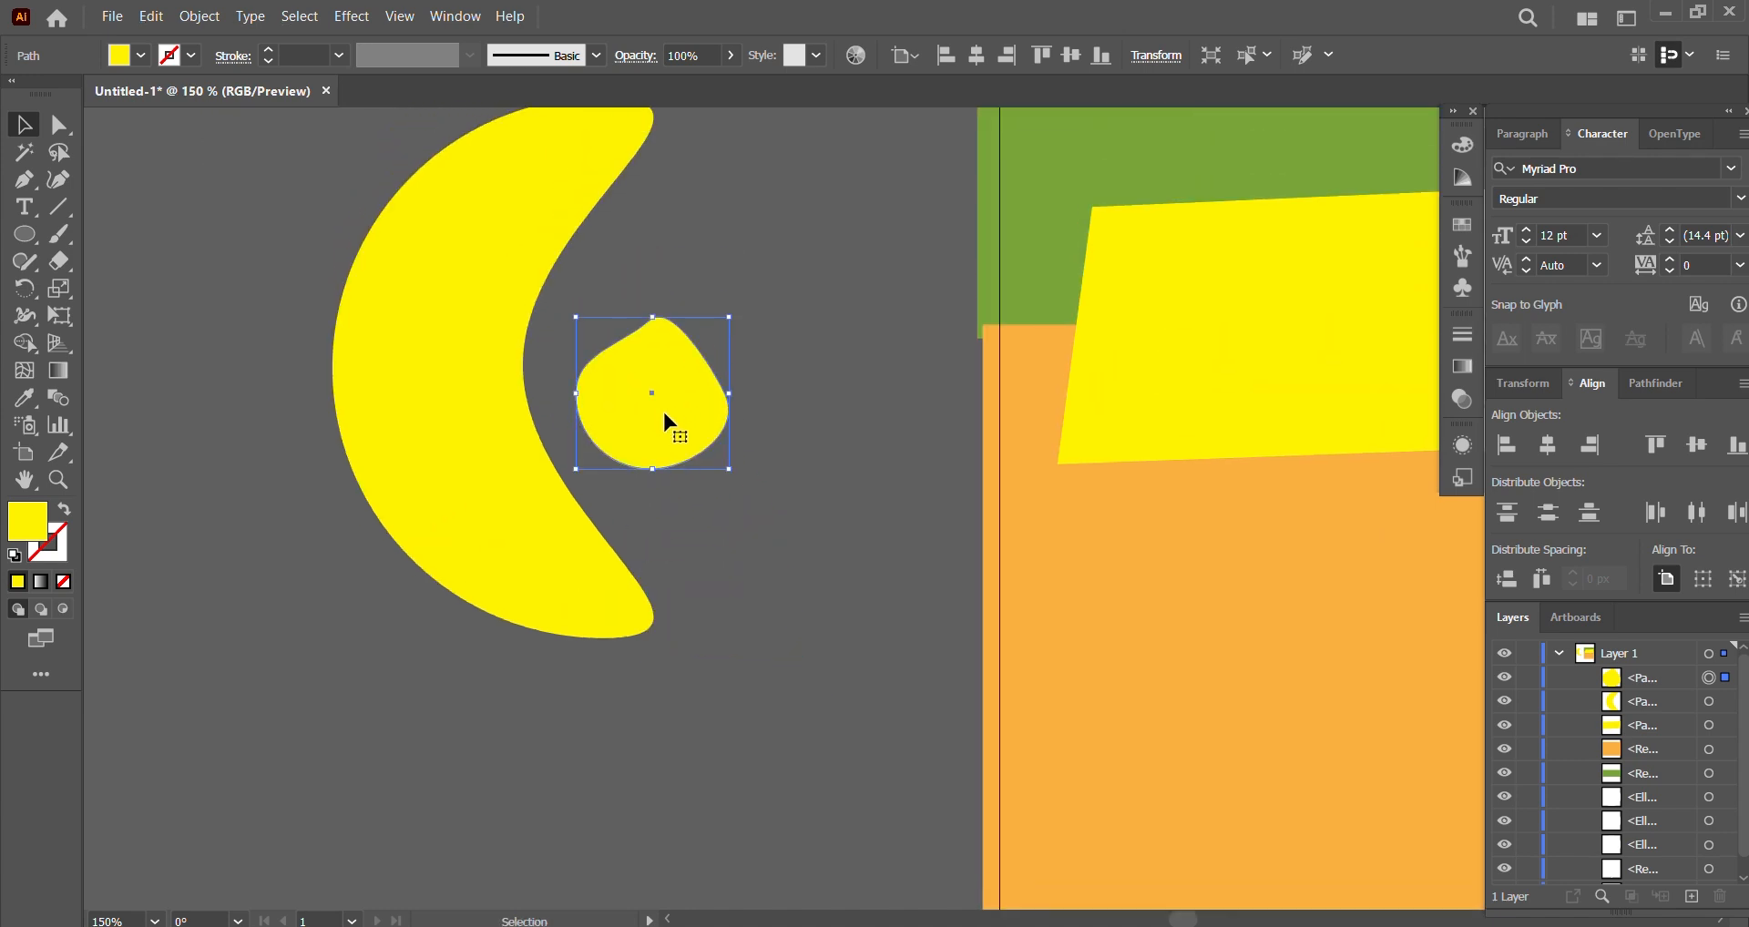
drag(652, 516, 685, 487)
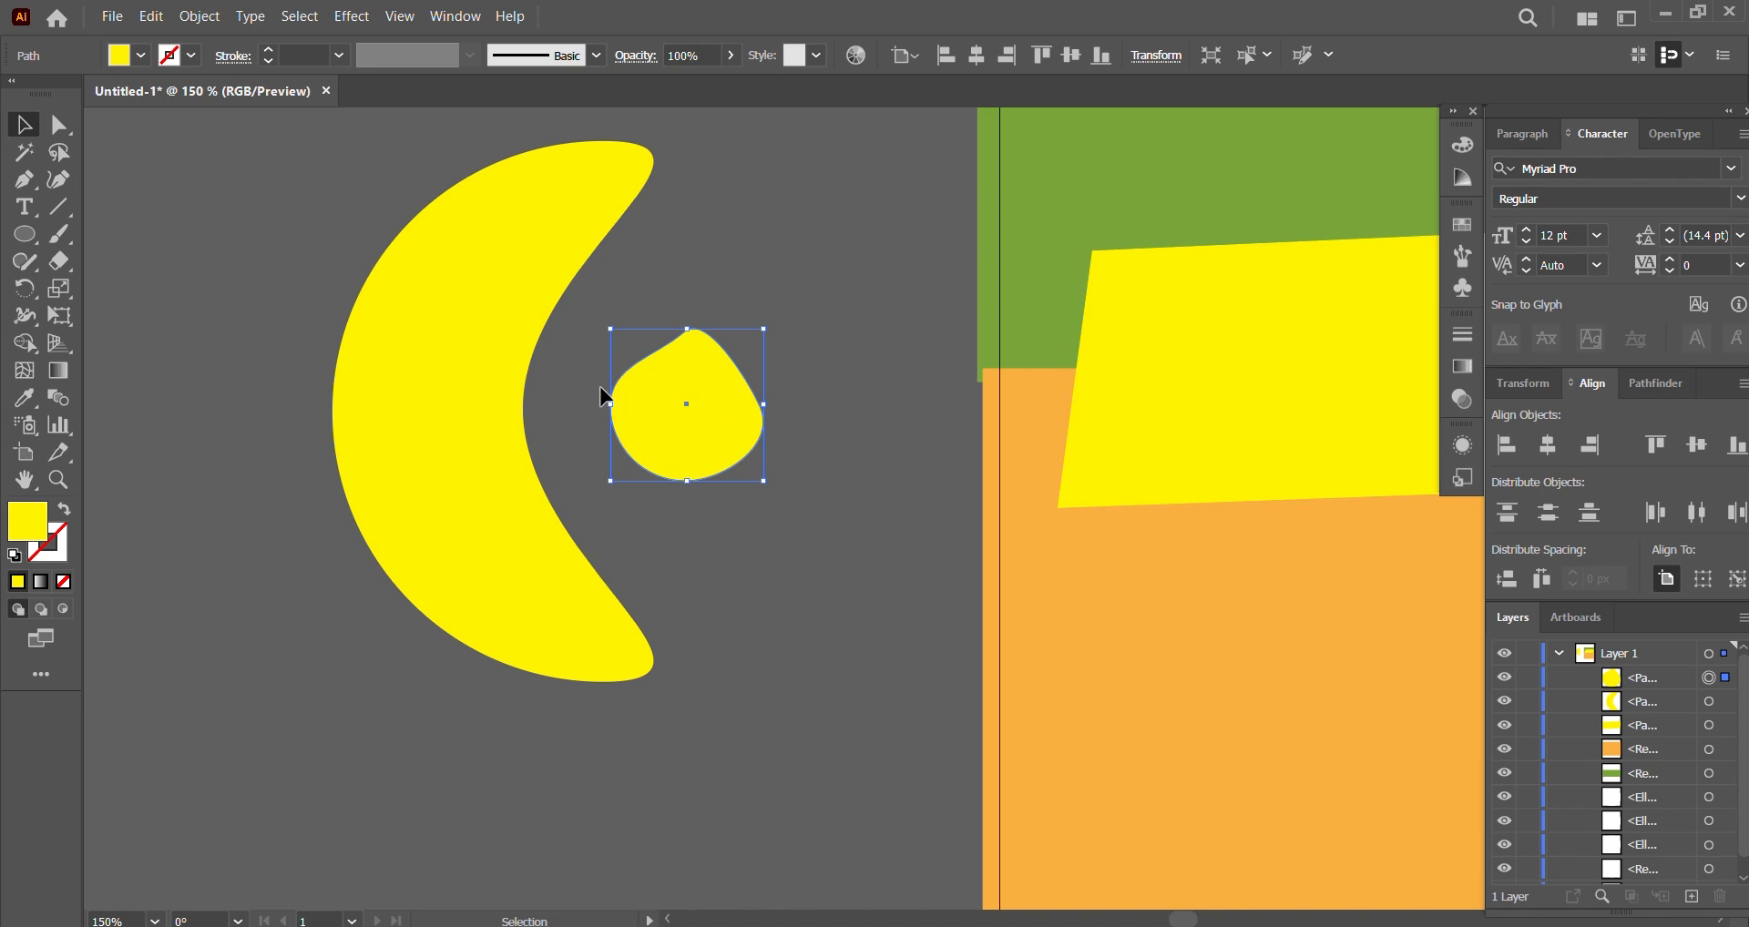
Step: Enlarge the reshaped yellow circle proportionally until it nearly fills the crescent's hollow, and deselect it
drag(687, 329, 688, 439)
drag(808, 368, 801, 260)
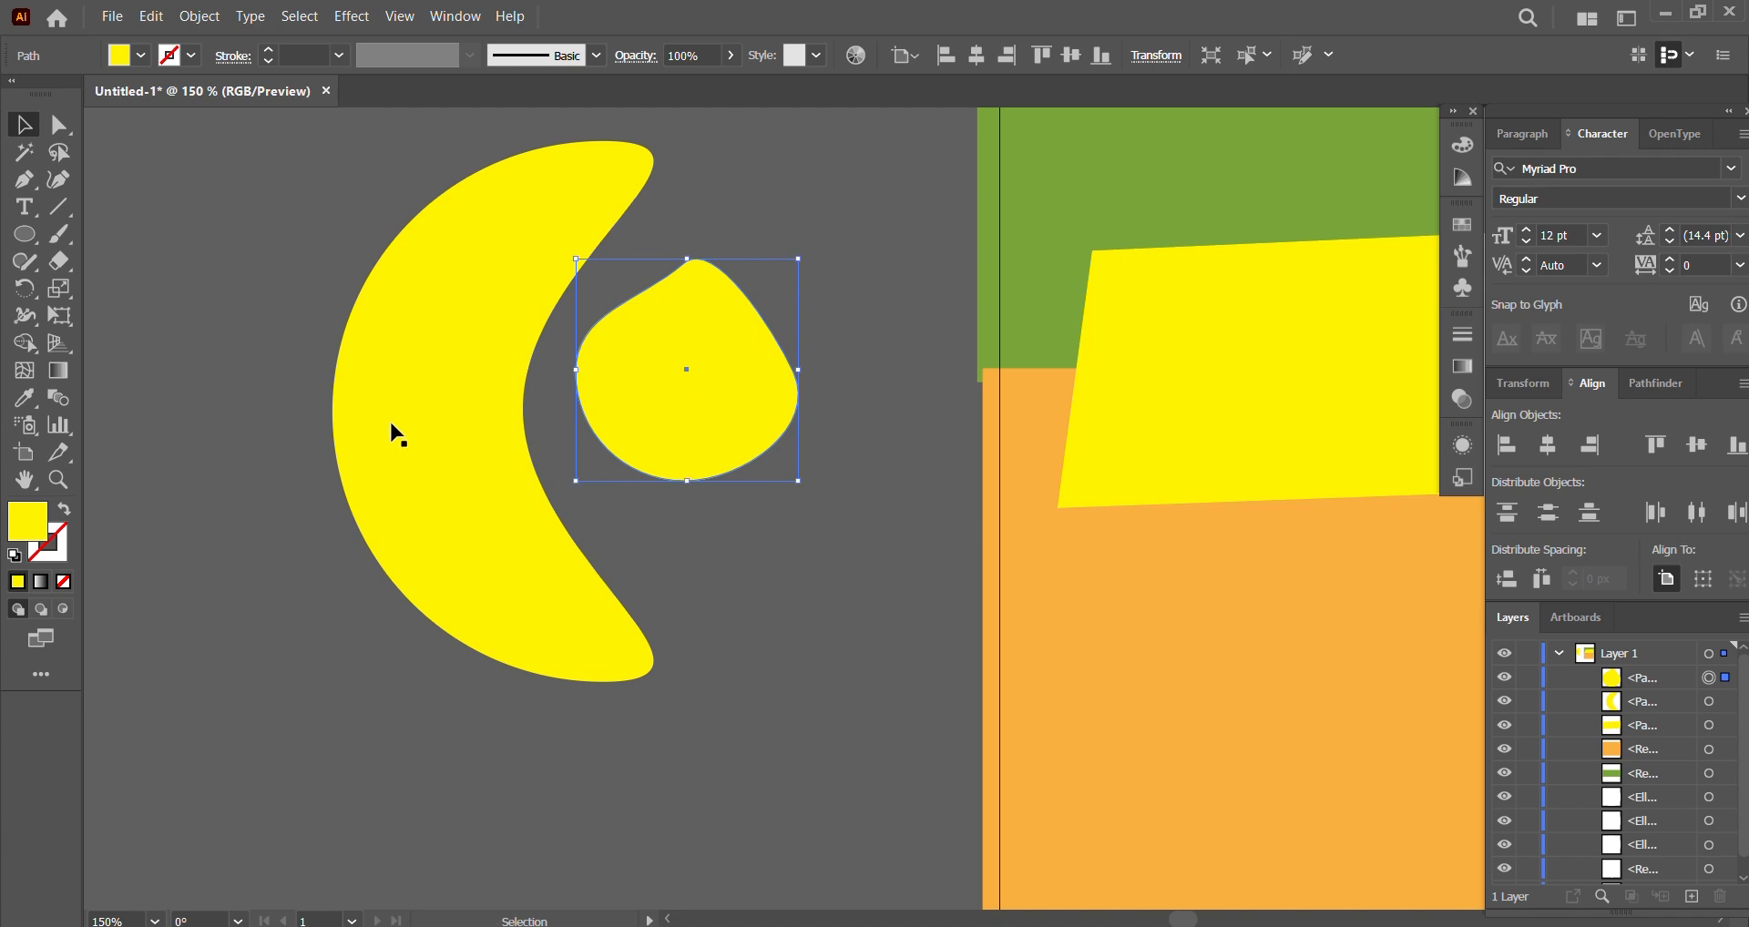
click(288, 359)
scroll(457, 443, down, 2)
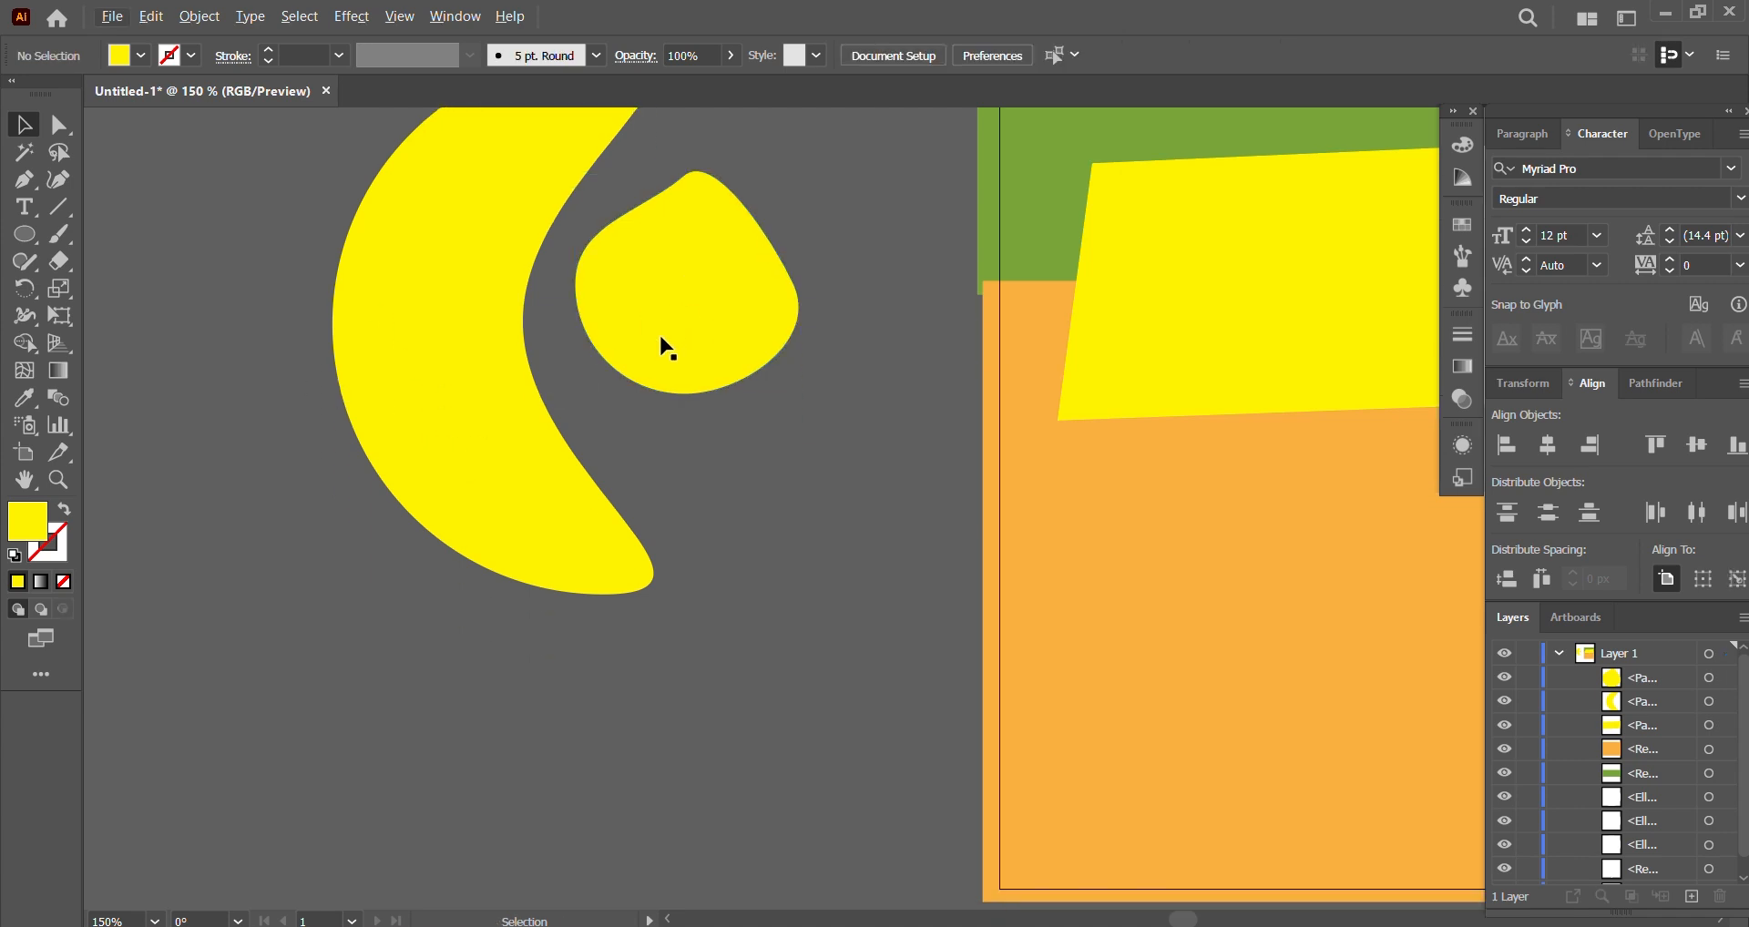
scroll(663, 360, up, 3)
scroll(649, 369, down, 3)
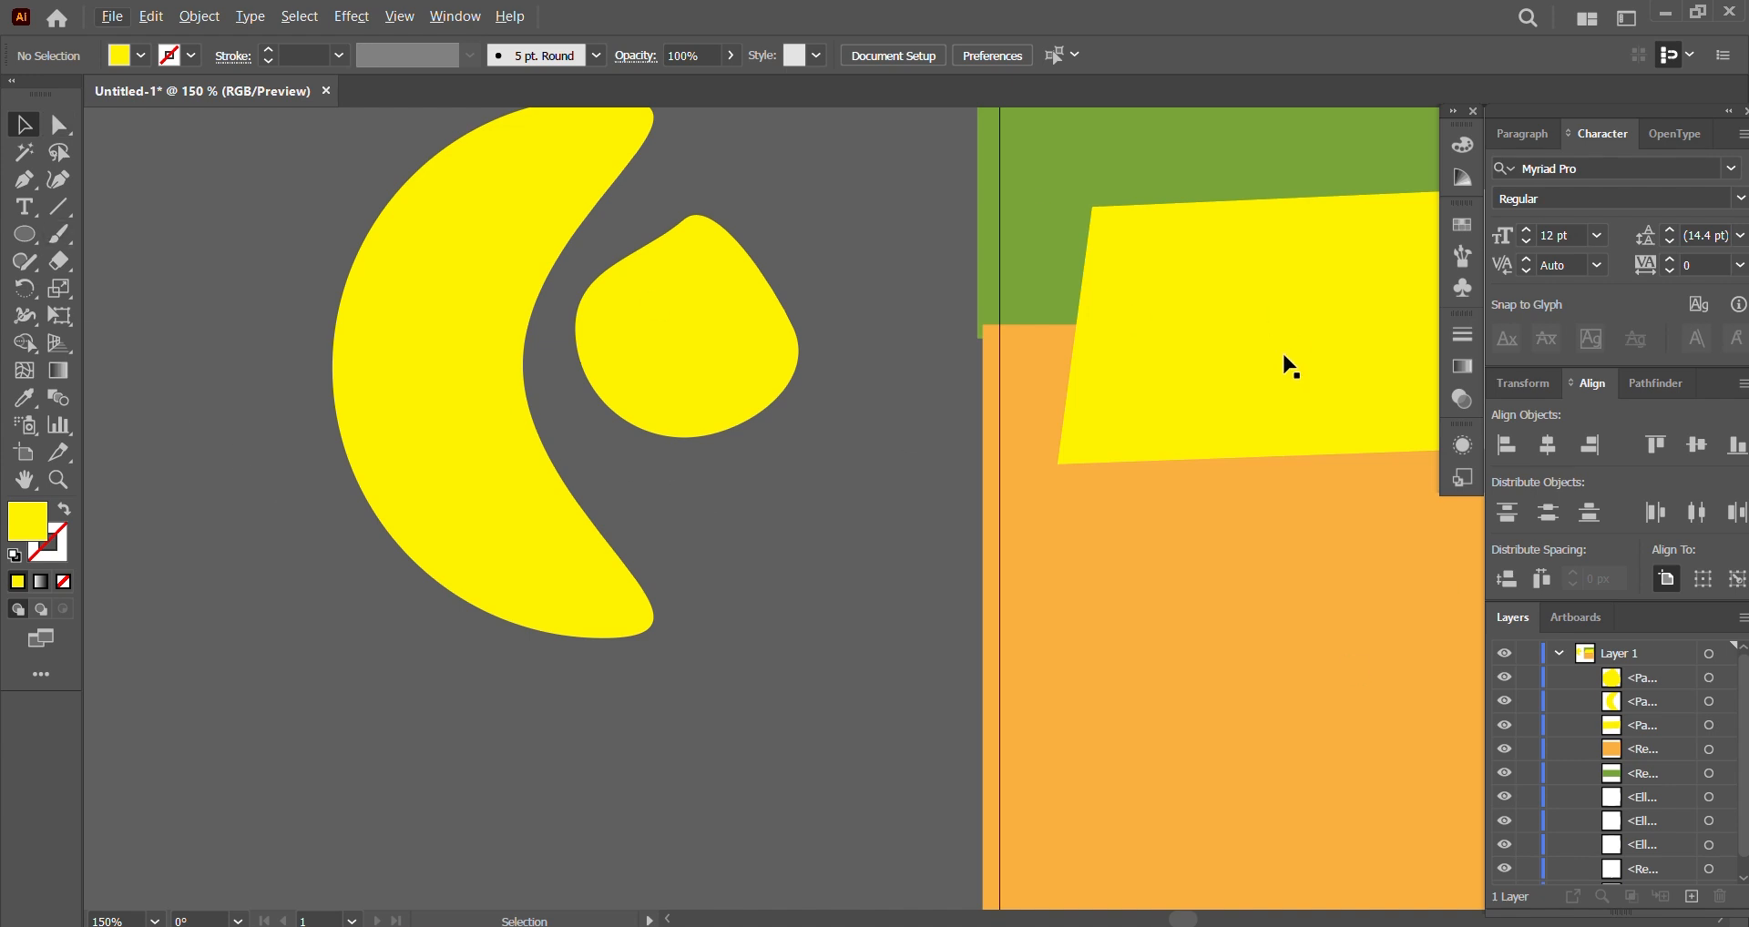
scroll(641, 536, up, 3)
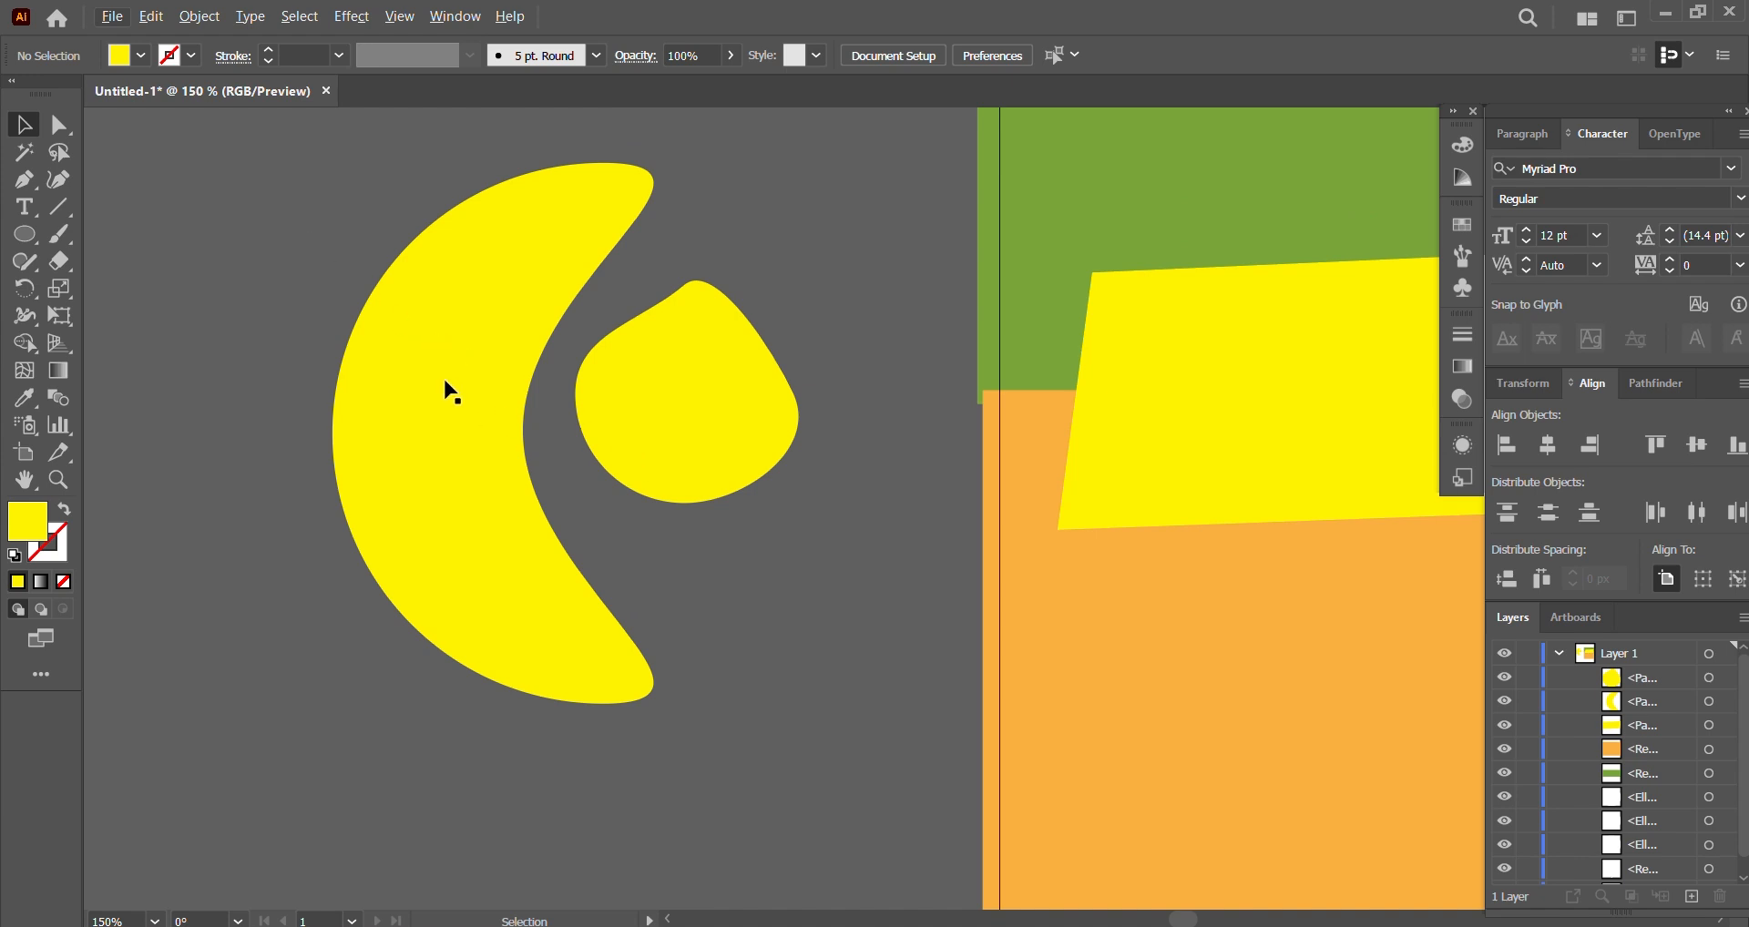
click(25, 235)
click(28, 231)
click(29, 239)
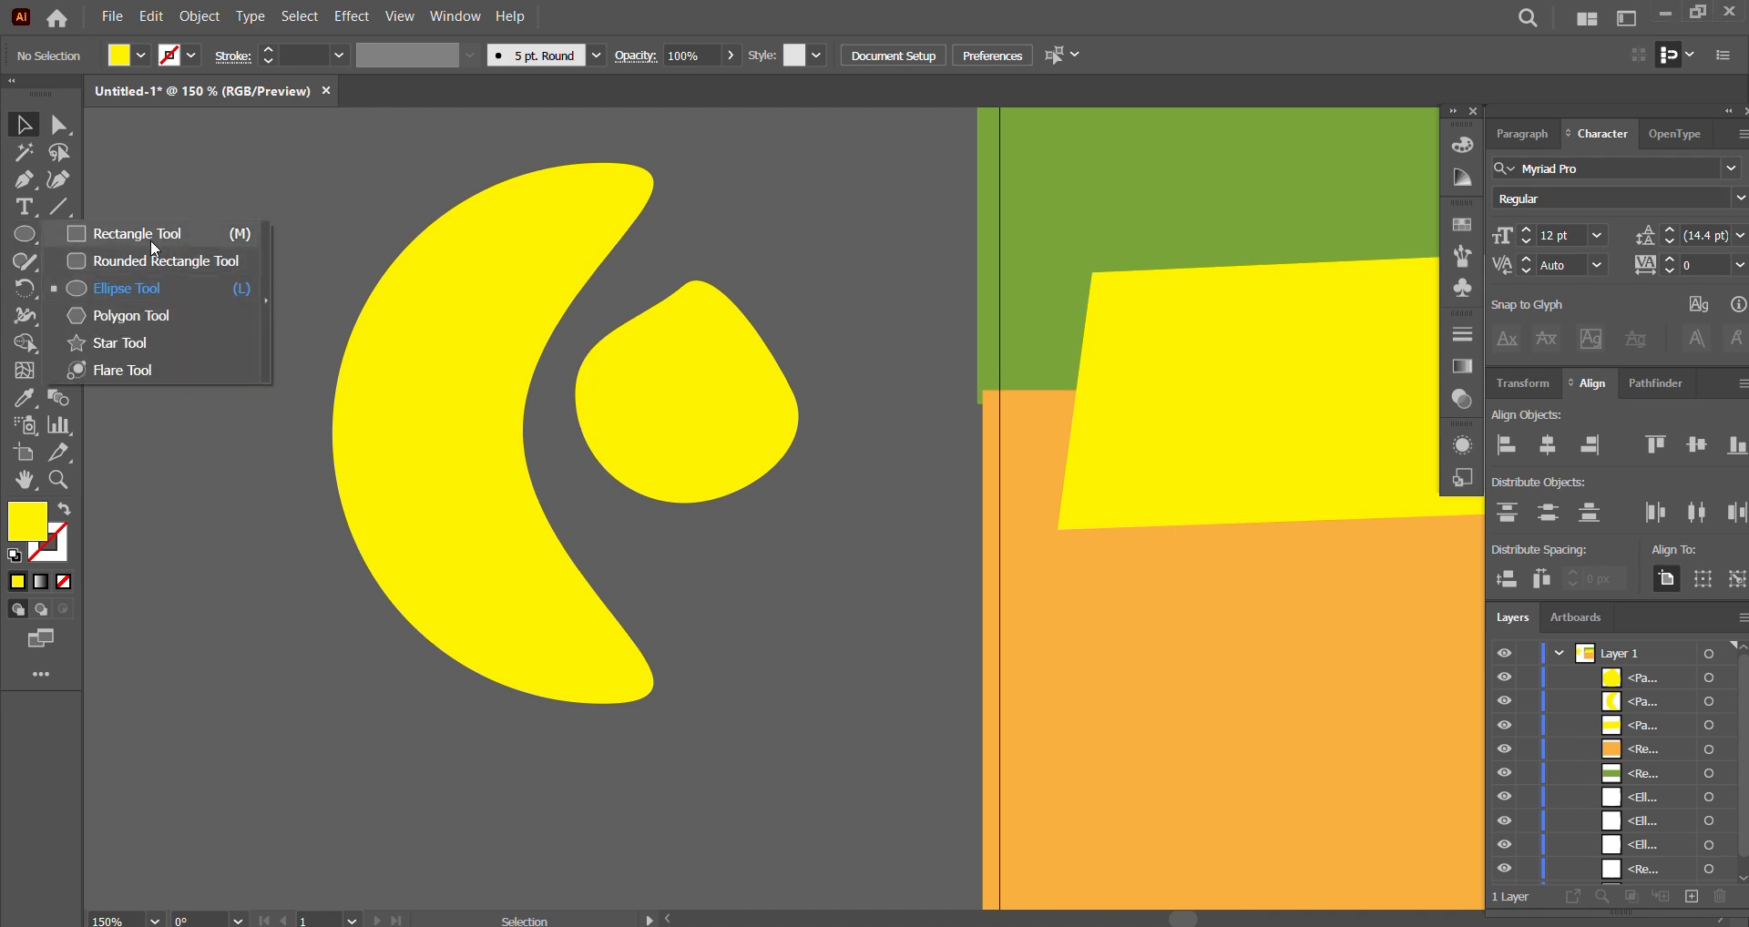
click(335, 292)
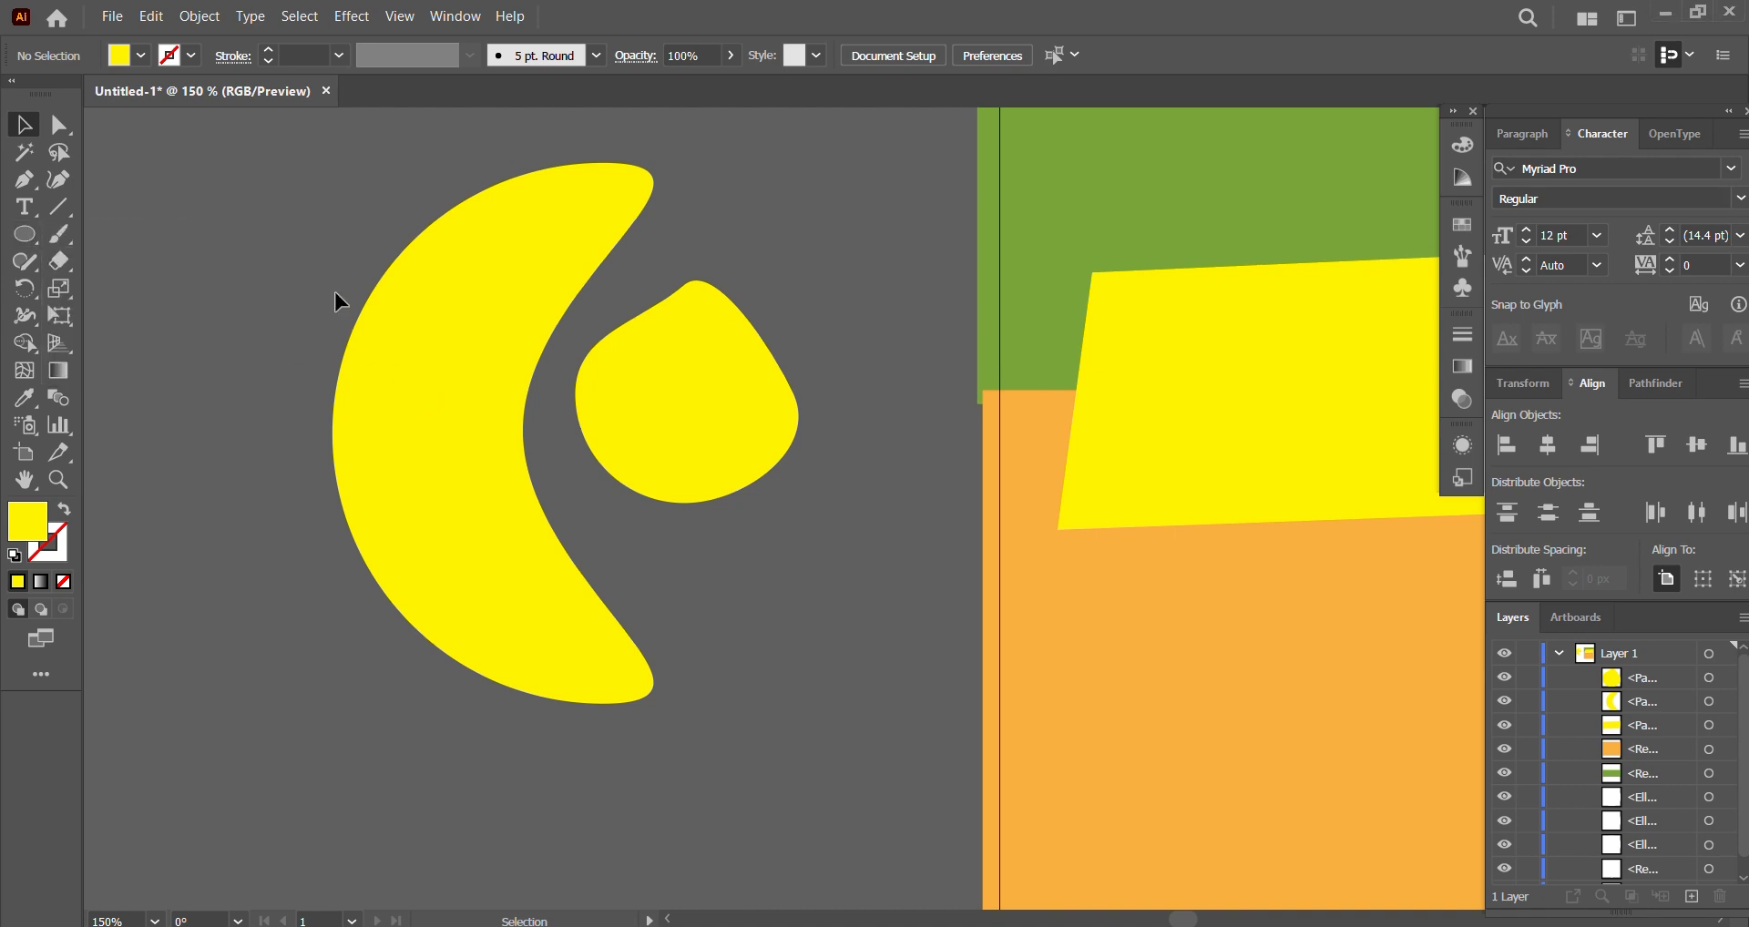
Step: Stretch the small yellow shape toward the artboard by moving its right anchor point outward and slightly up with Direct Selection, and deselect it
click(62, 128)
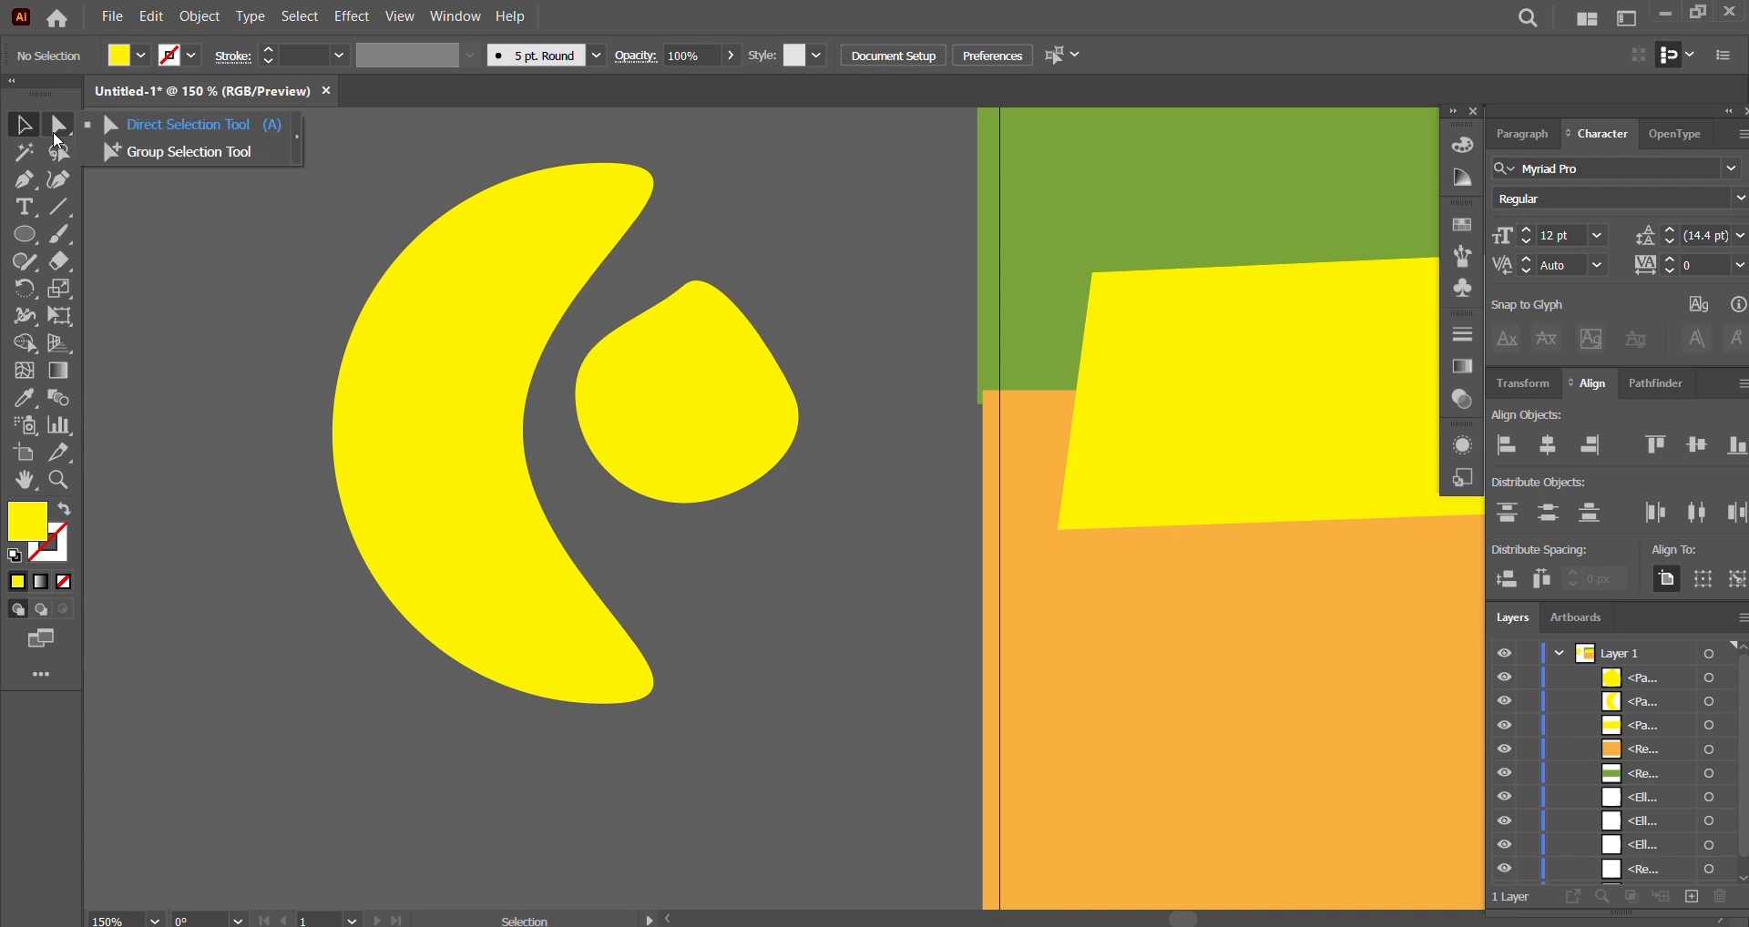
click(218, 128)
click(745, 410)
click(728, 405)
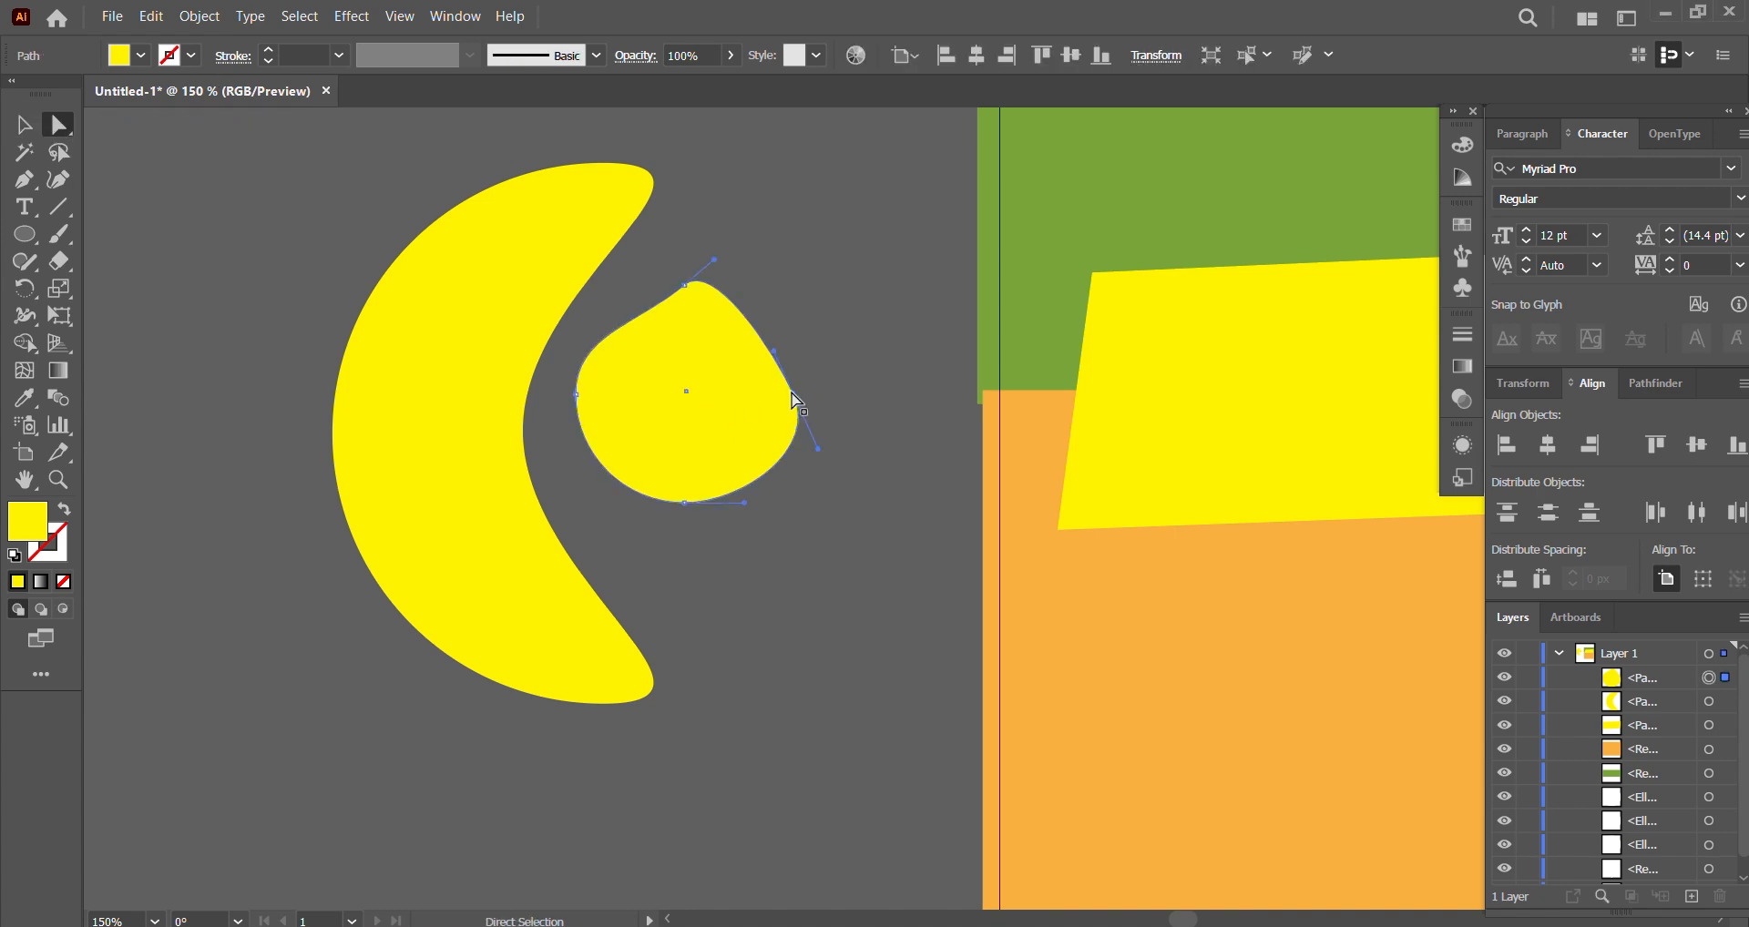
drag(795, 401, 949, 357)
click(25, 125)
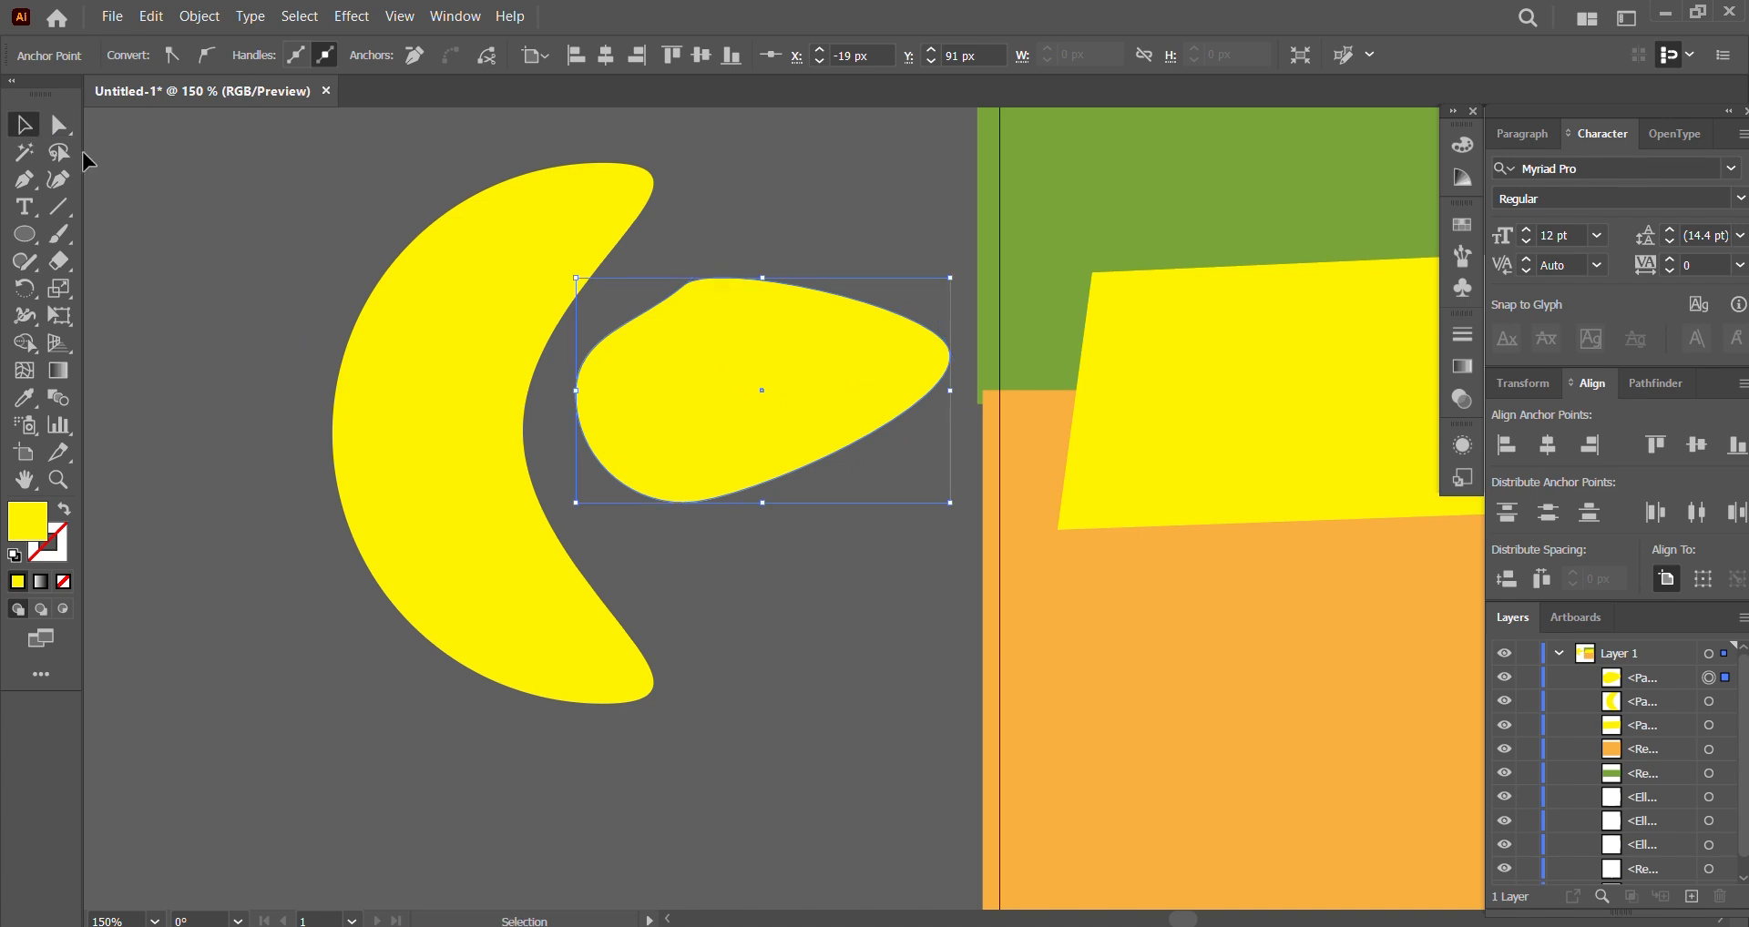
click(561, 540)
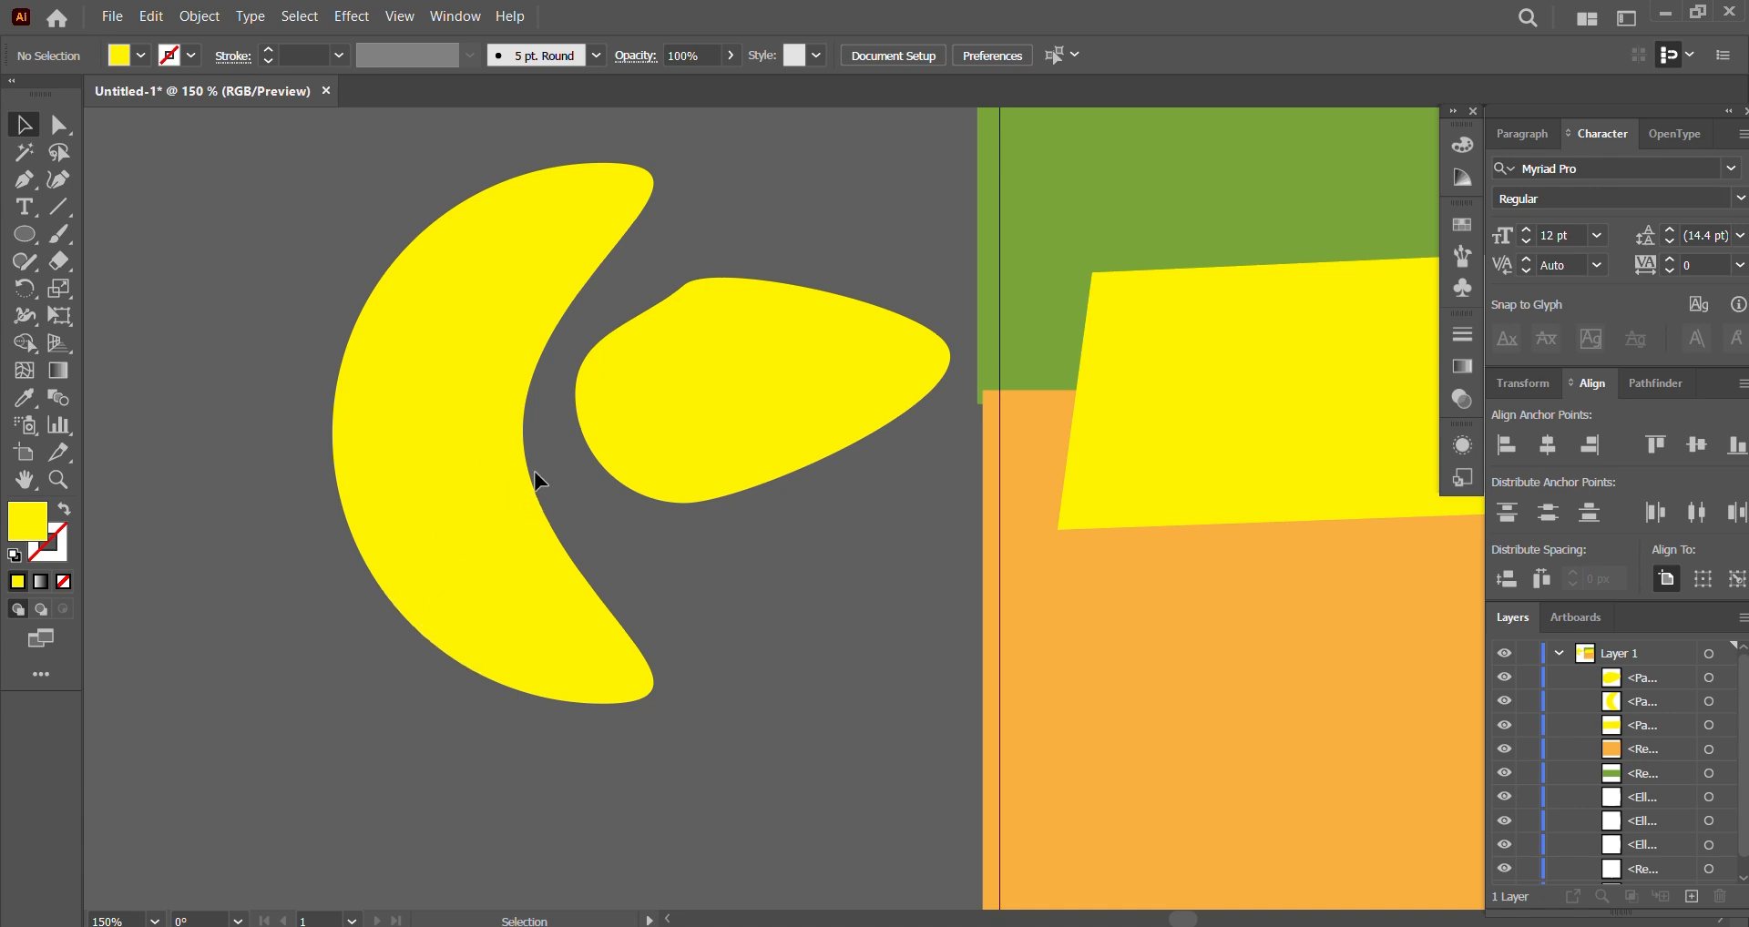
scroll(392, 537, down, 2)
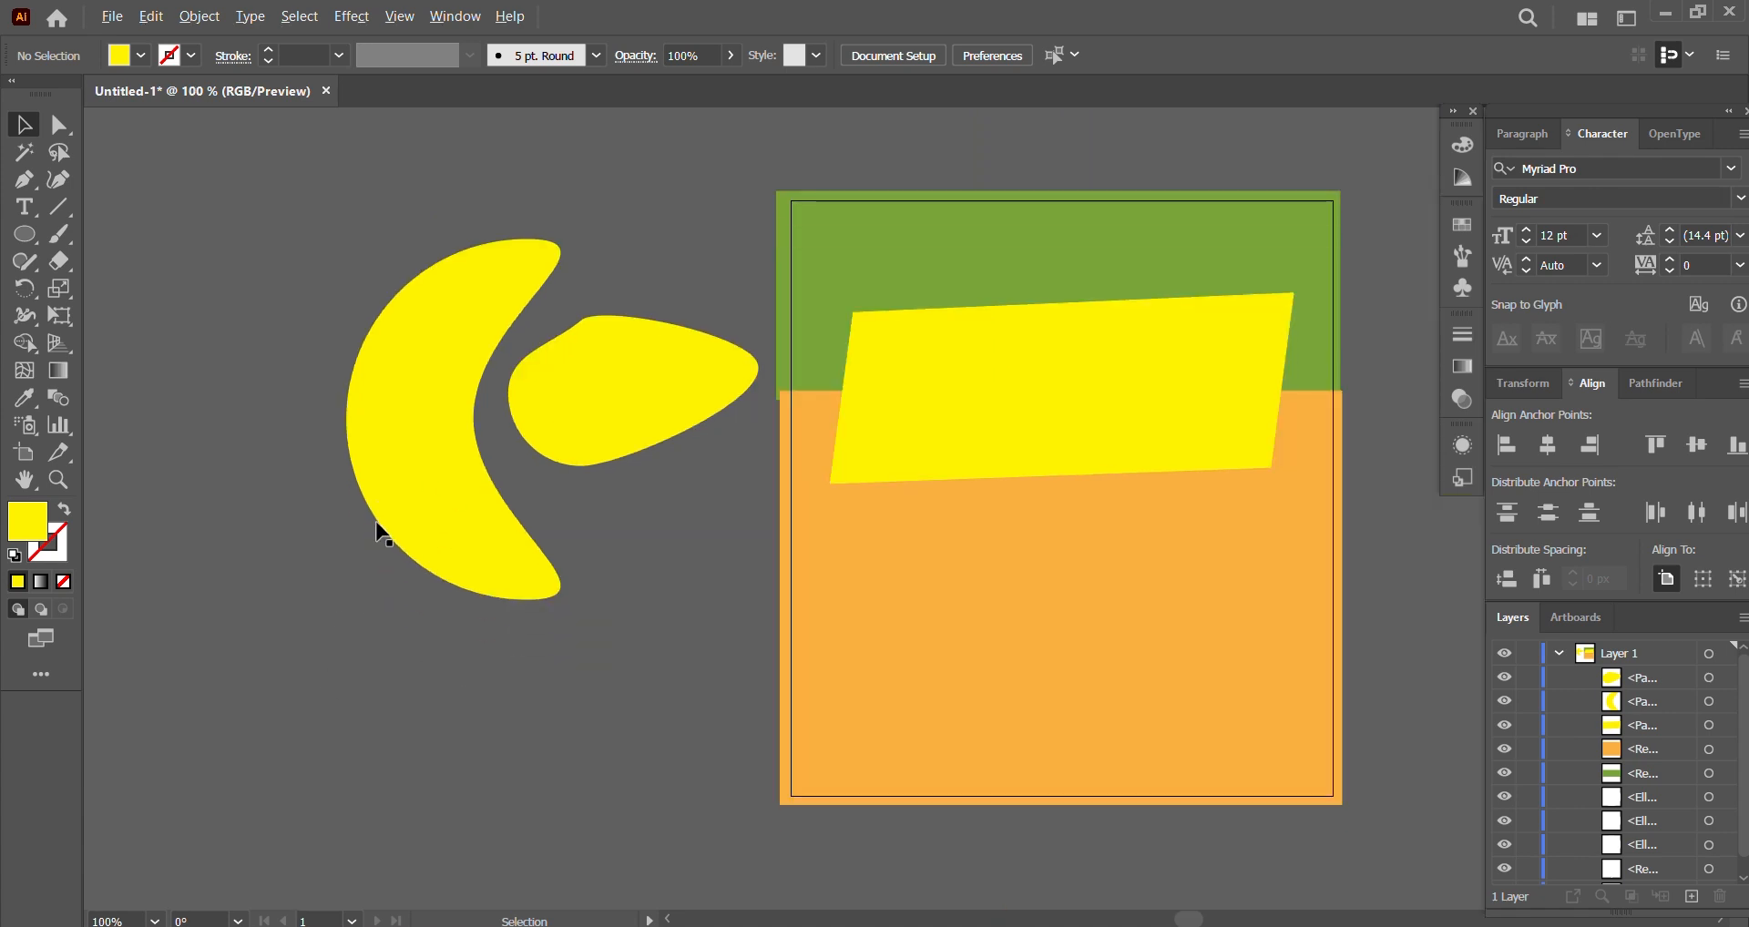
scroll(383, 533, down, 1)
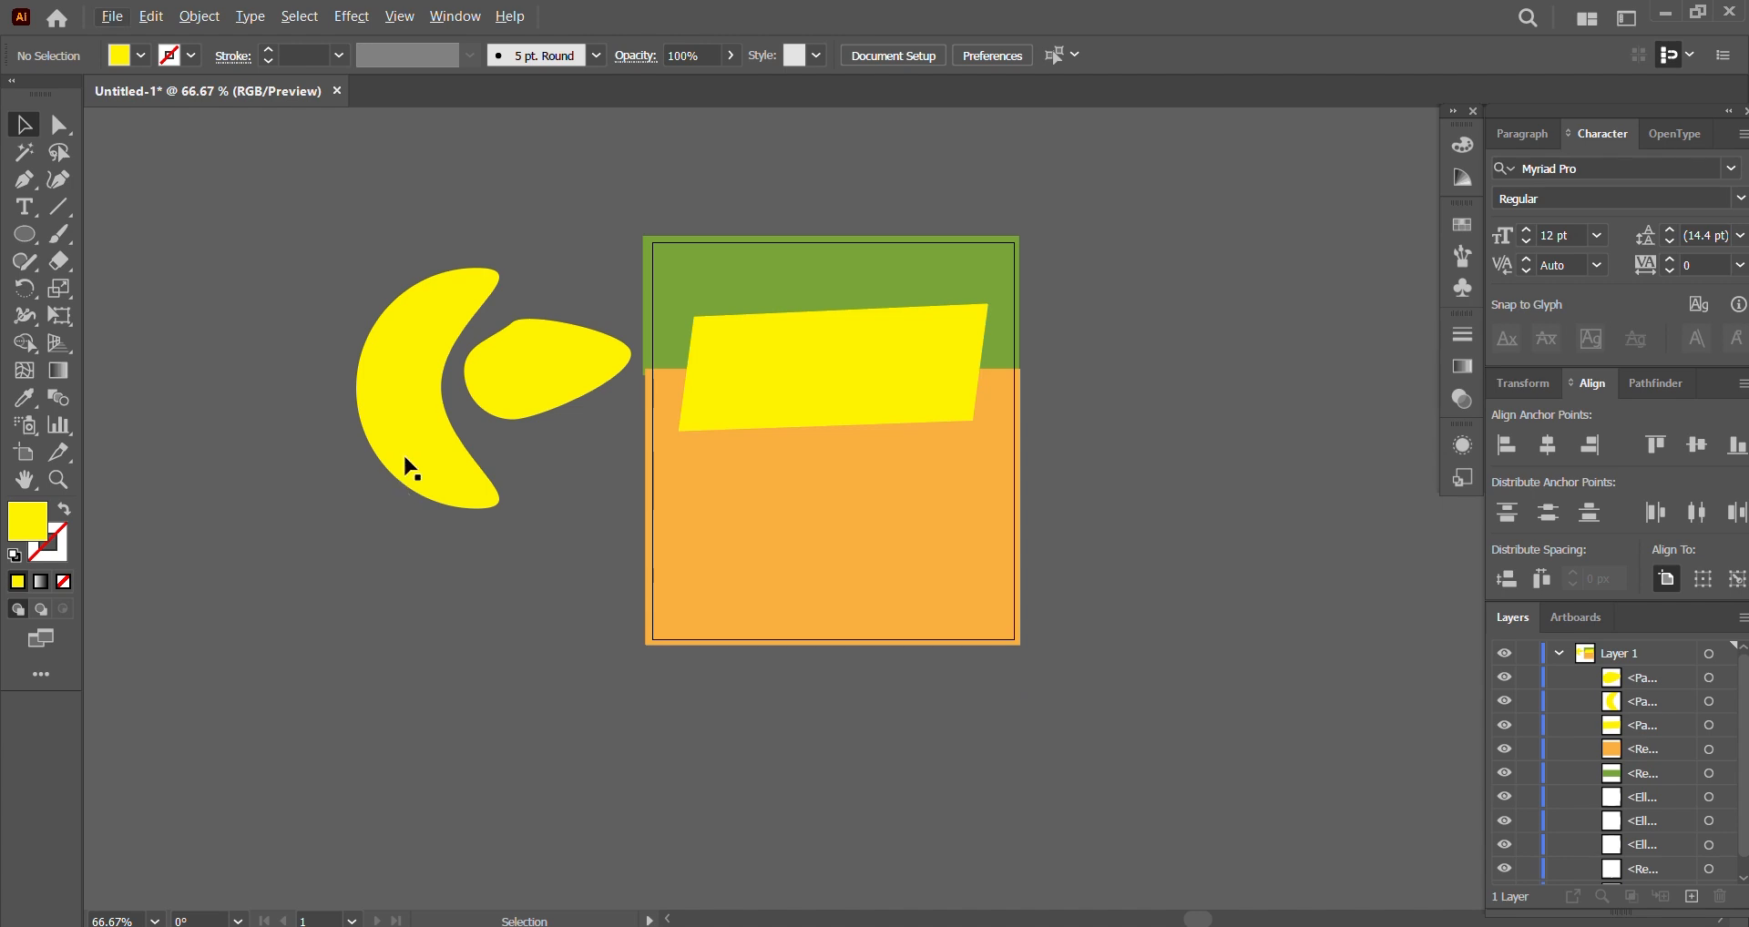
scroll(421, 405, up, 1)
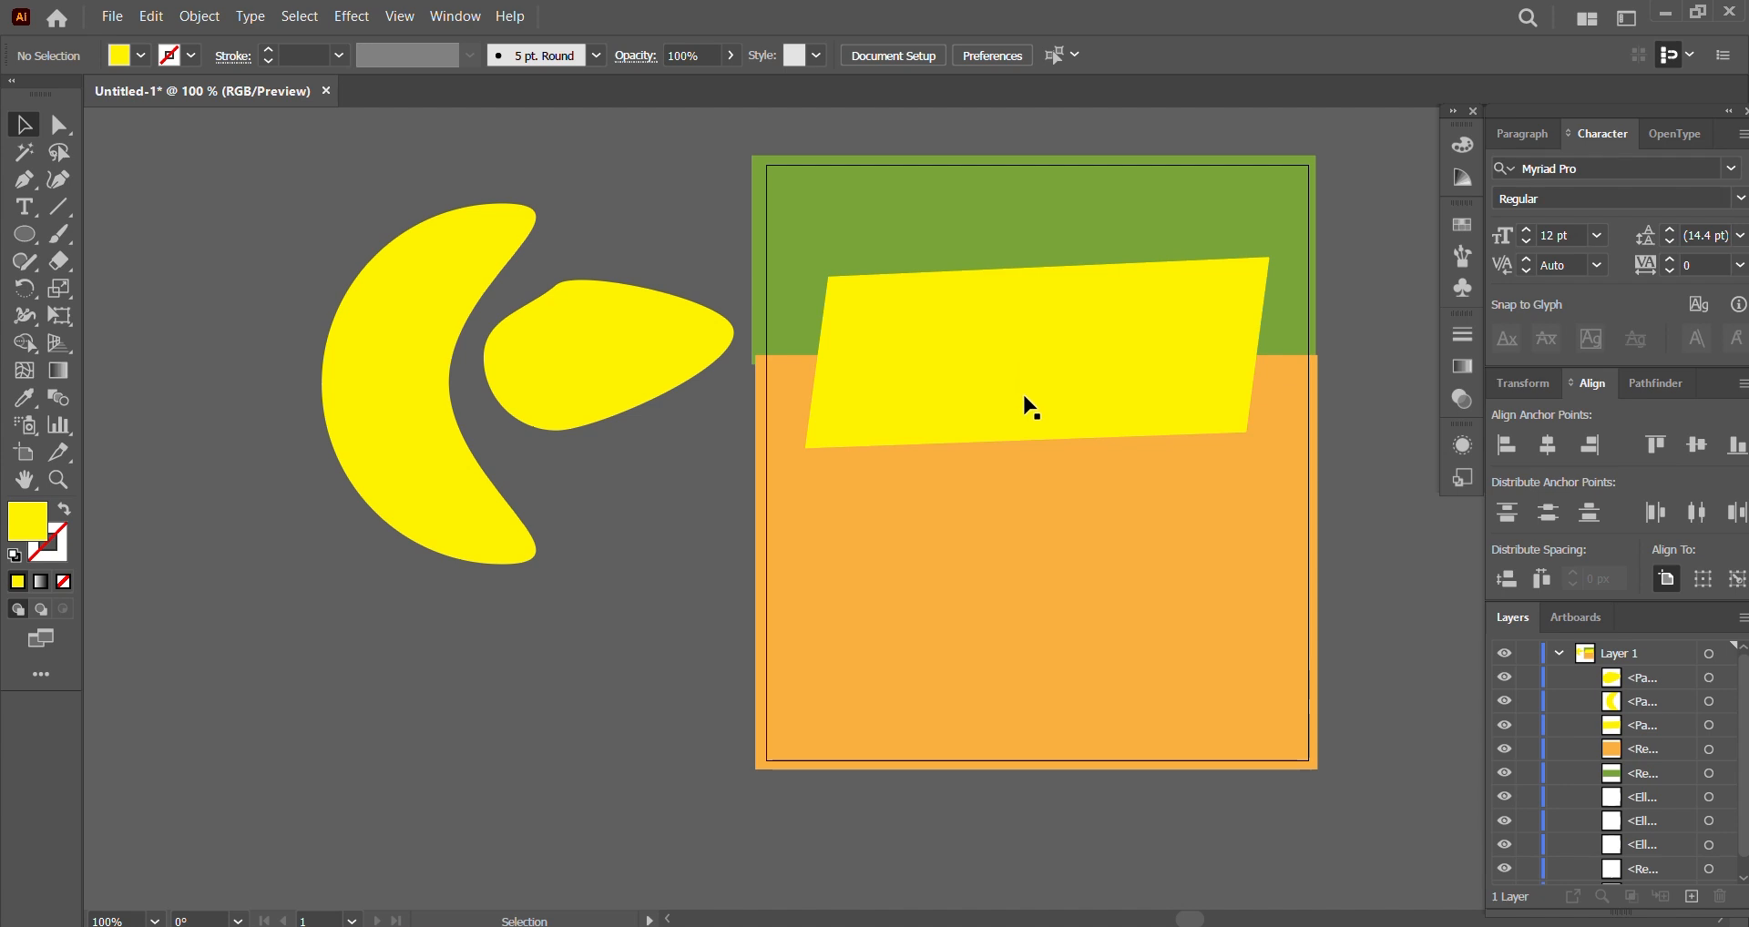
click(24, 235)
click(187, 289)
click(63, 126)
click(67, 128)
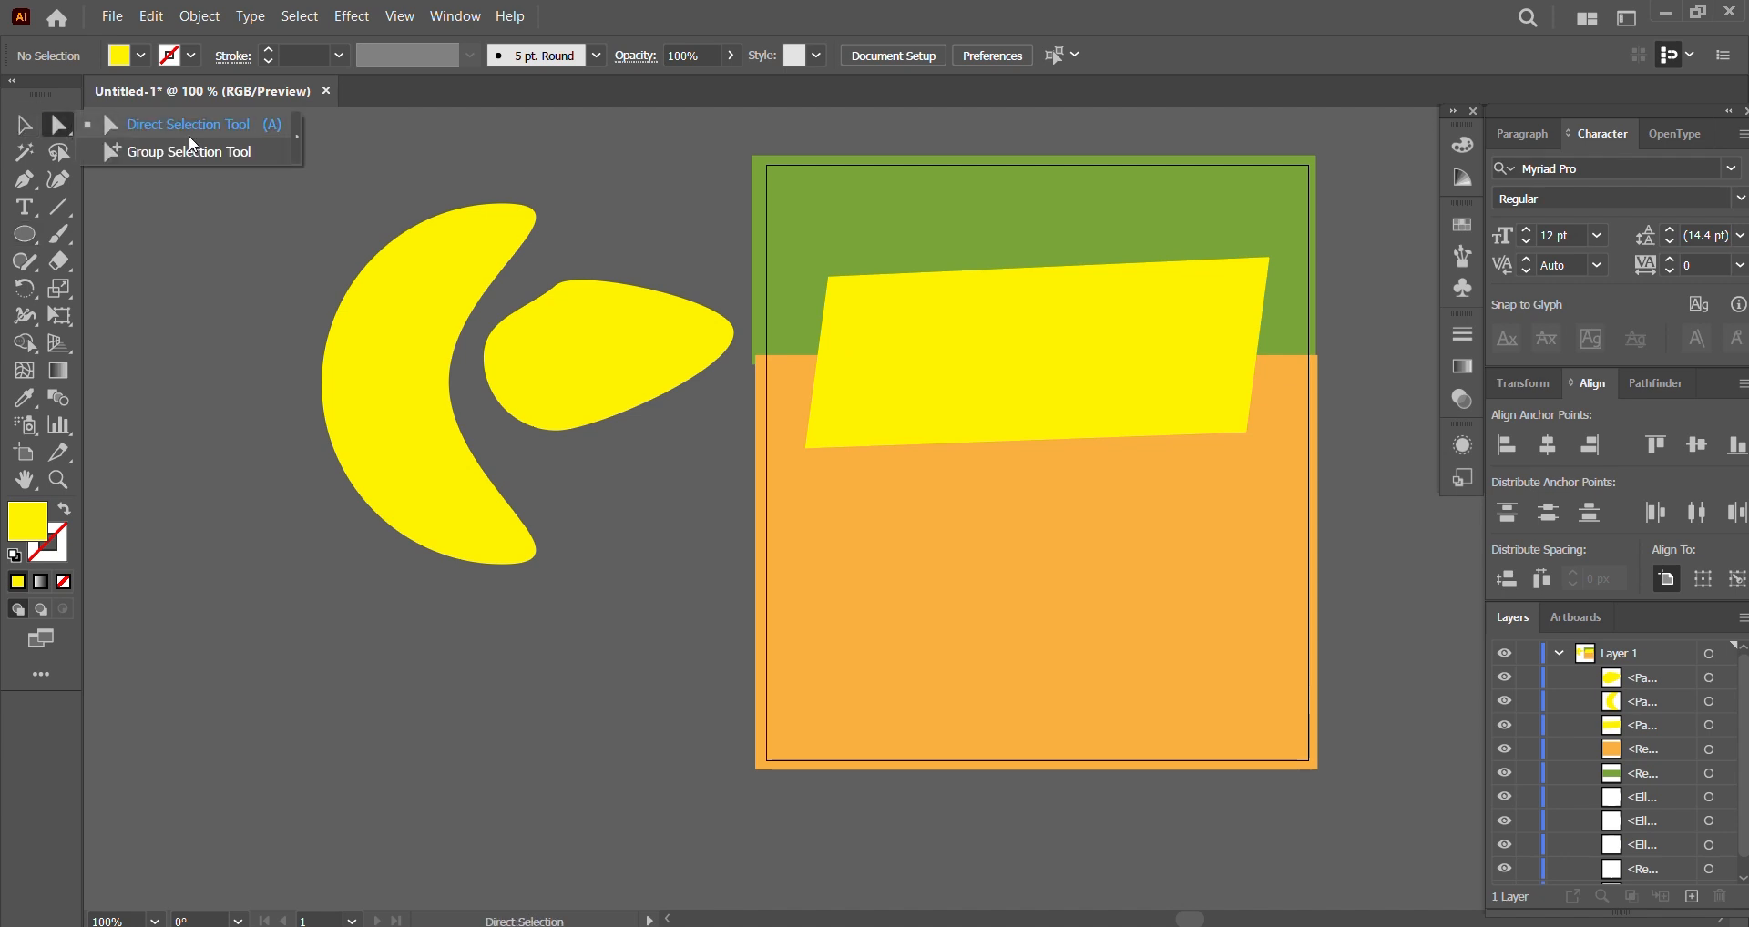
click(339, 318)
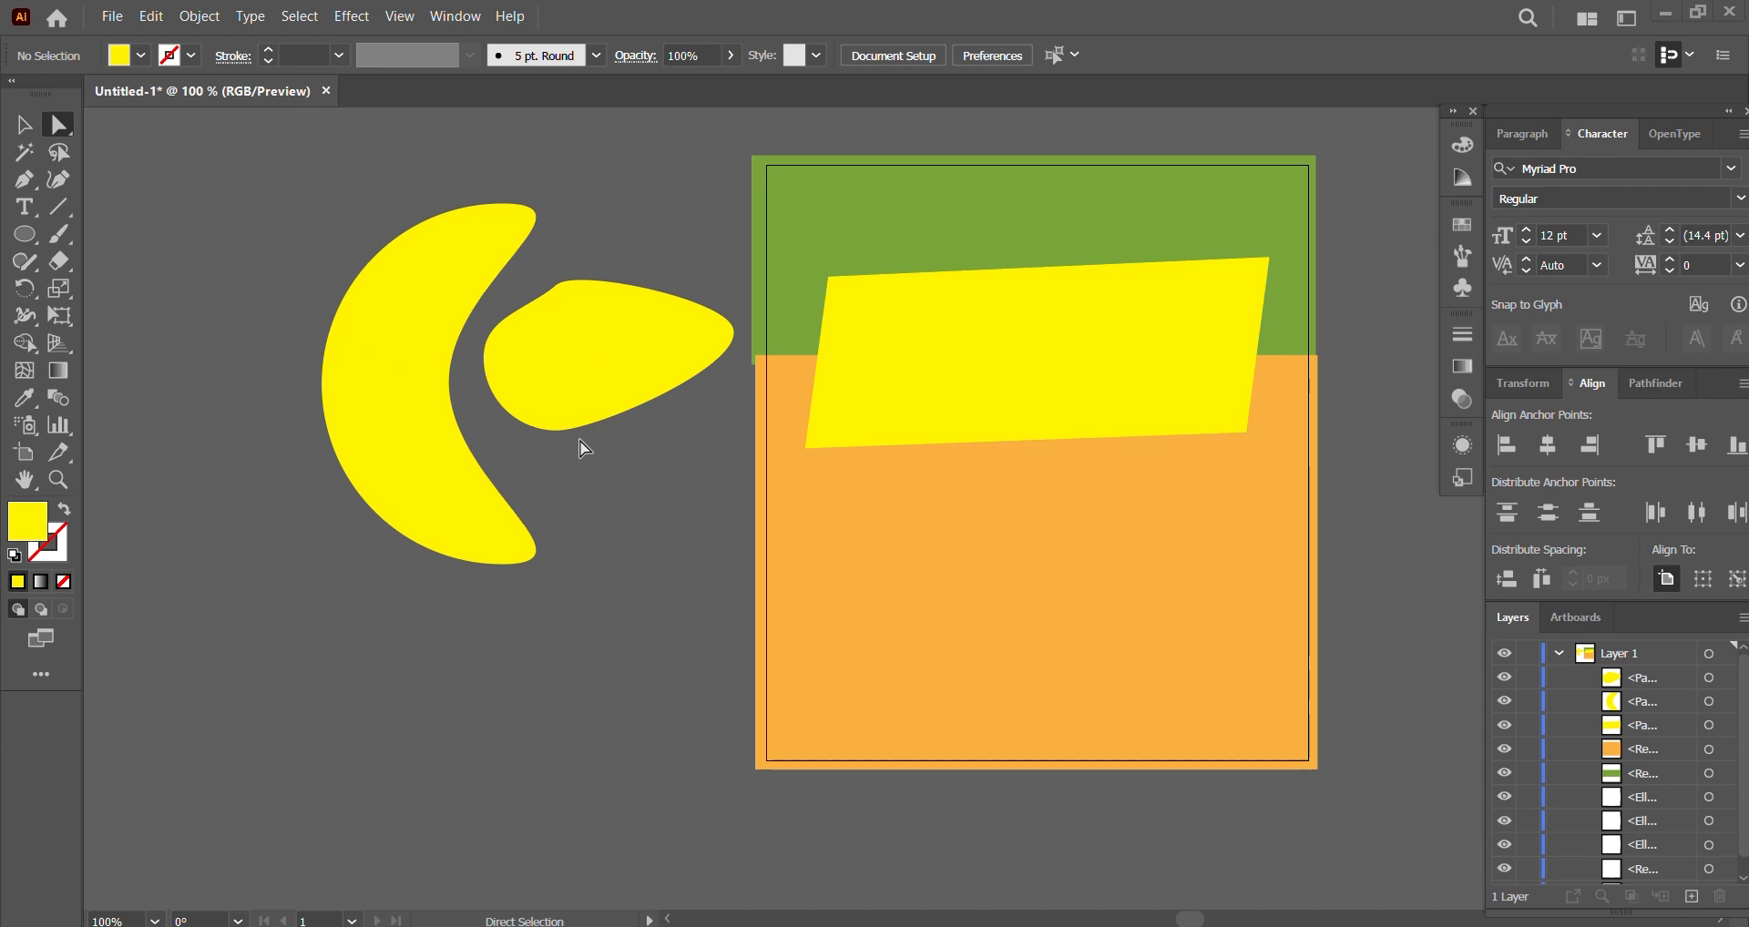
click(62, 130)
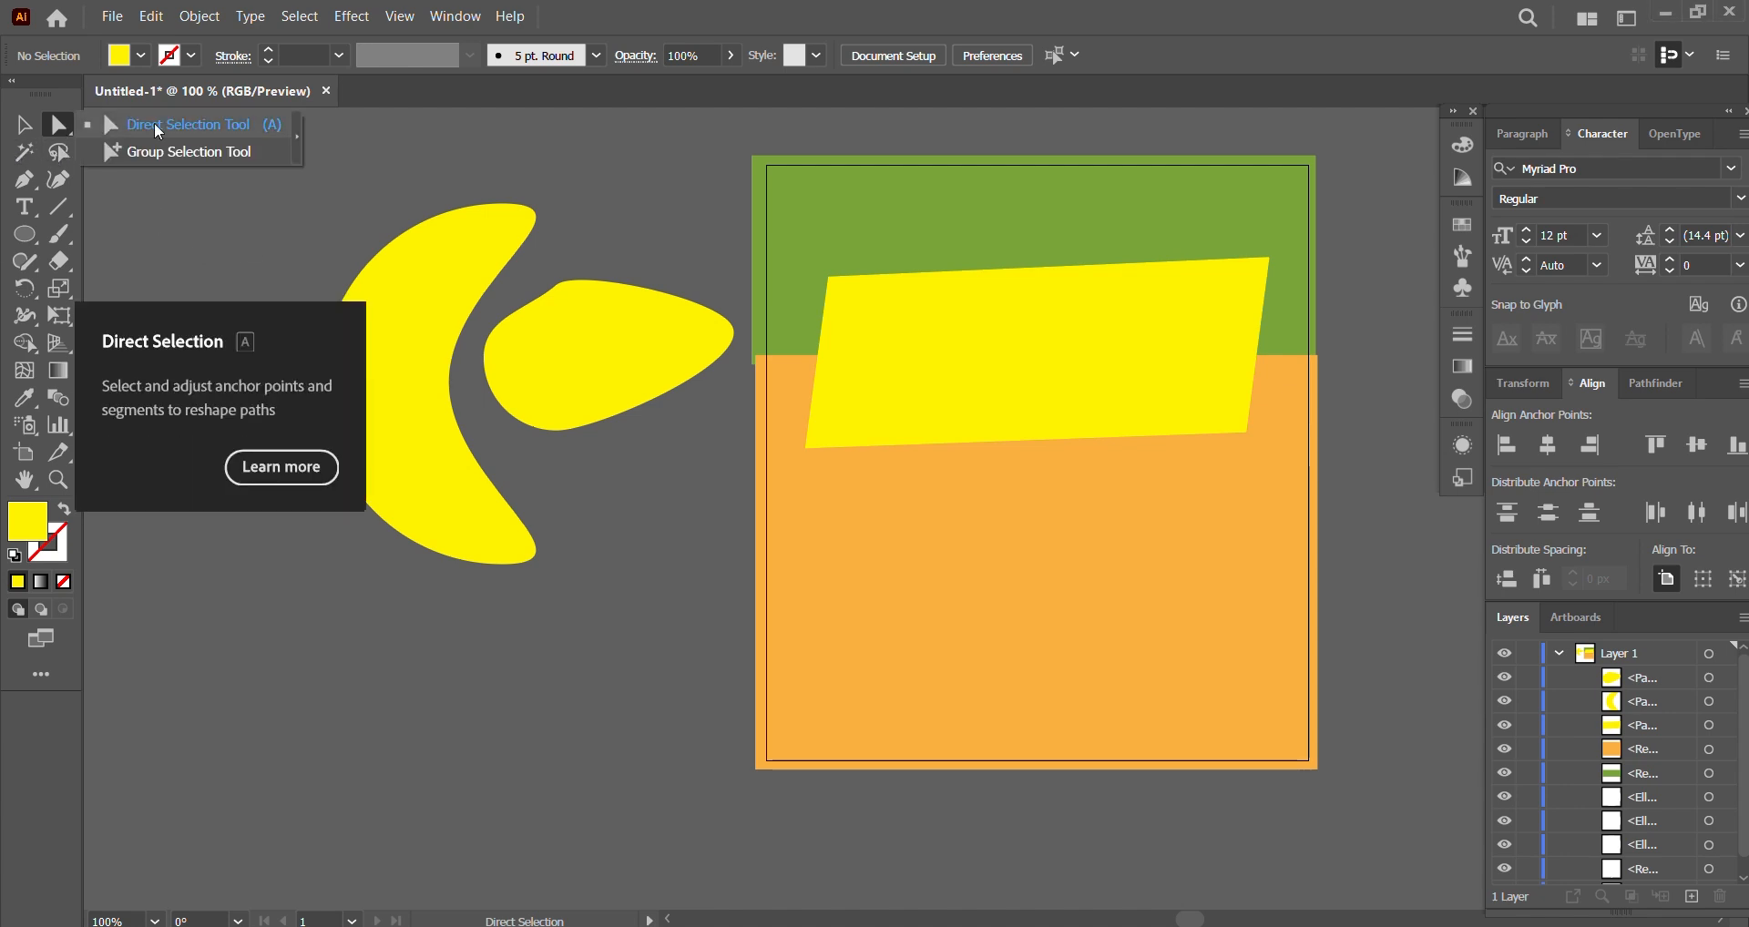
click(199, 155)
click(35, 128)
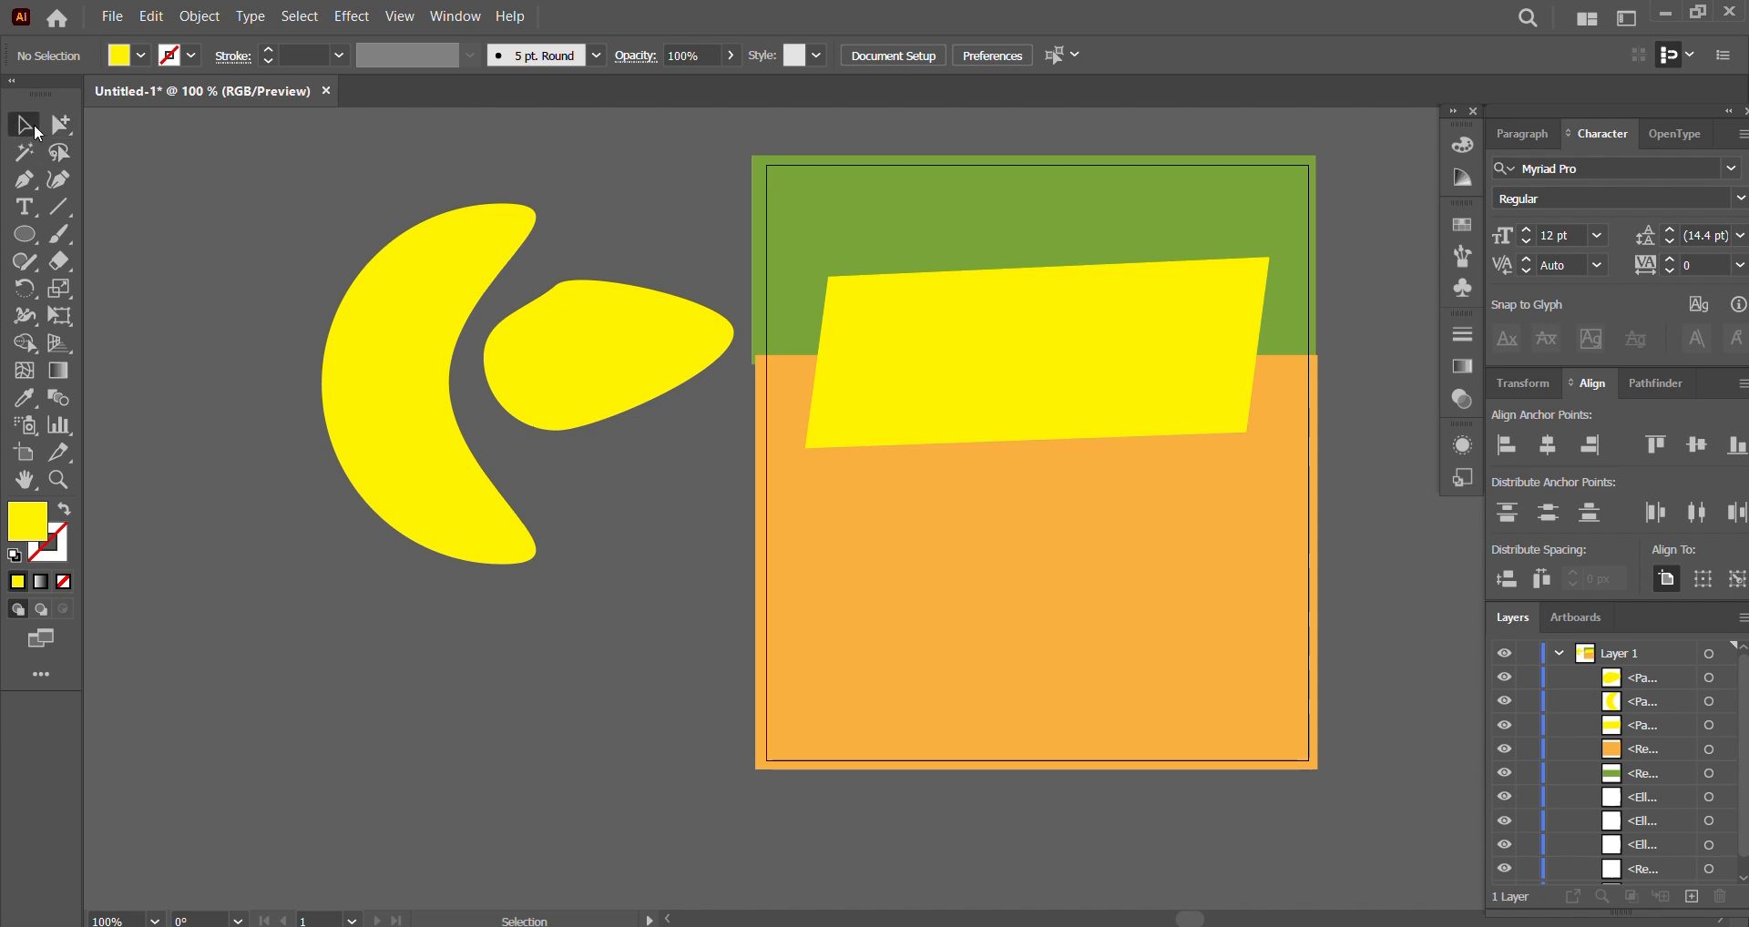
scroll(572, 511, down, 4)
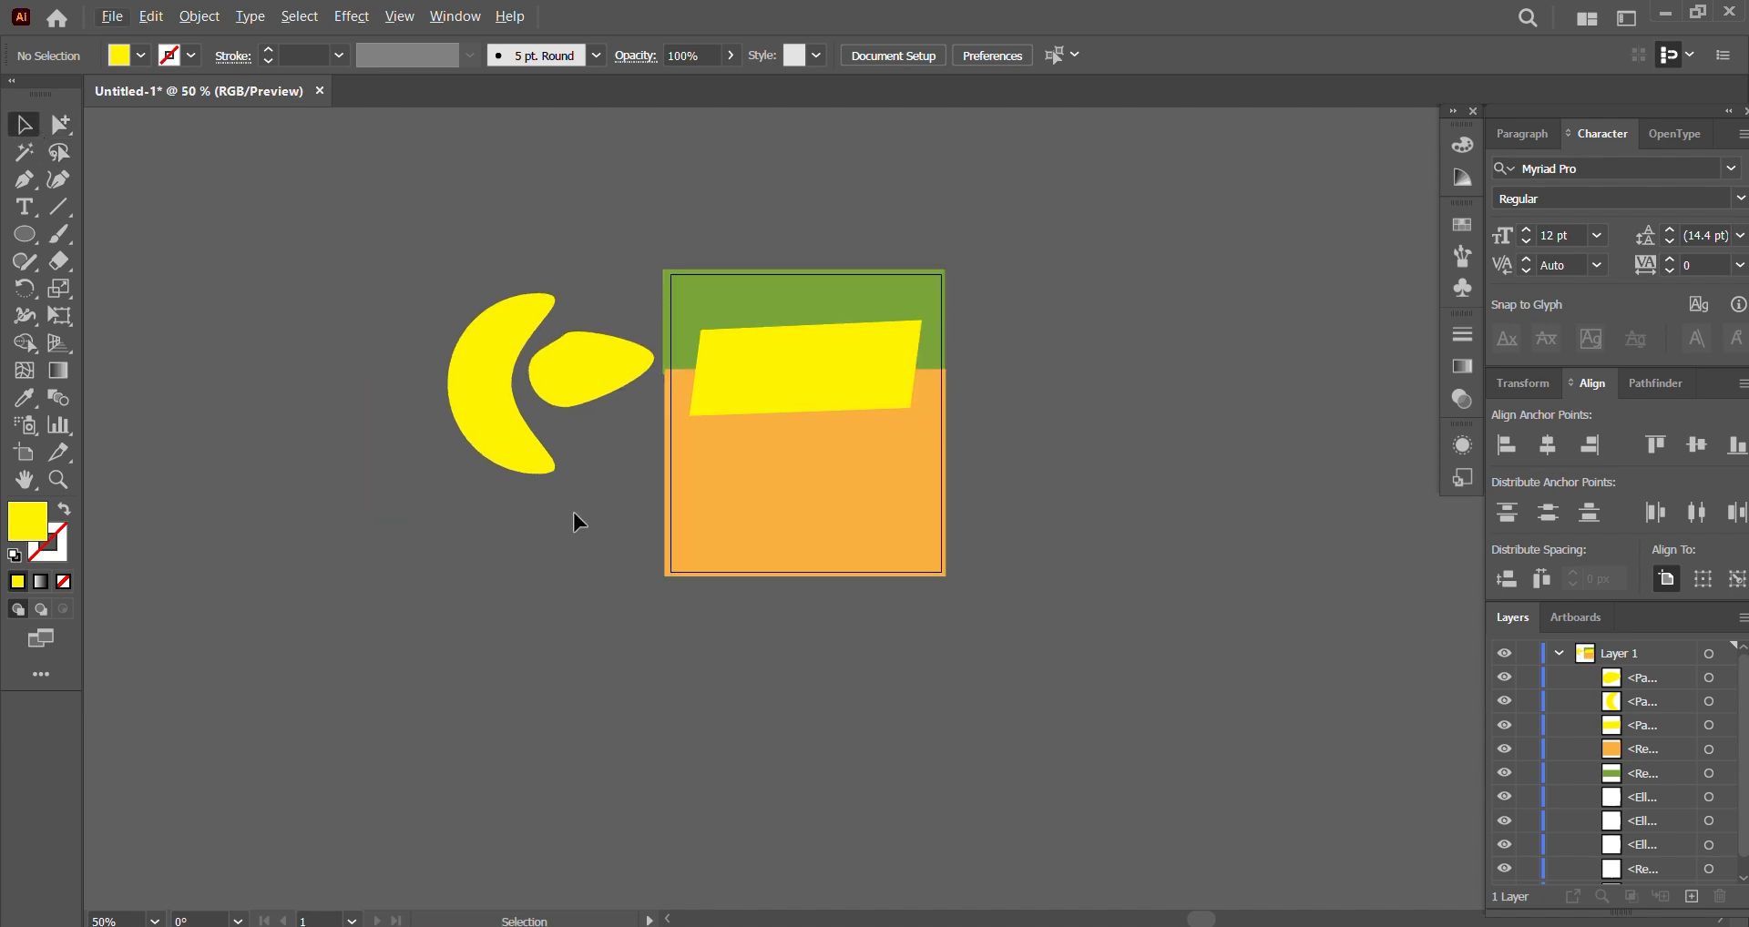
scroll(752, 529, down, 3)
scroll(1069, 555, down, 3)
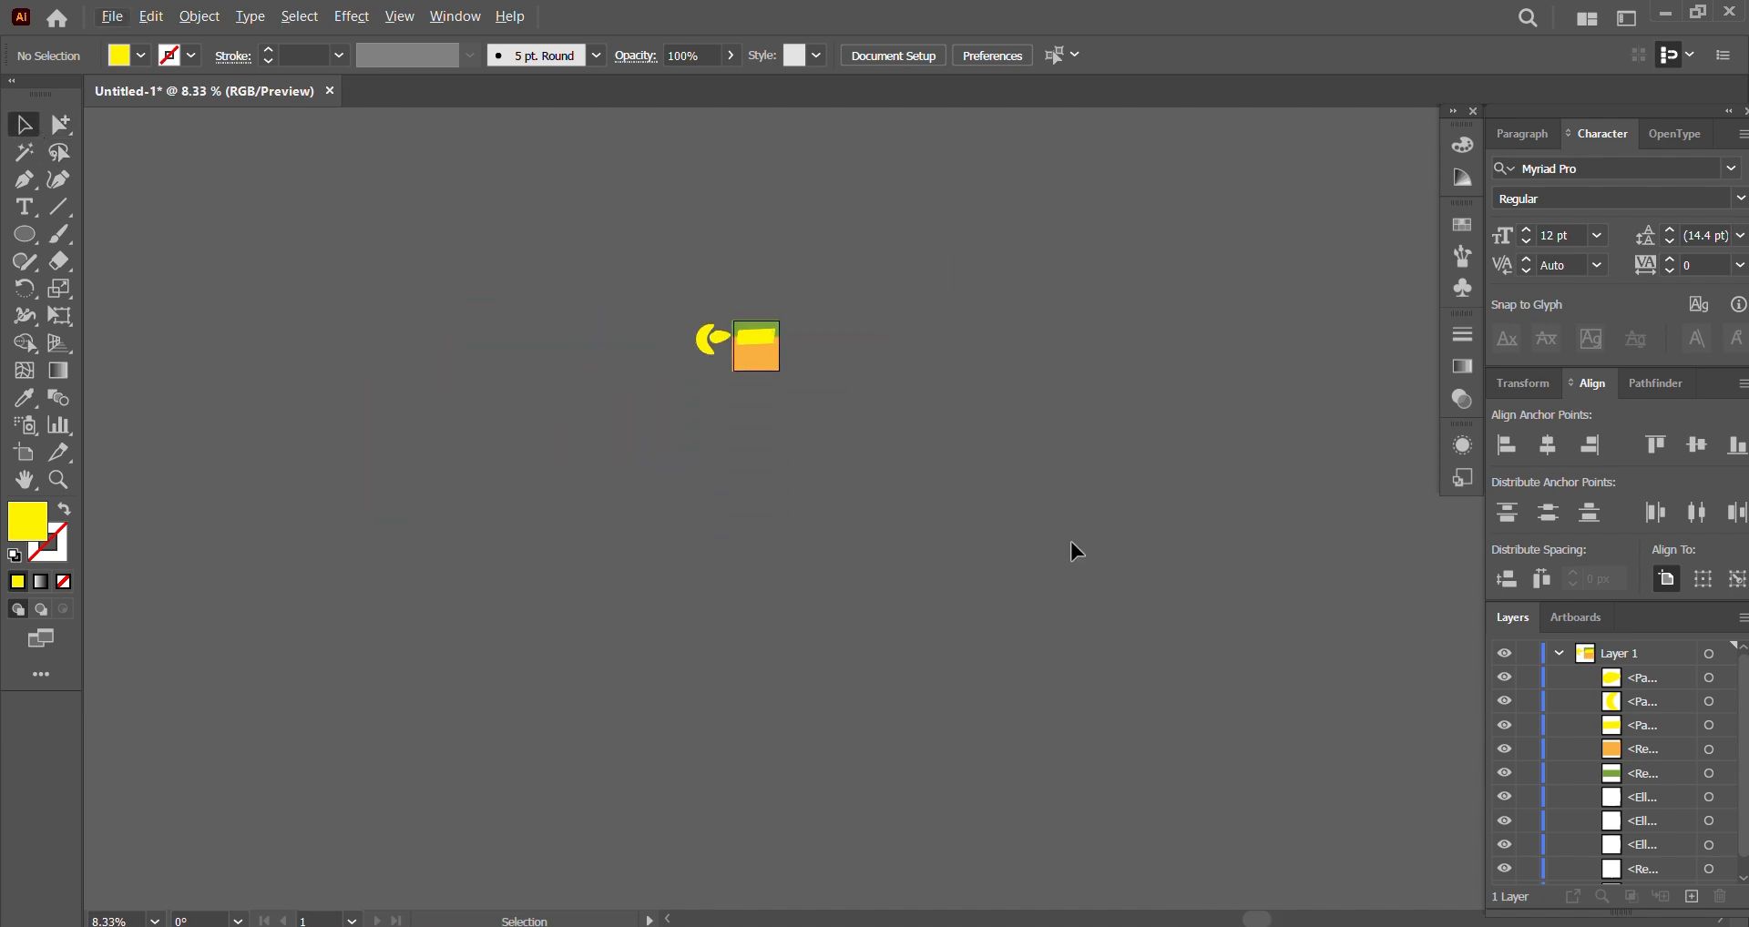
scroll(1108, 488, down, 2)
scroll(1108, 488, up, 2)
scroll(964, 625, up, 4)
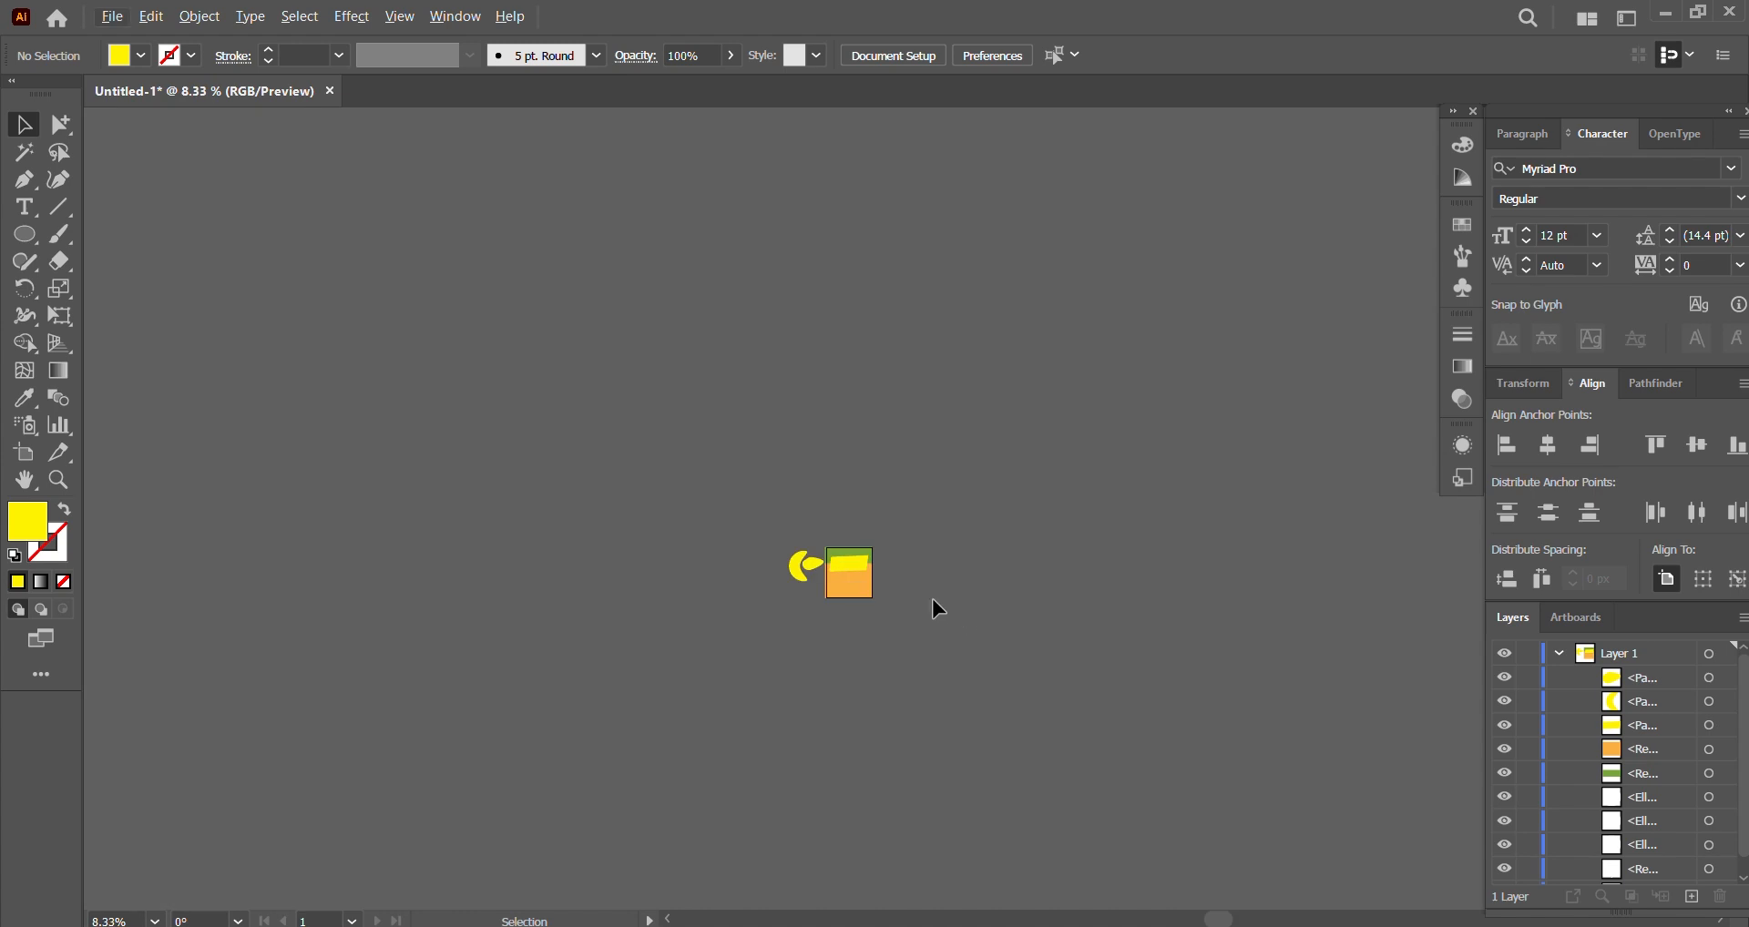
scroll(972, 570, down, 2)
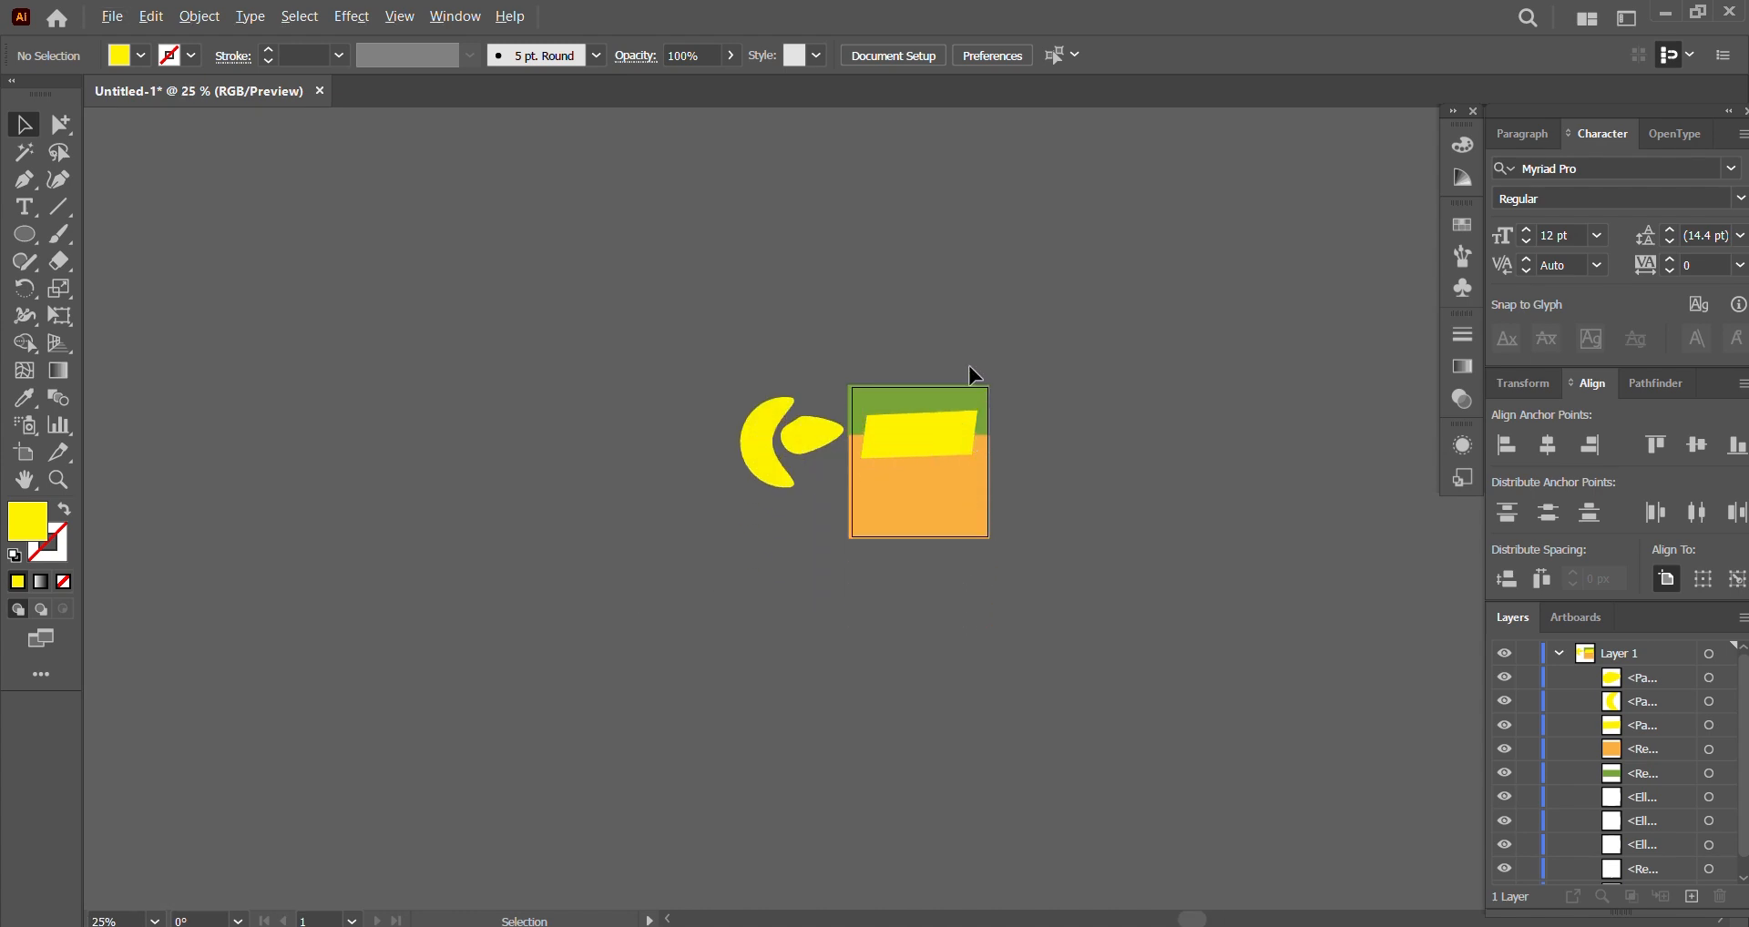
scroll(987, 440, up, 2)
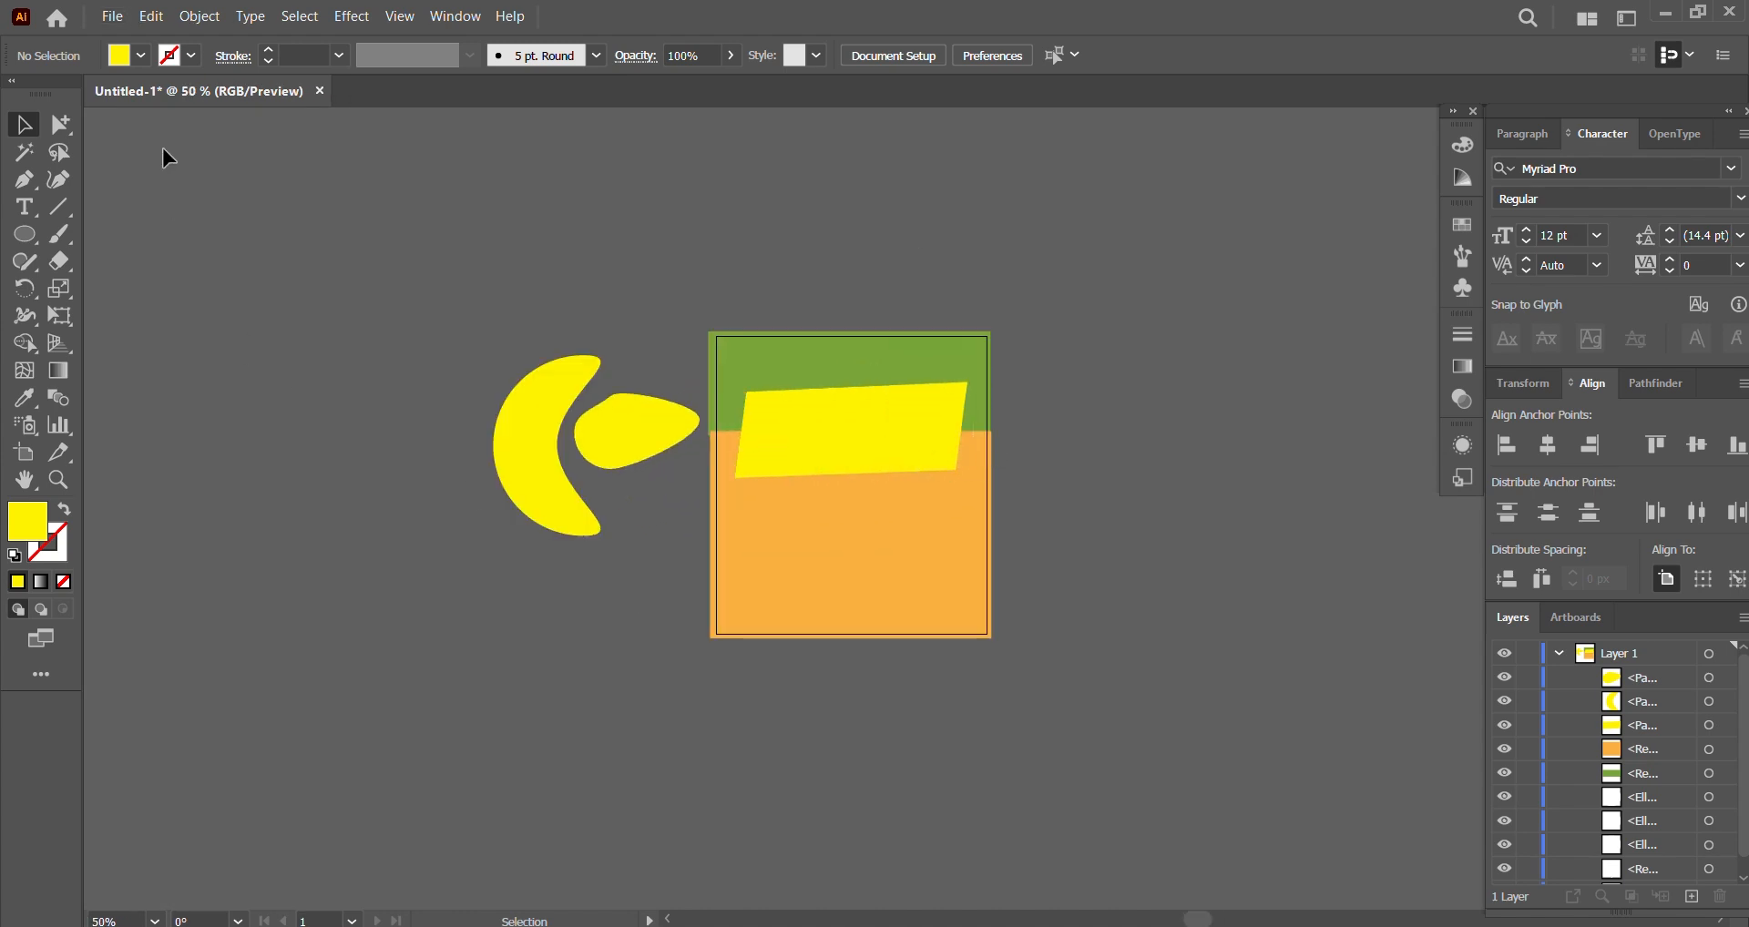
click(64, 138)
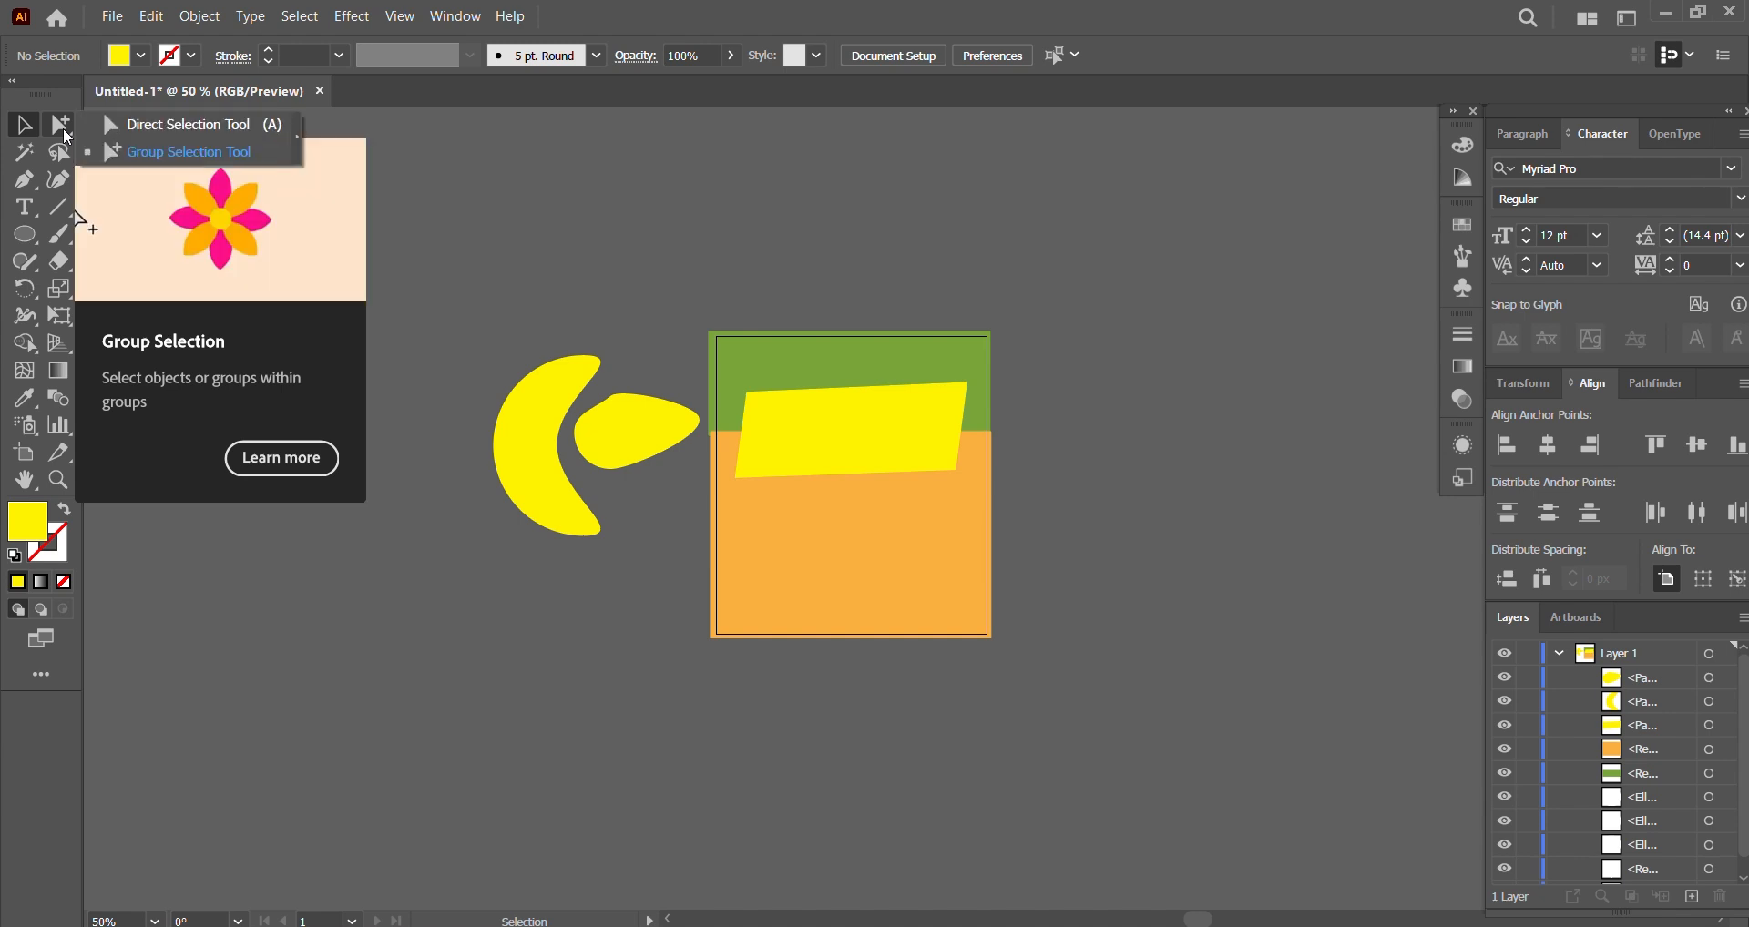
click(60, 133)
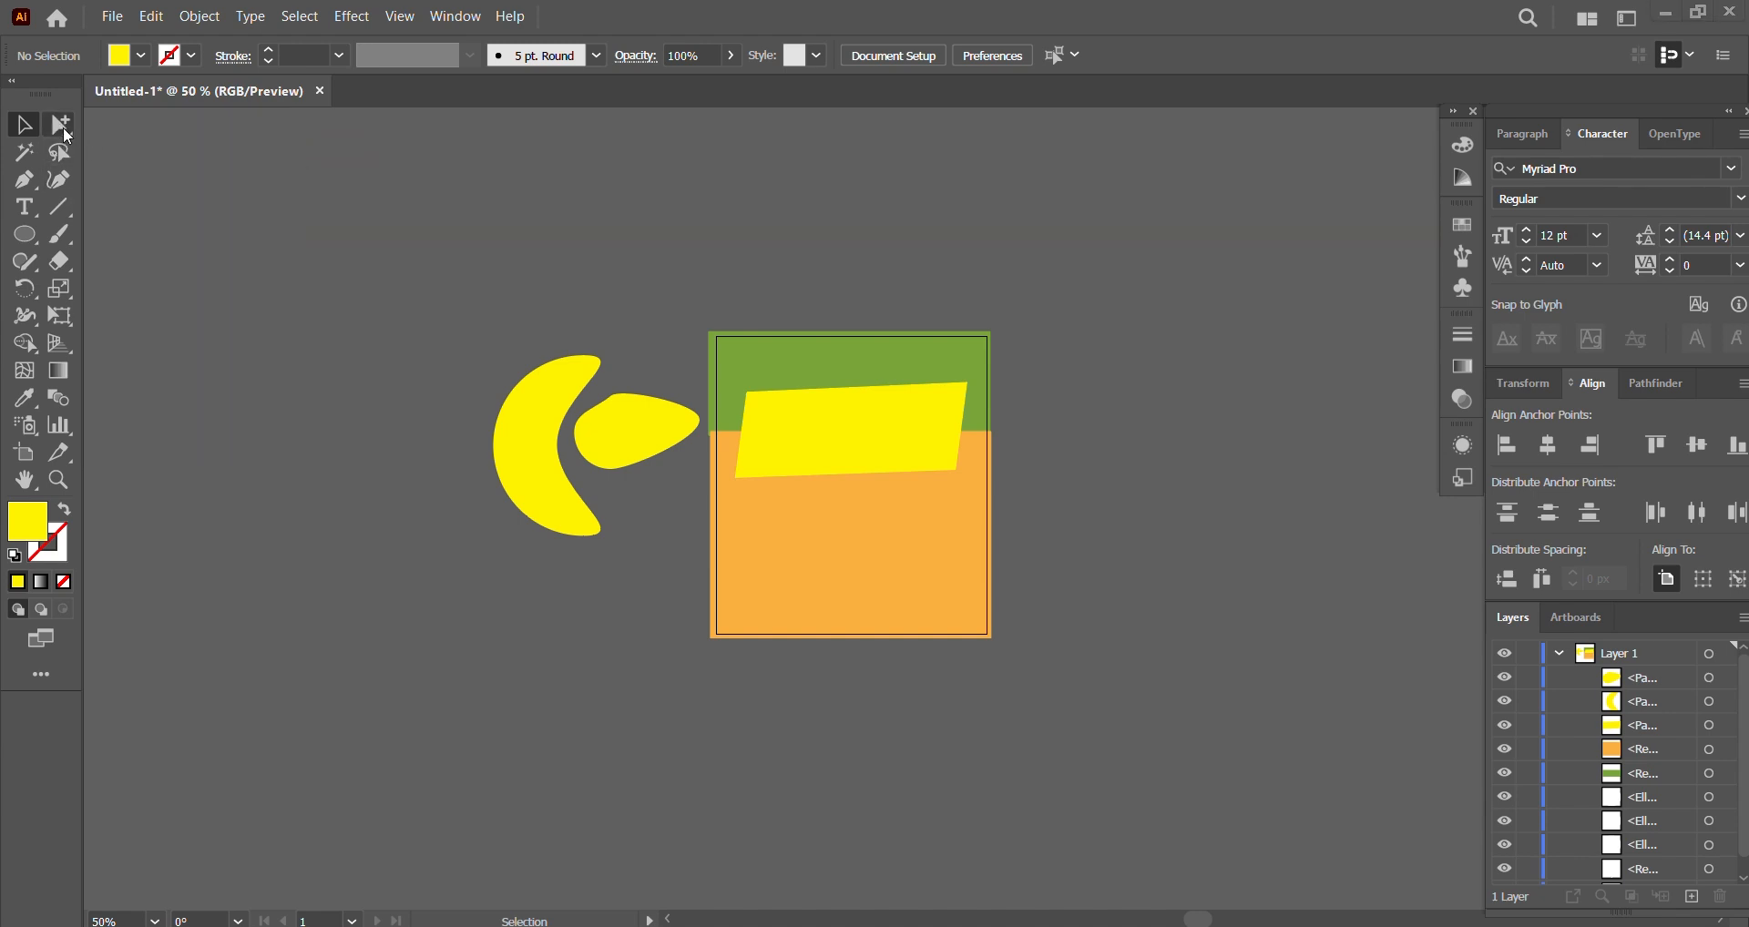
click(66, 134)
click(115, 145)
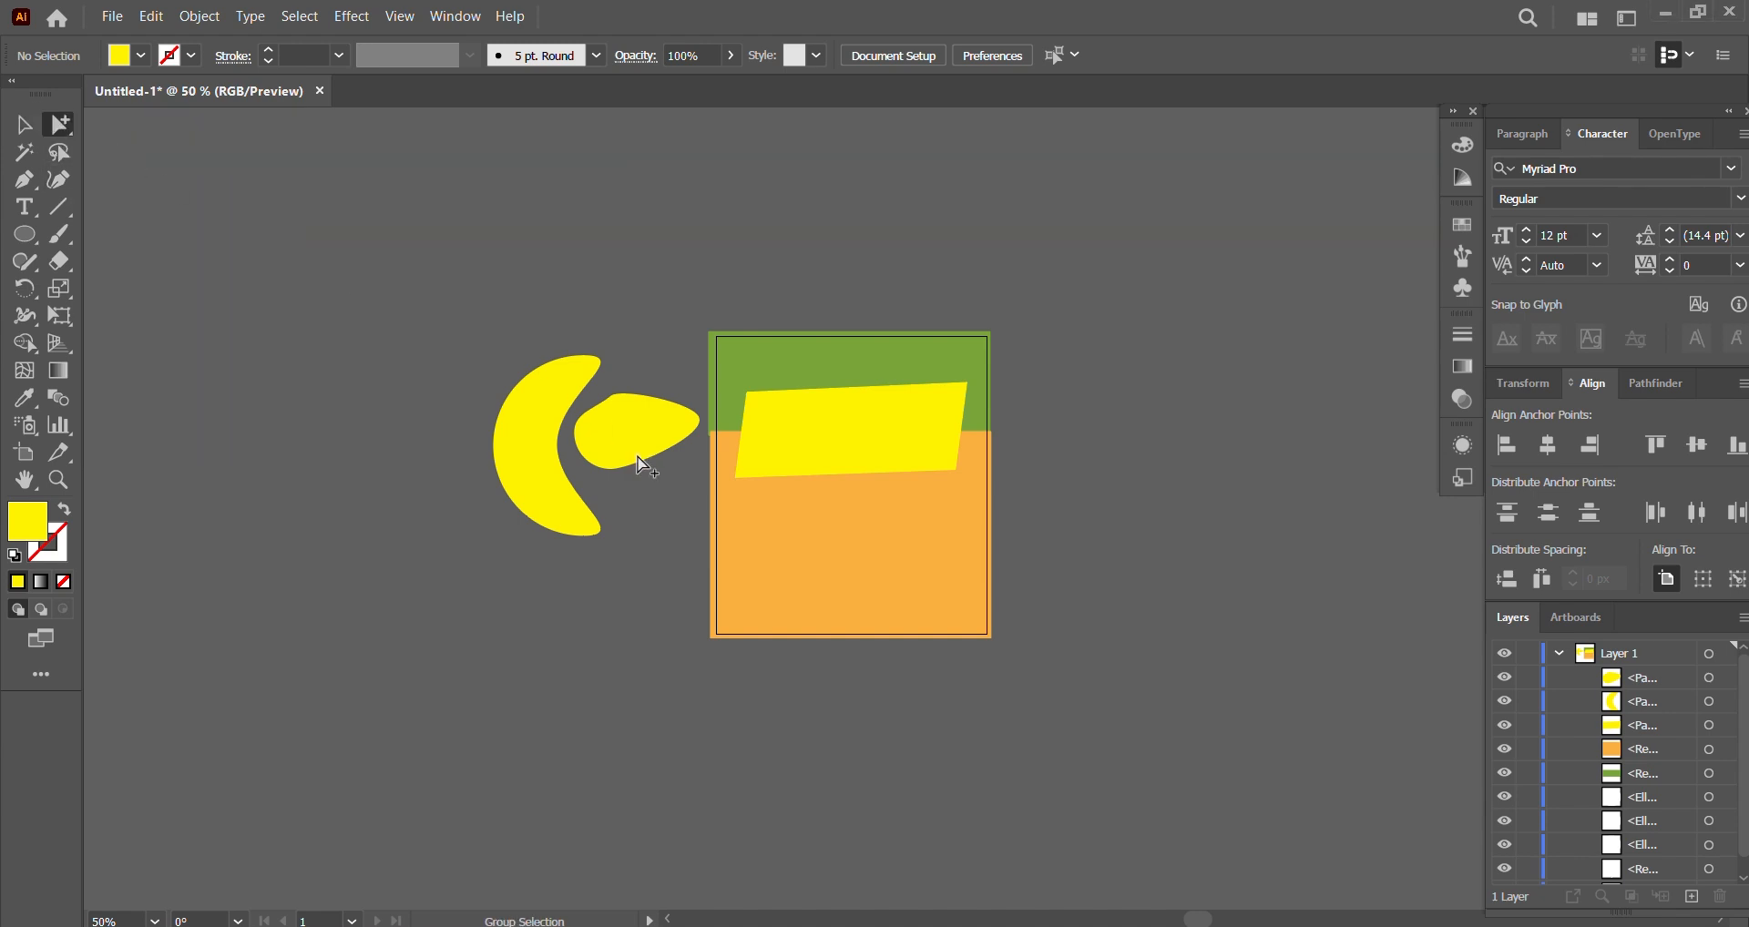
scroll(646, 466, down, 1)
scroll(646, 466, down, 2)
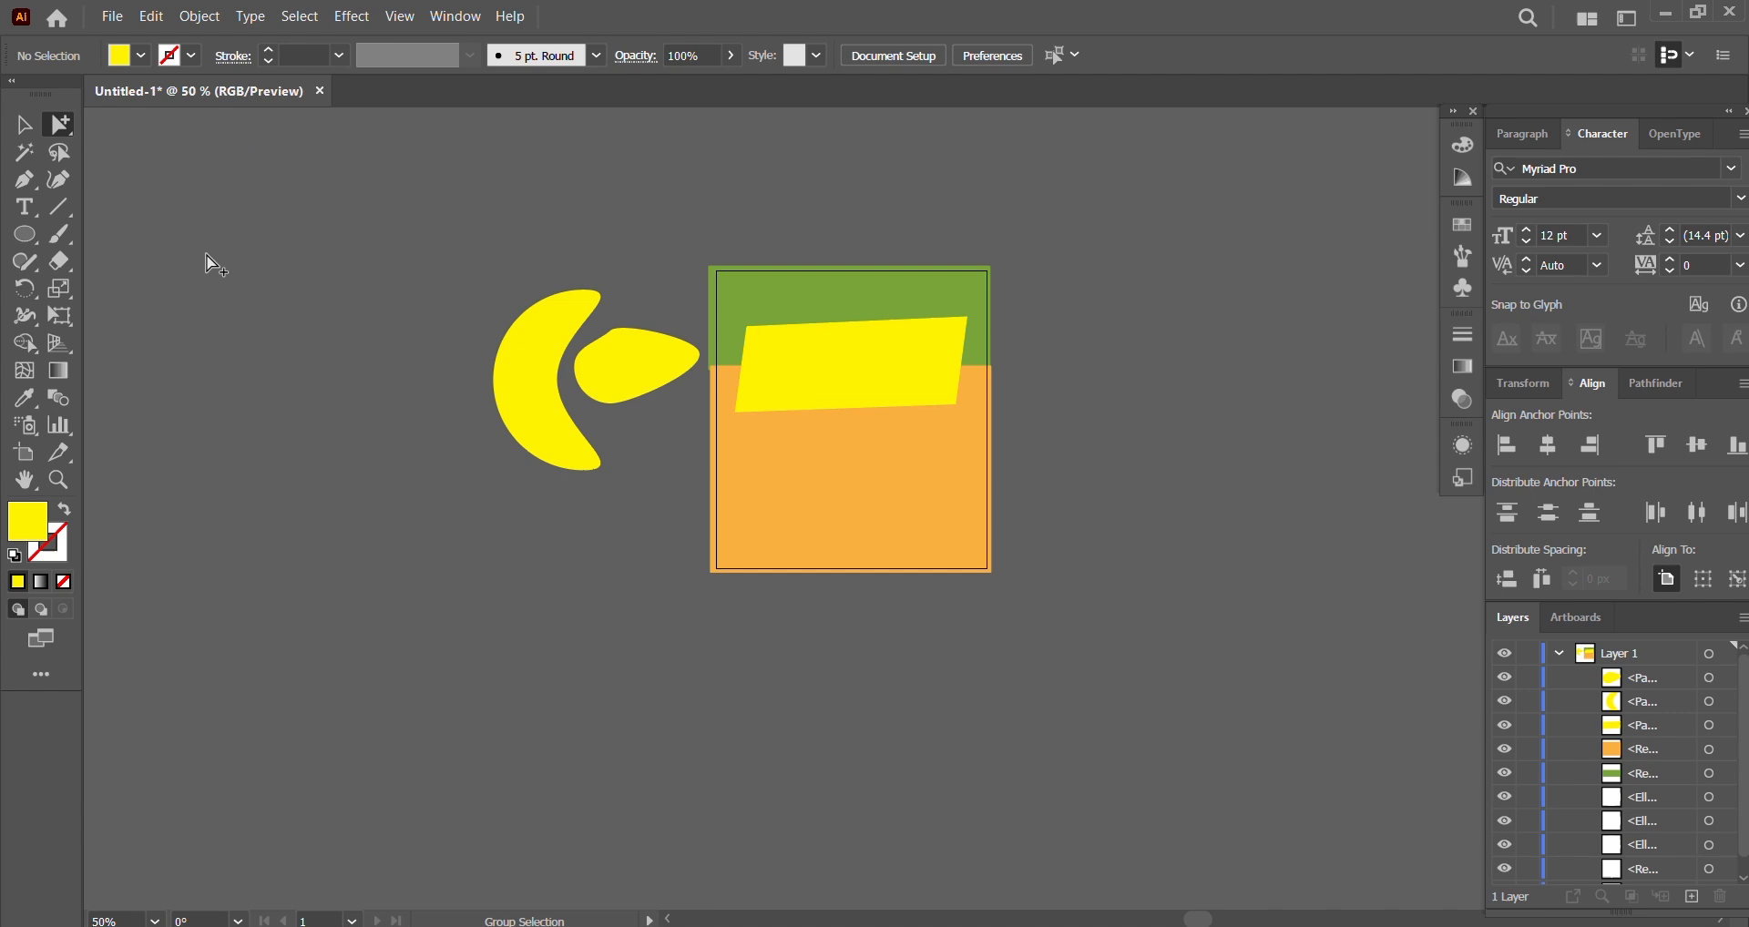
Step: Draw a wide yellow rectangle on the empty canvas to the right of the artboard with the Rectangle tool
click(25, 234)
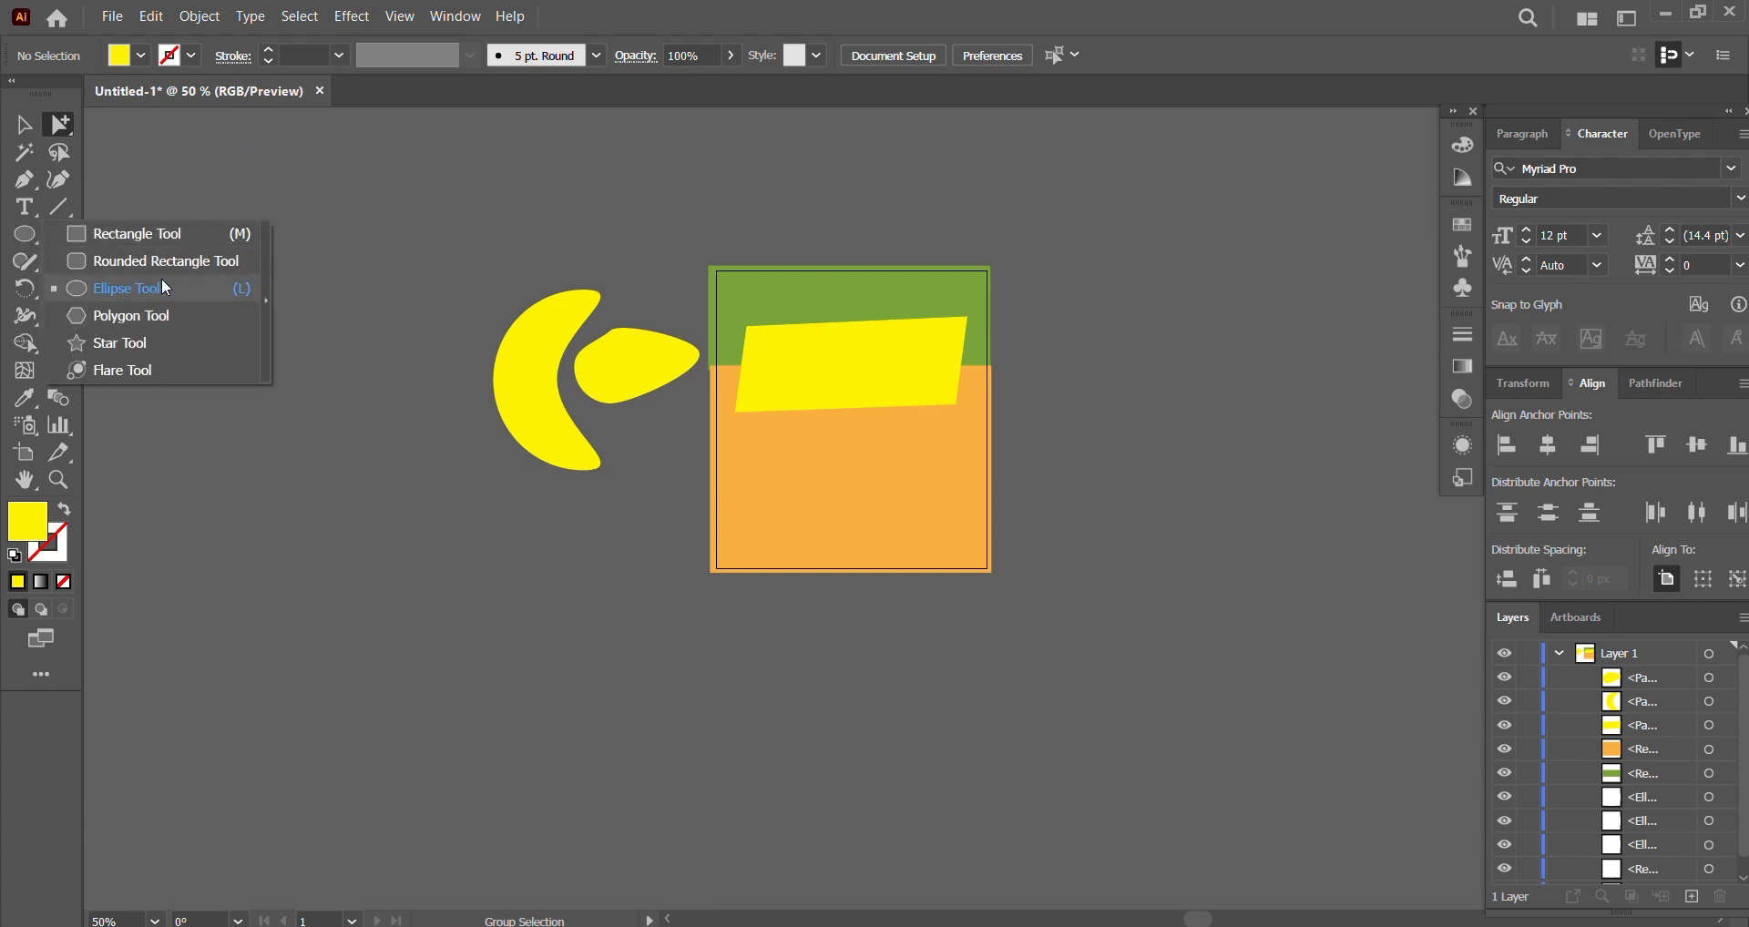
click(155, 239)
scroll(183, 265, down, 4)
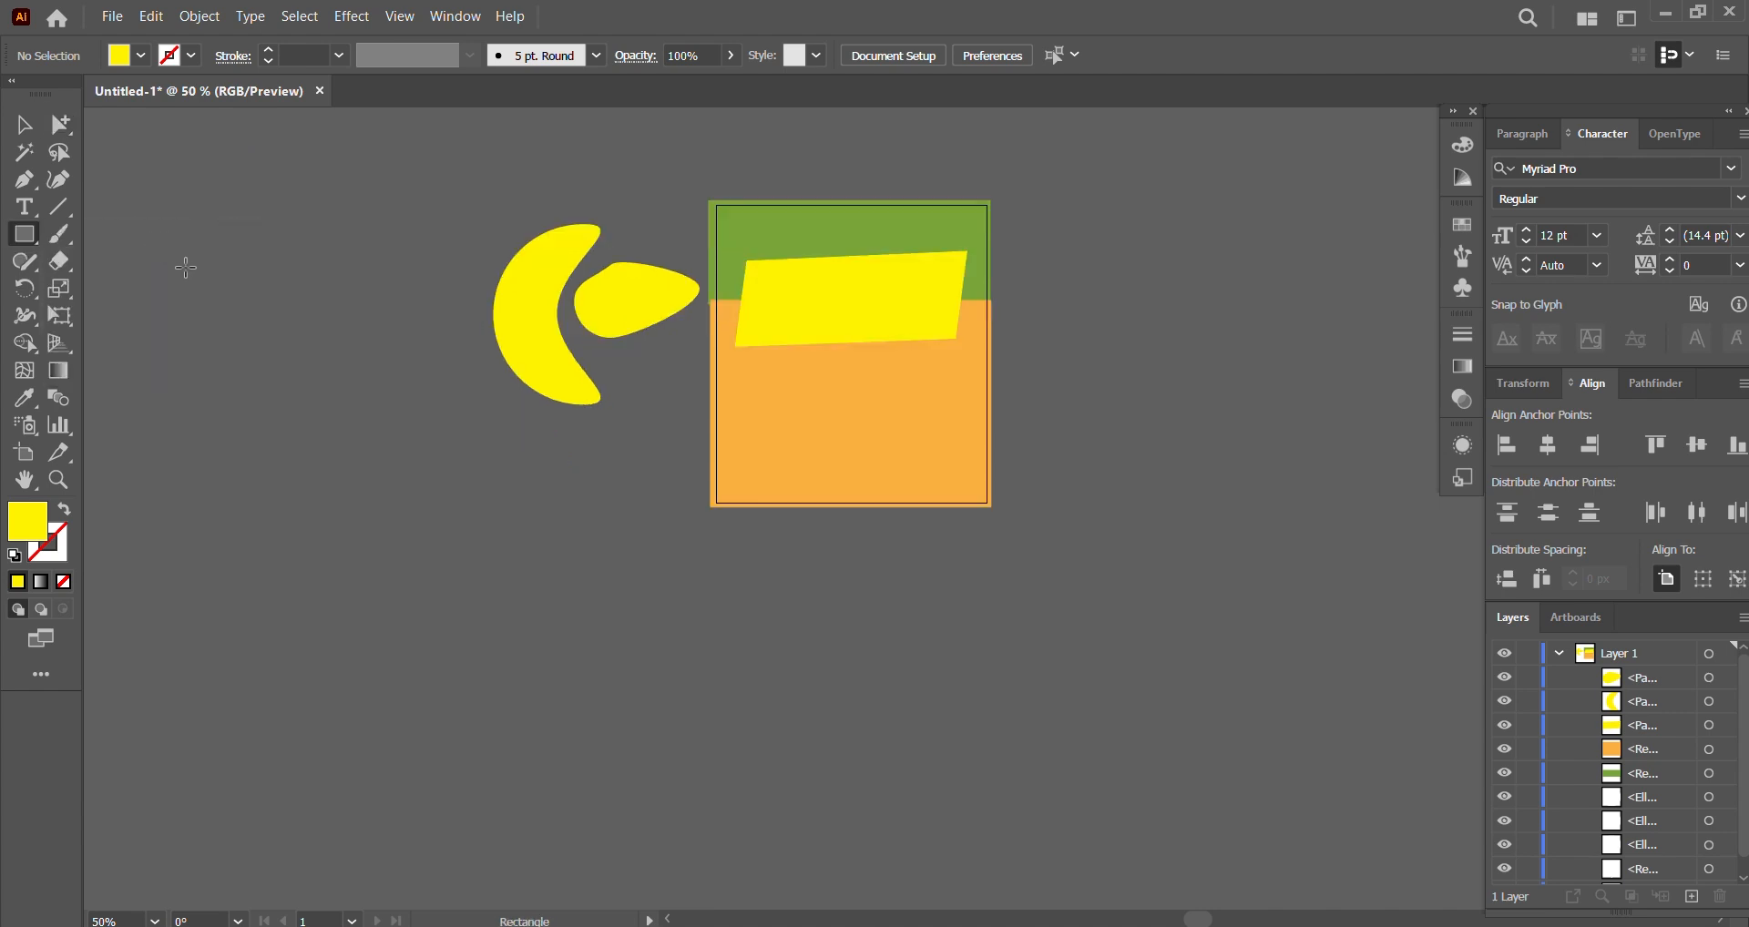
scroll(887, 502, down, 1)
scroll(1261, 293, up, 1)
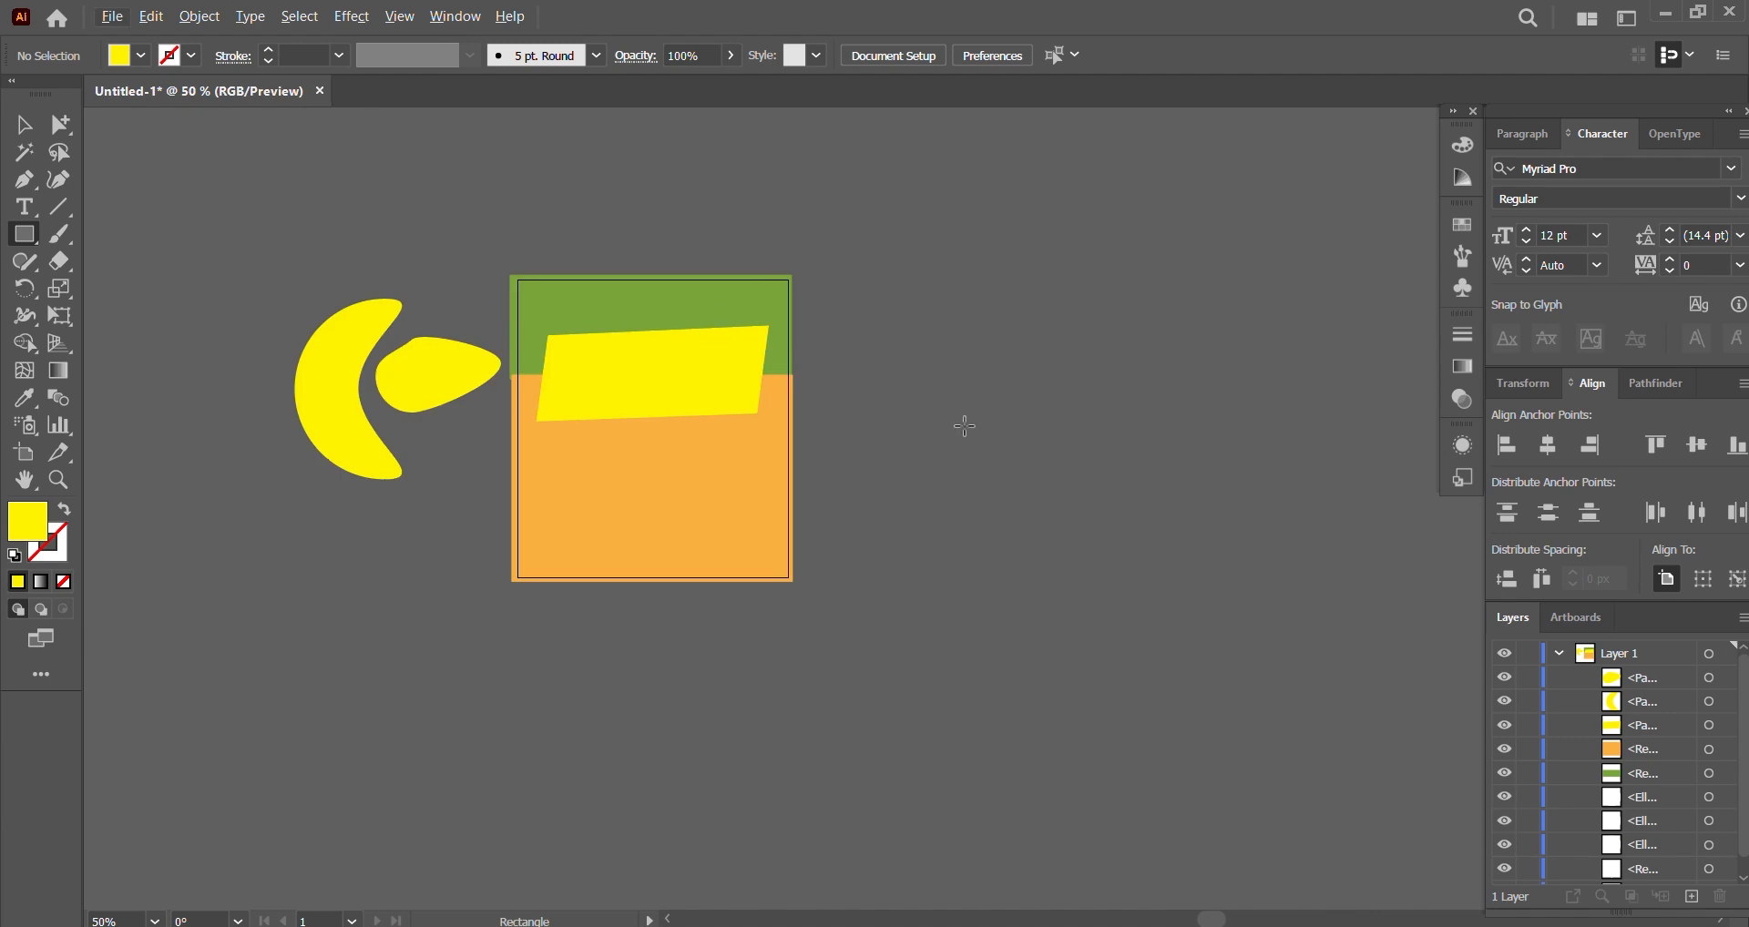
drag(989, 373, 1273, 466)
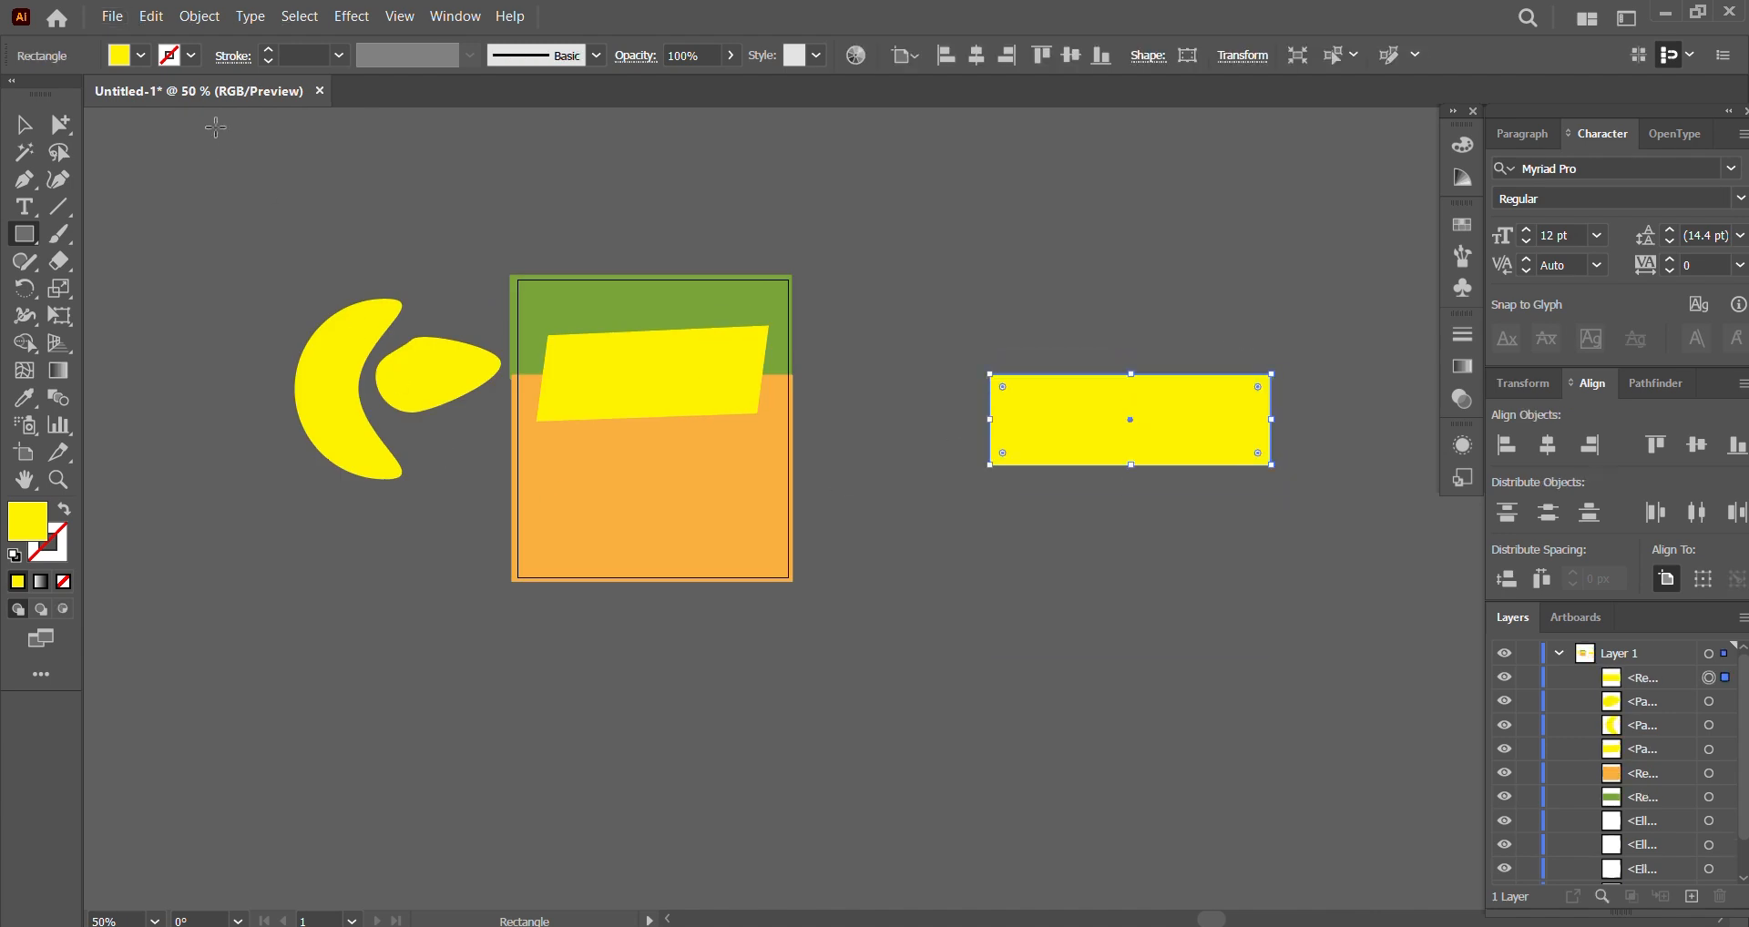
Step: Fill the new rectangle with light green and fully round its upper-left and lower-right corners into a leaf shape
click(141, 56)
click(78, 114)
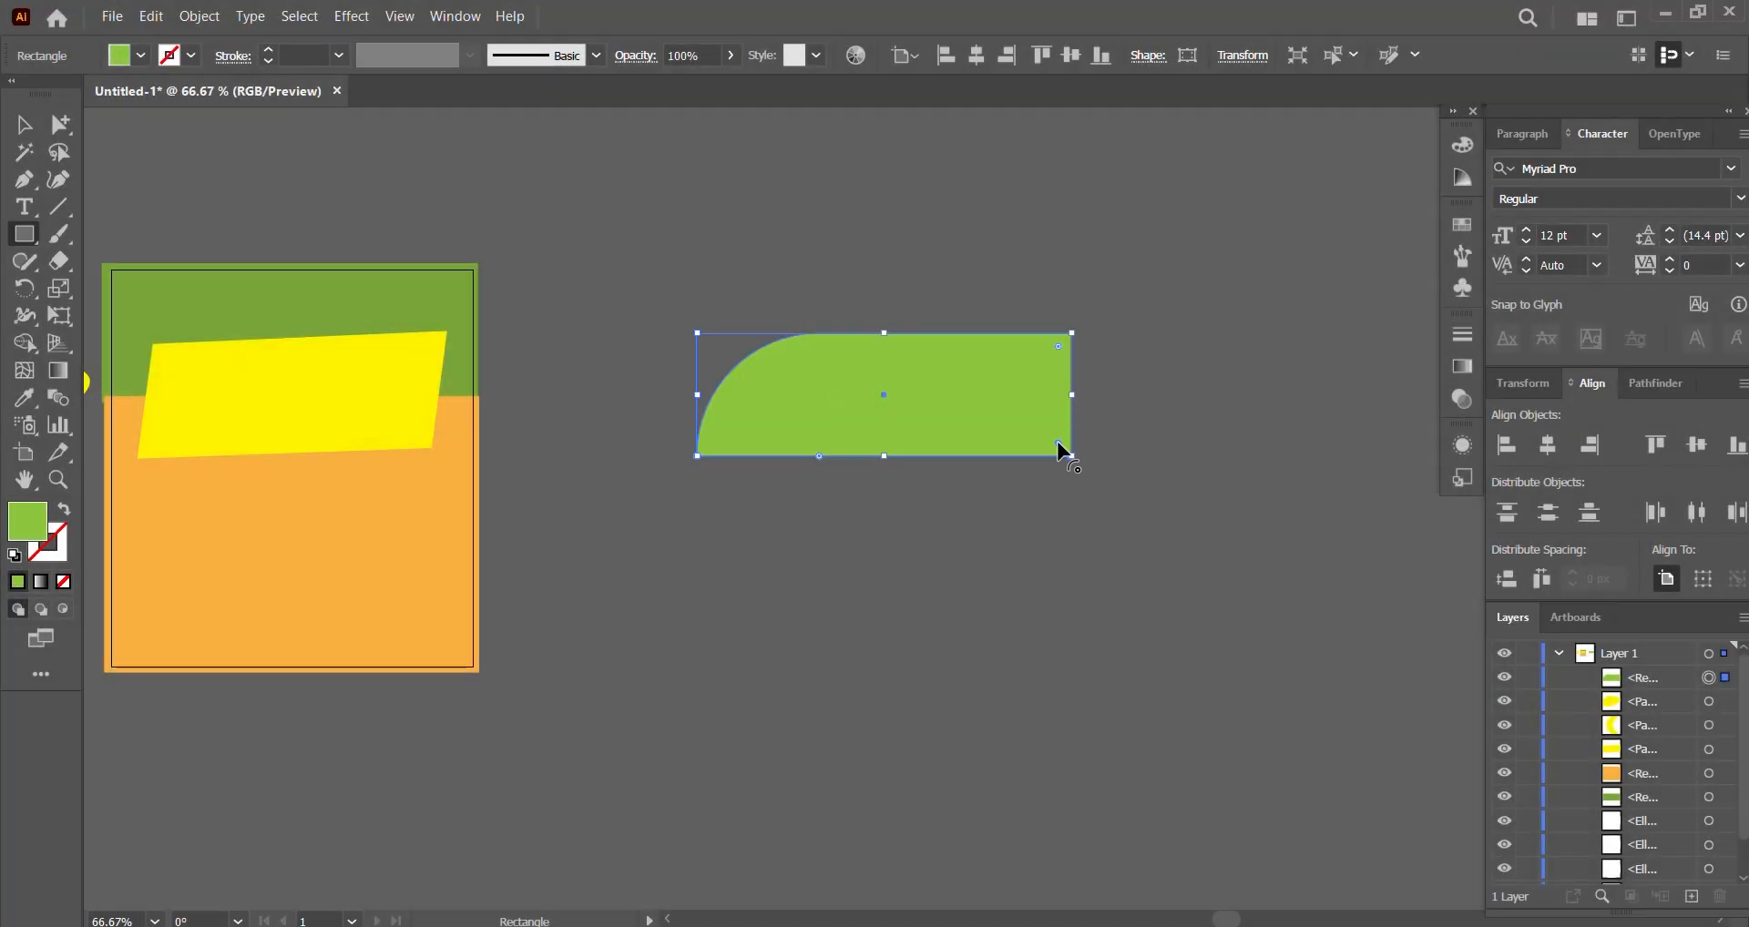
drag(1057, 441, 951, 309)
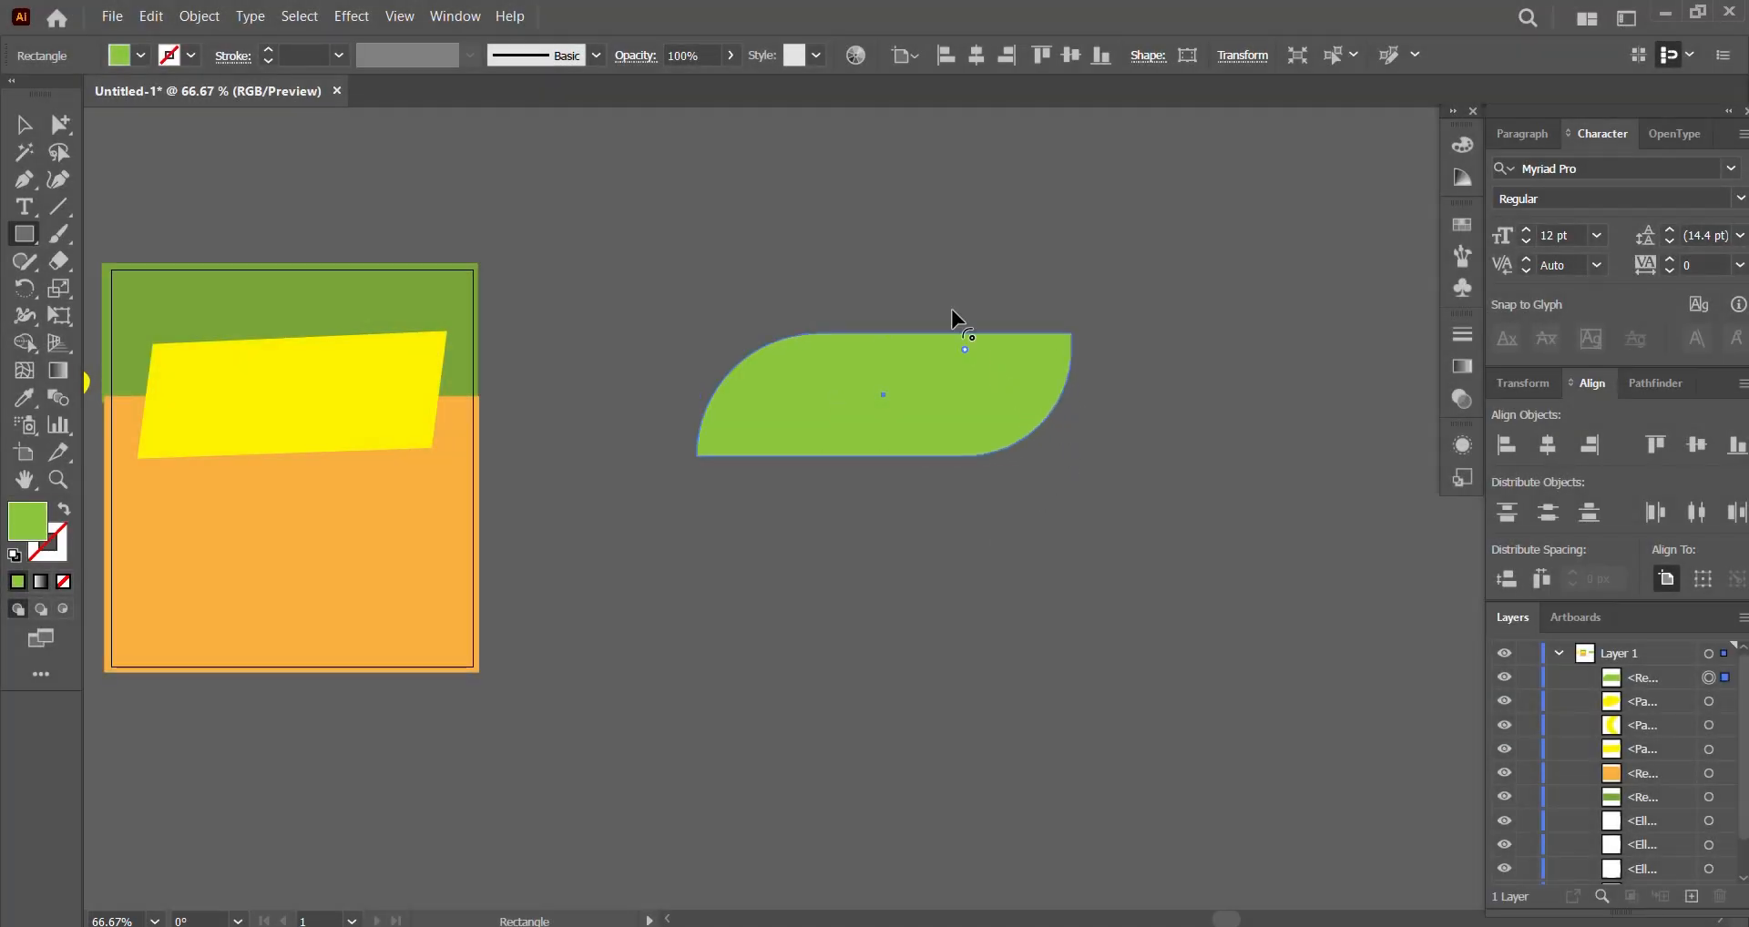
click(24, 124)
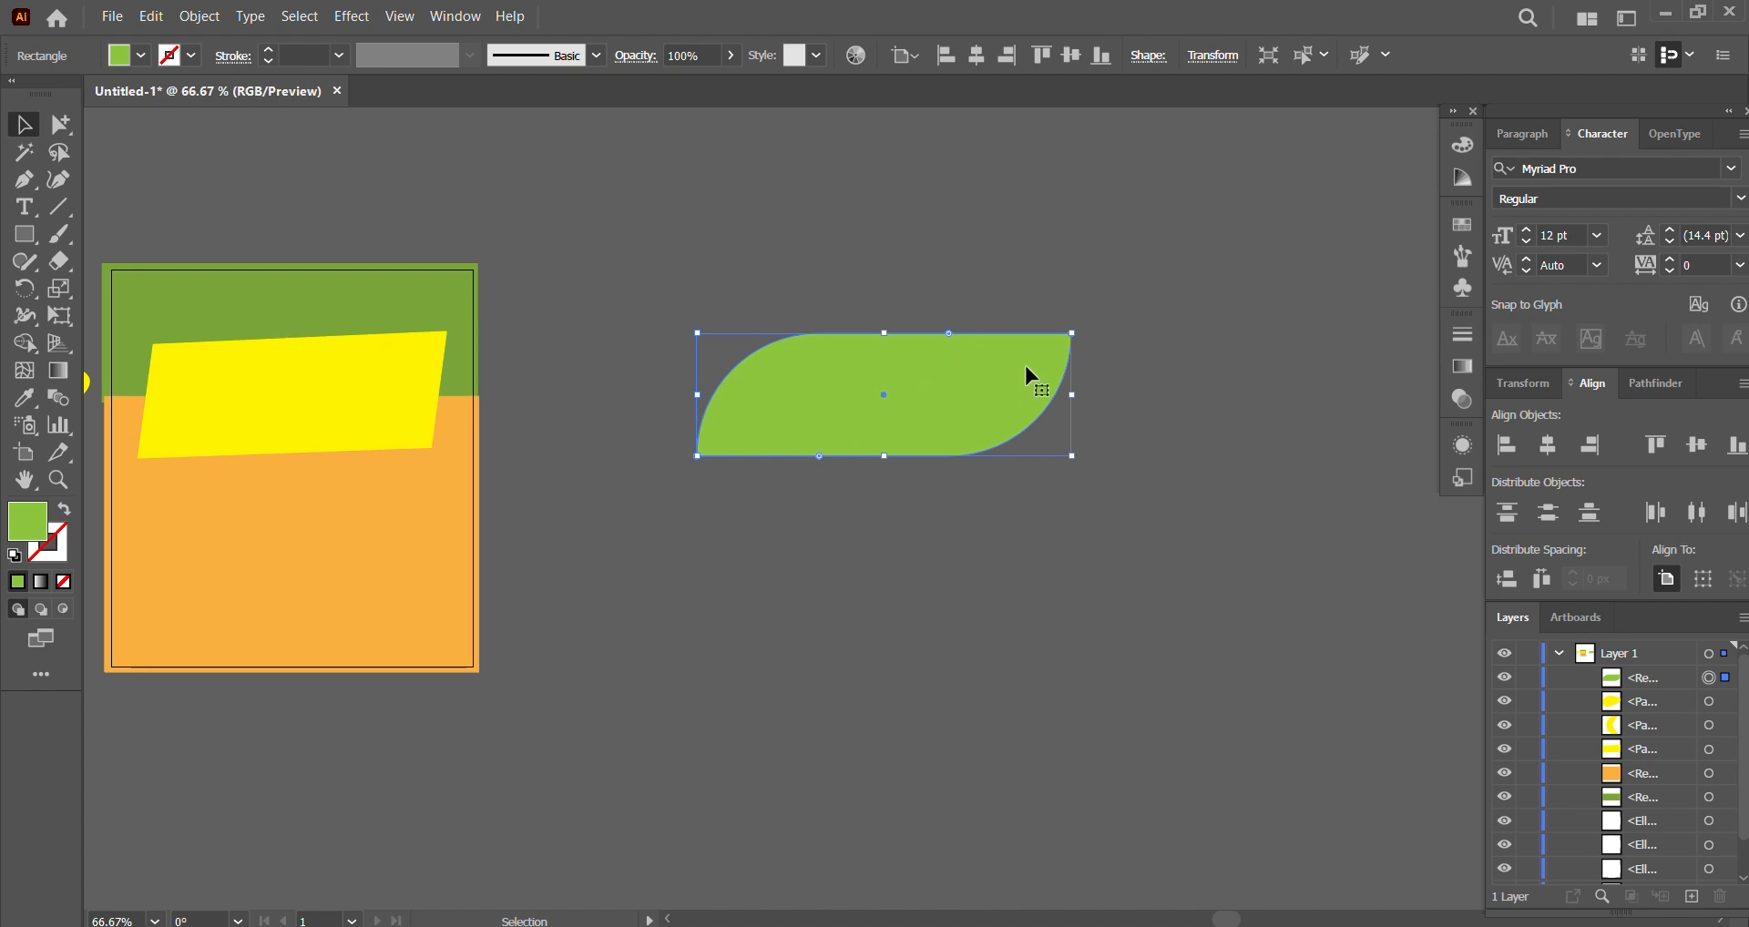
Step: Narrow the leaf shape and place two copies of it, one joined corner to corner diagonally and one just below
drag(1073, 394, 921, 383)
click(1011, 397)
drag(812, 390, 876, 516)
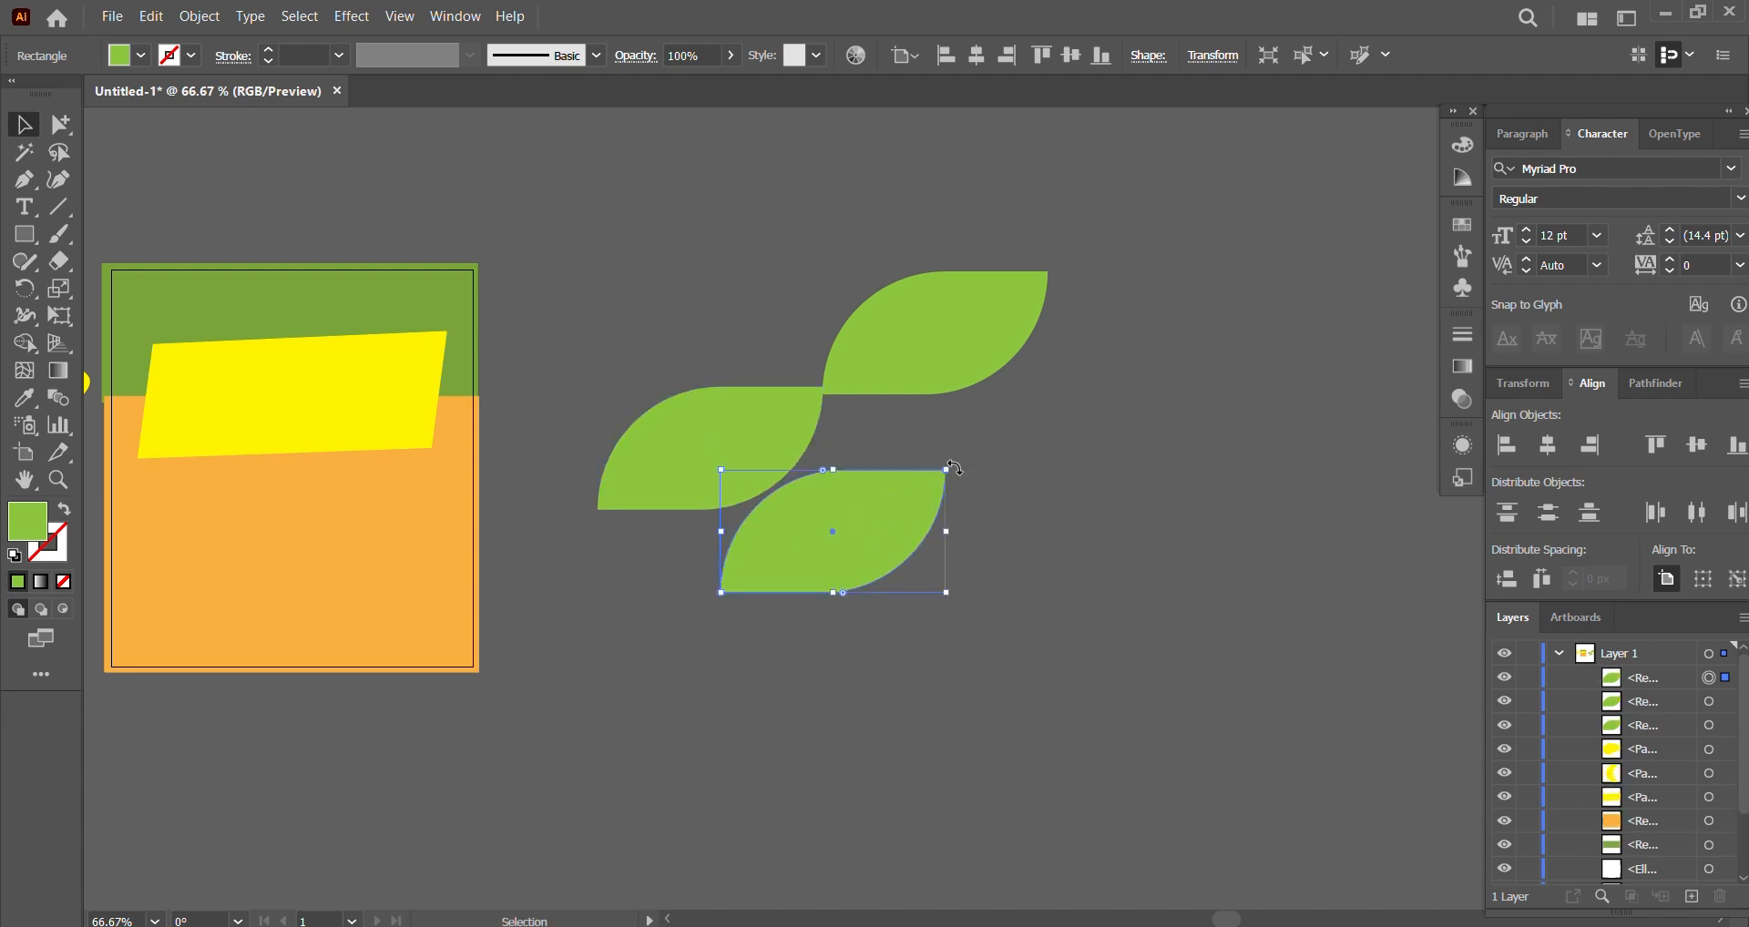
Step: Rotate the lower leaf copy and add another rotated copy, forming the flower's bottom and lower-right petals
drag(955, 468, 817, 449)
drag(832, 516, 1085, 640)
drag(929, 538, 915, 435)
mouse_move(859, 573)
mouse_down()
mouse_move(828, 577)
mouse_move(854, 584)
mouse_up()
Step: Complete a six-petal flower with two more copies rotated as the top and upper-left petals, nudging the top and bottom petals inward
click(739, 469)
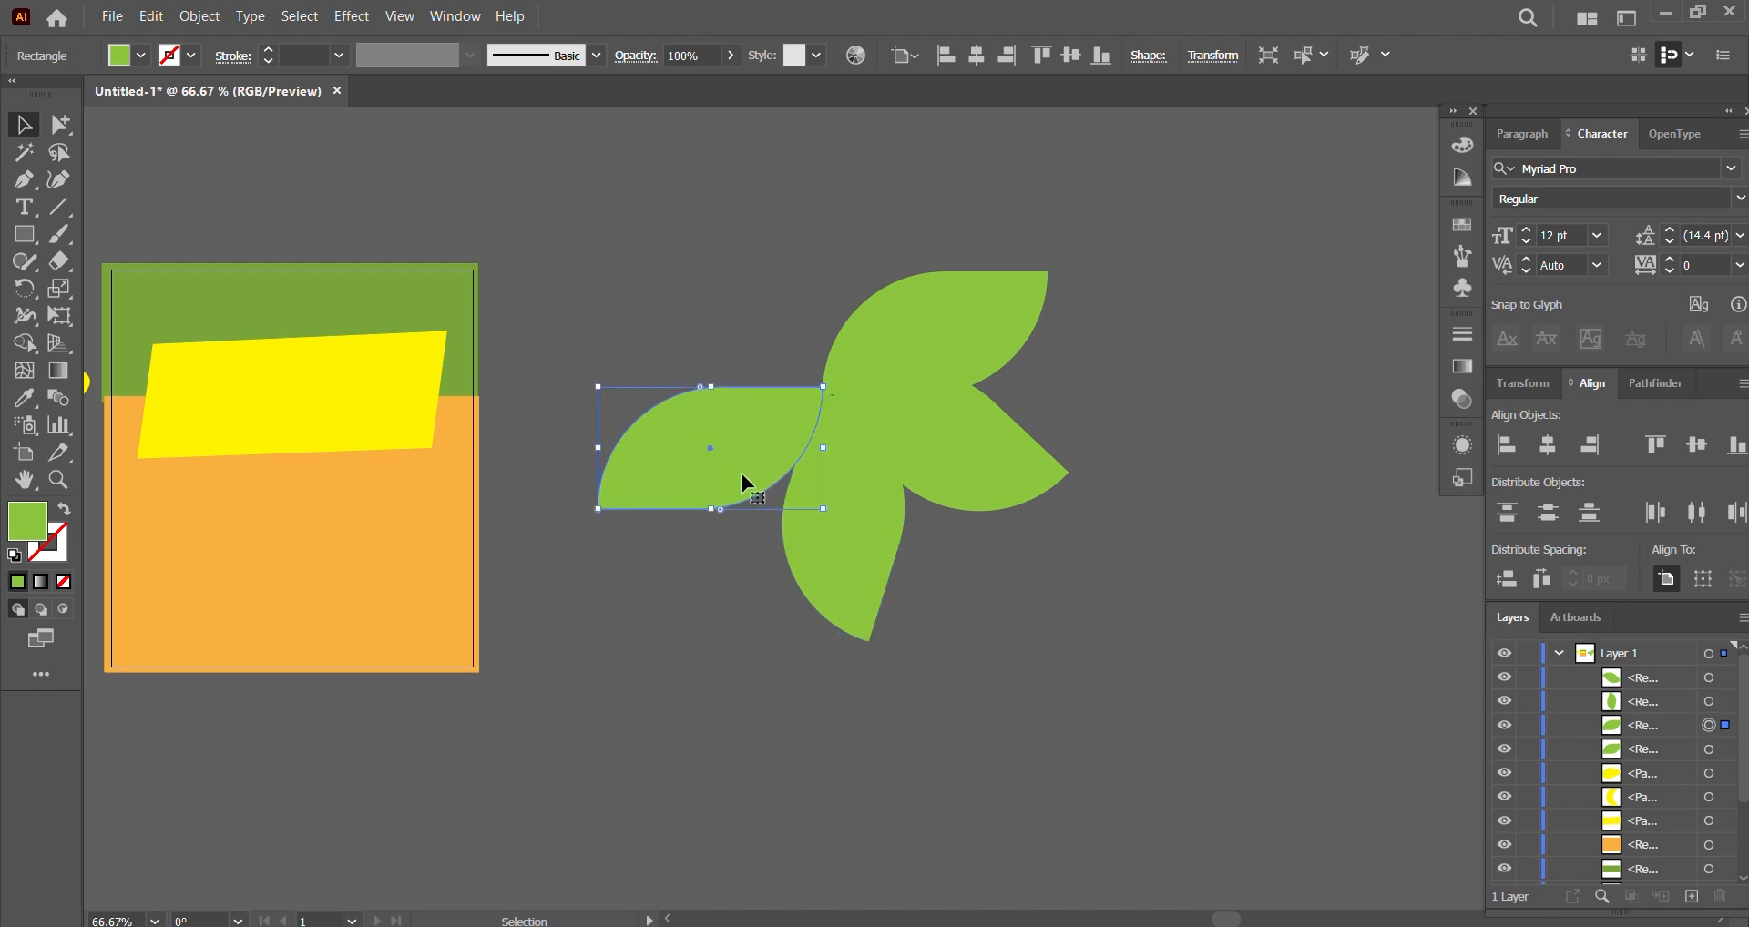
alt+drag(835, 465, 621, 281)
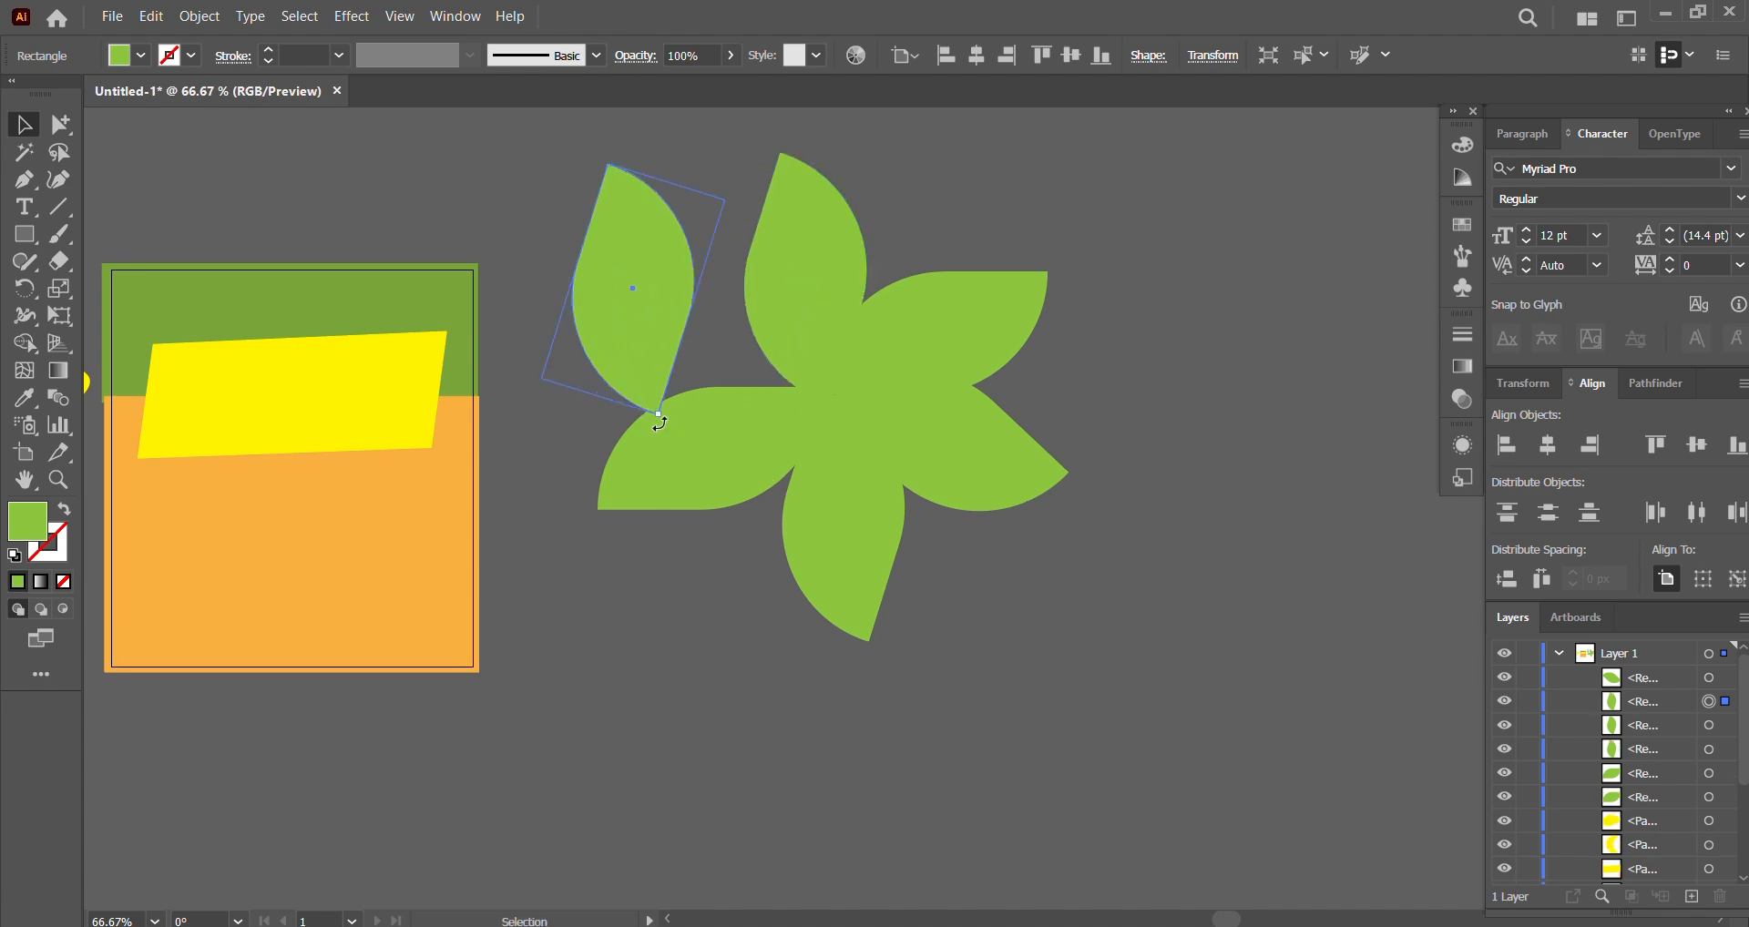
drag(659, 421, 713, 375)
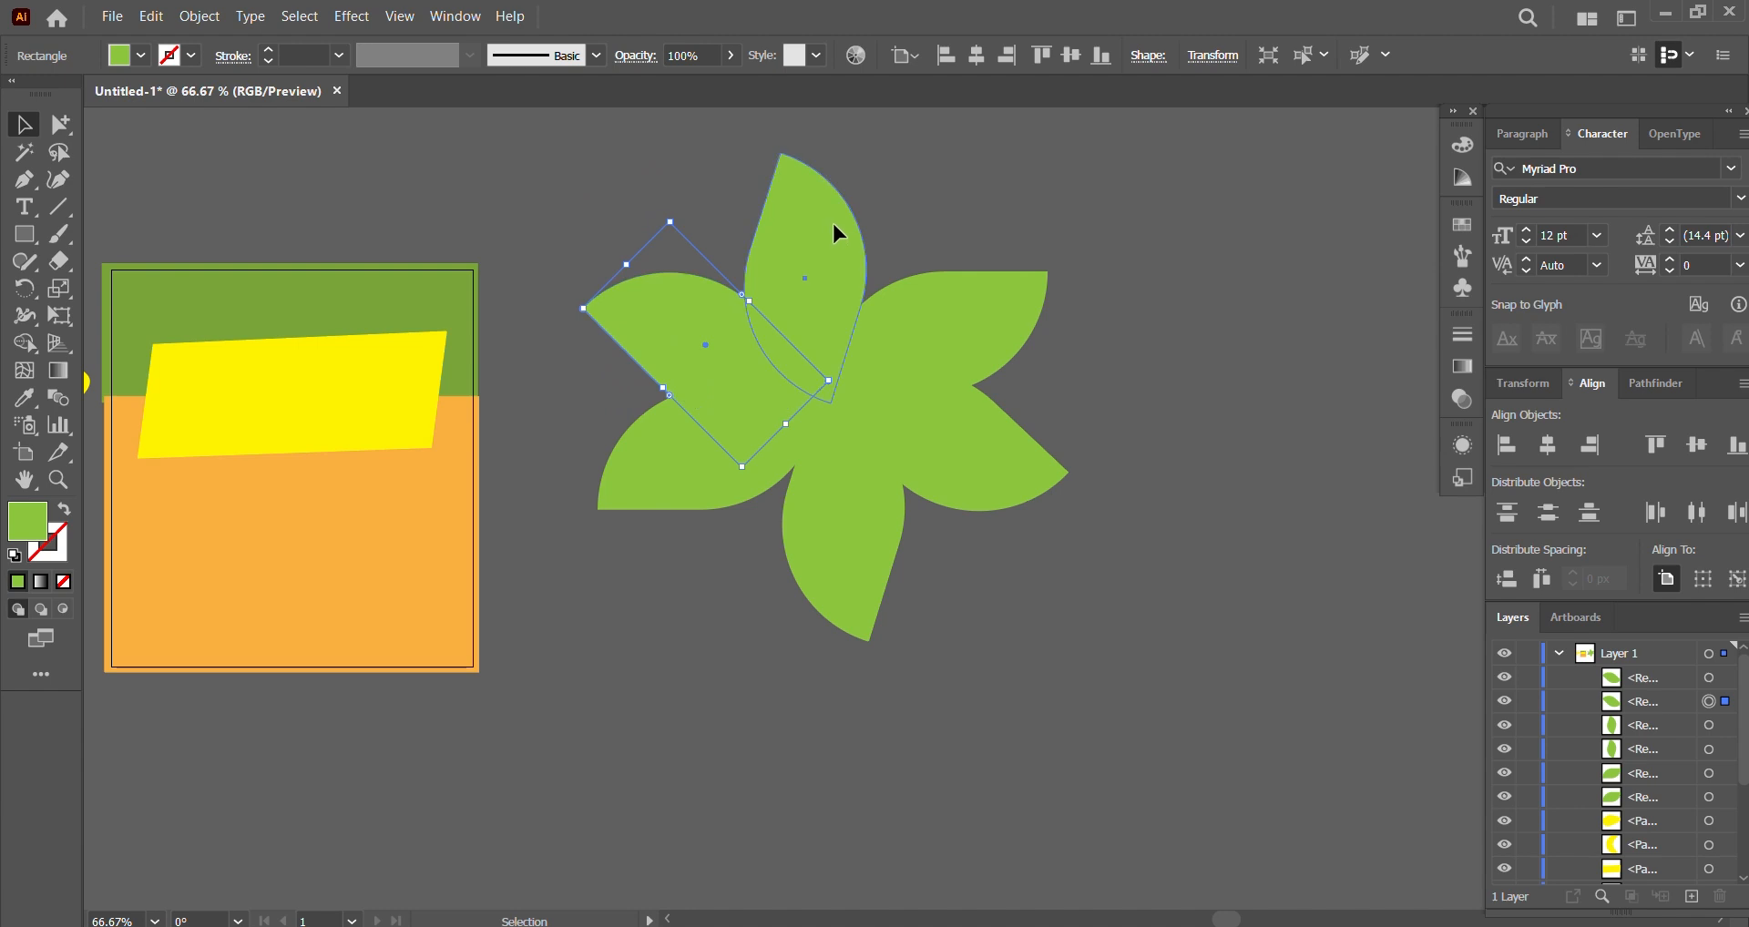
drag(834, 223, 841, 219)
drag(853, 540, 845, 542)
scroll(550, 341, up, 3)
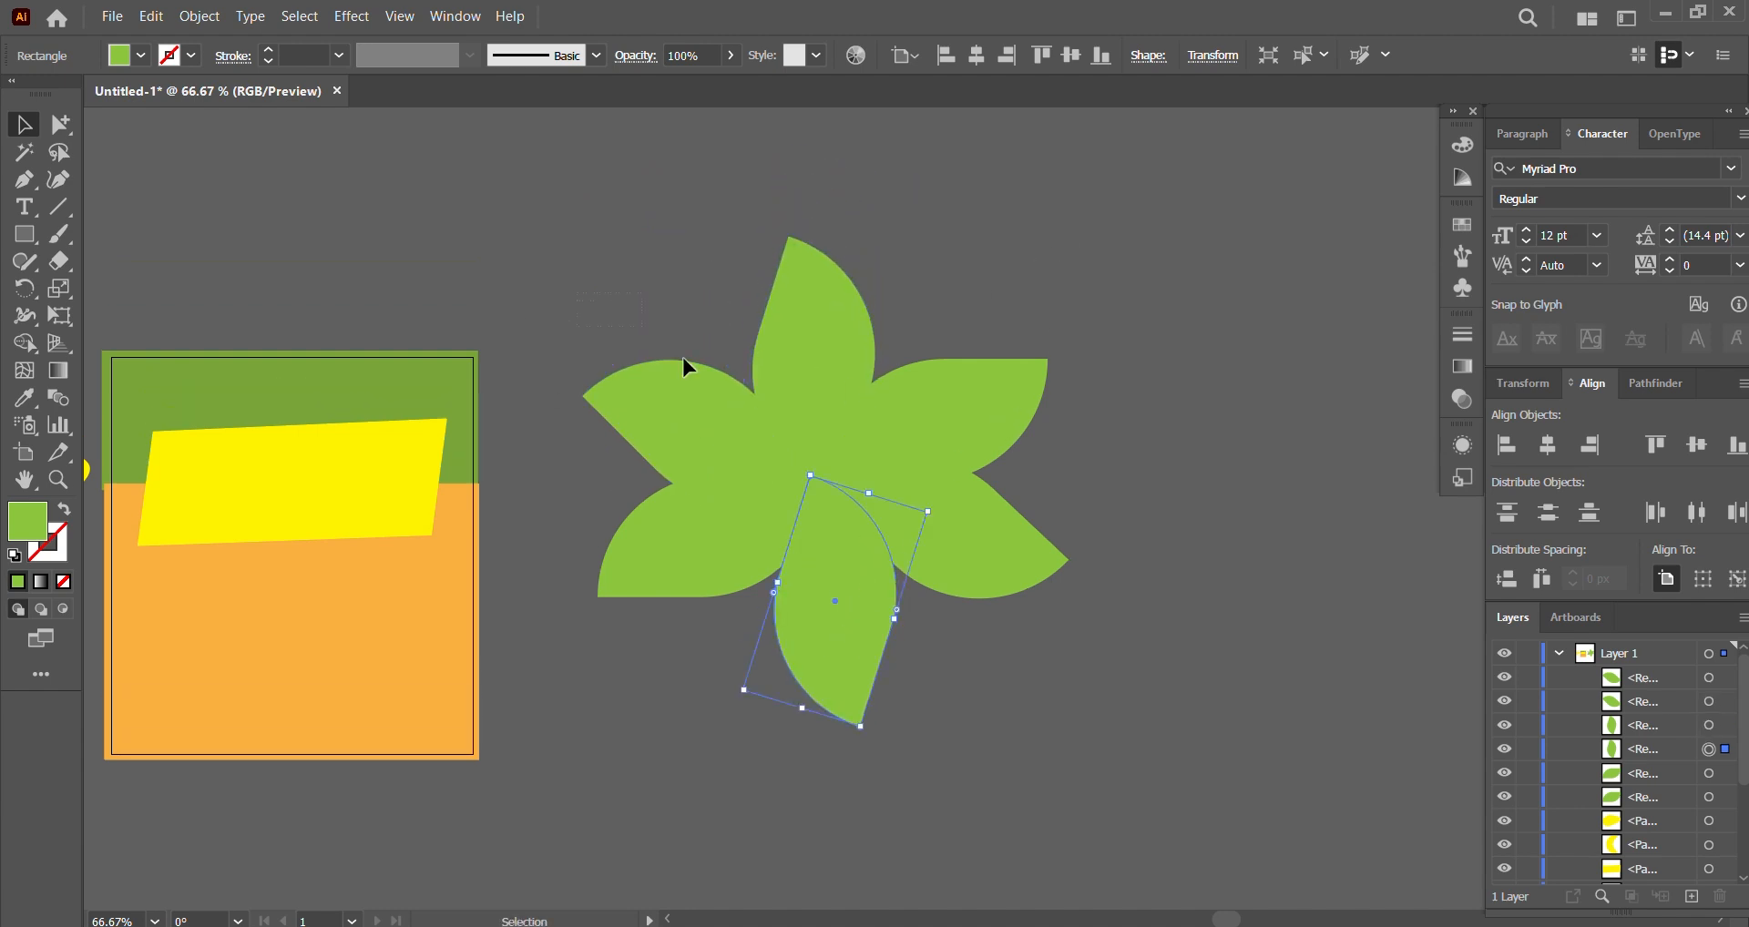
Step: Select all six petals and give them a light green fill and a white stroke
key(ctrl+a)
click(141, 56)
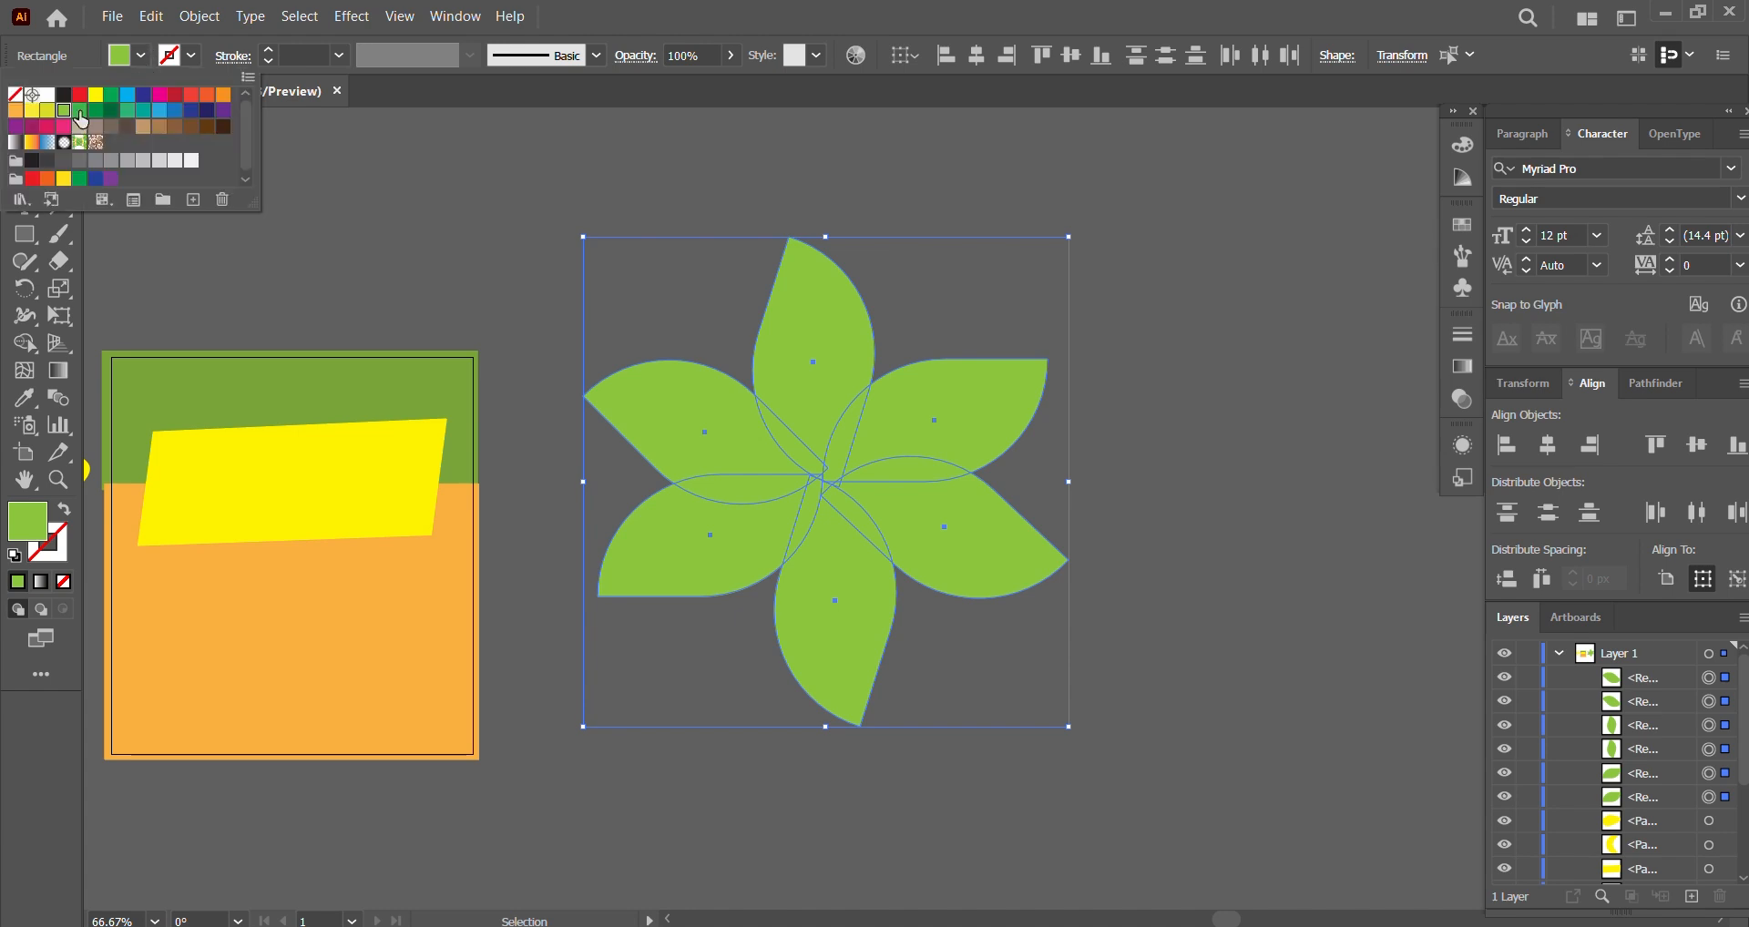
click(47, 95)
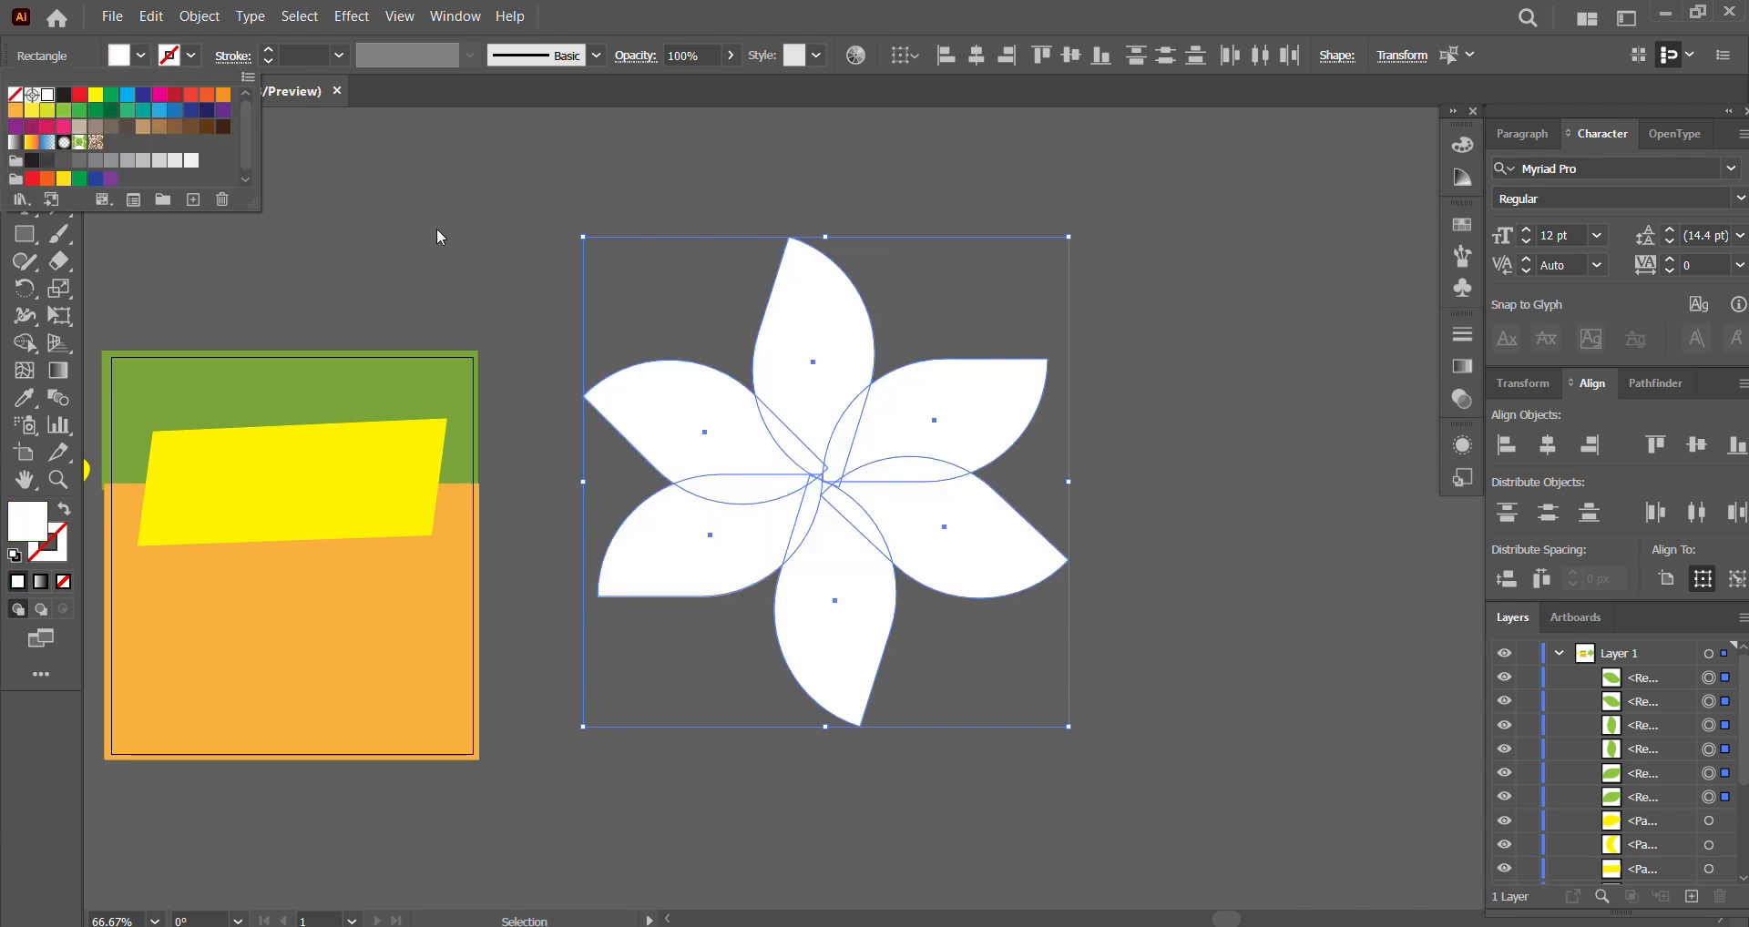
click(134, 57)
click(65, 112)
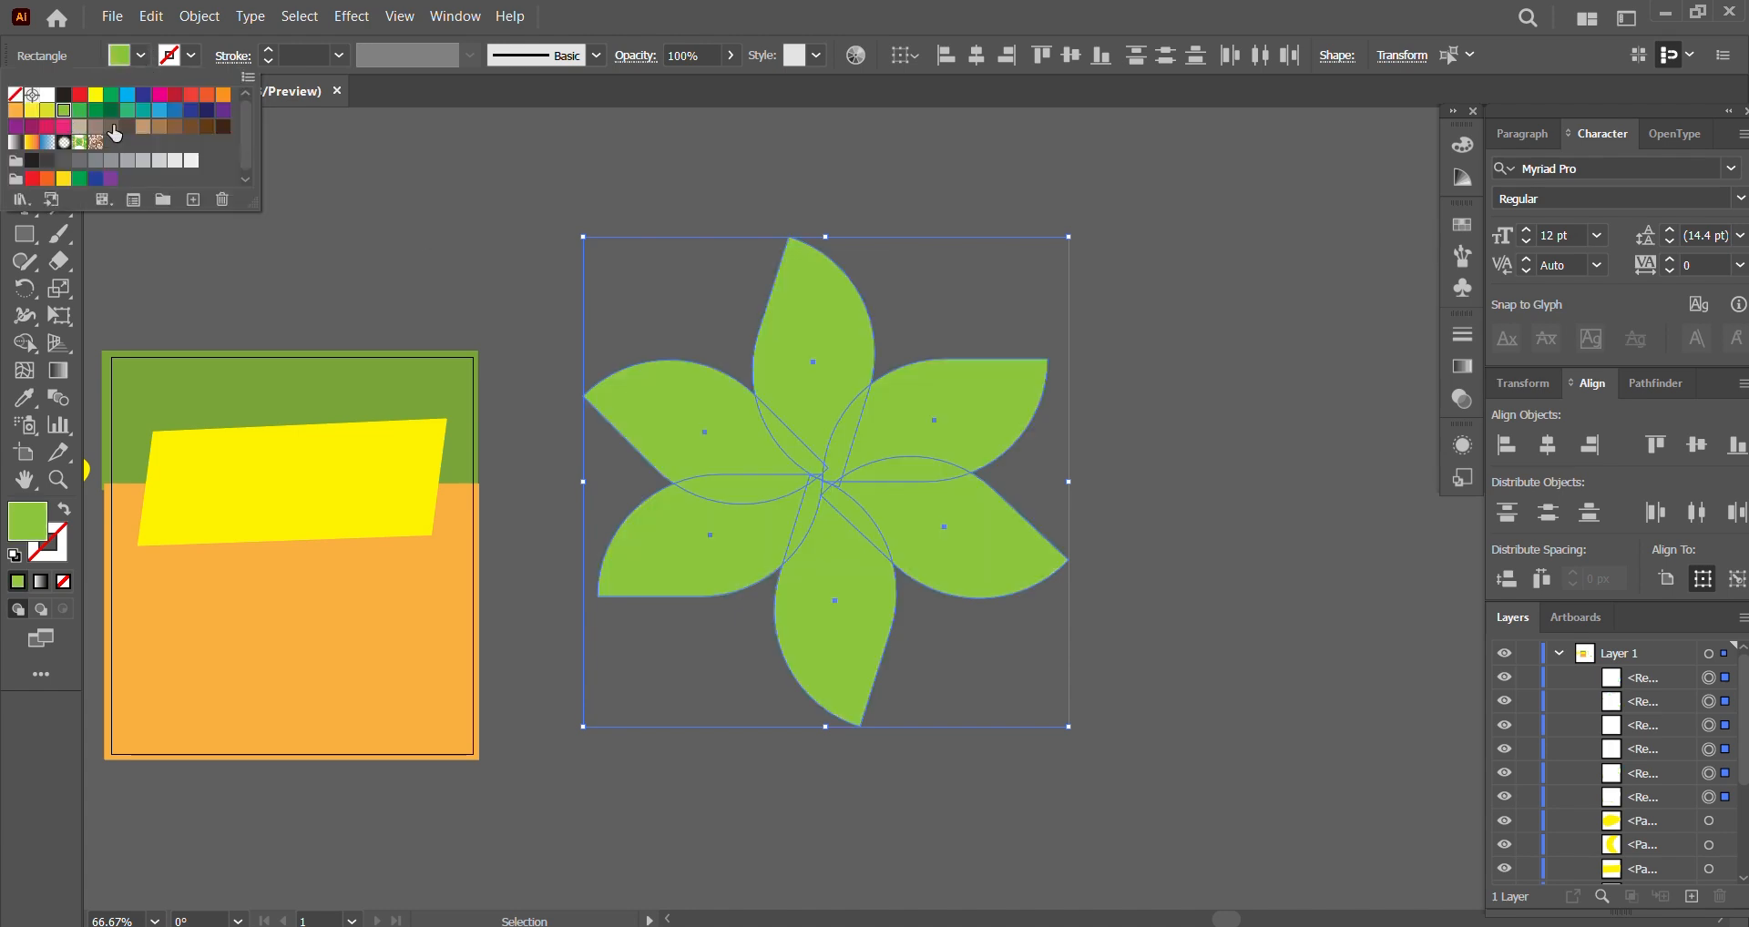
click(190, 56)
click(190, 56)
click(50, 96)
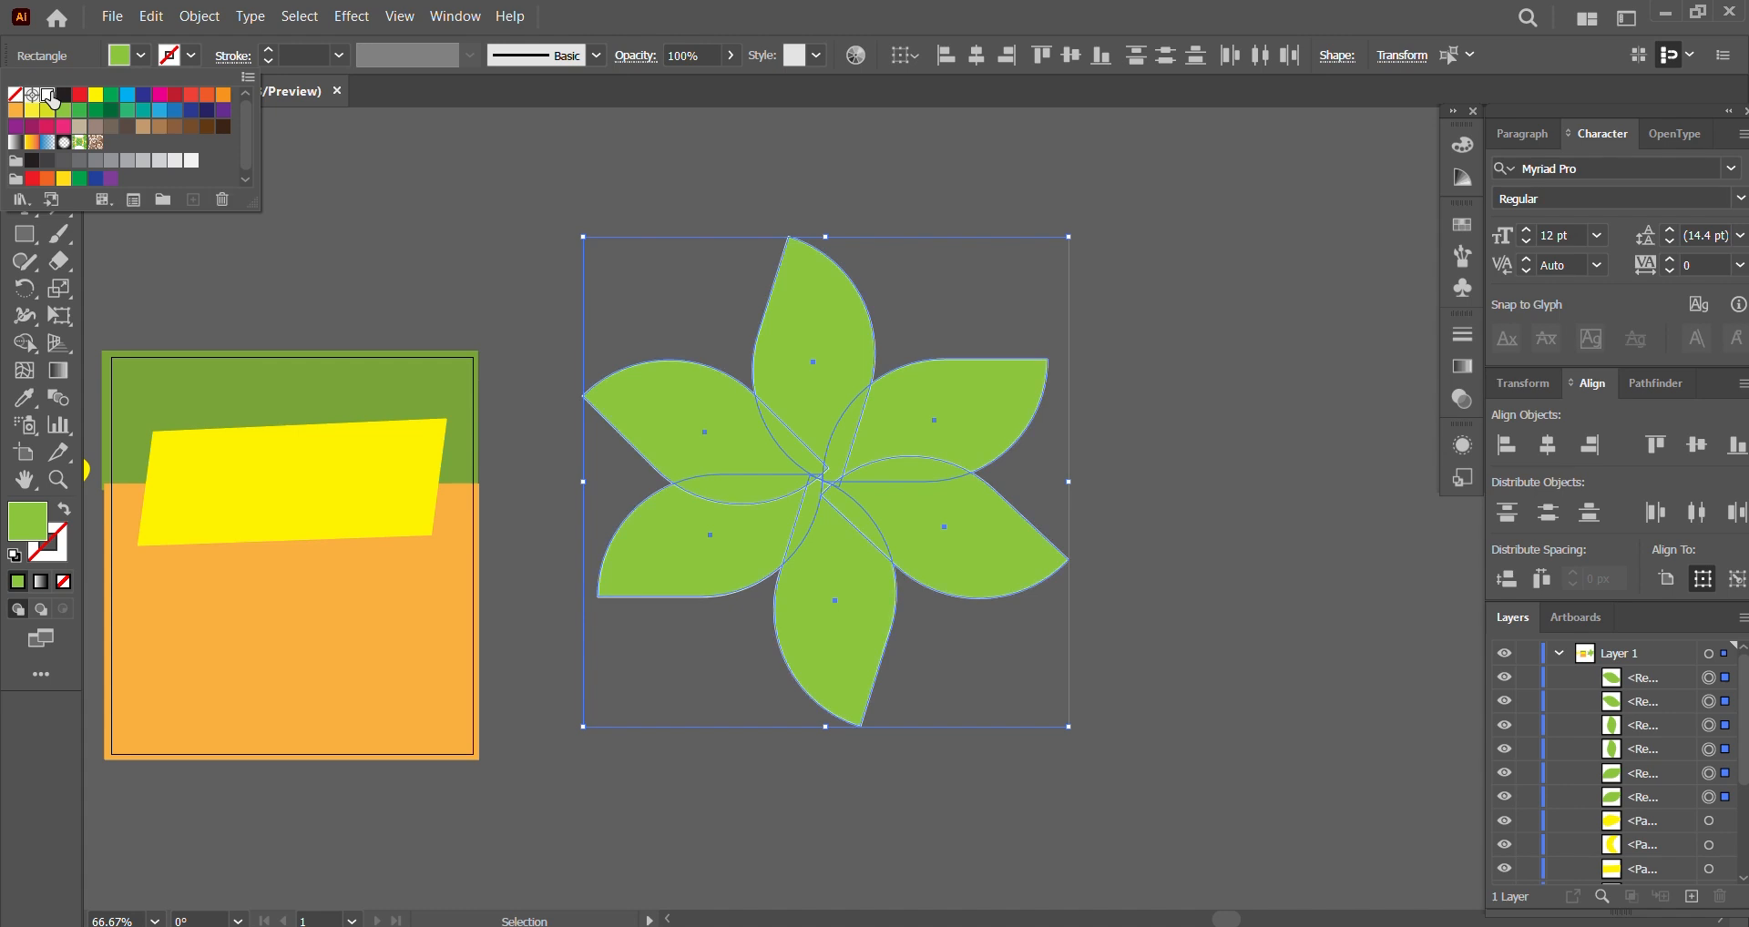
click(586, 308)
Step: Nudge the upper-left and bottom petals so their inner tips meet near the flower's centre, and deselect them
scroll(851, 332, down, 2)
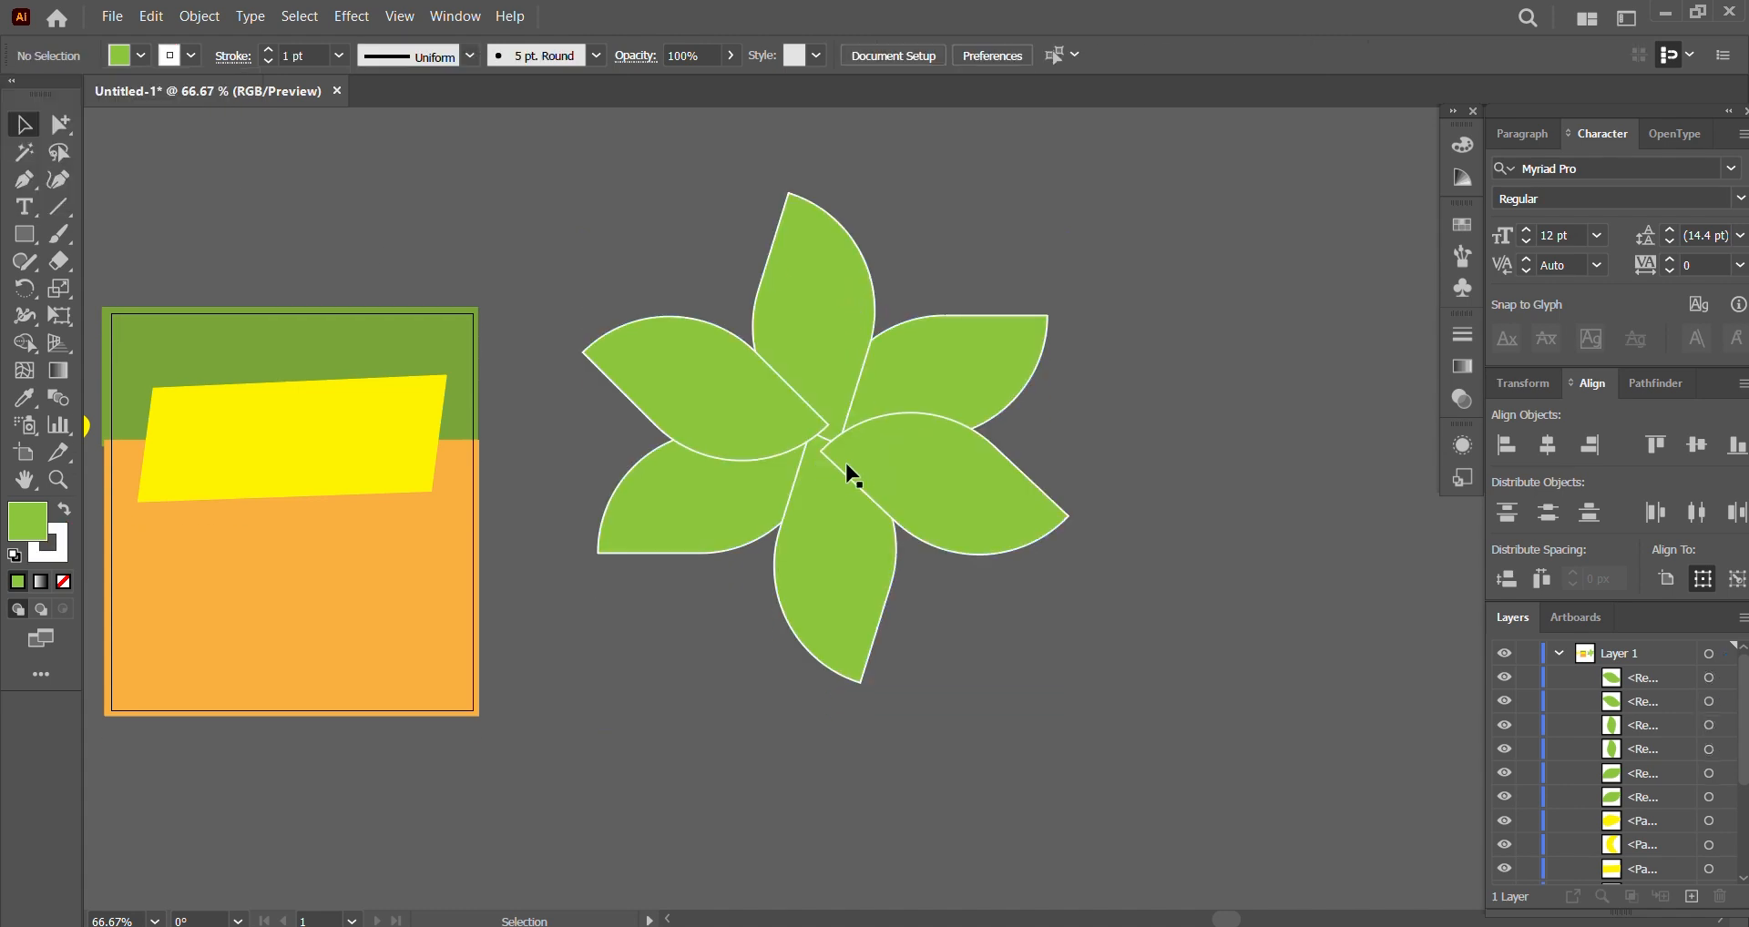
drag(749, 415, 827, 408)
scroll(845, 472, up, 1)
drag(810, 542, 798, 534)
click(970, 634)
scroll(874, 383, up, 1)
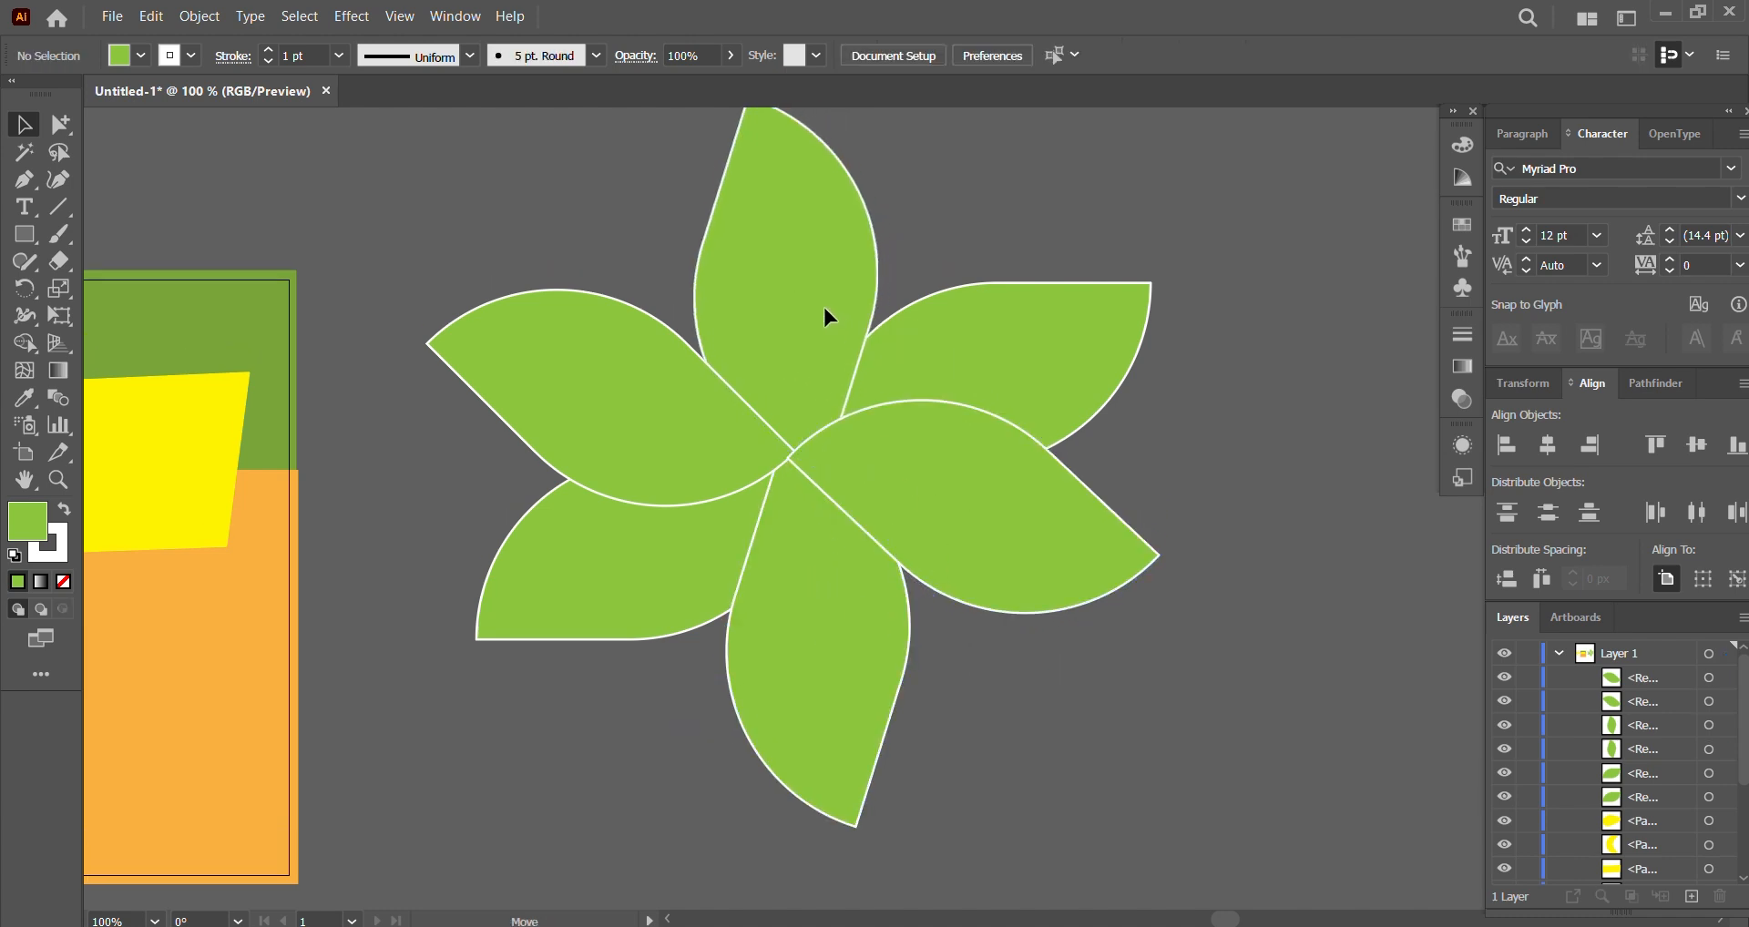
Step: Nudge the top, upper-right and bottom petals slightly to tighten the flower around its centre, and deselect them
drag(813, 305, 817, 307)
drag(1002, 335, 994, 333)
click(1235, 390)
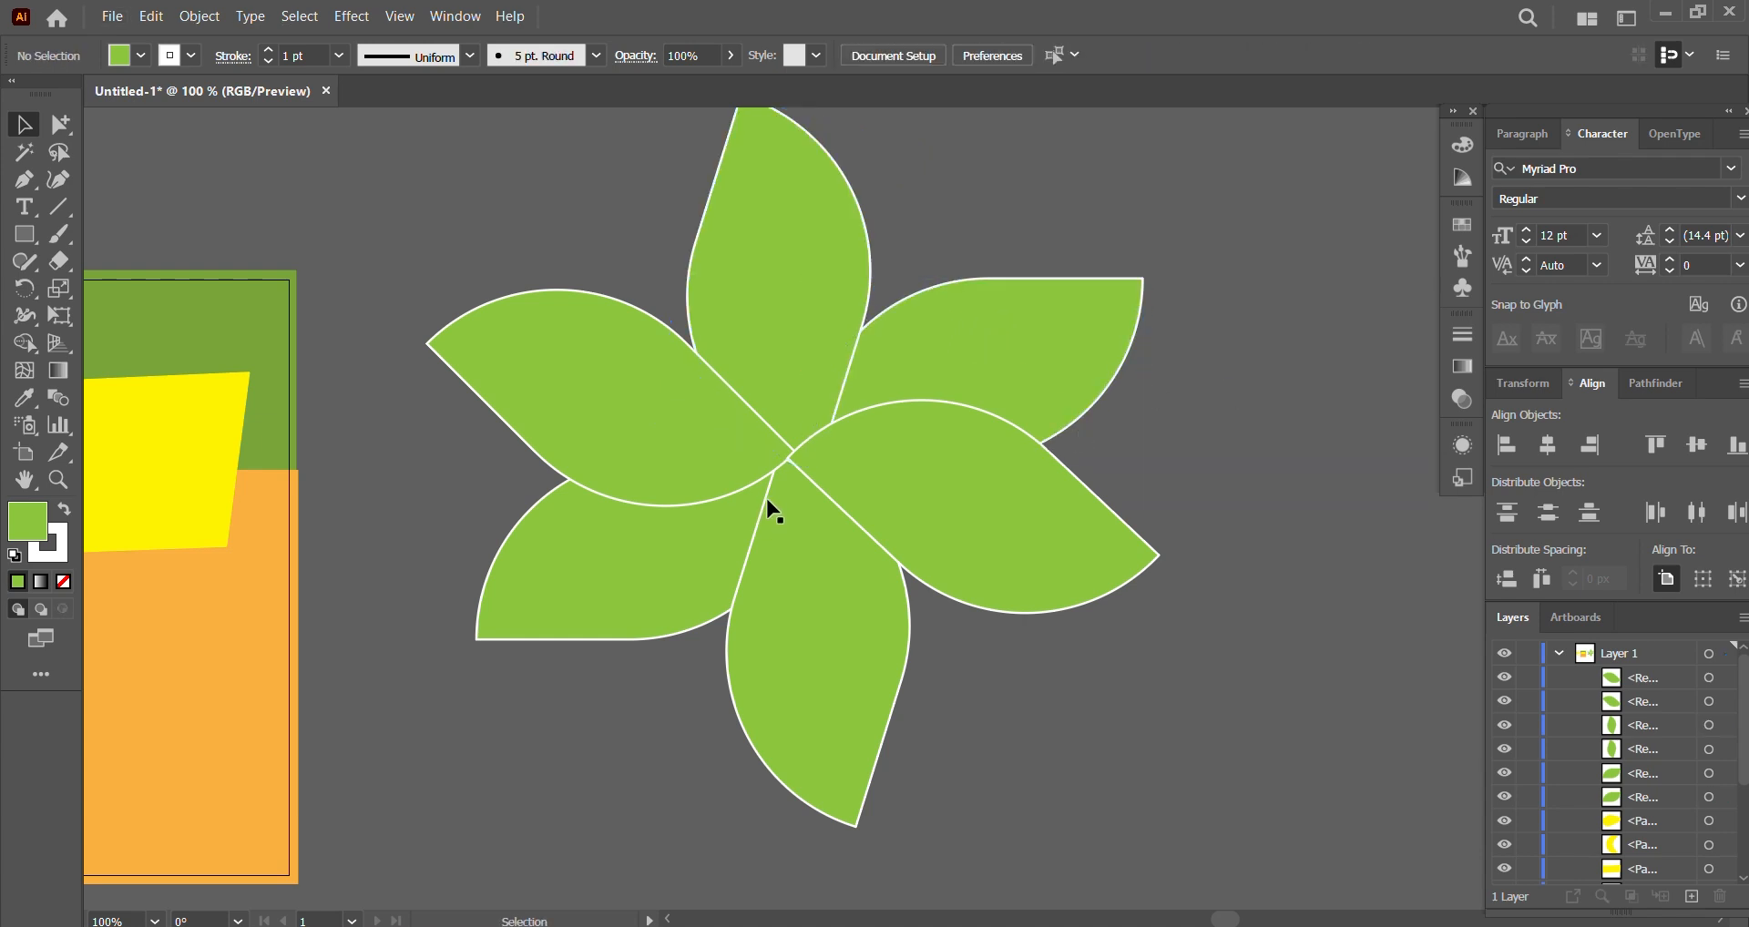
scroll(767, 499, down, 3)
scroll(772, 510, up, 1)
drag(807, 599, 806, 578)
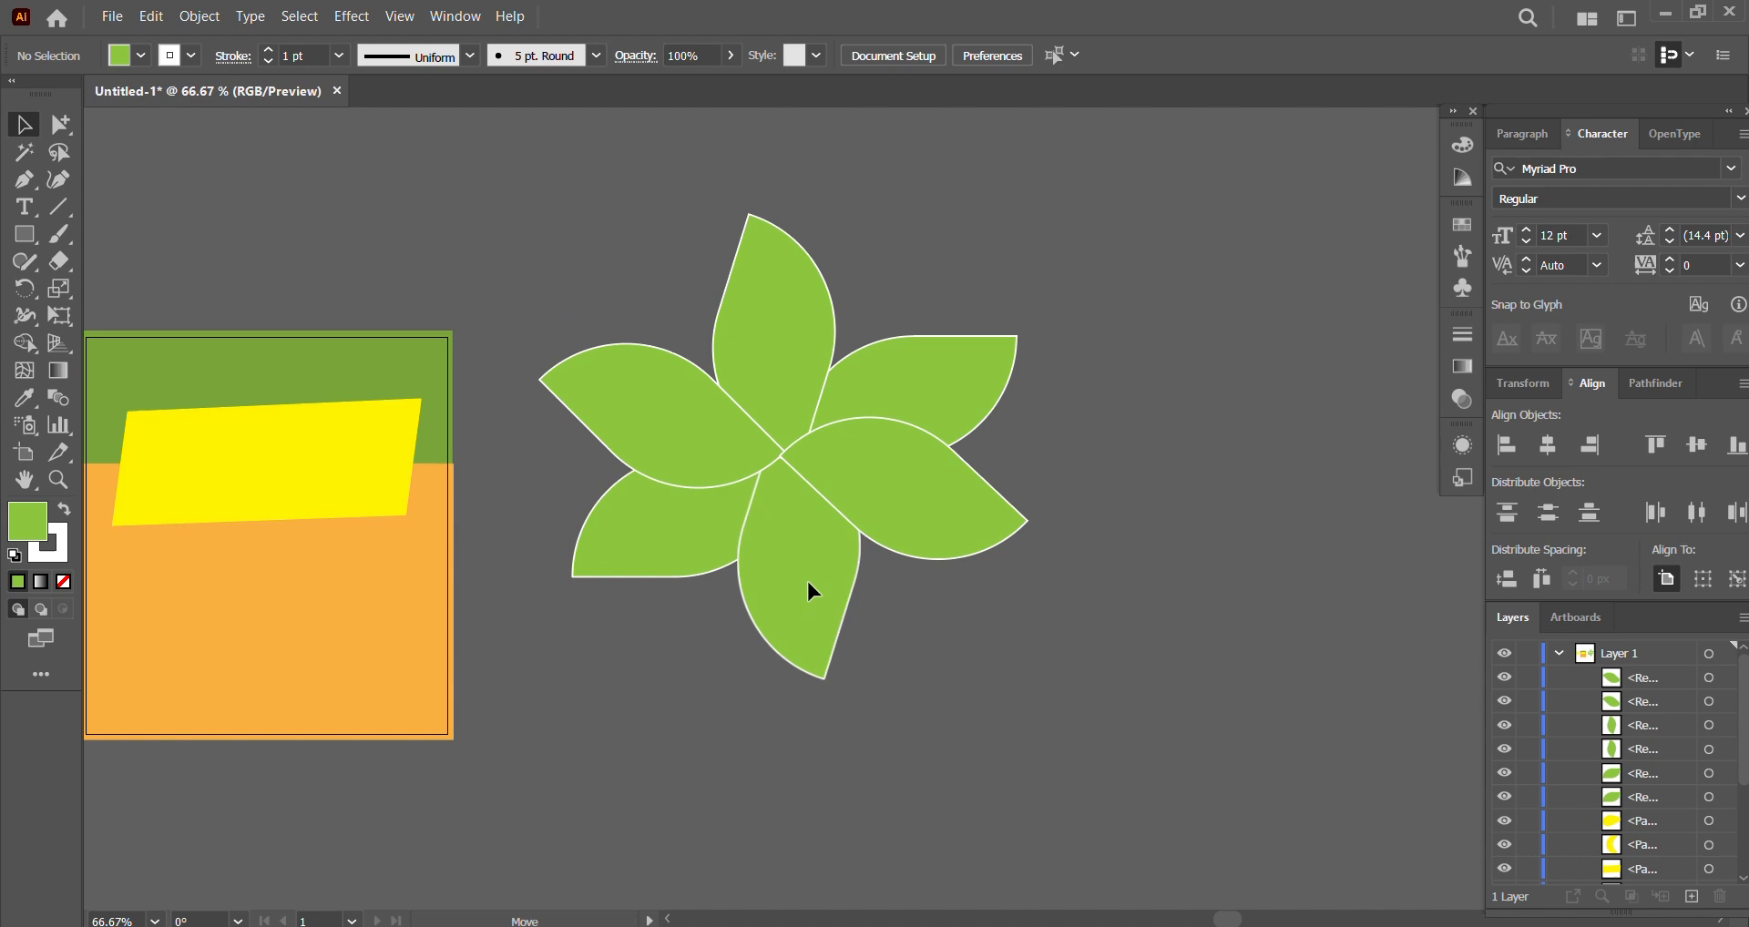
click(1030, 708)
Step: Draw a small circle over the flower's centre with the Ellipse tool and fill it with yellow
drag(25, 234, 133, 288)
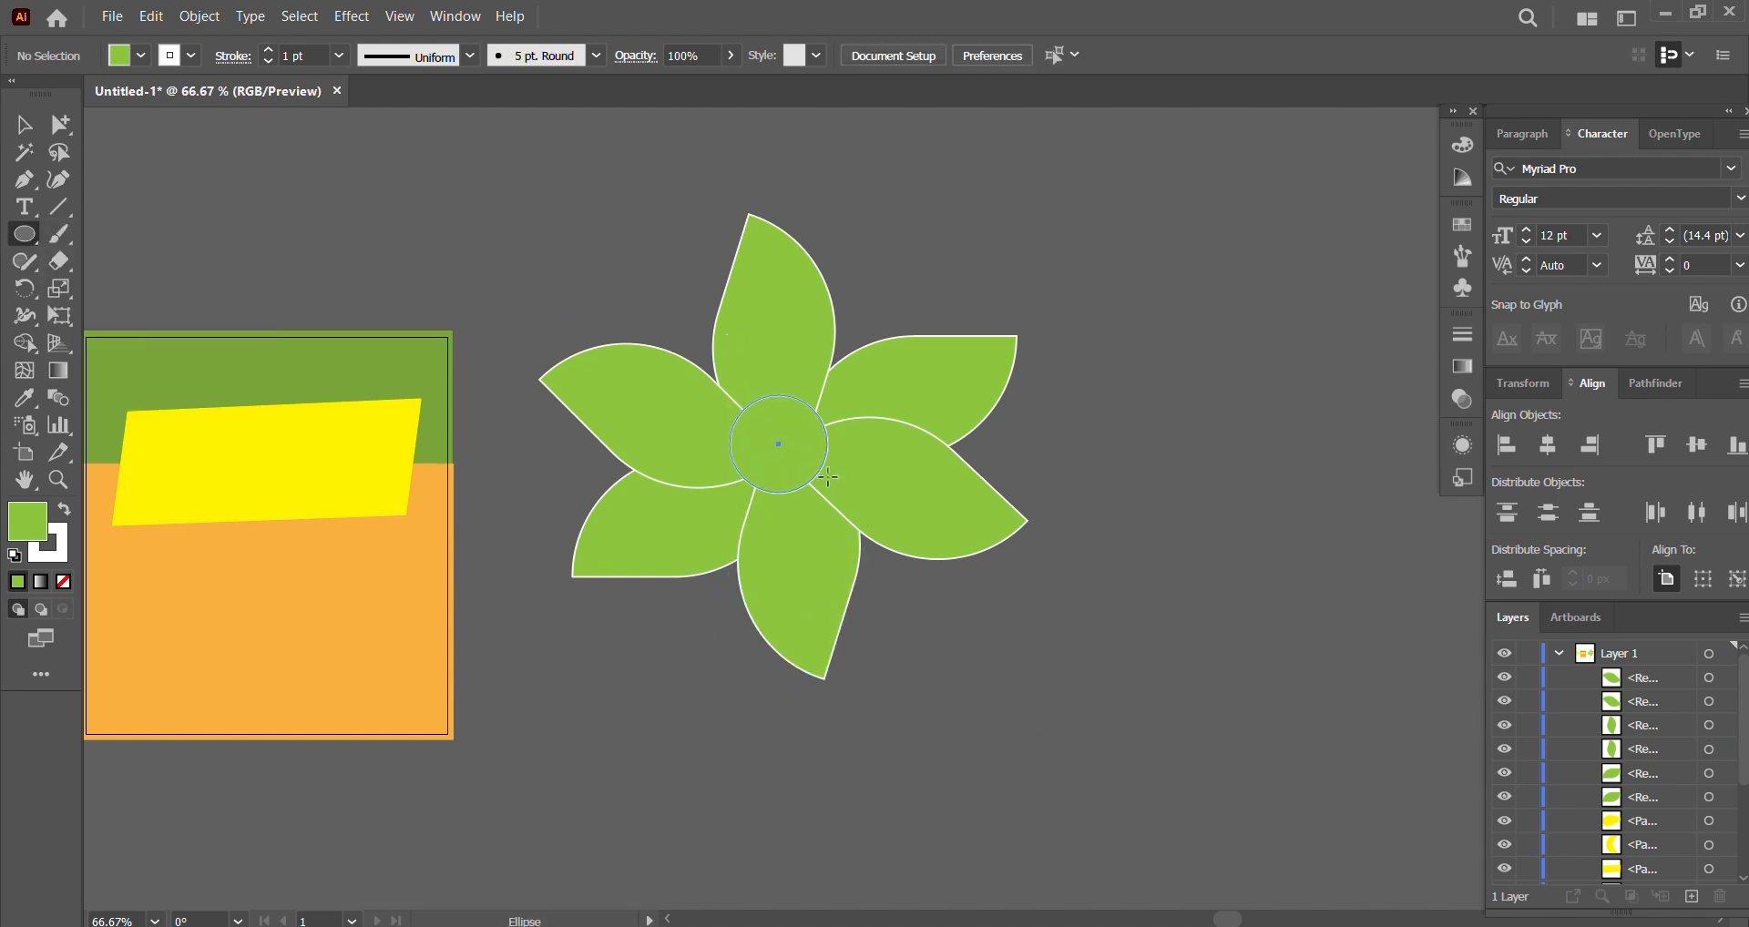
drag(835, 480, 835, 480)
click(142, 56)
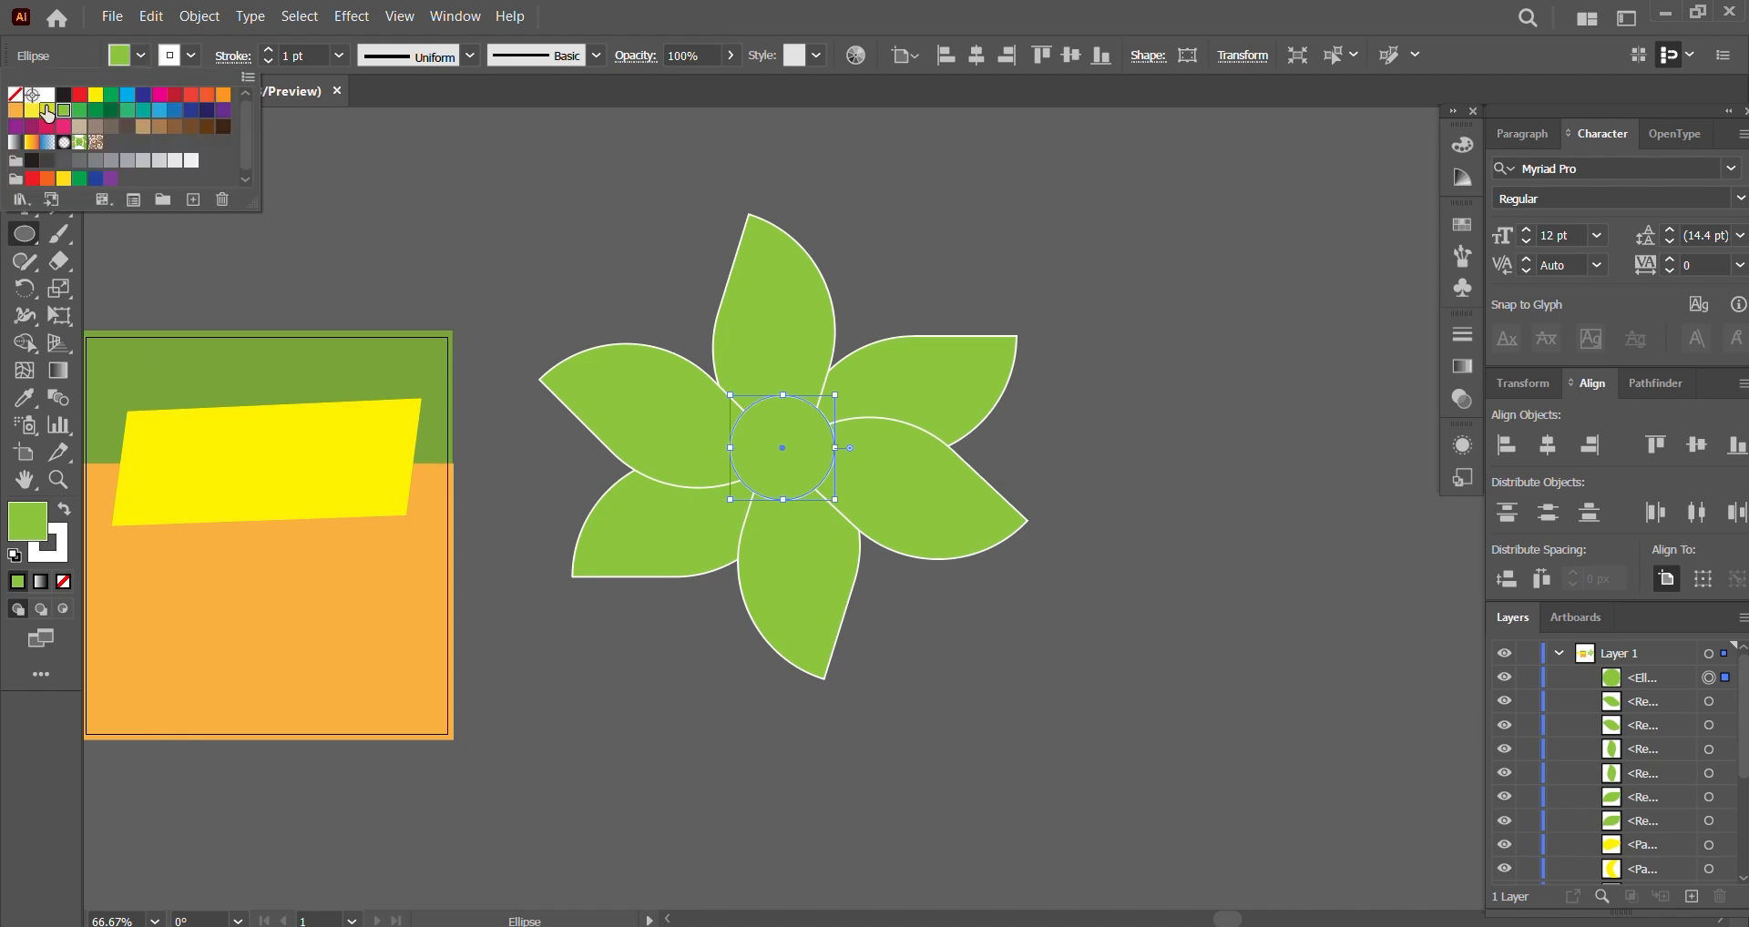
click(107, 97)
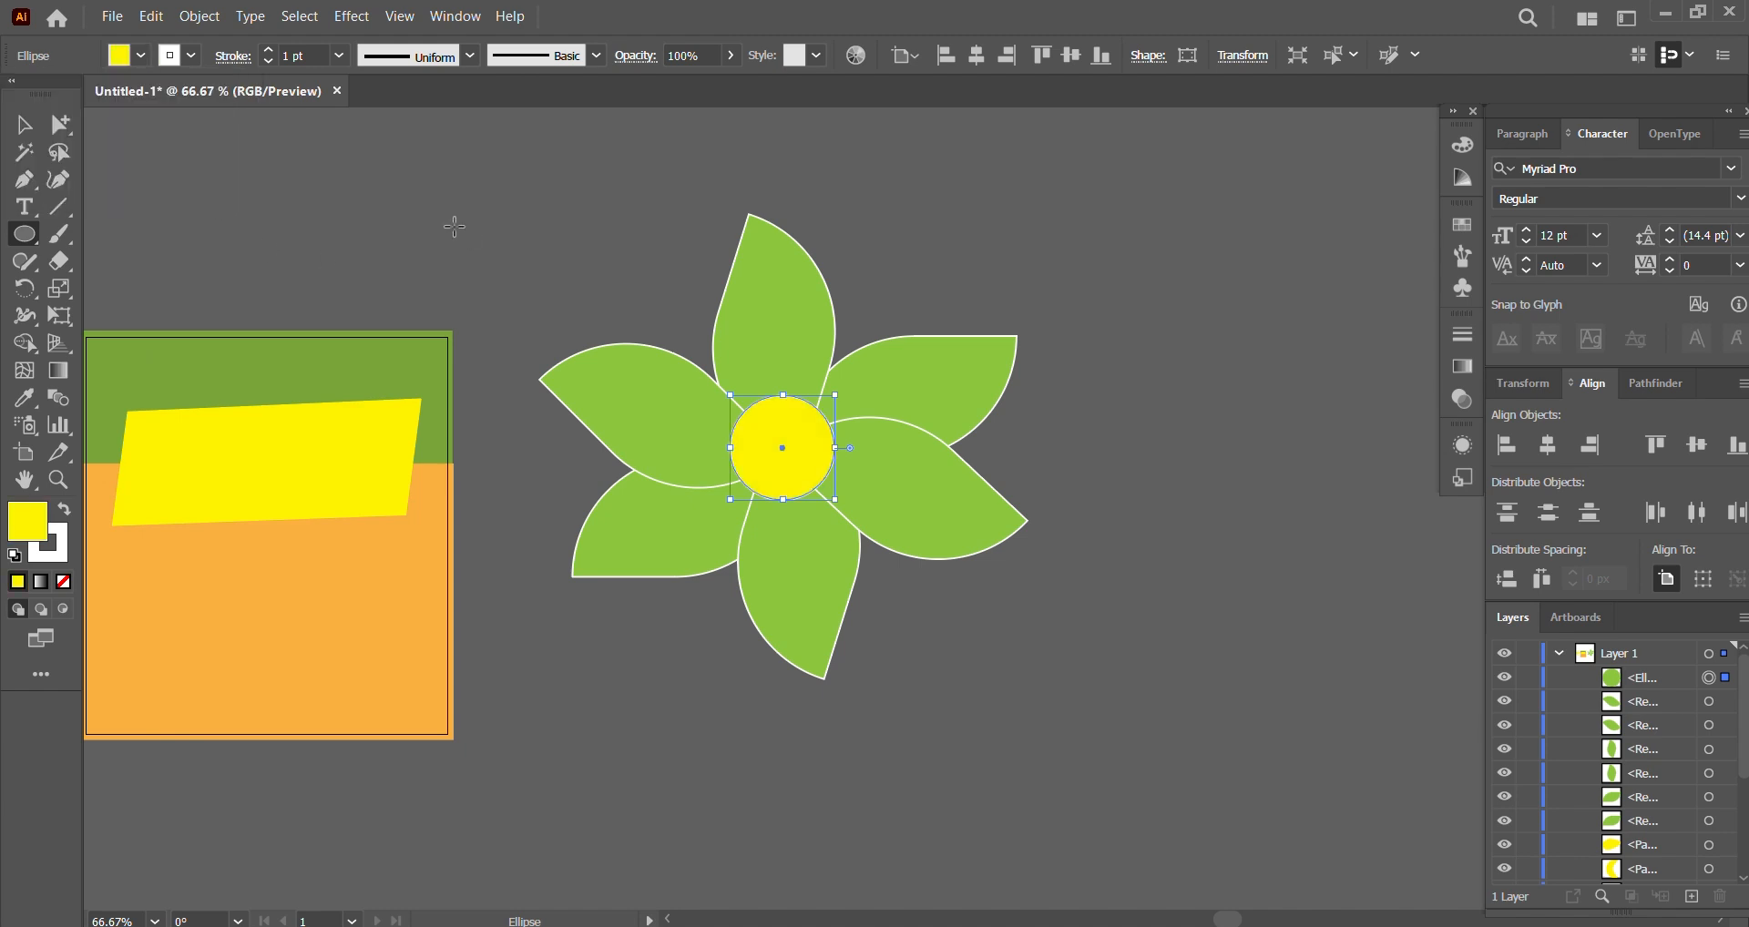
Step: Shift the yellow circle slightly to centre it over the point where the petals meet, and deselect it
click(763, 389)
click(930, 515)
key(v)
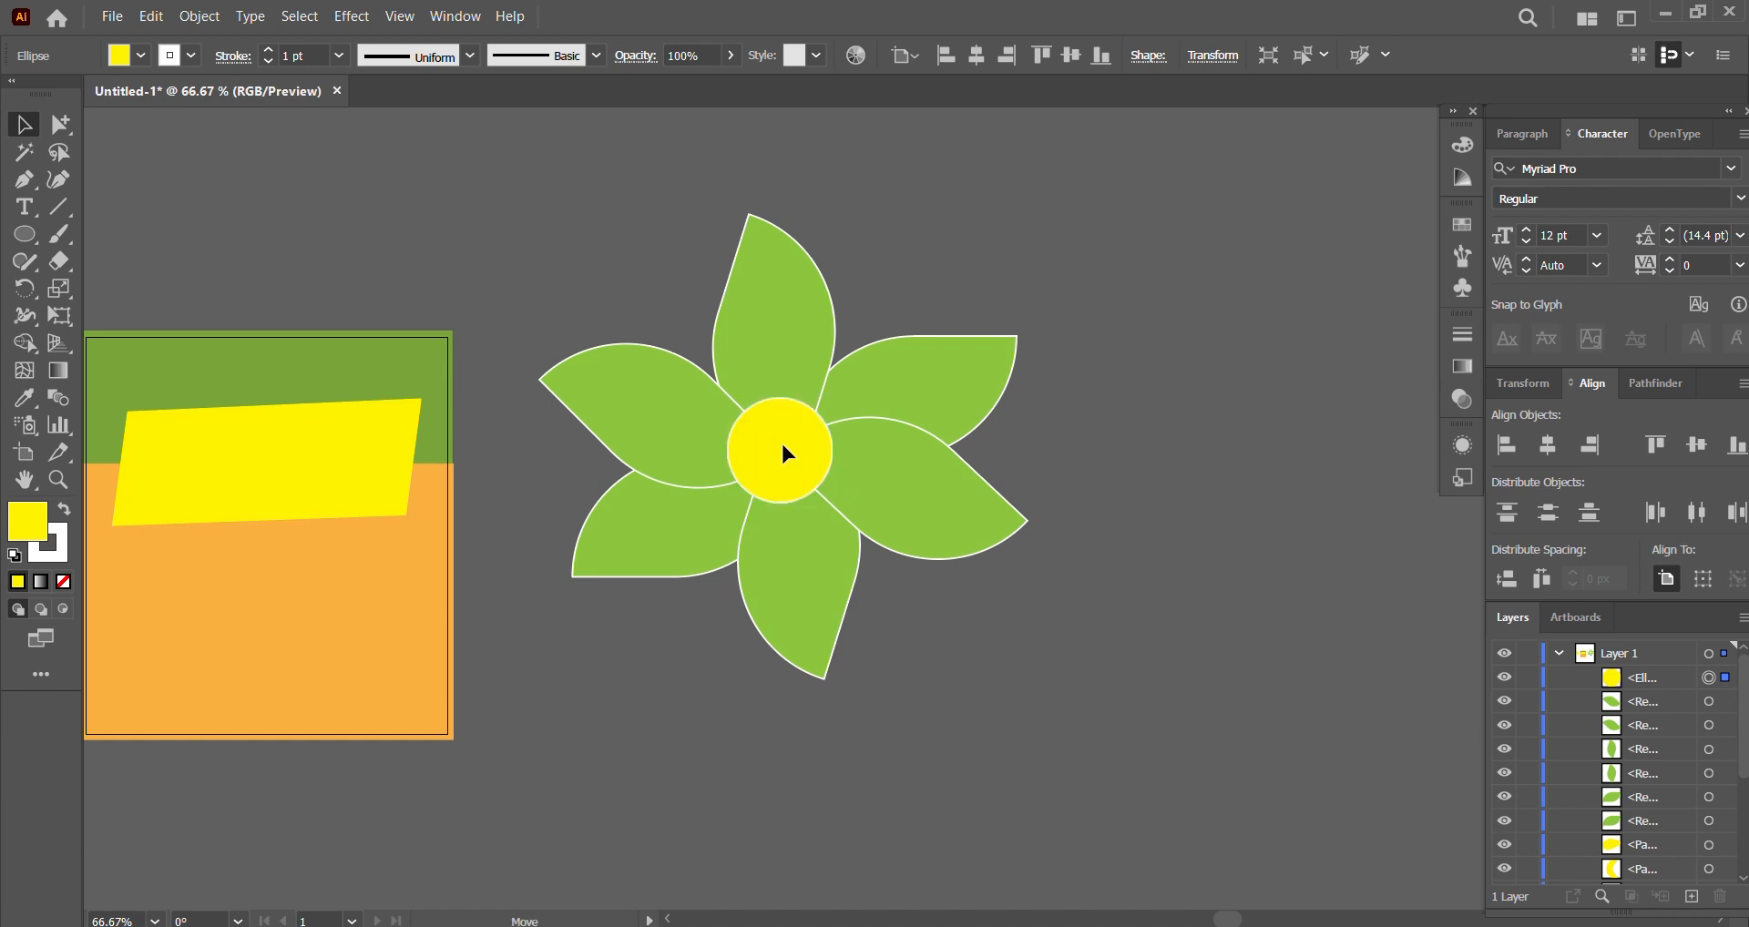
drag(780, 440, 779, 444)
click(1062, 304)
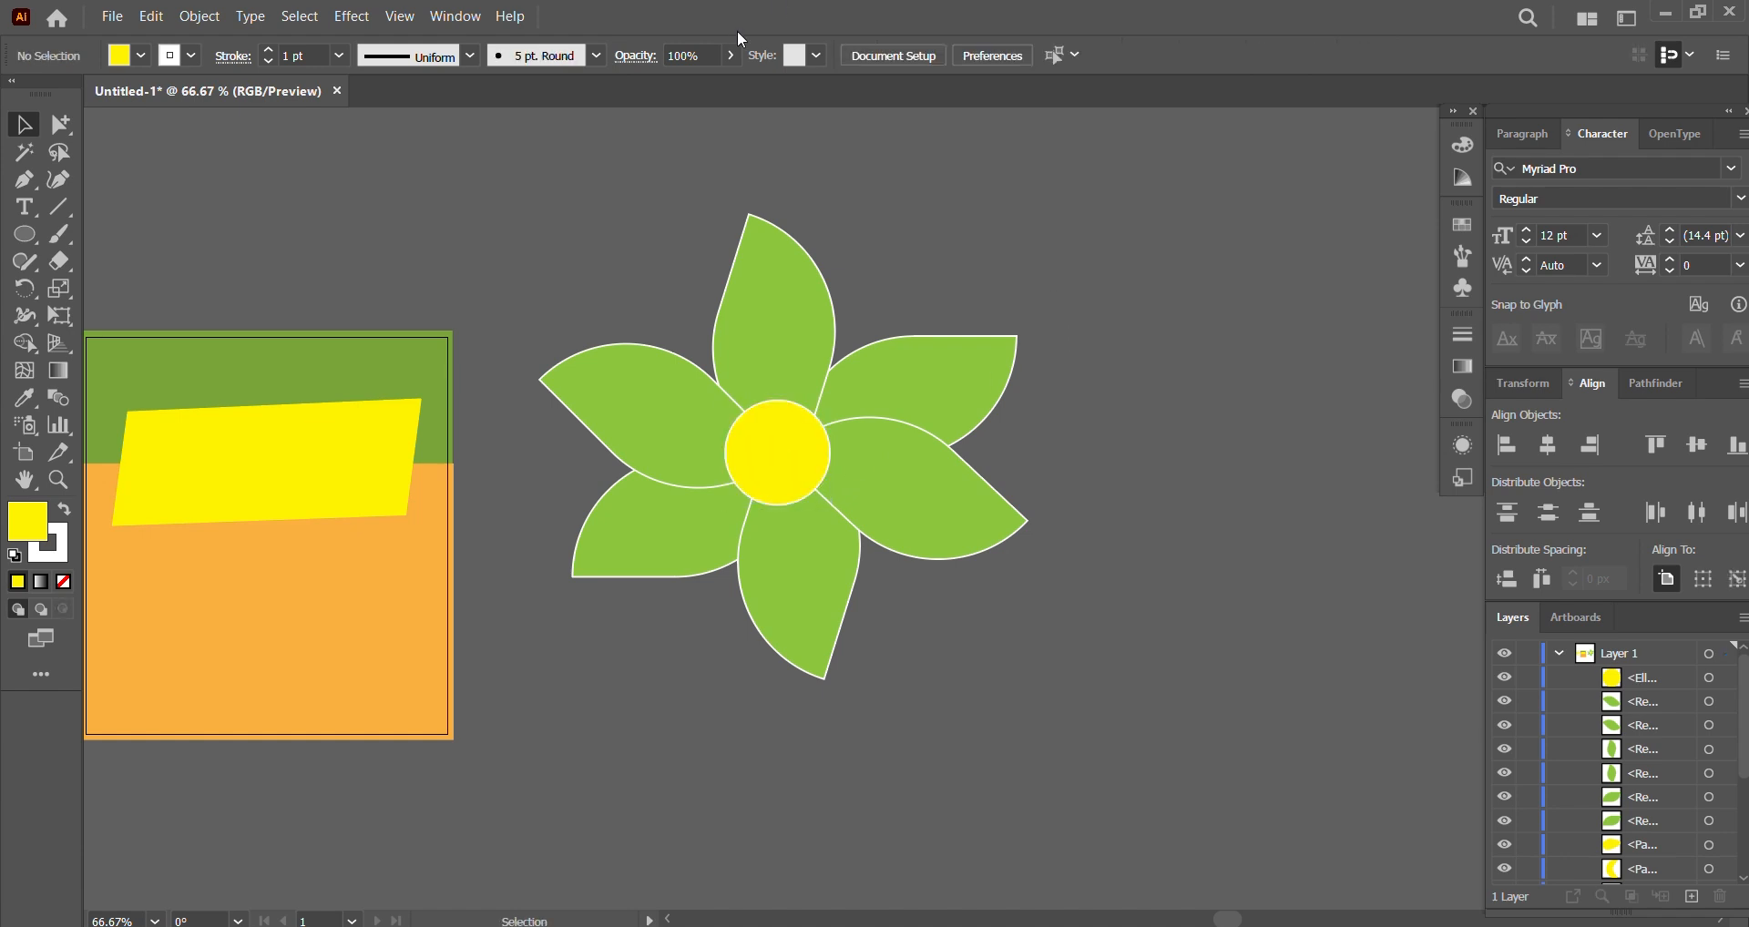
Step: Select the six petals together with the yellow circle, group them into one object, and deselect the group
drag(532, 334, 1028, 683)
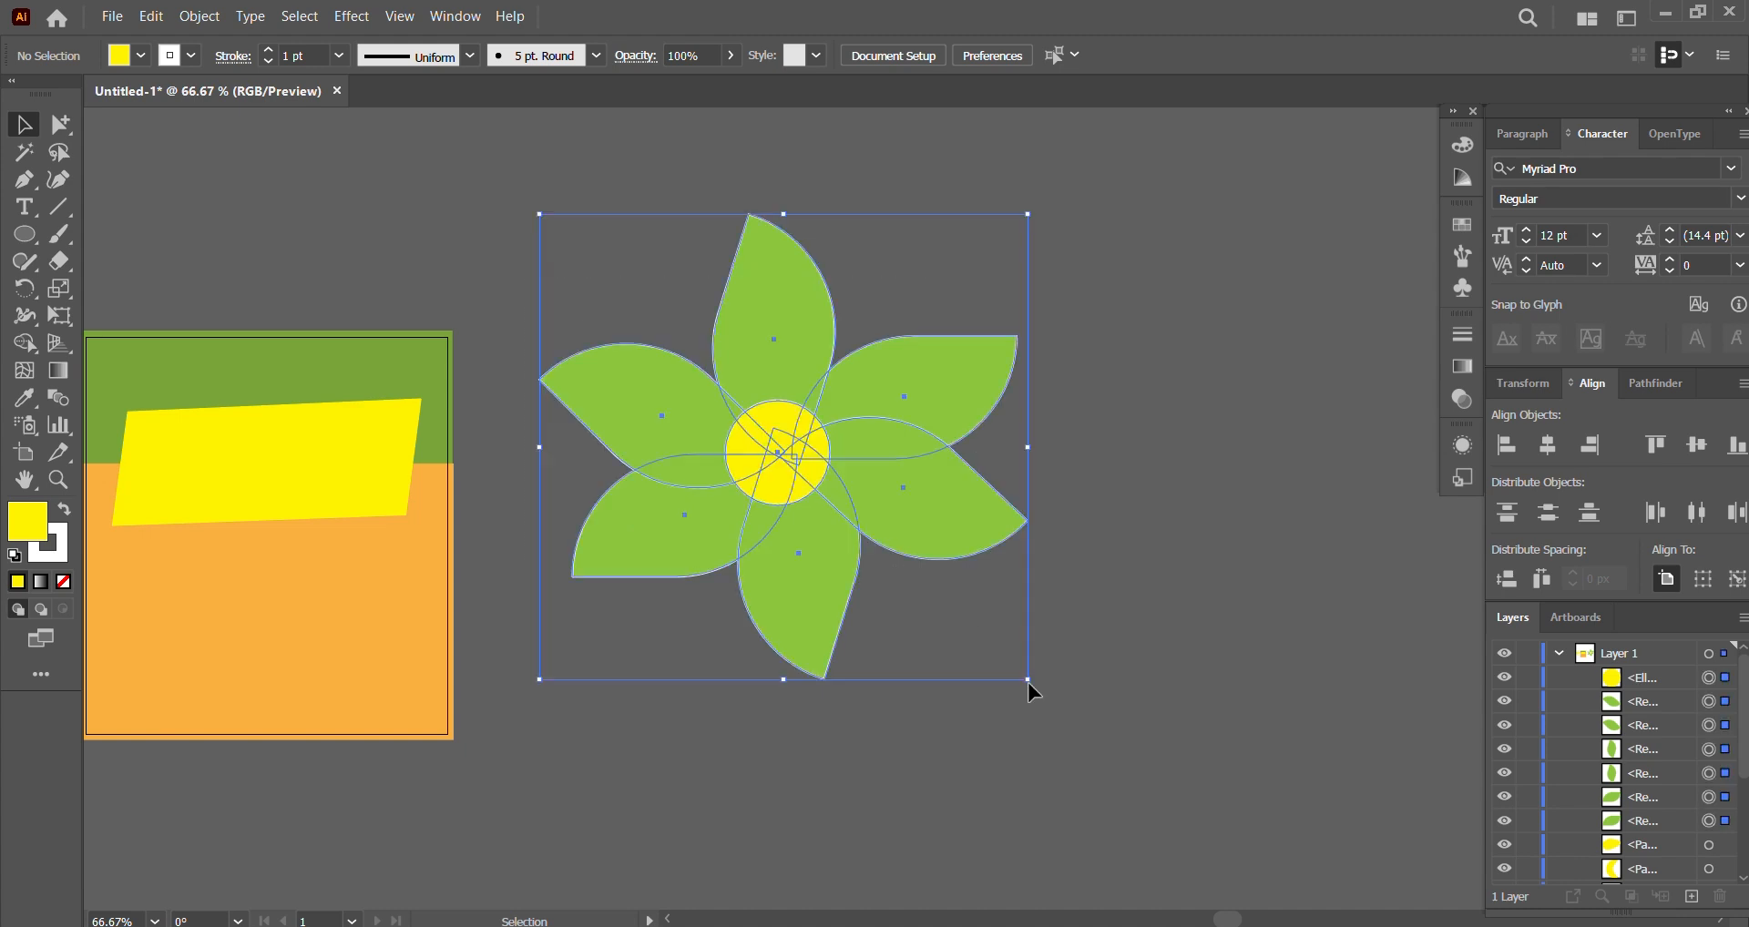
click(1377, 528)
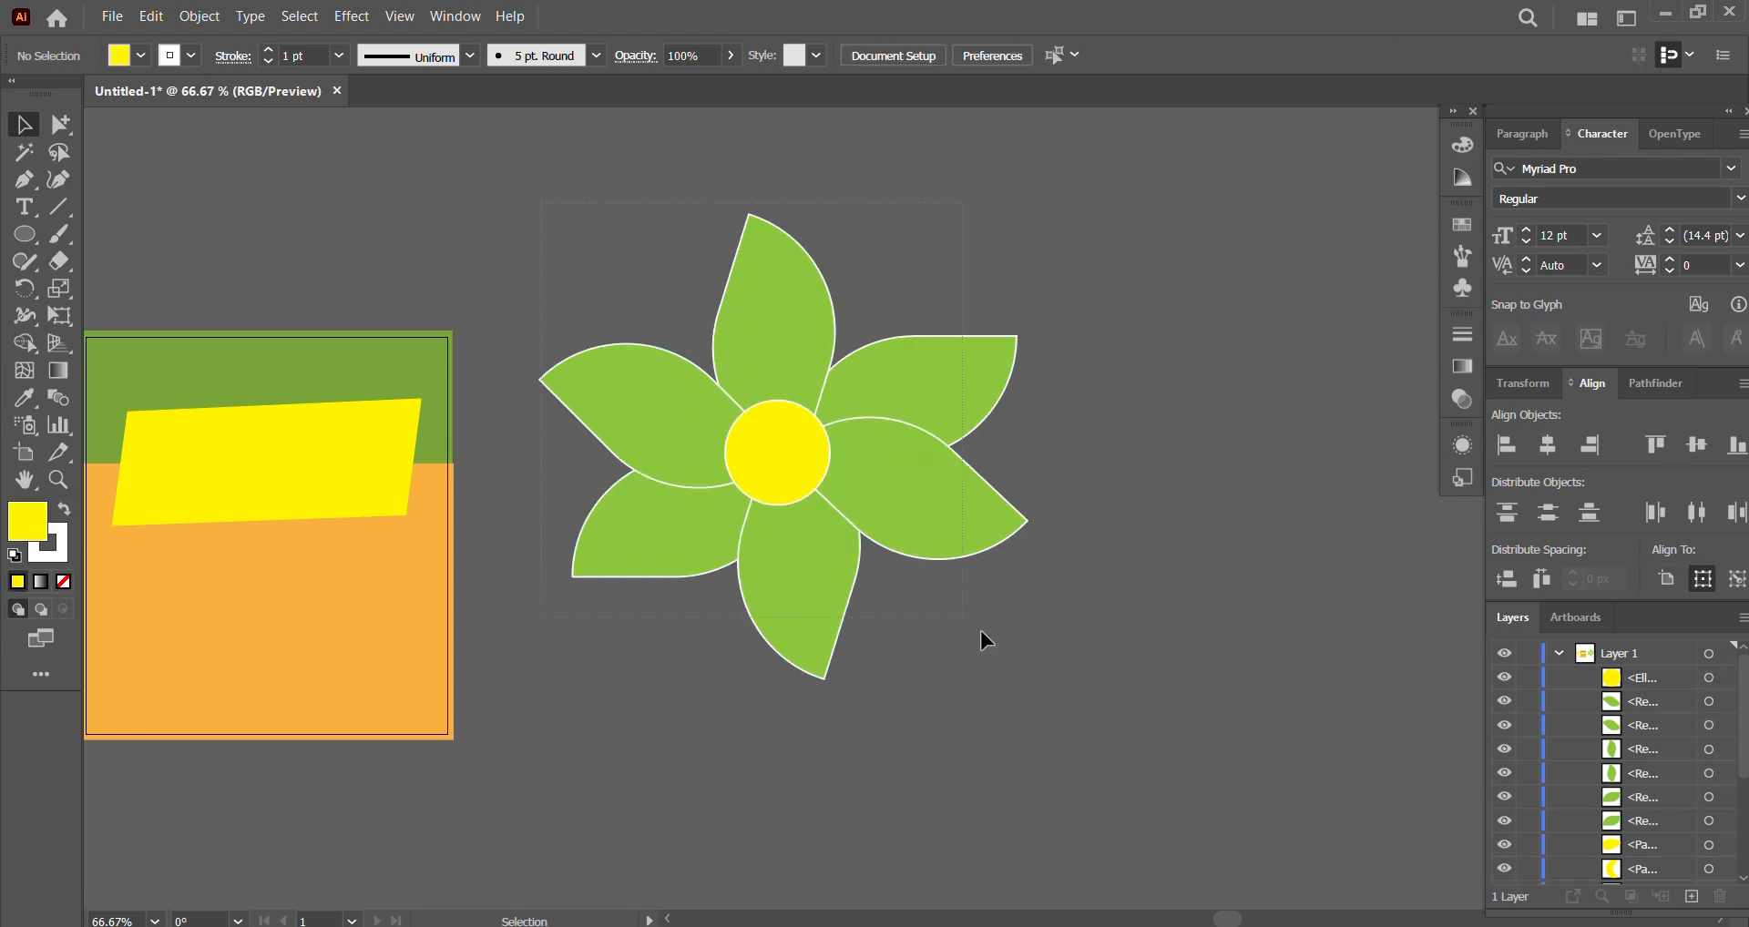
drag(1055, 709, 1040, 704)
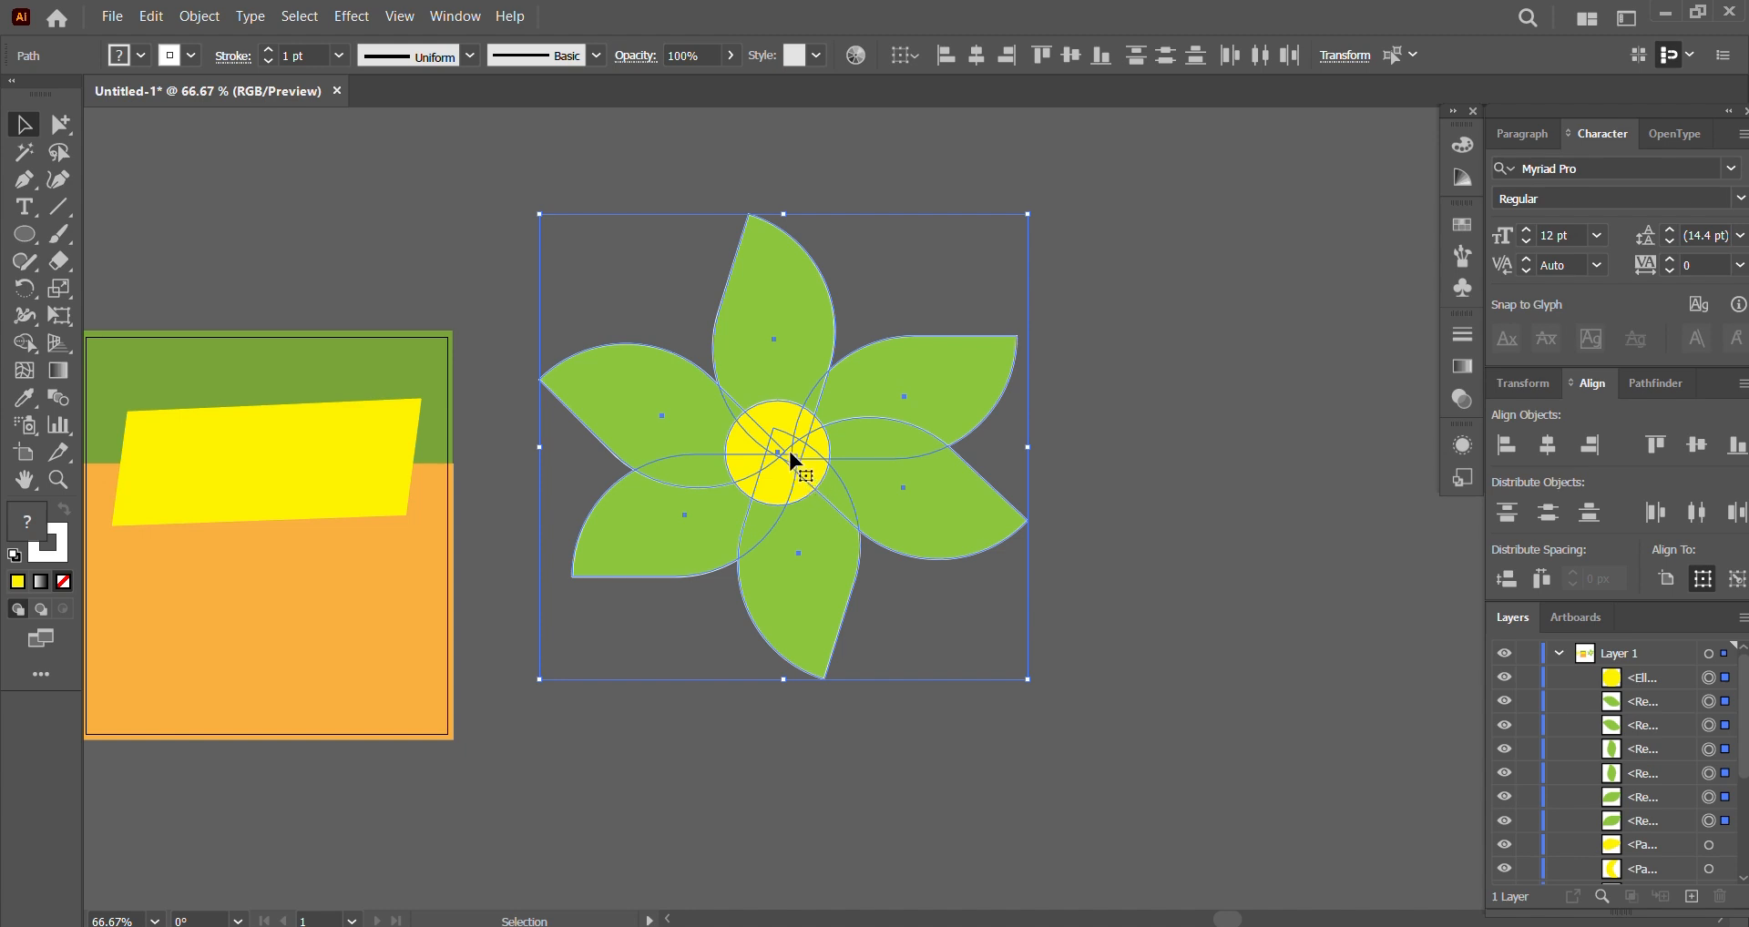
key(ctrl+alt)
key(ctrl+g)
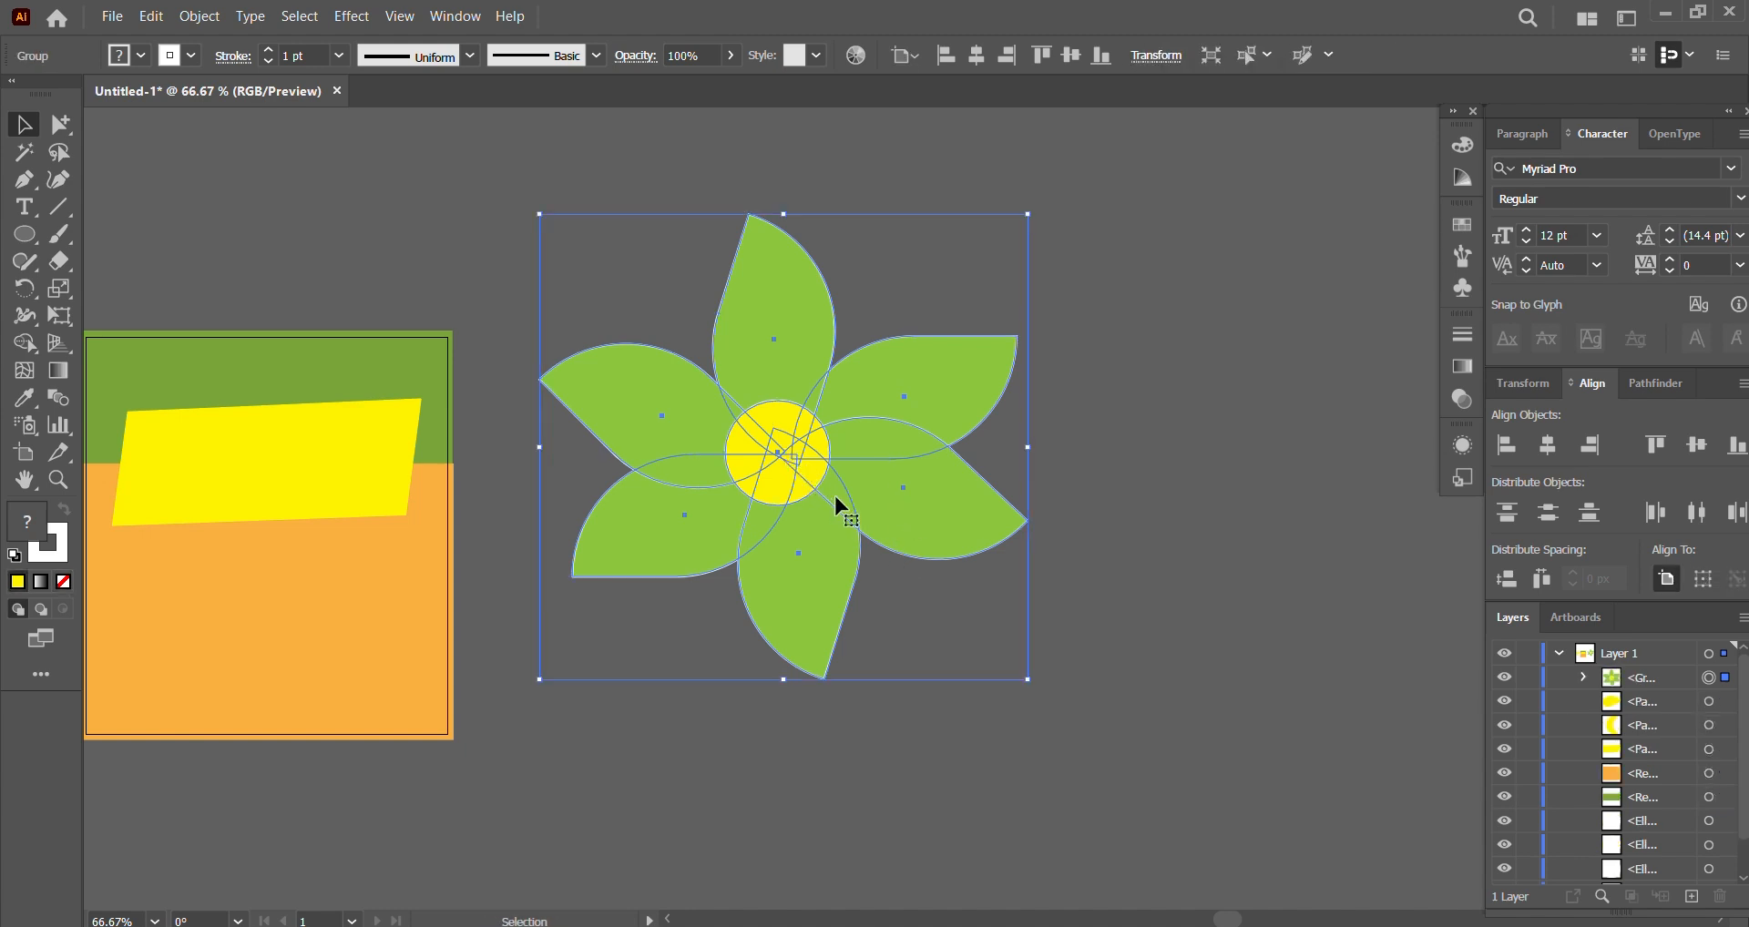
click(1216, 434)
Step: Examine the Ungroup option offered for the grouped flower without applying it
right_click(816, 438)
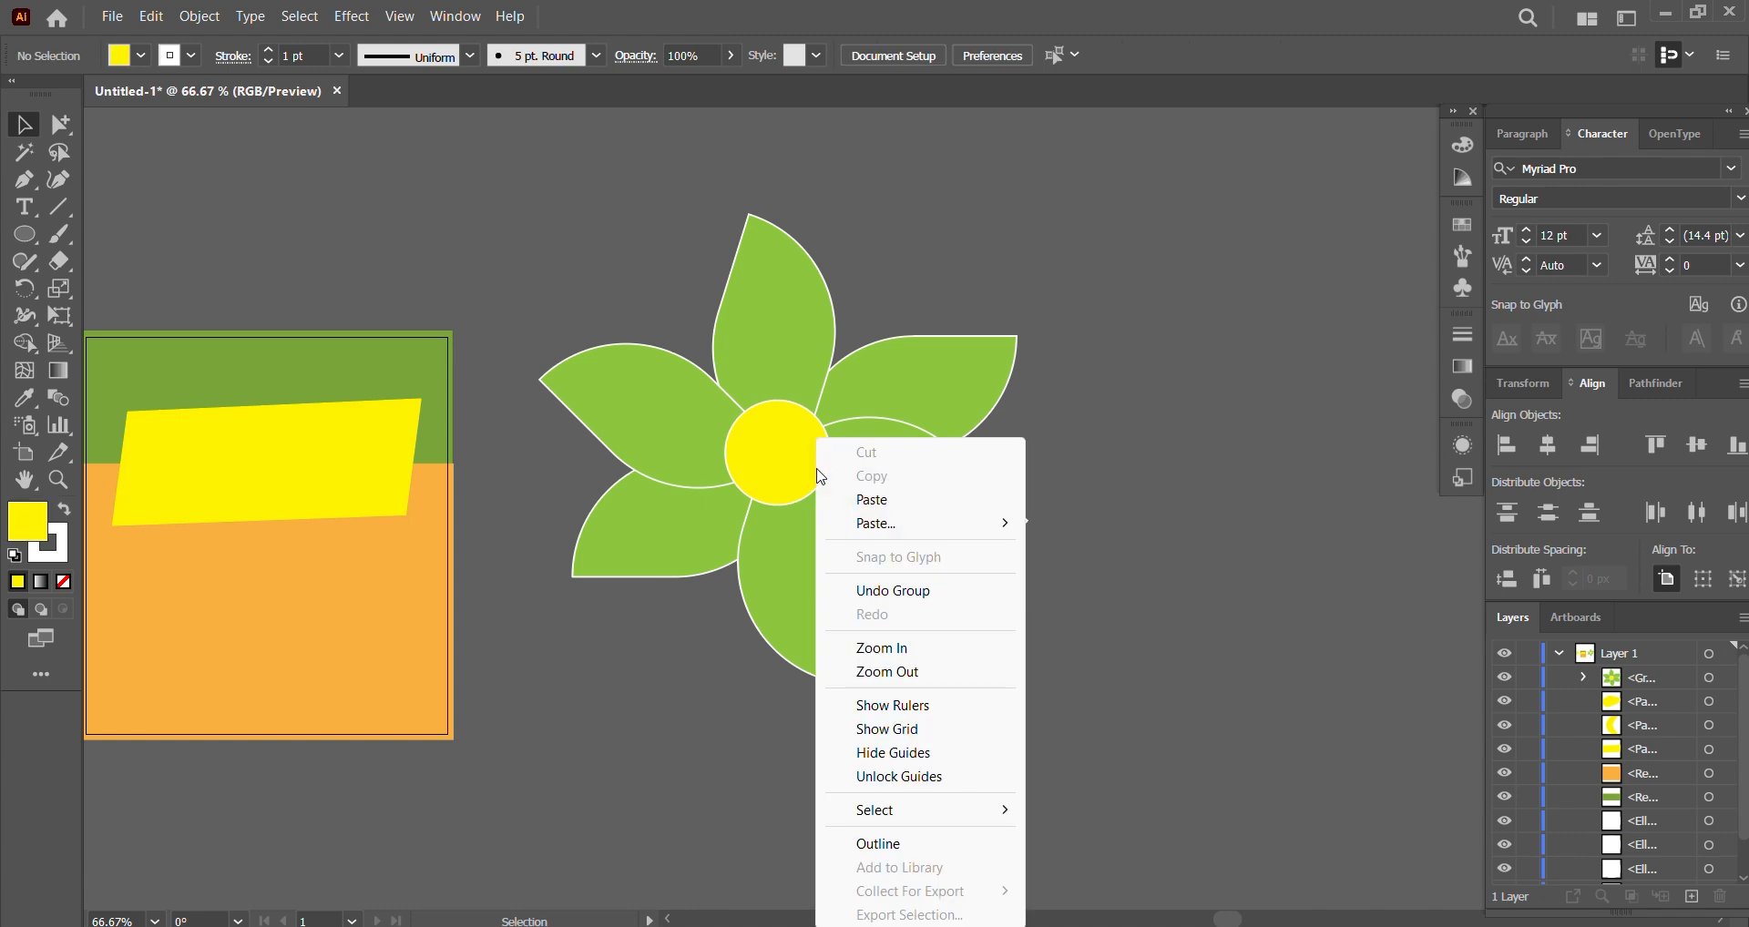
click(744, 475)
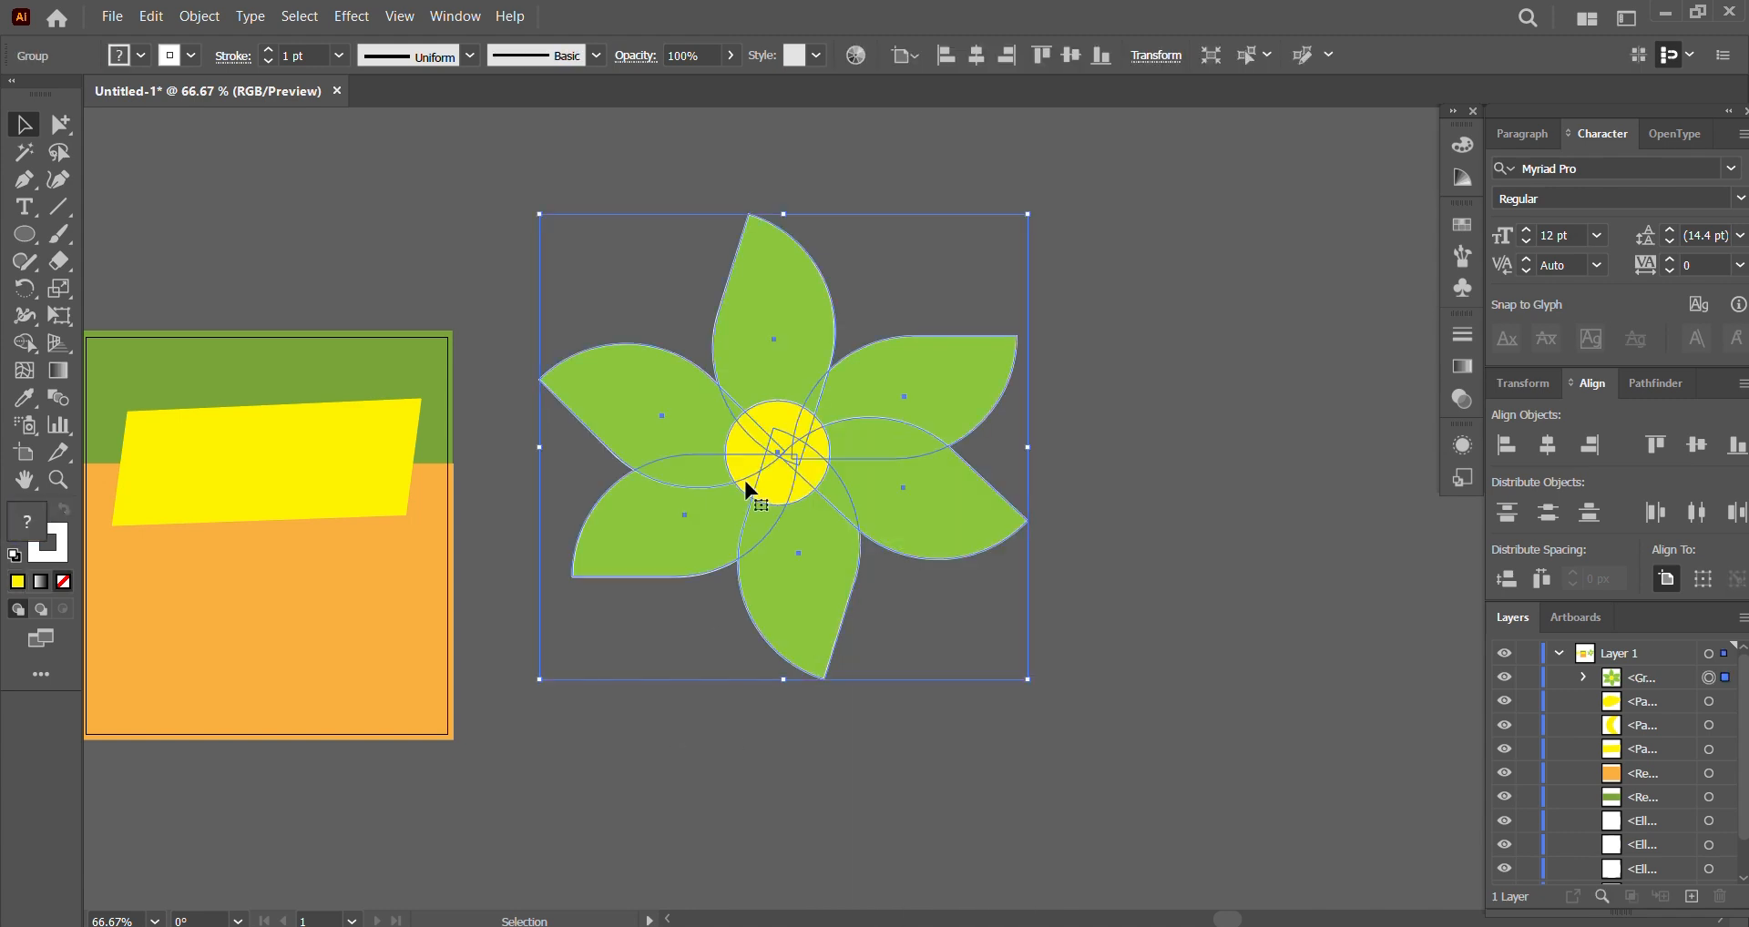
right_click(744, 474)
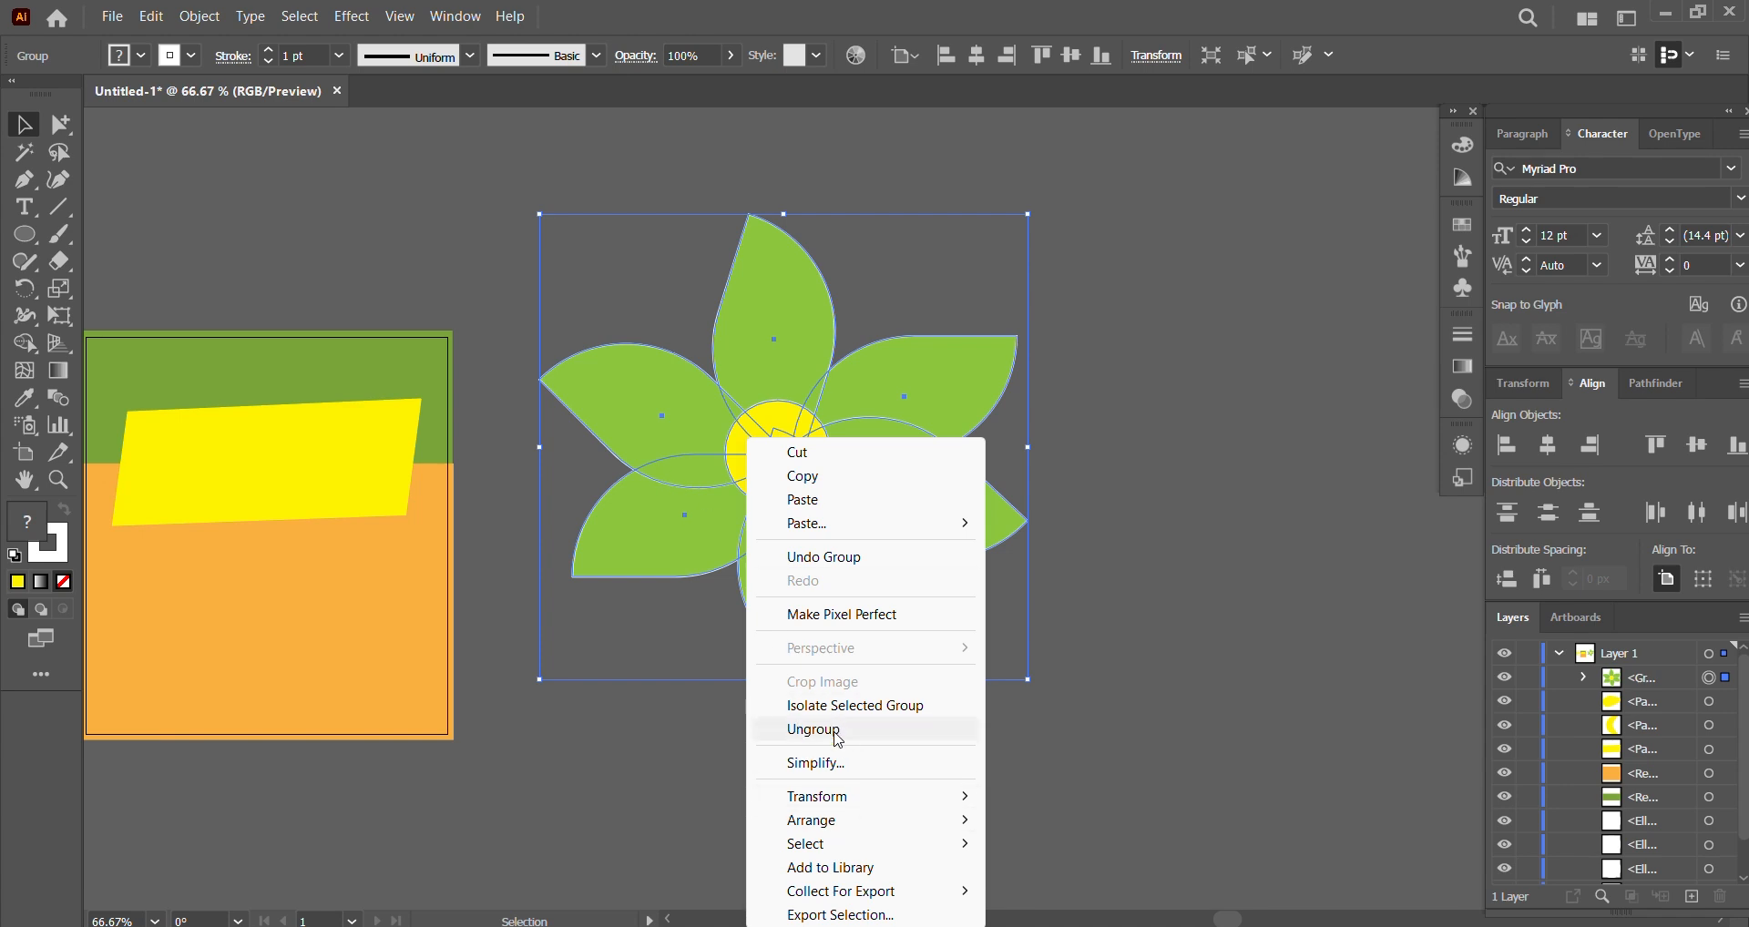
click(1126, 538)
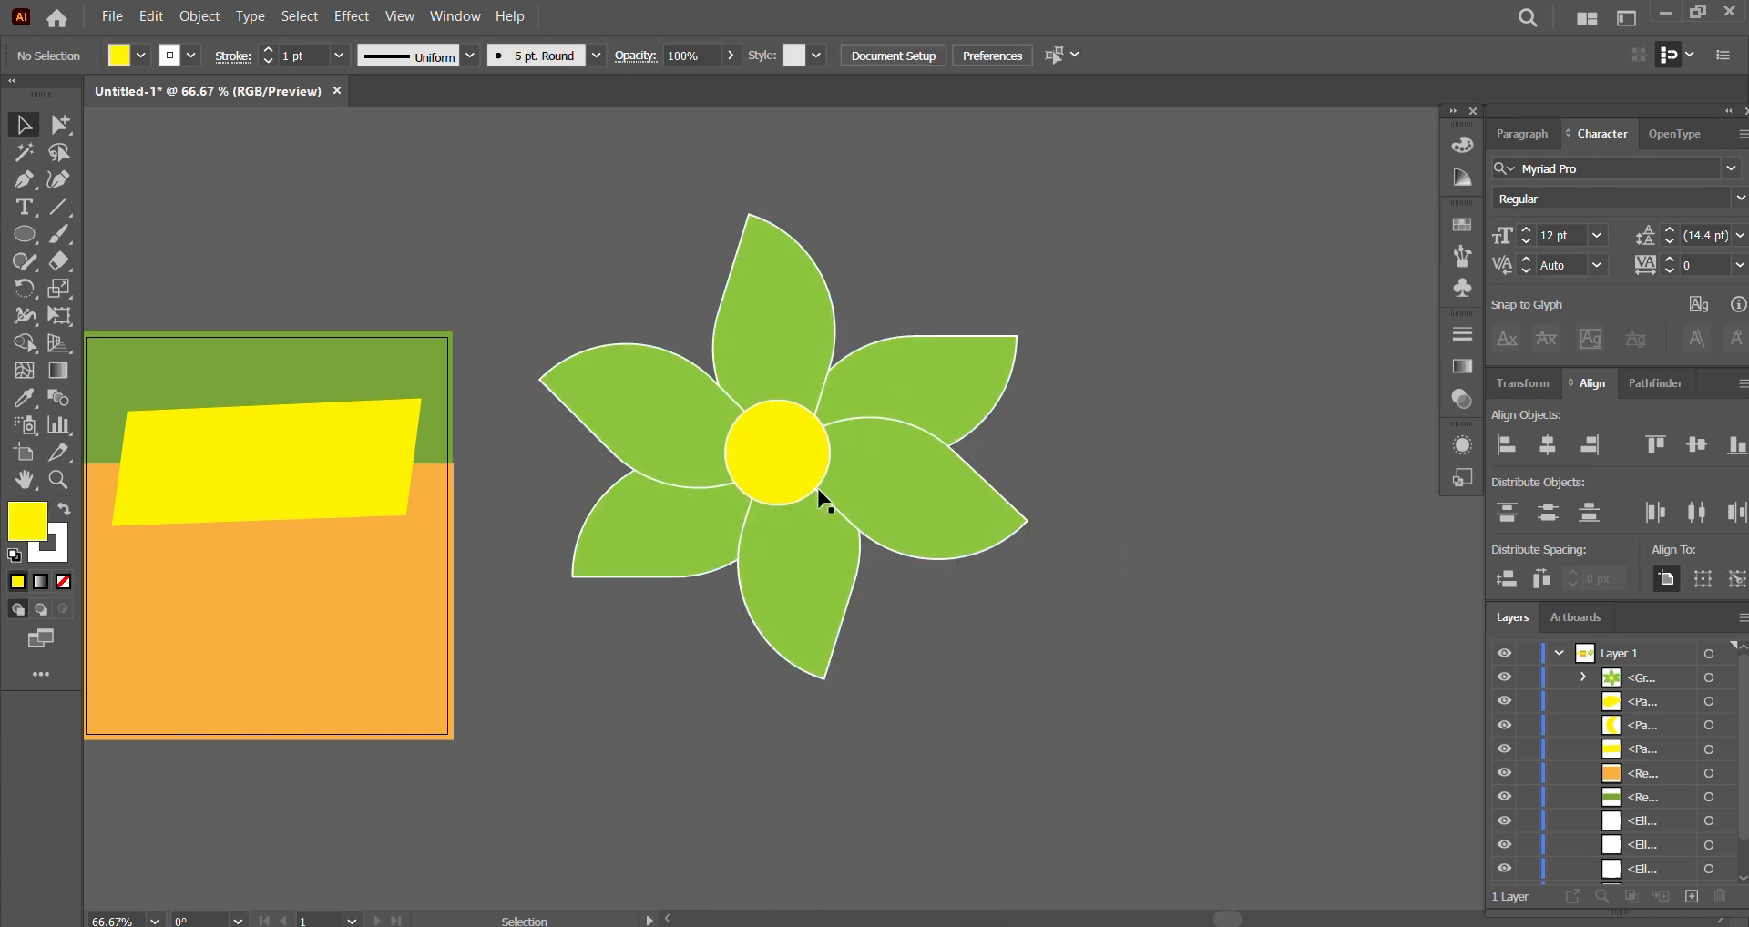
Step: Move the grouped flower as one object slightly up and to the right on the canvas, and deselect it
click(779, 458)
click(1178, 310)
drag(1091, 721, 1092, 720)
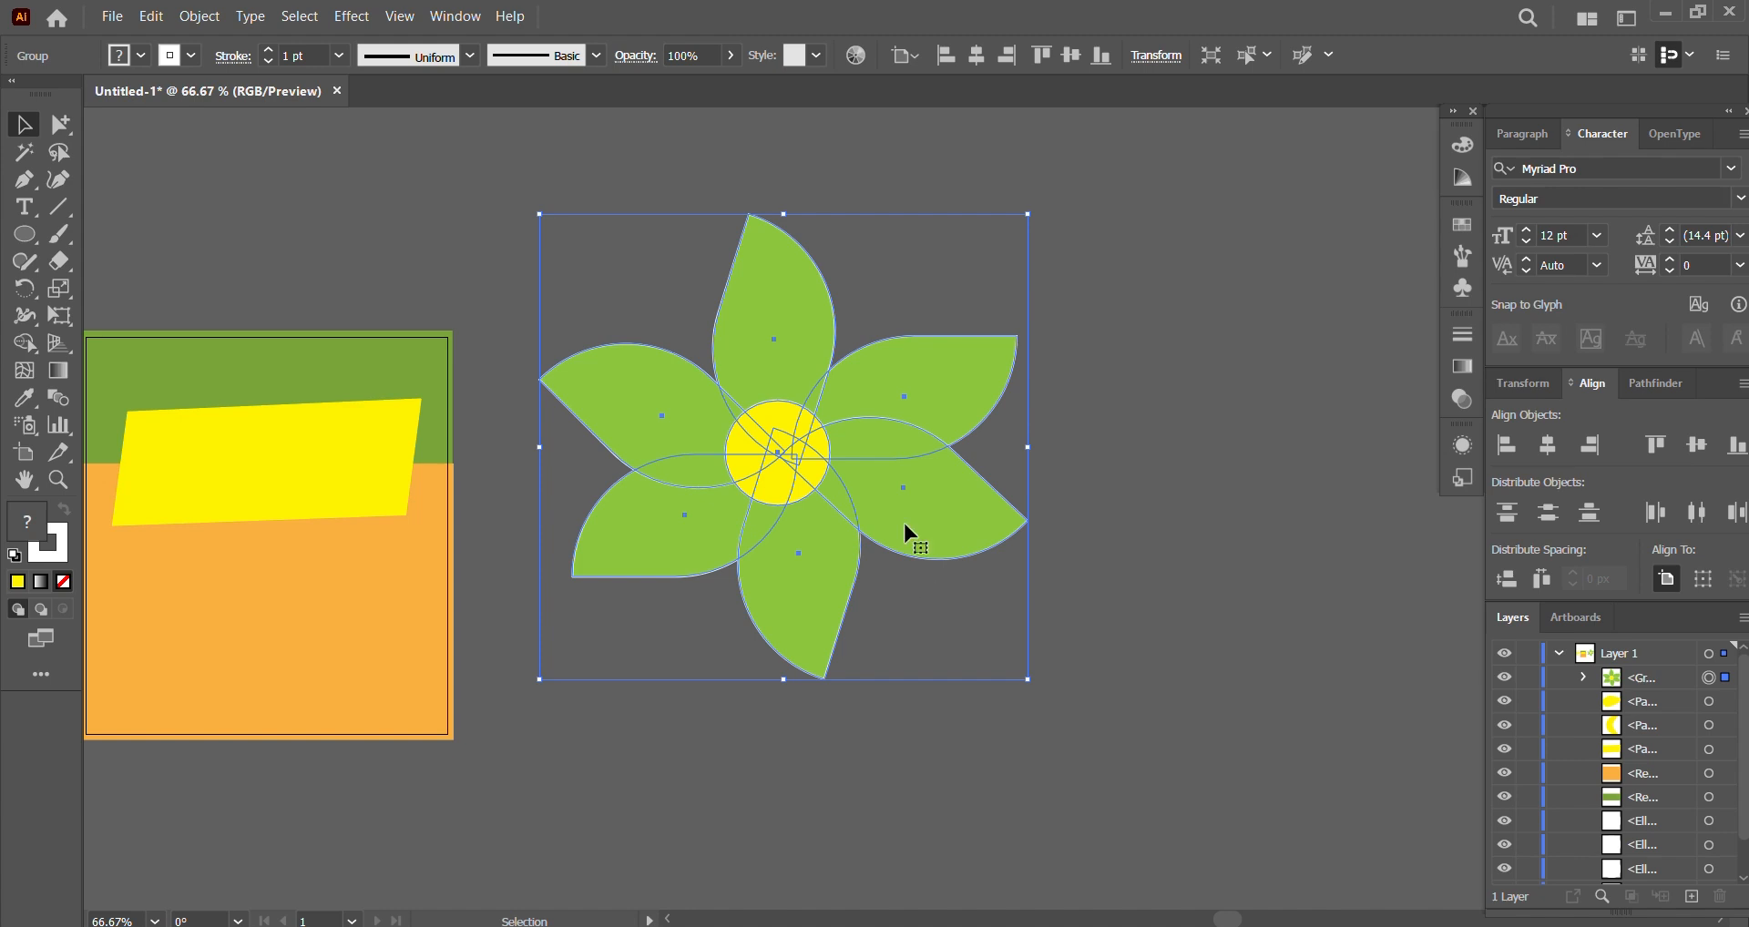
click(1210, 474)
drag(769, 420, 807, 377)
click(565, 206)
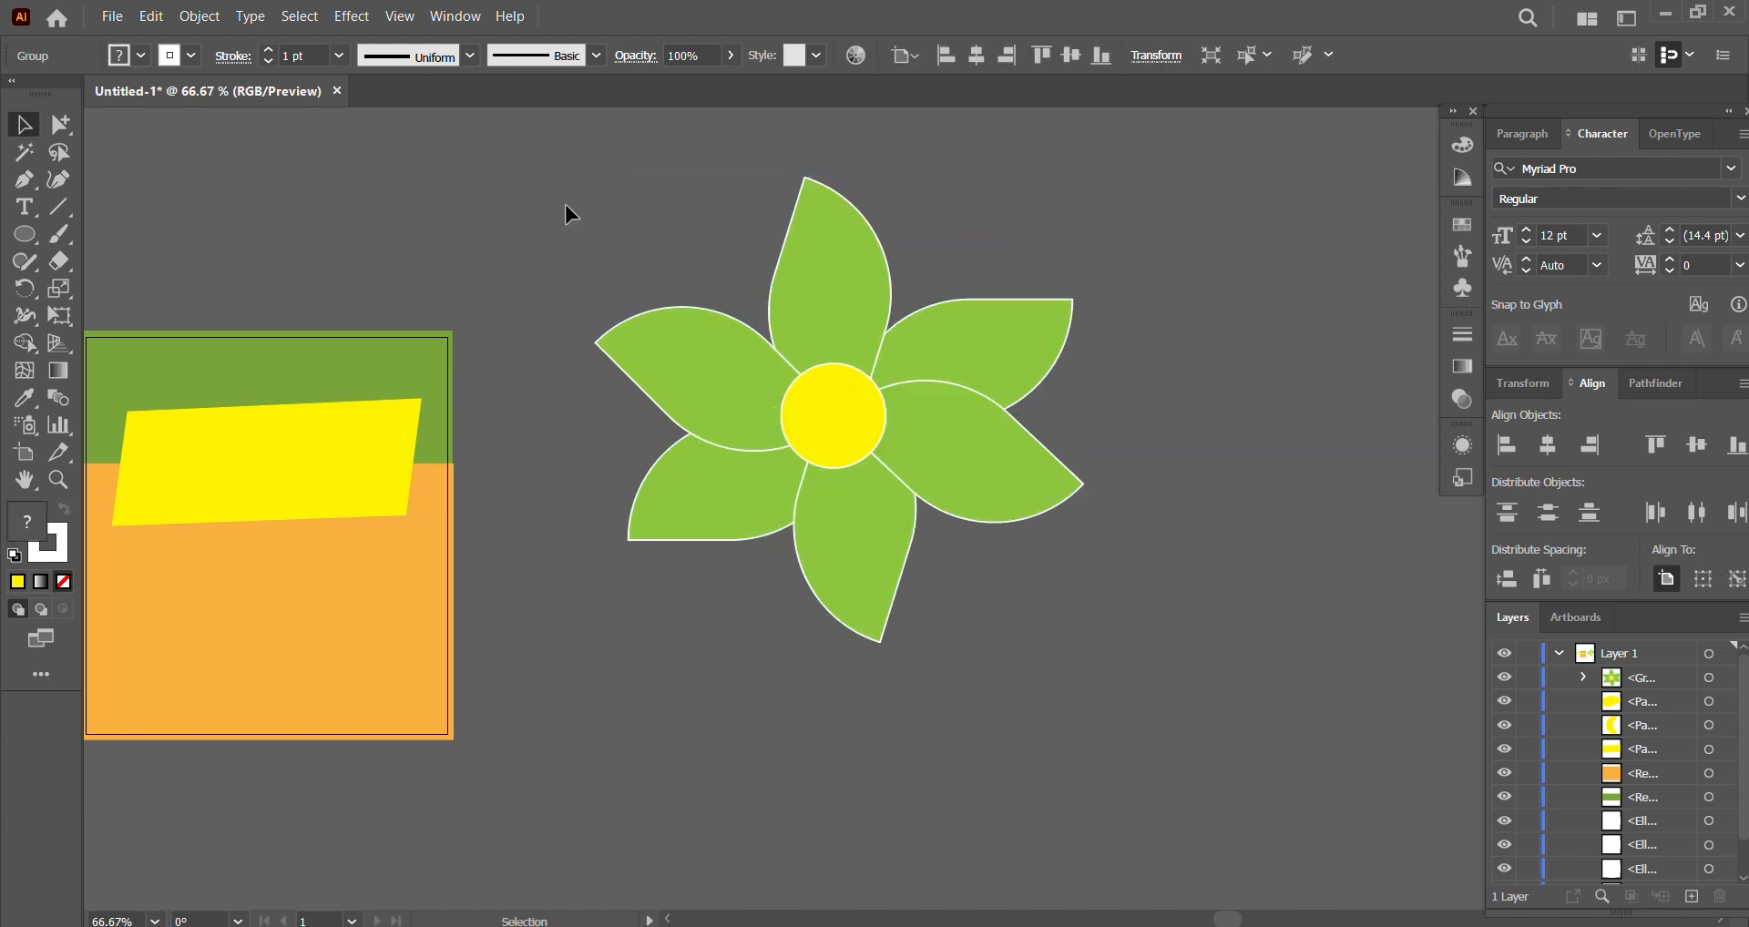
click(888, 393)
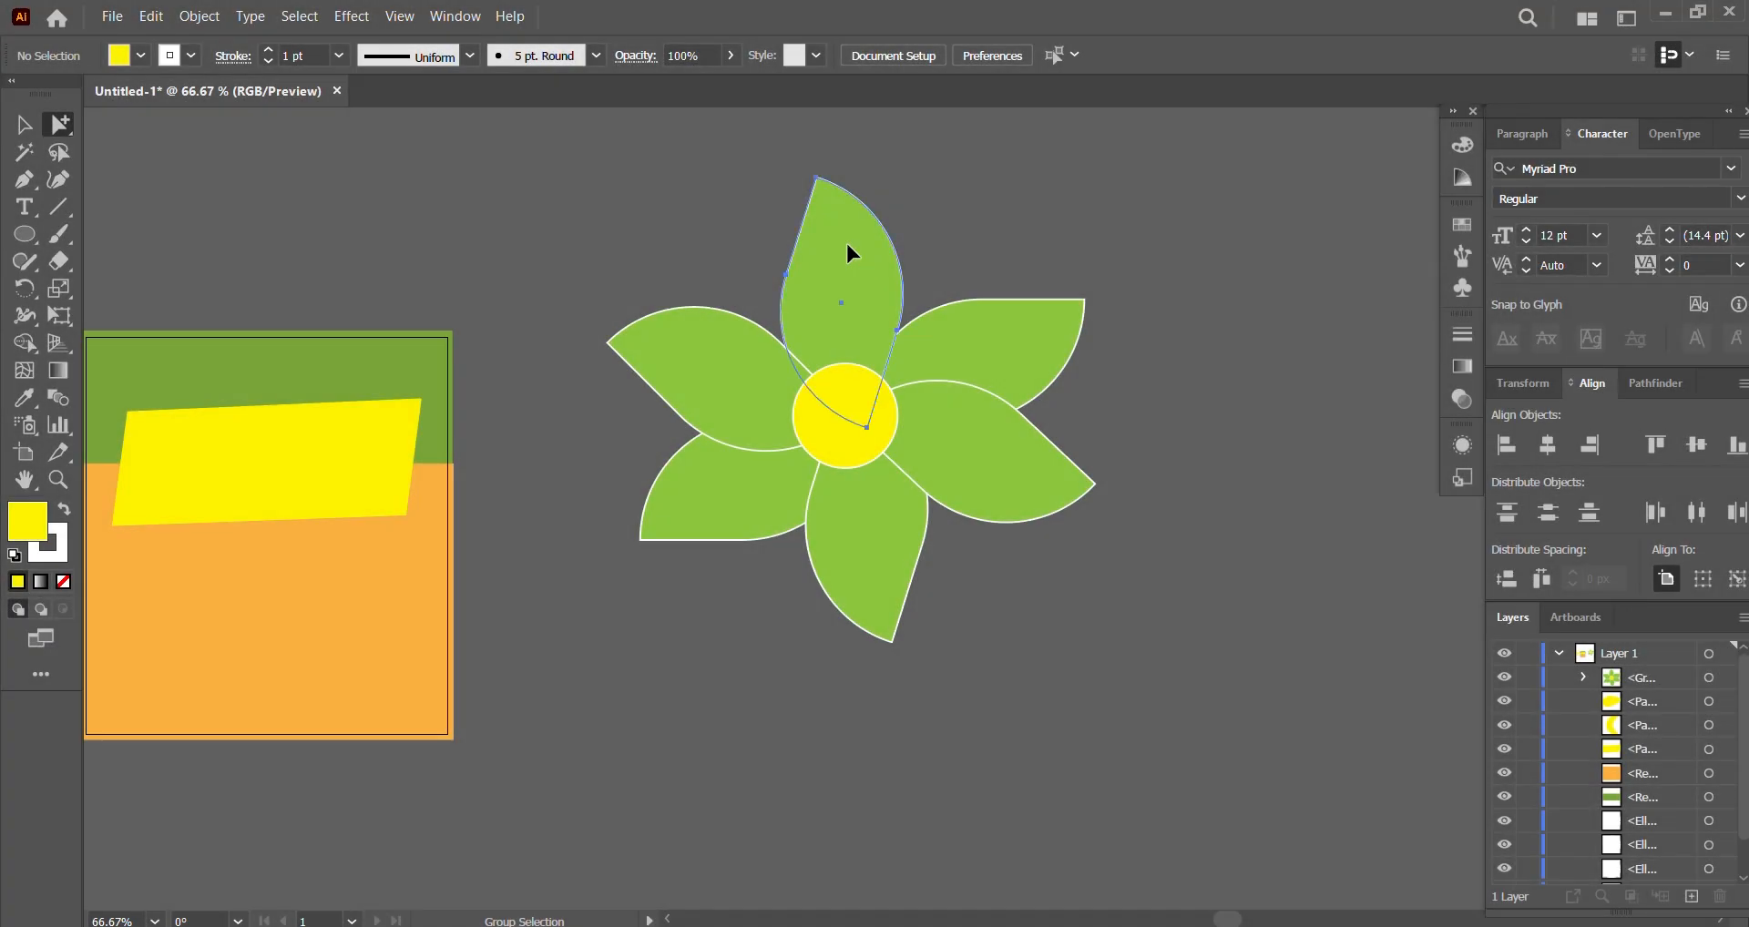
Step: Select only the top petal inside the group with Group Selection, extend the selection to the whole flower, and deselect it
click(850, 255)
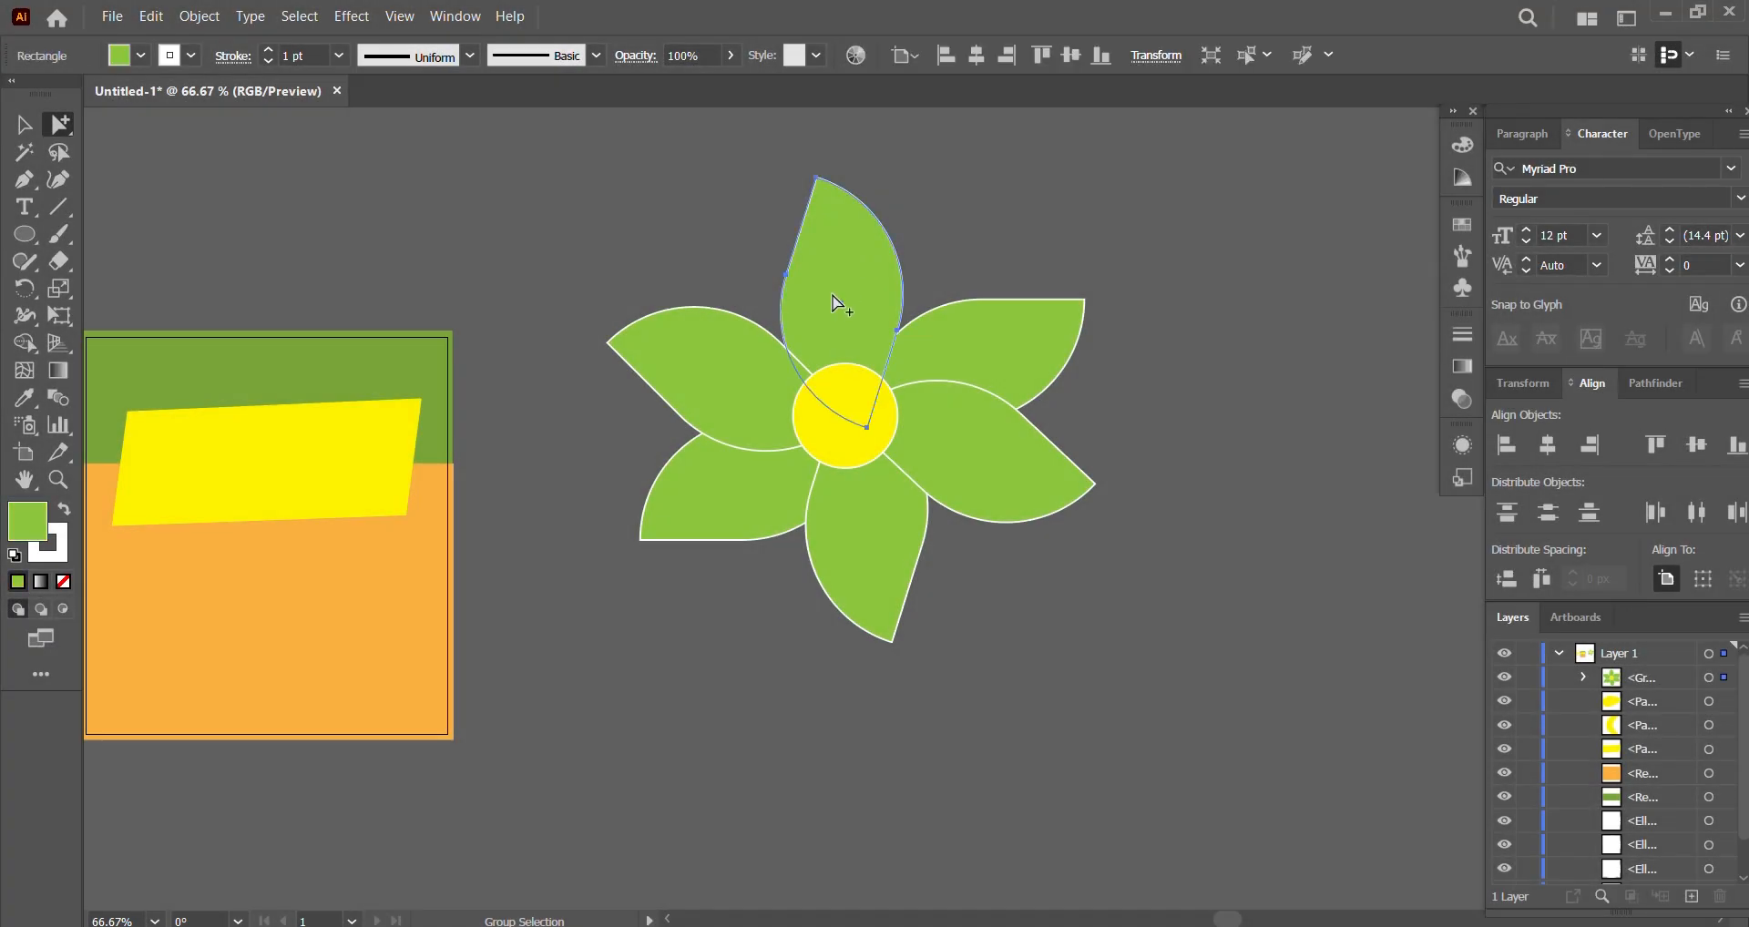
click(869, 287)
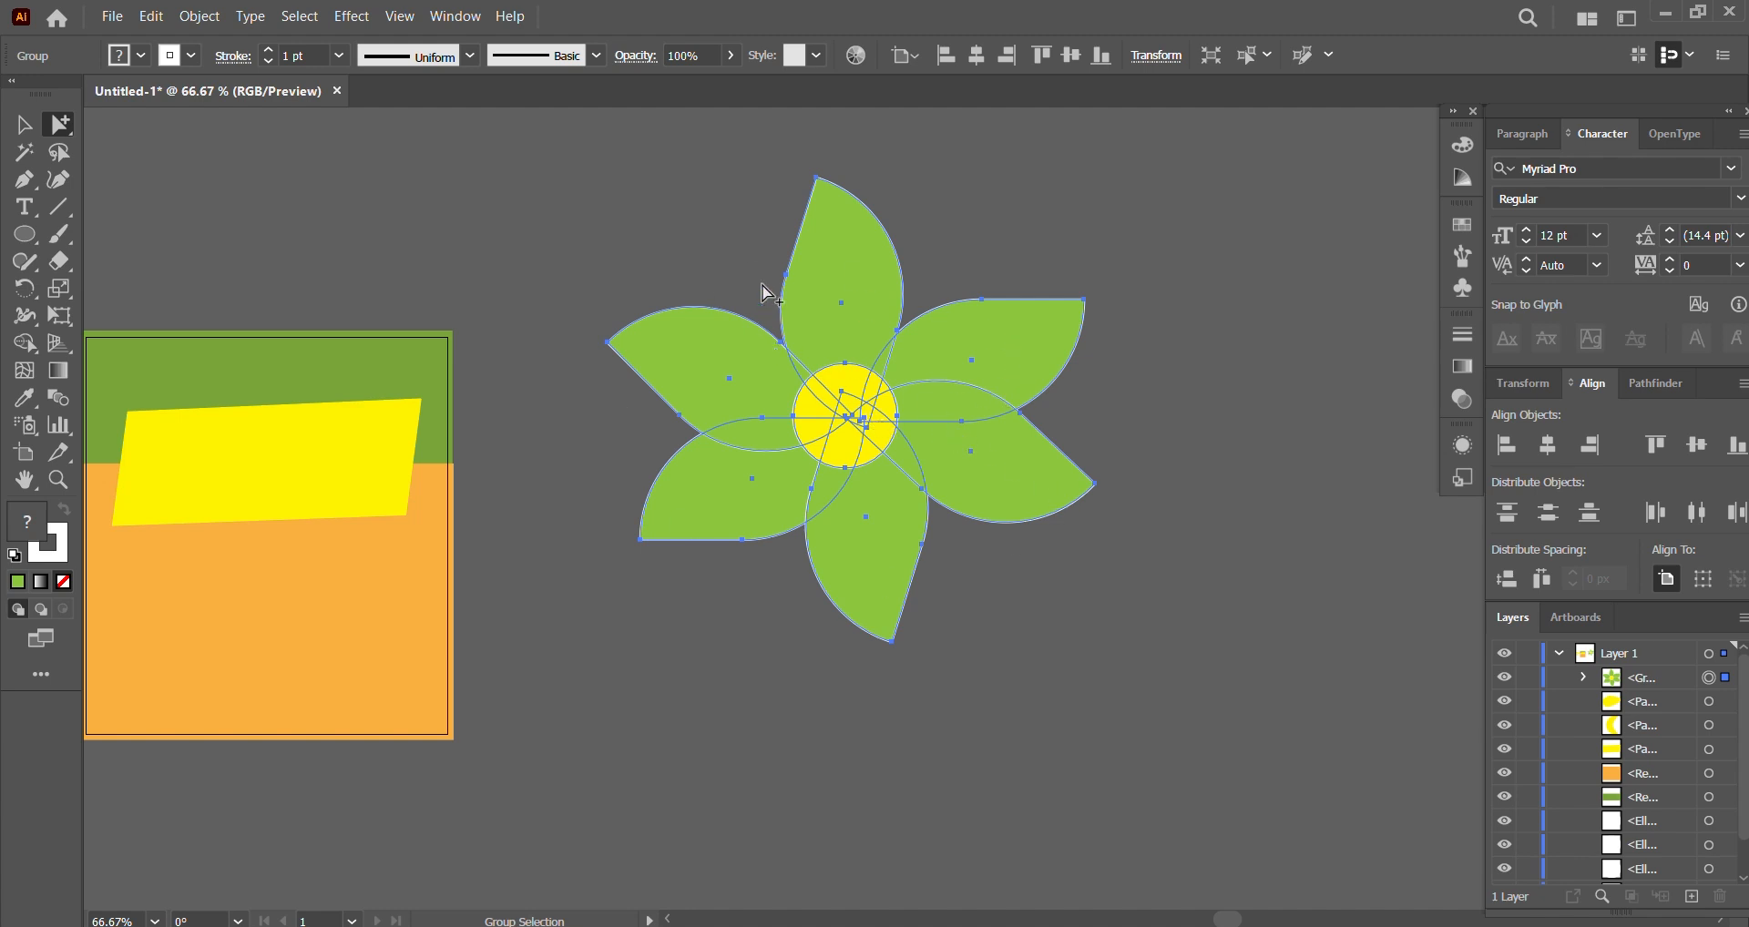
click(694, 189)
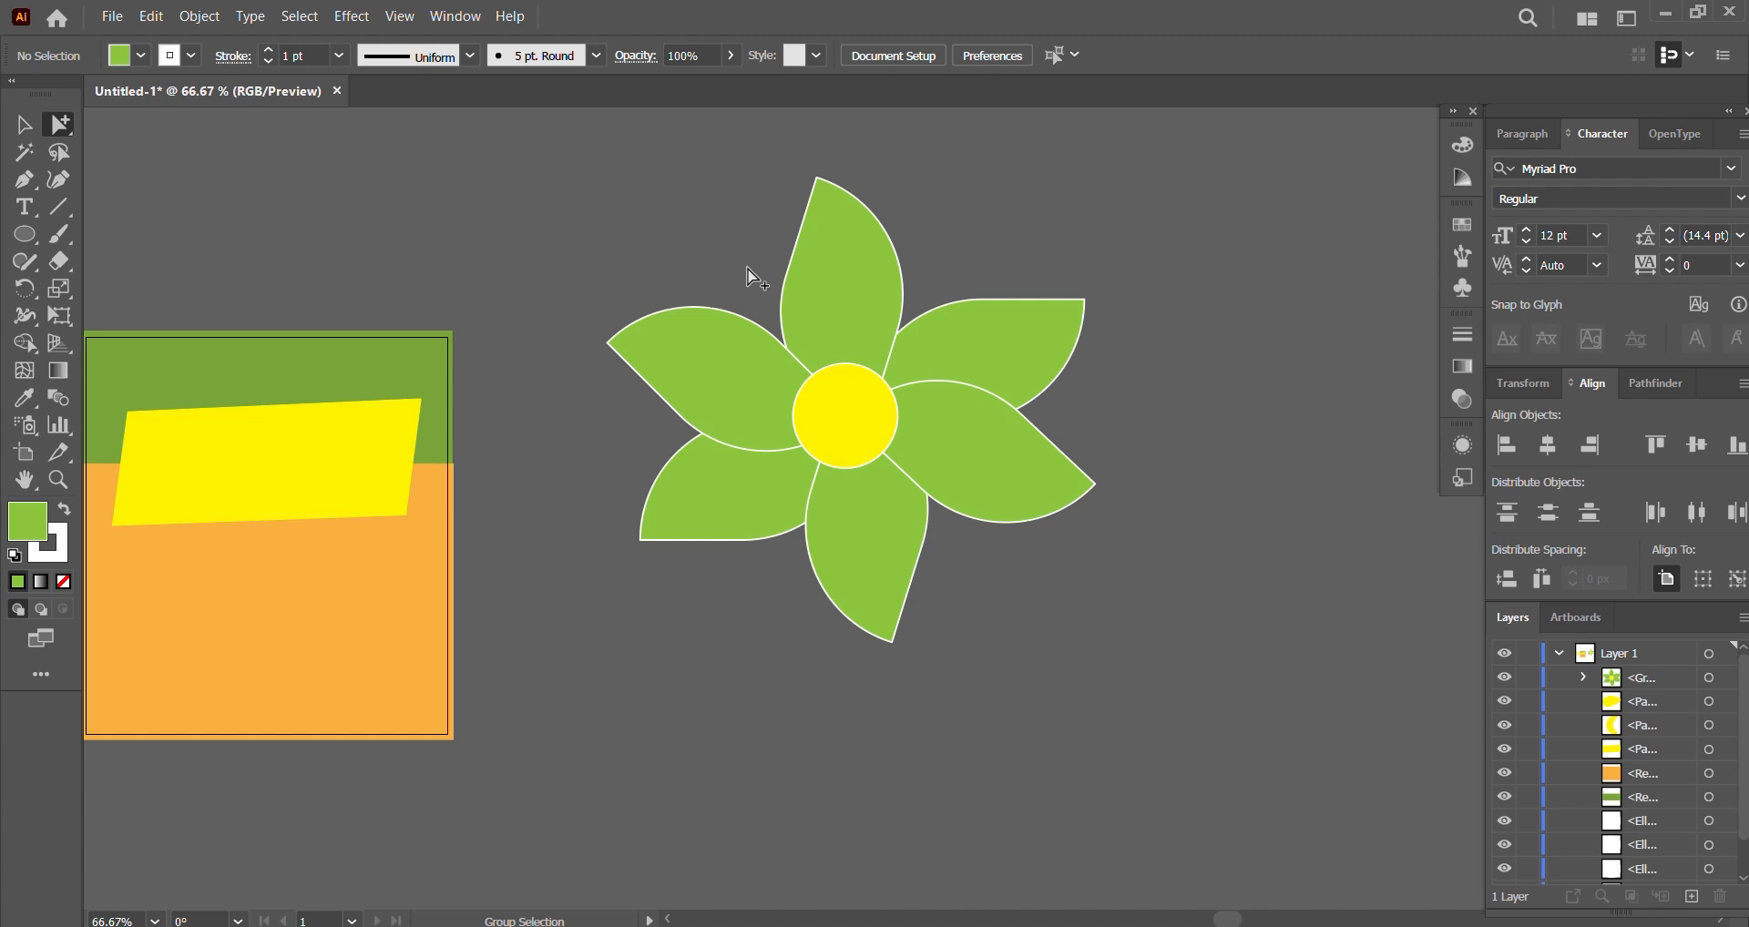
click(872, 261)
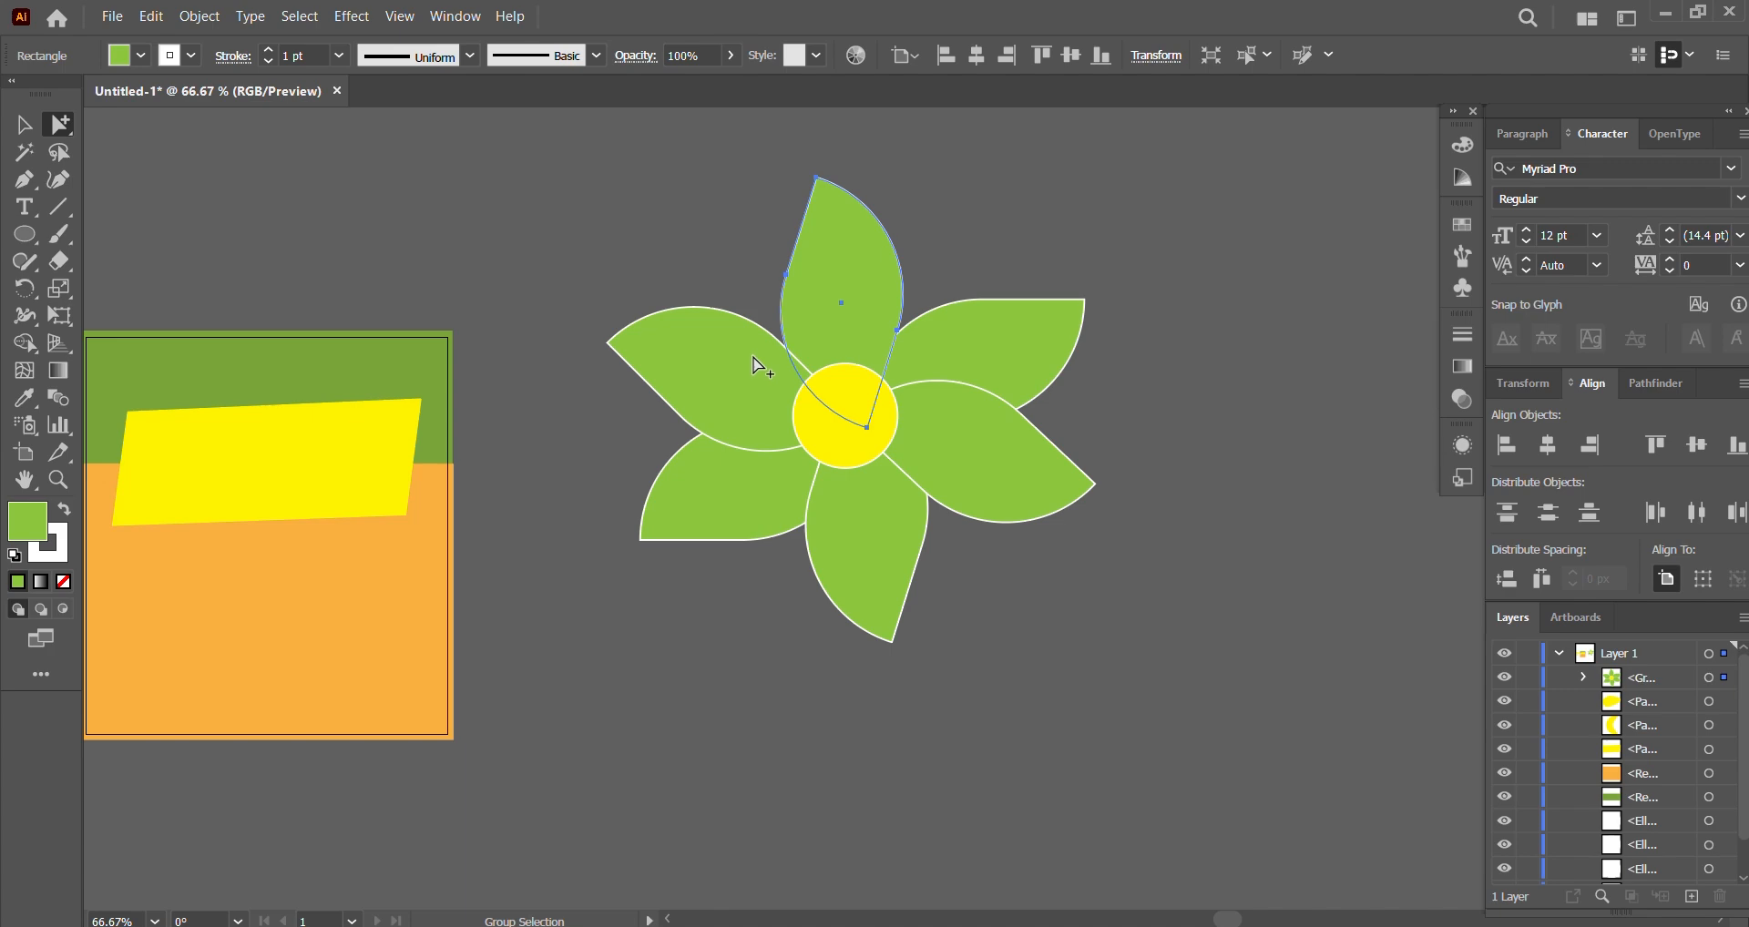
click(841, 315)
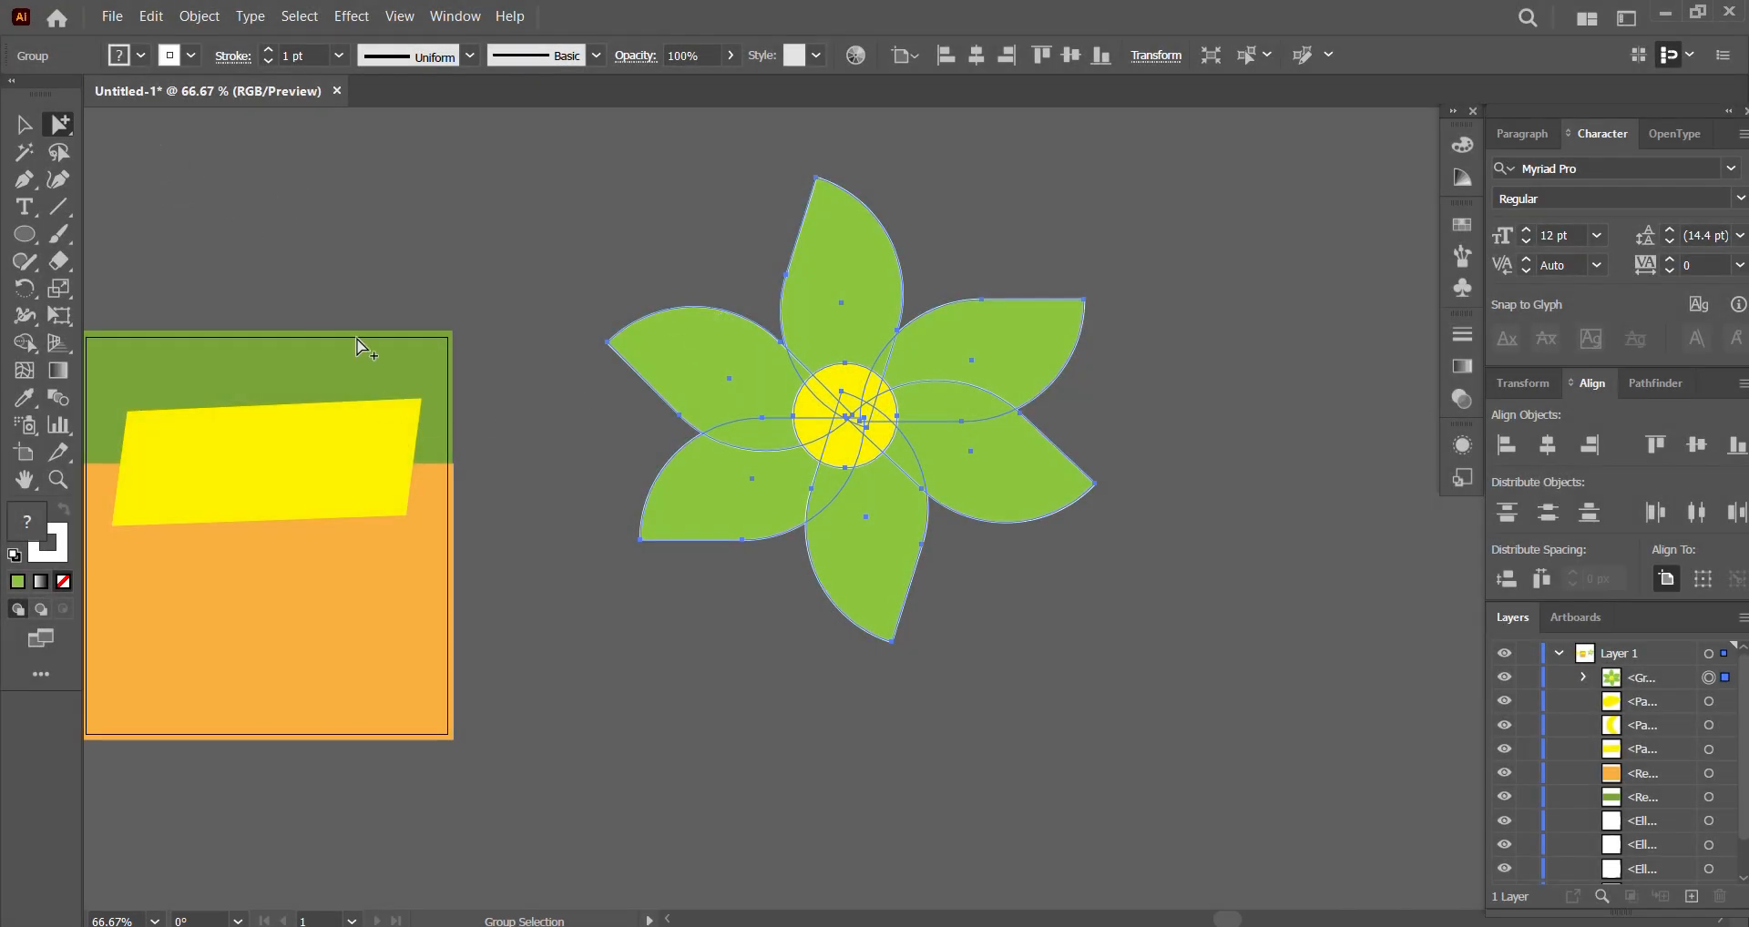
click(595, 613)
scroll(598, 551, down, 1)
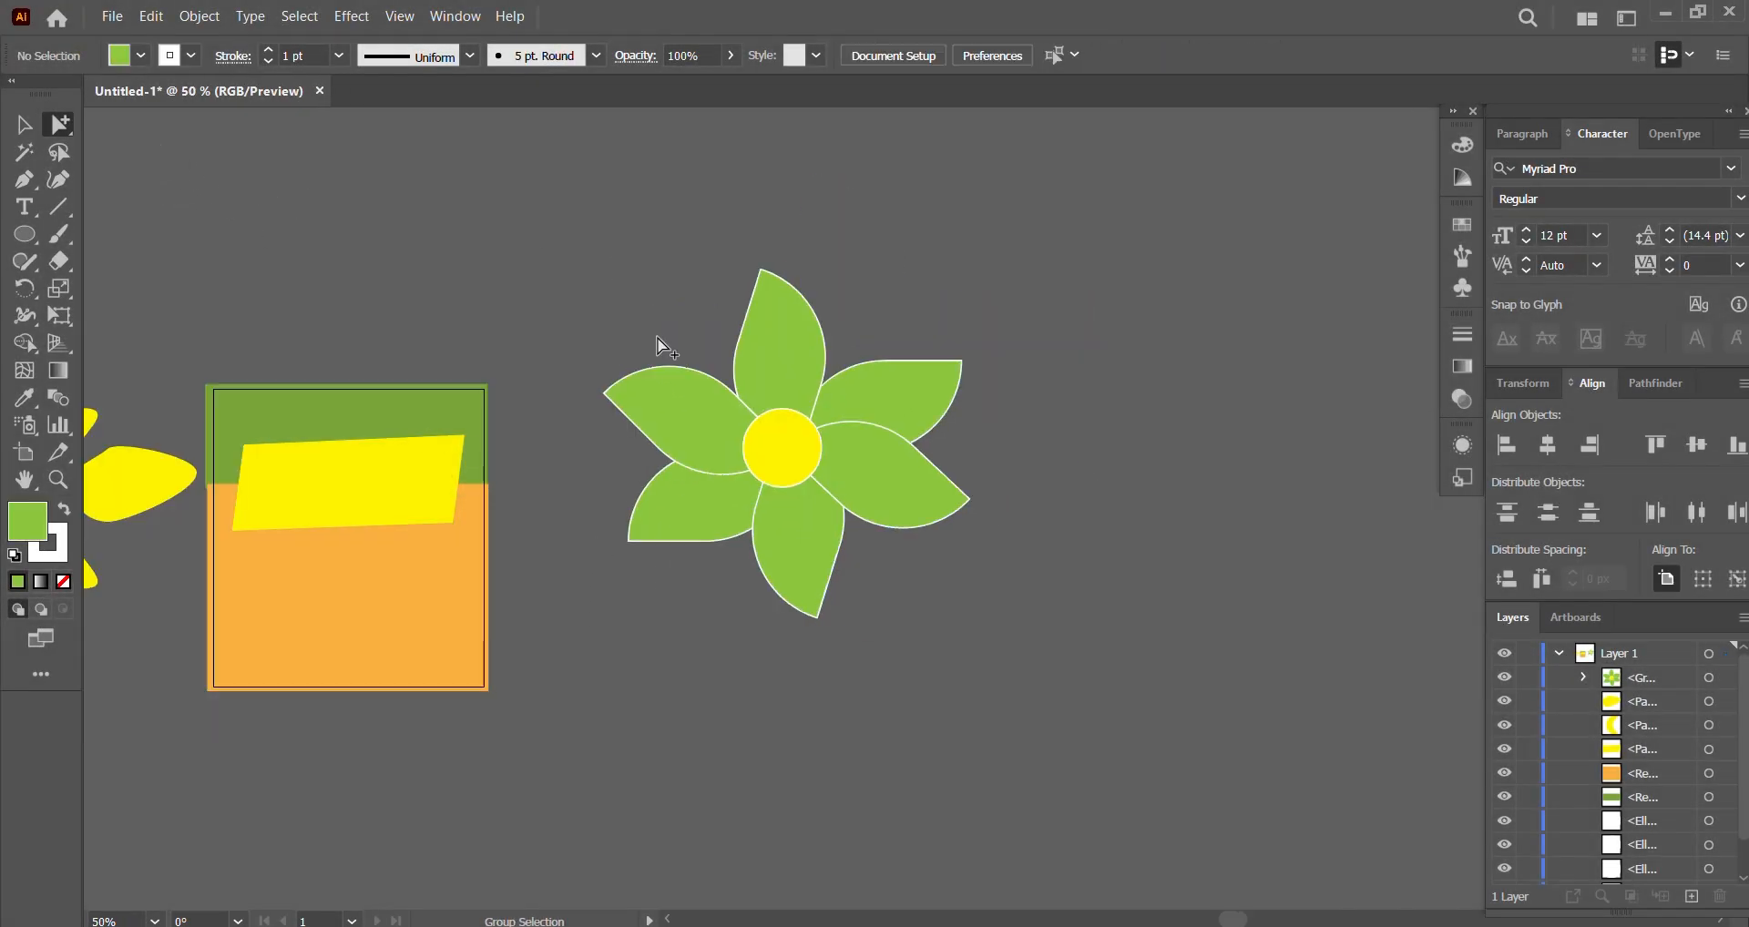
Step: Select the top petal and extend the selection to the whole flower group with Group Selection, deselect, and select the whole group again
scroll(812, 374, up, 1)
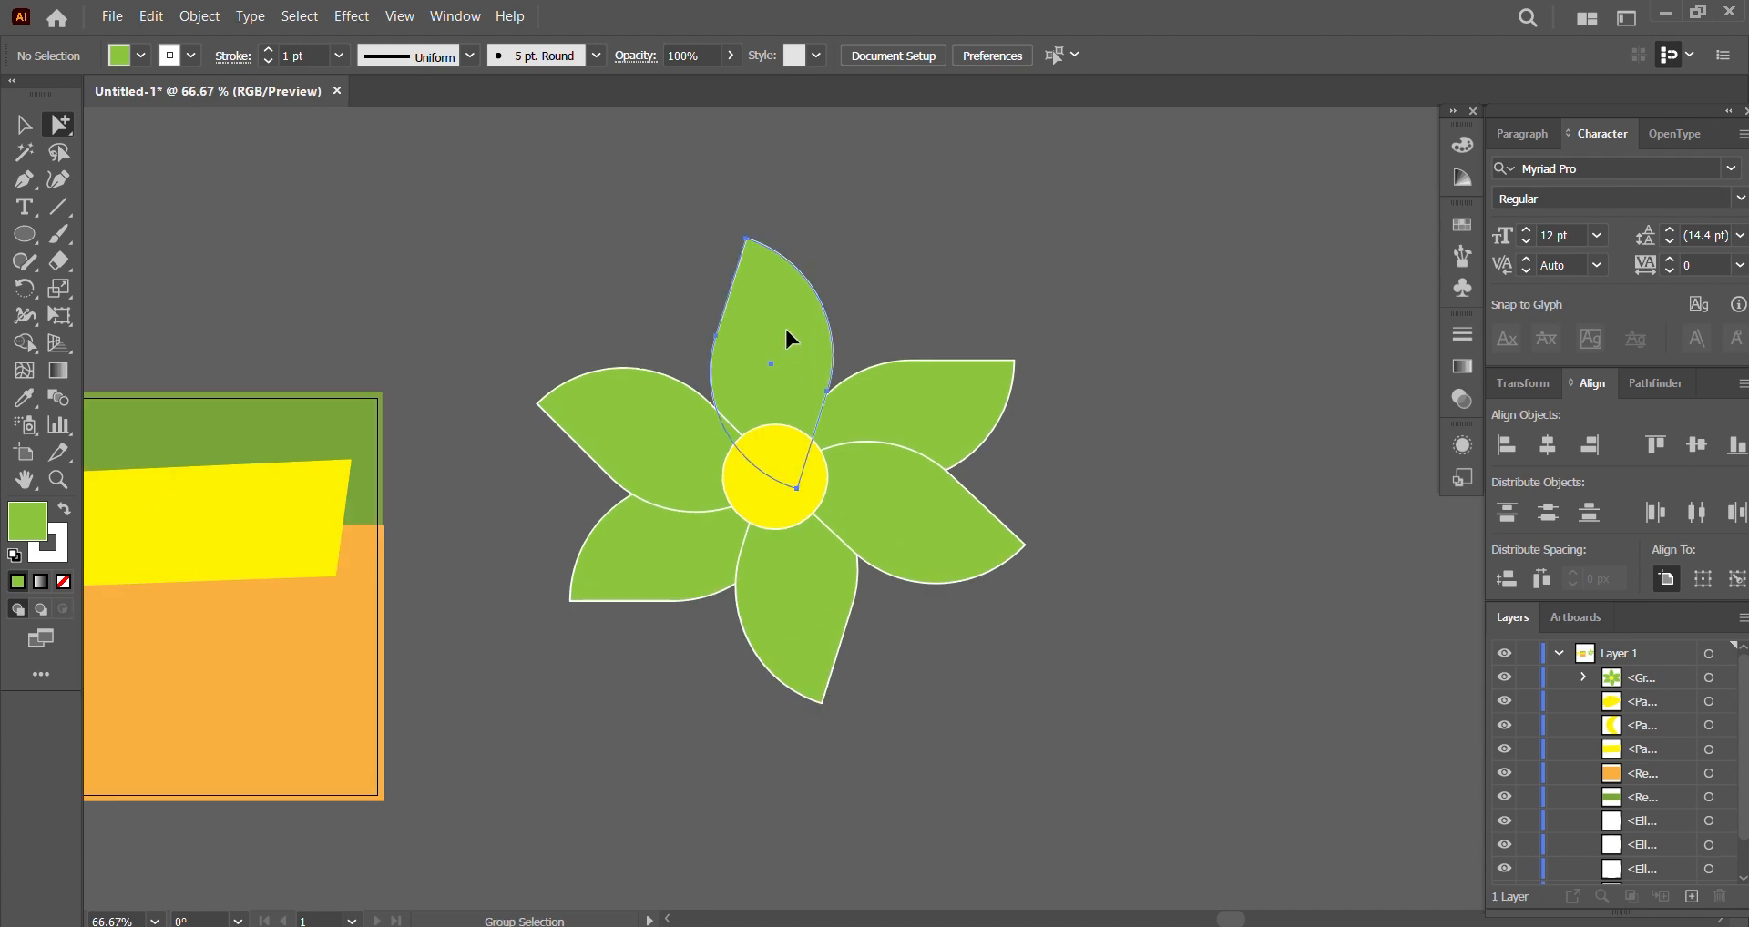
click(786, 331)
click(789, 346)
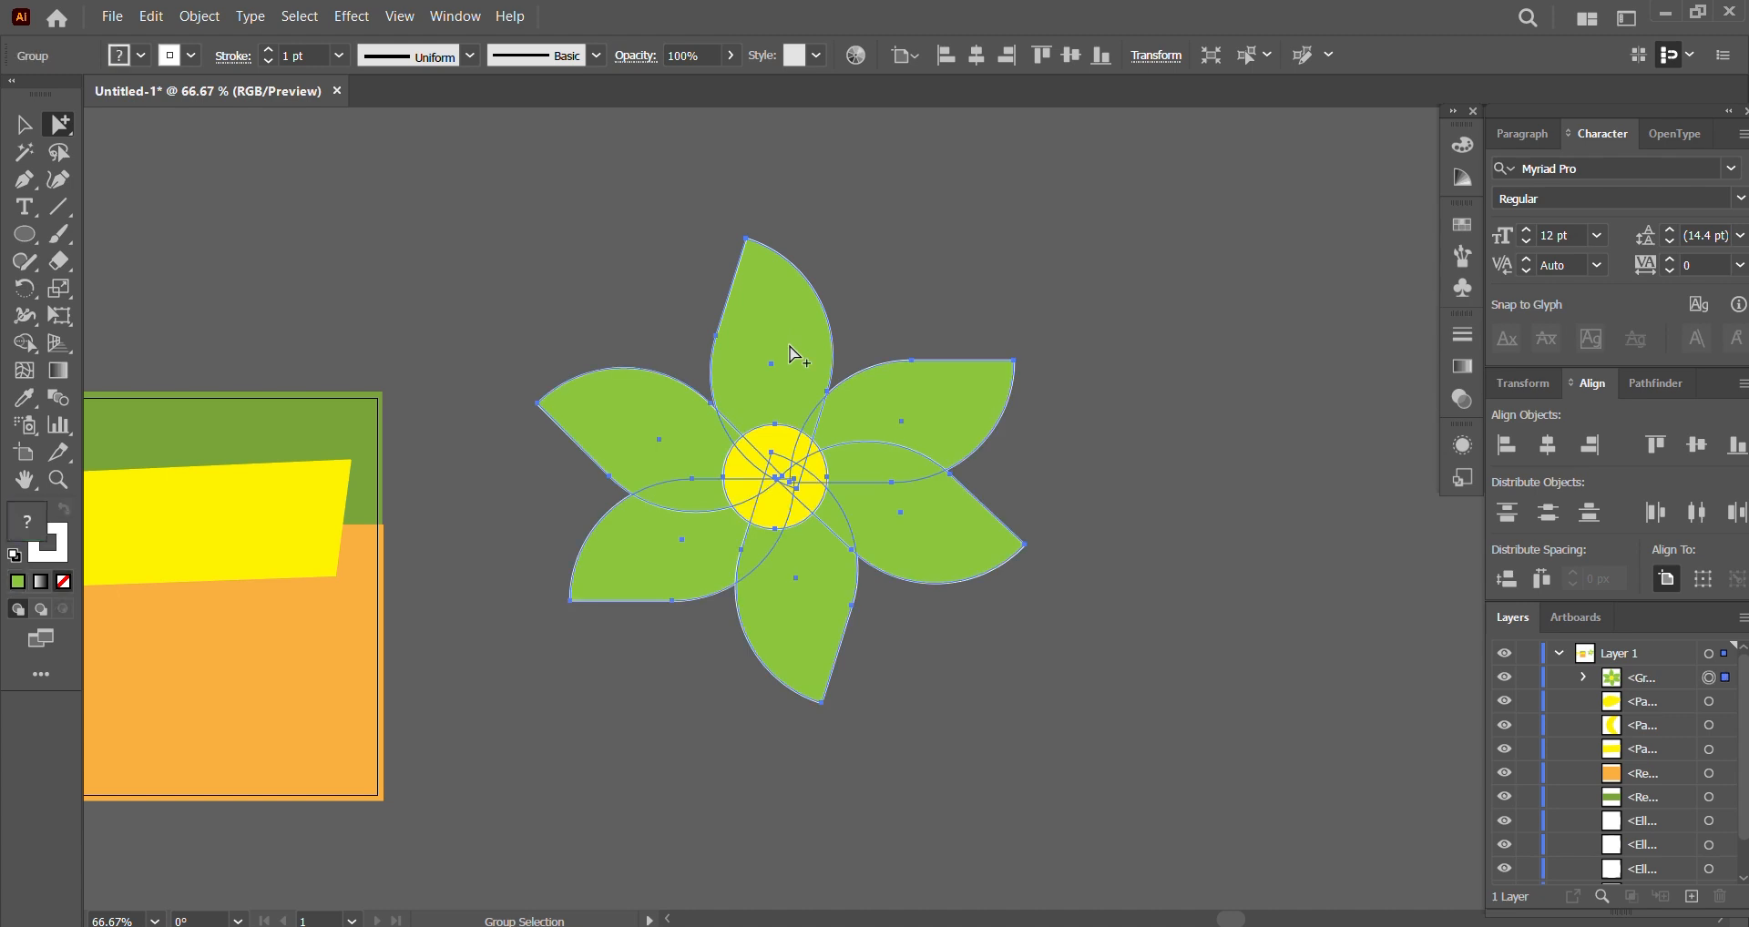
click(902, 287)
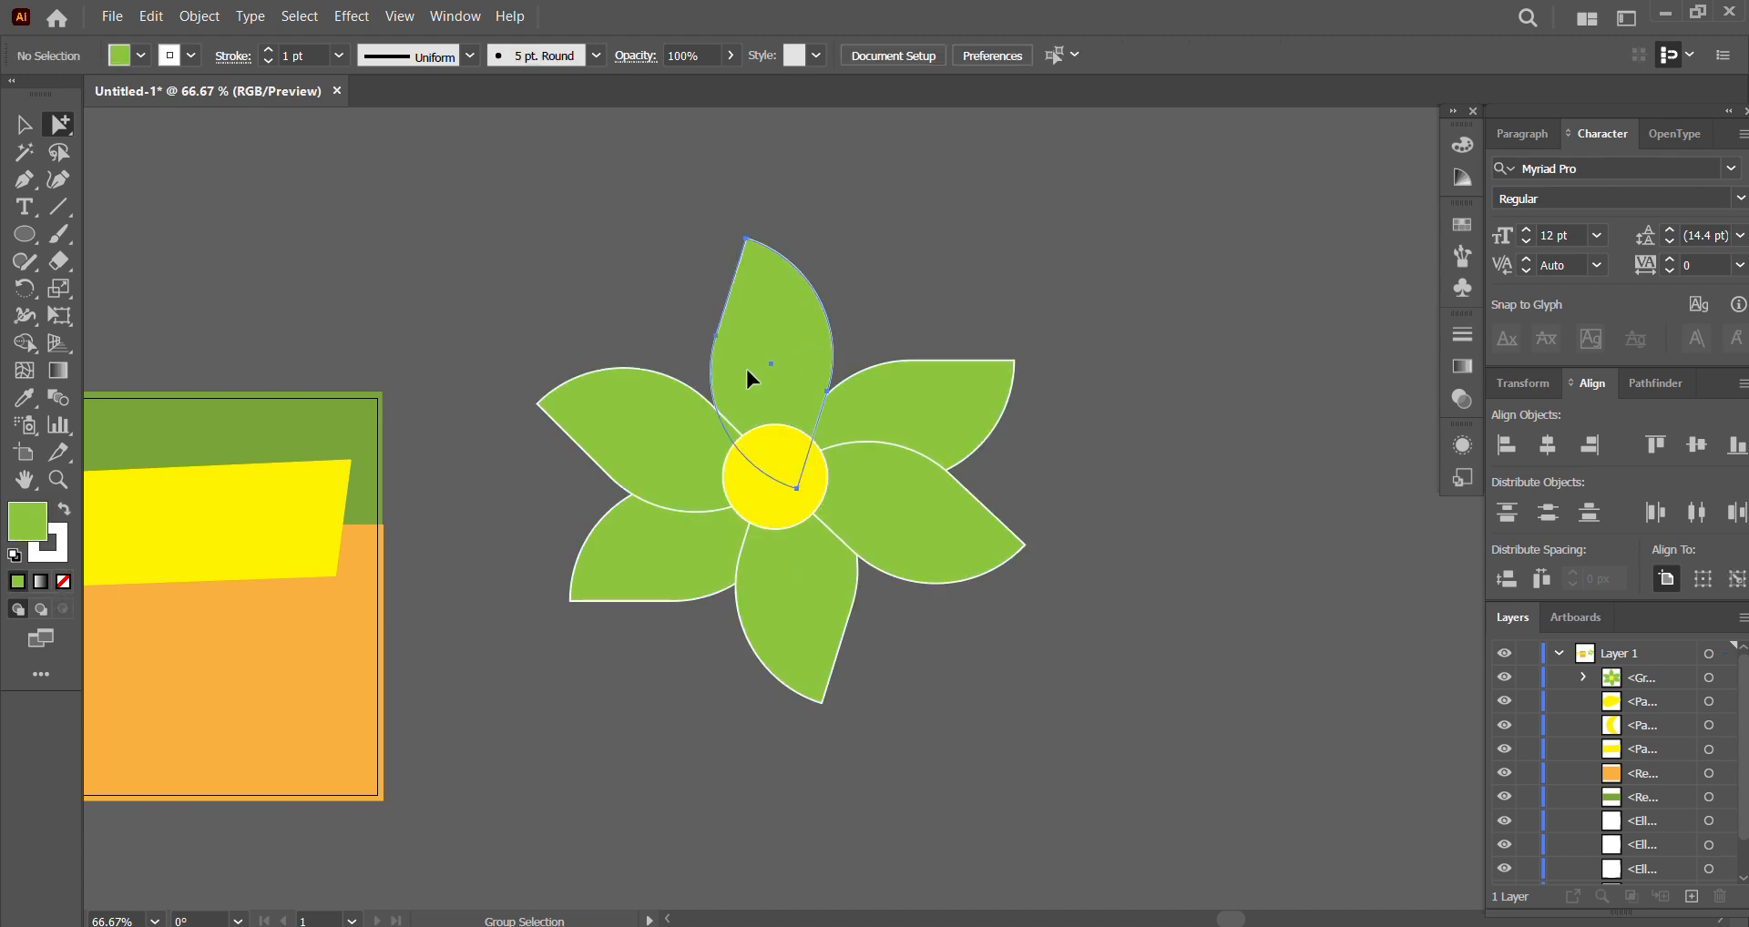
double_click(753, 371)
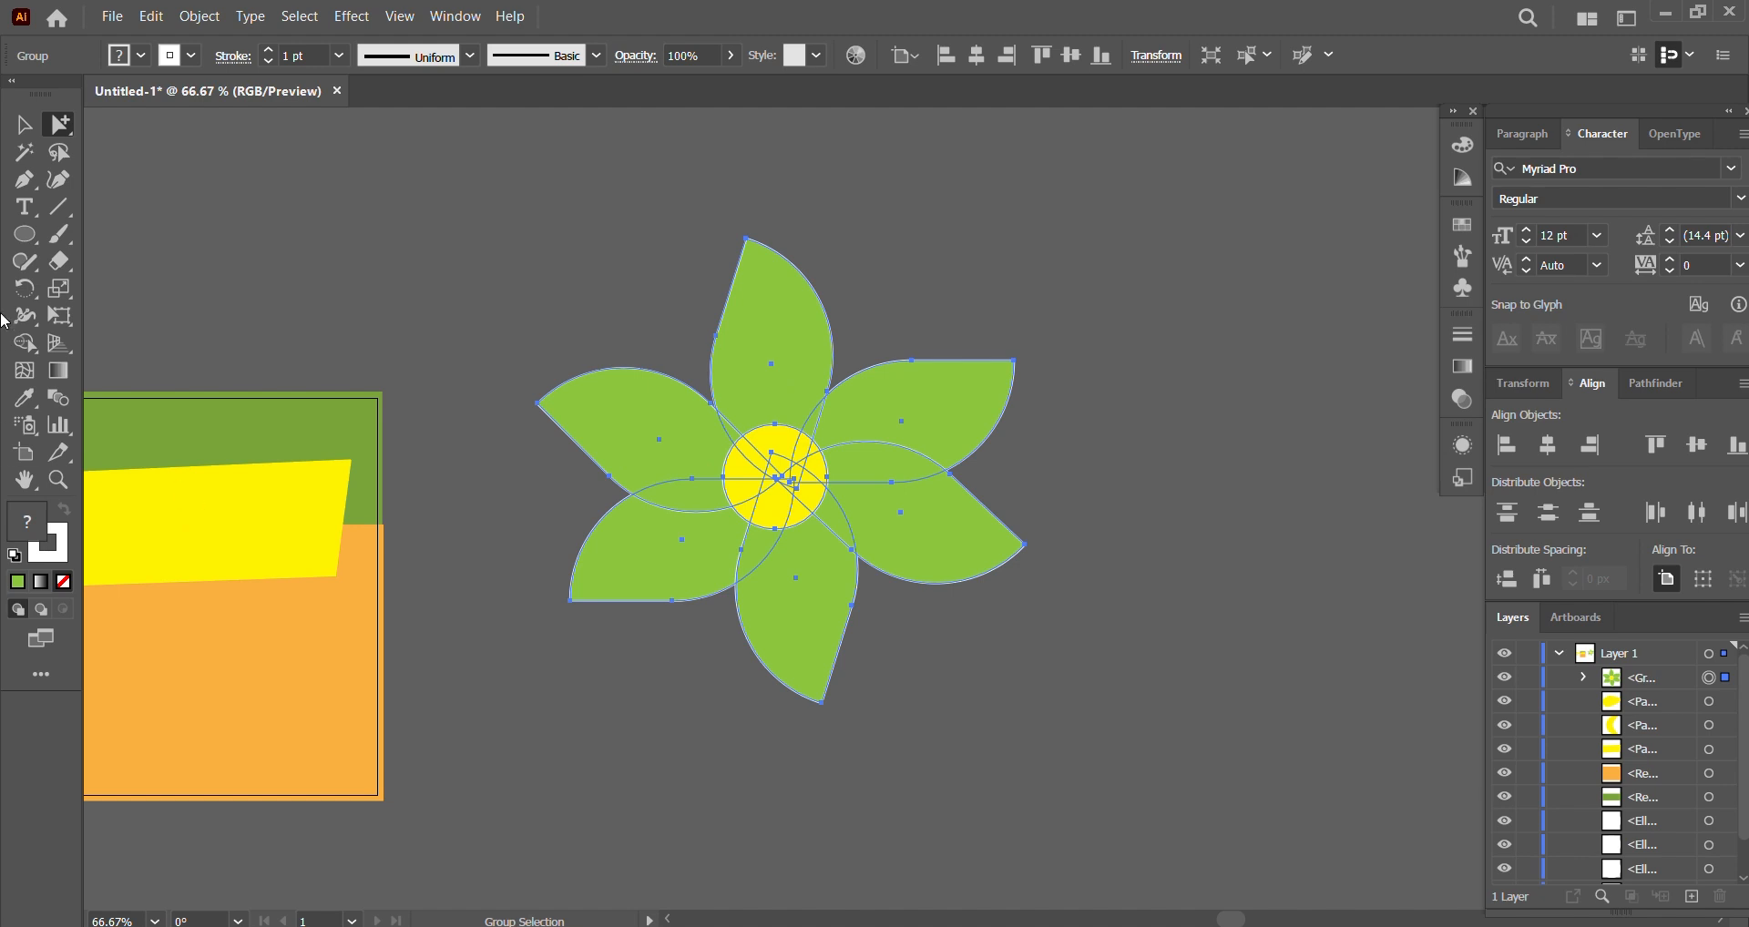
Step: Switch to the Direct Selection tool, deselect the flower group, and select only its top petal
click(60, 130)
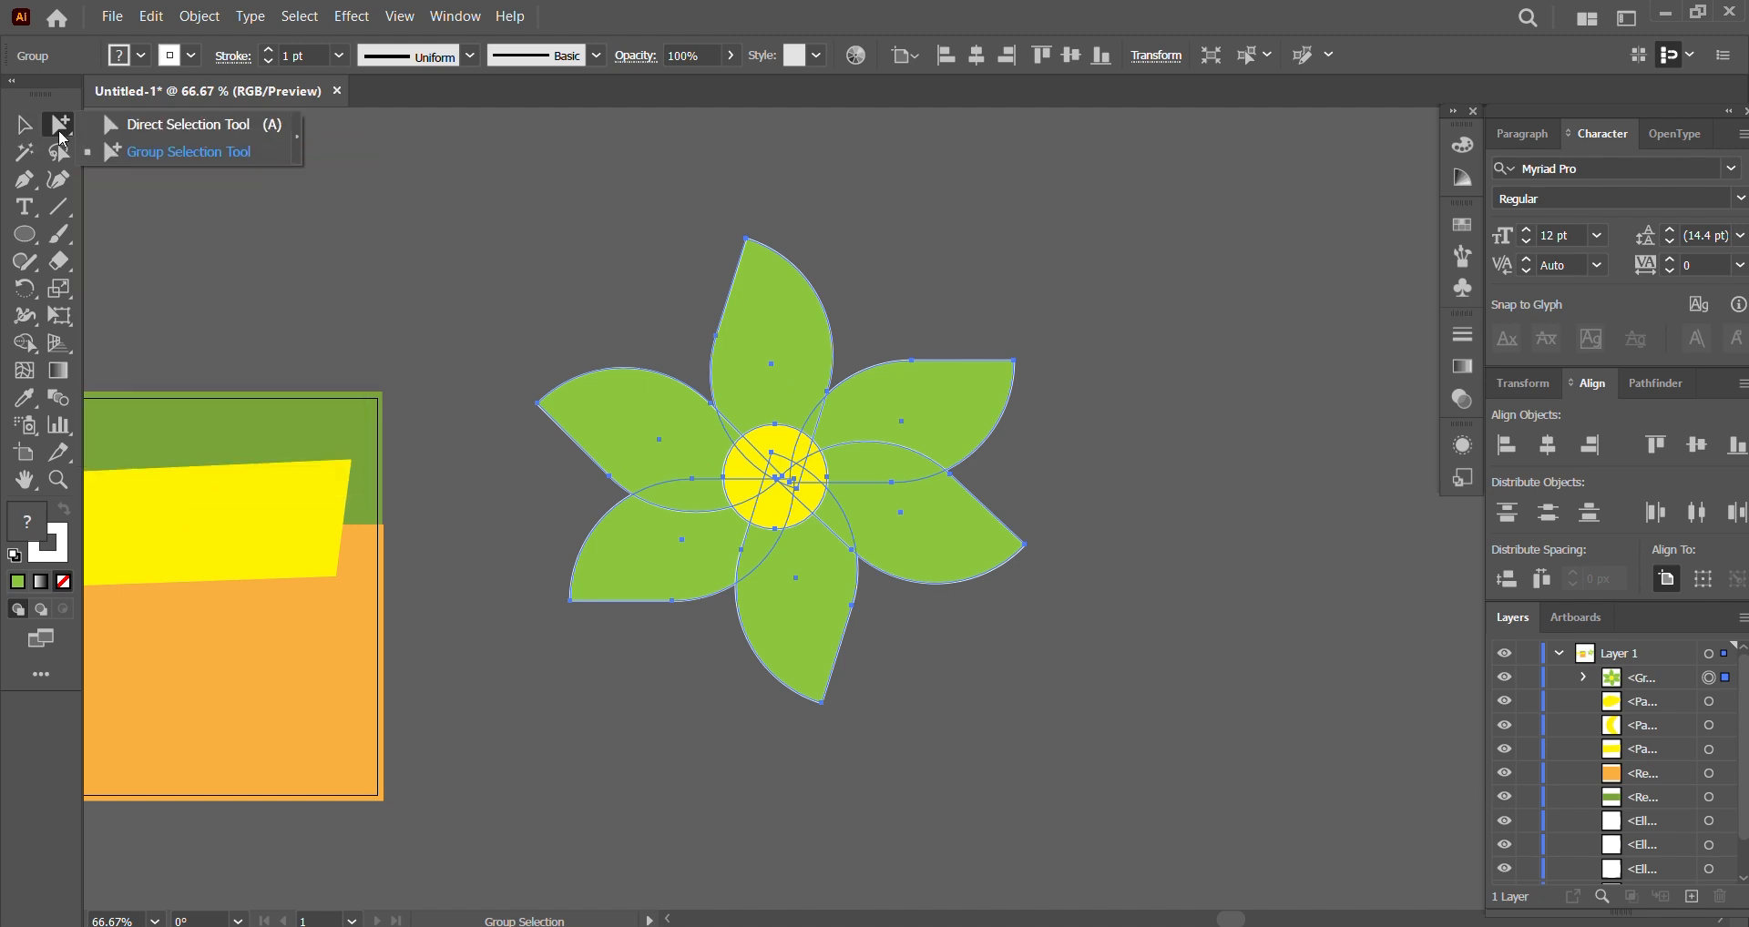
click(260, 130)
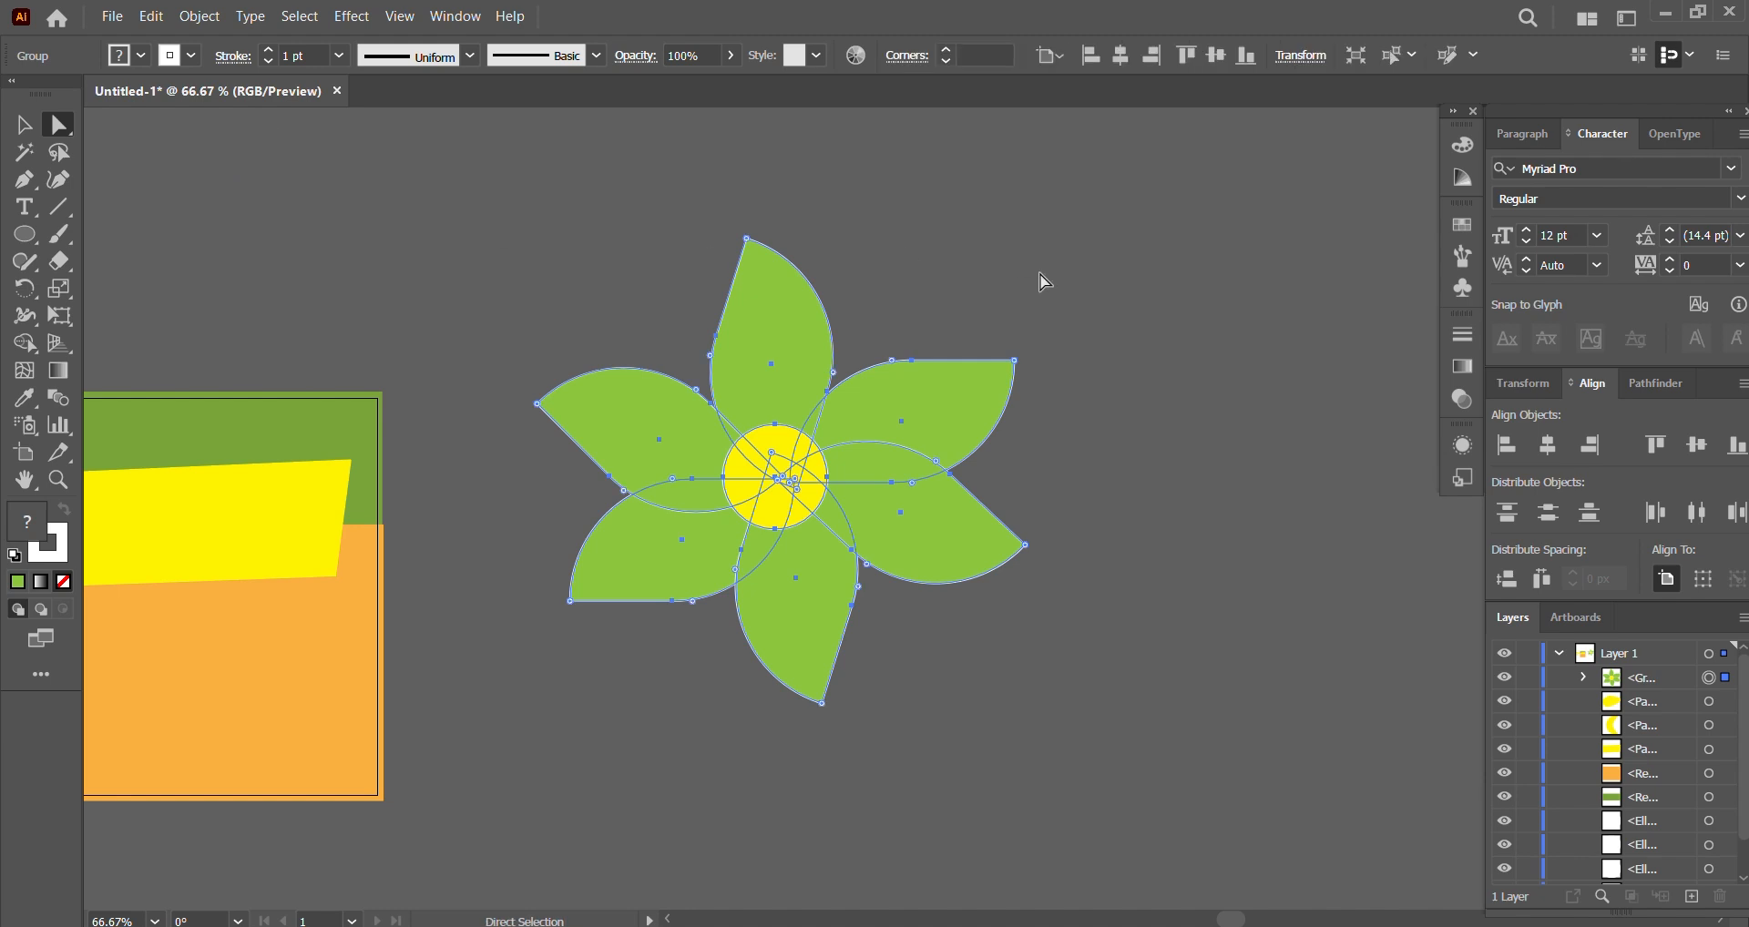
scroll(1071, 319, down, 1)
scroll(242, 592, up, 1)
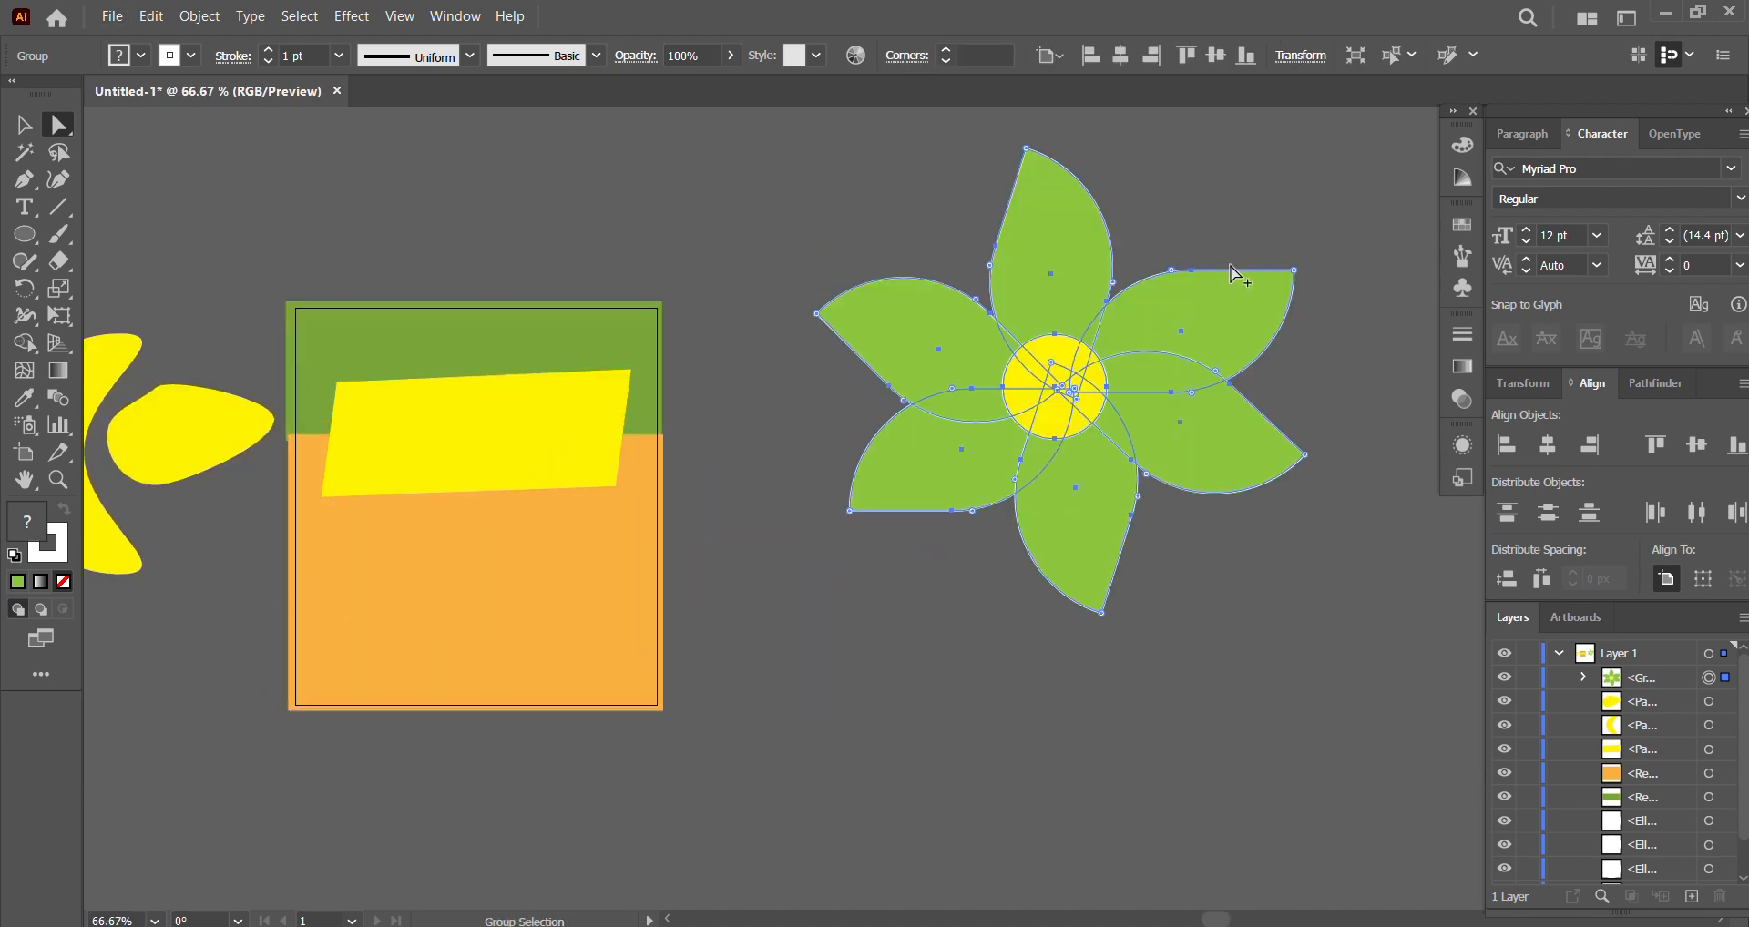
scroll(1239, 274, down, 2)
scroll(1148, 306, up, 1)
scroll(837, 301, up, 1)
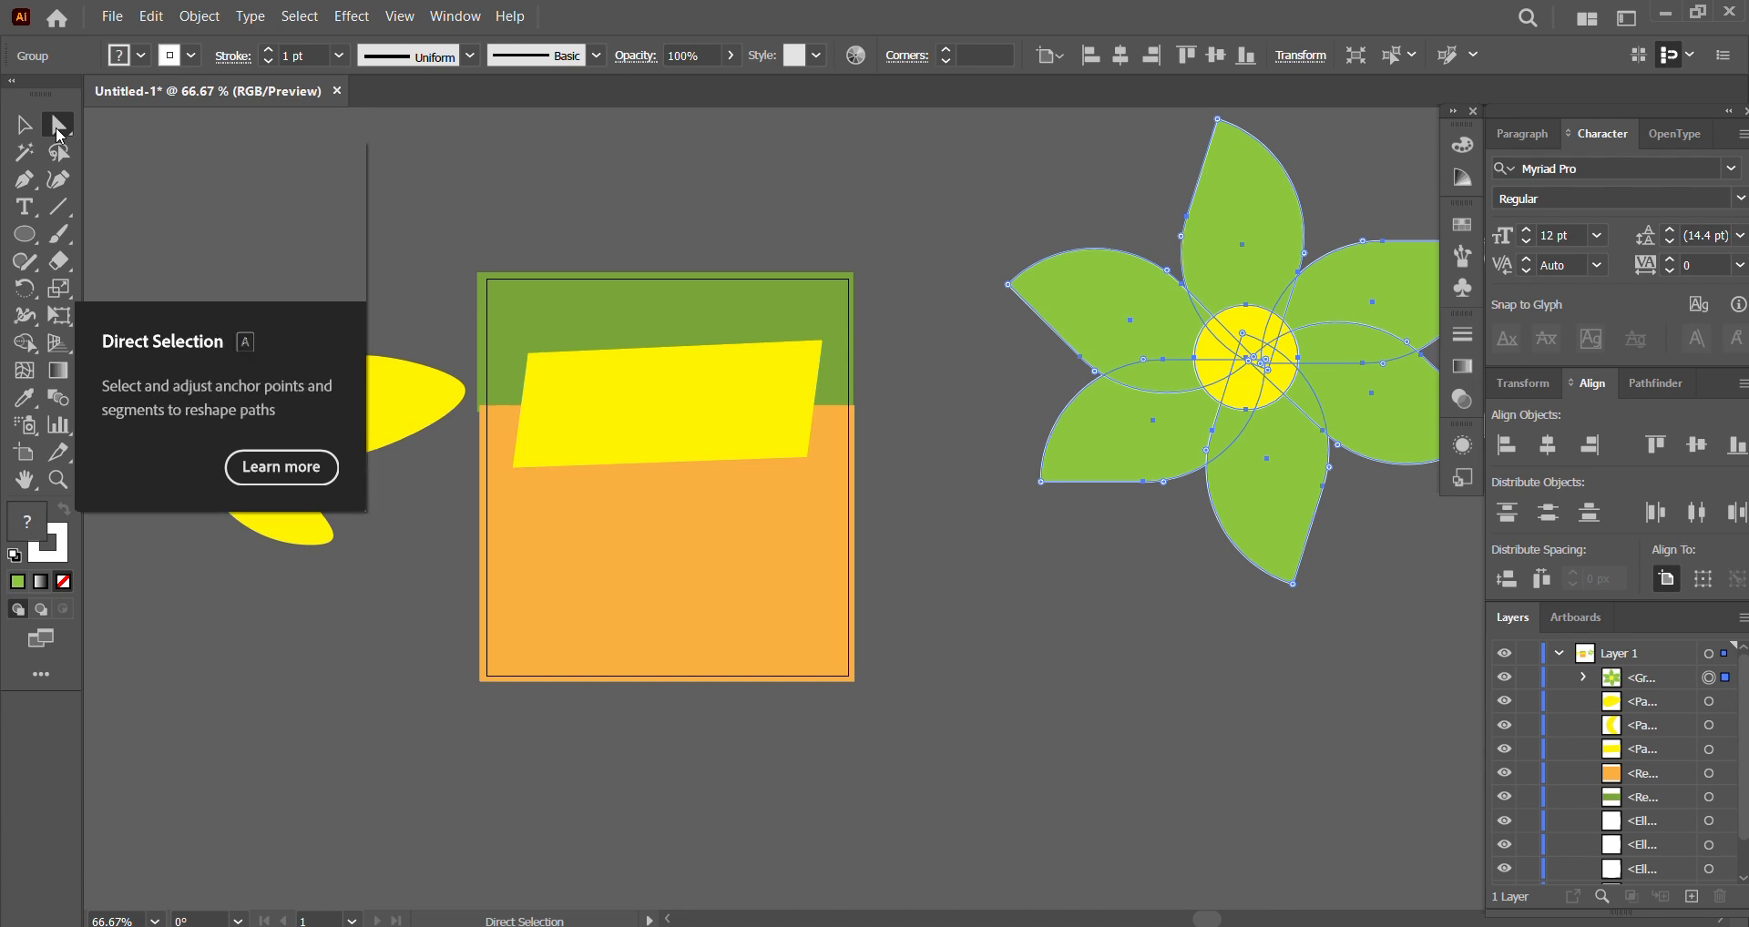
click(56, 128)
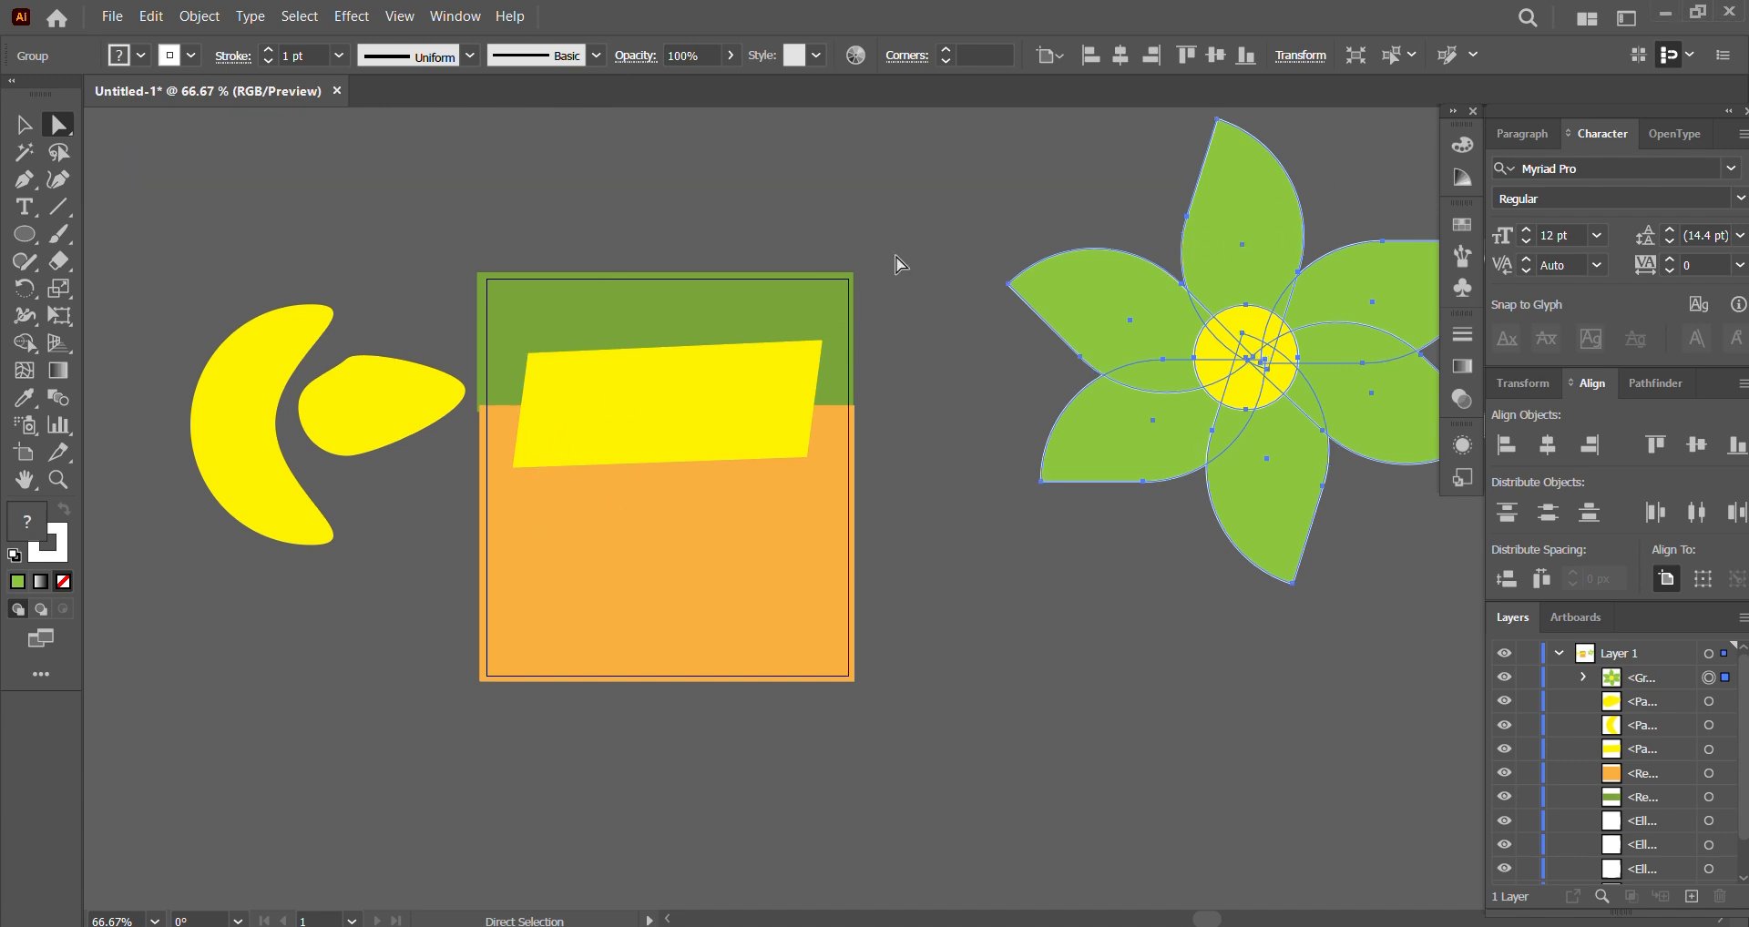
click(898, 265)
click(1242, 258)
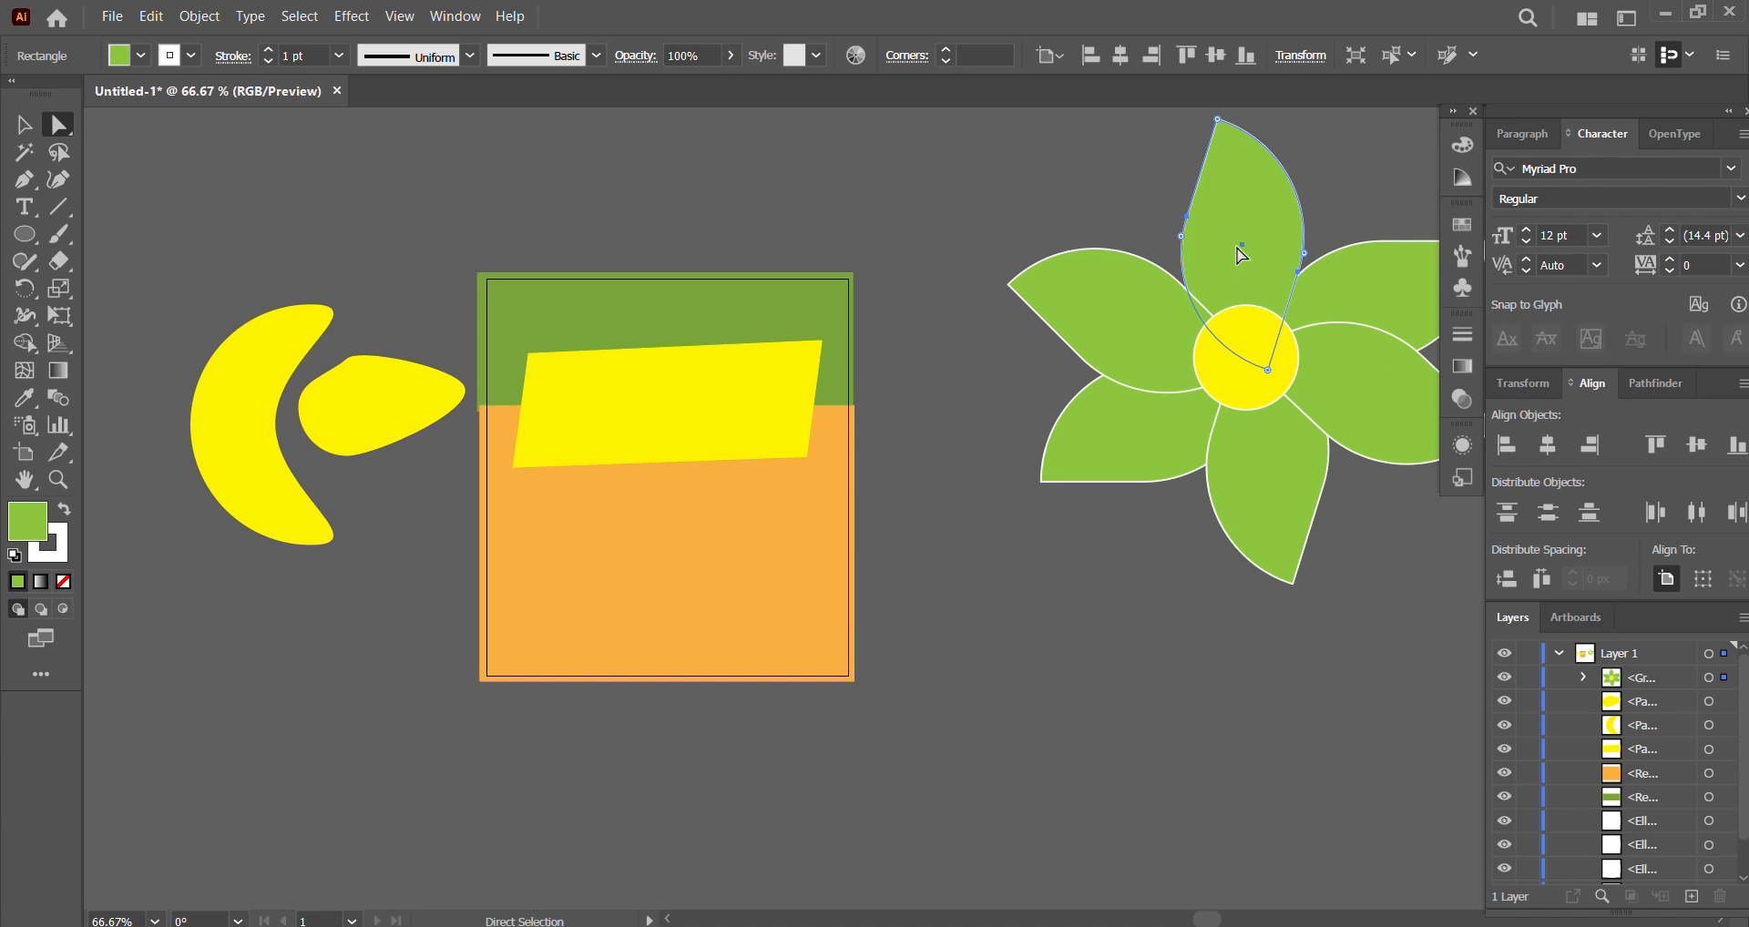
Step: Switch back to the Group Selection tool, select the whole flower through its top petal, and clear the selection
drag(59, 125, 191, 159)
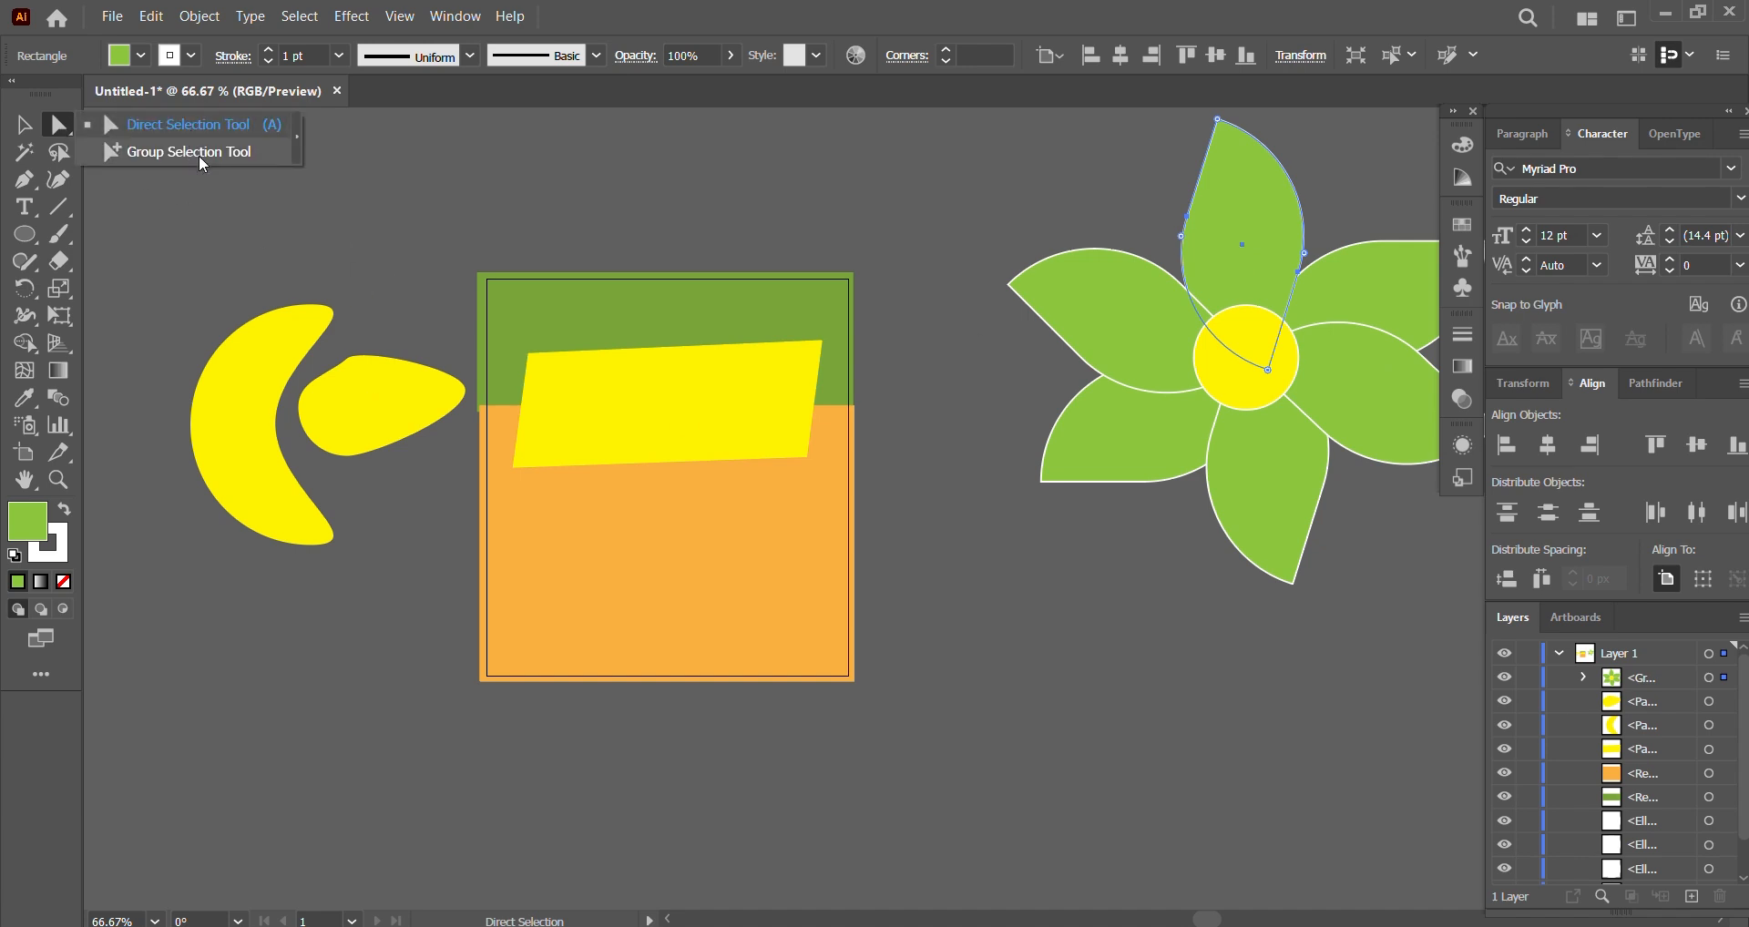
drag(60, 125, 198, 137)
key(a)
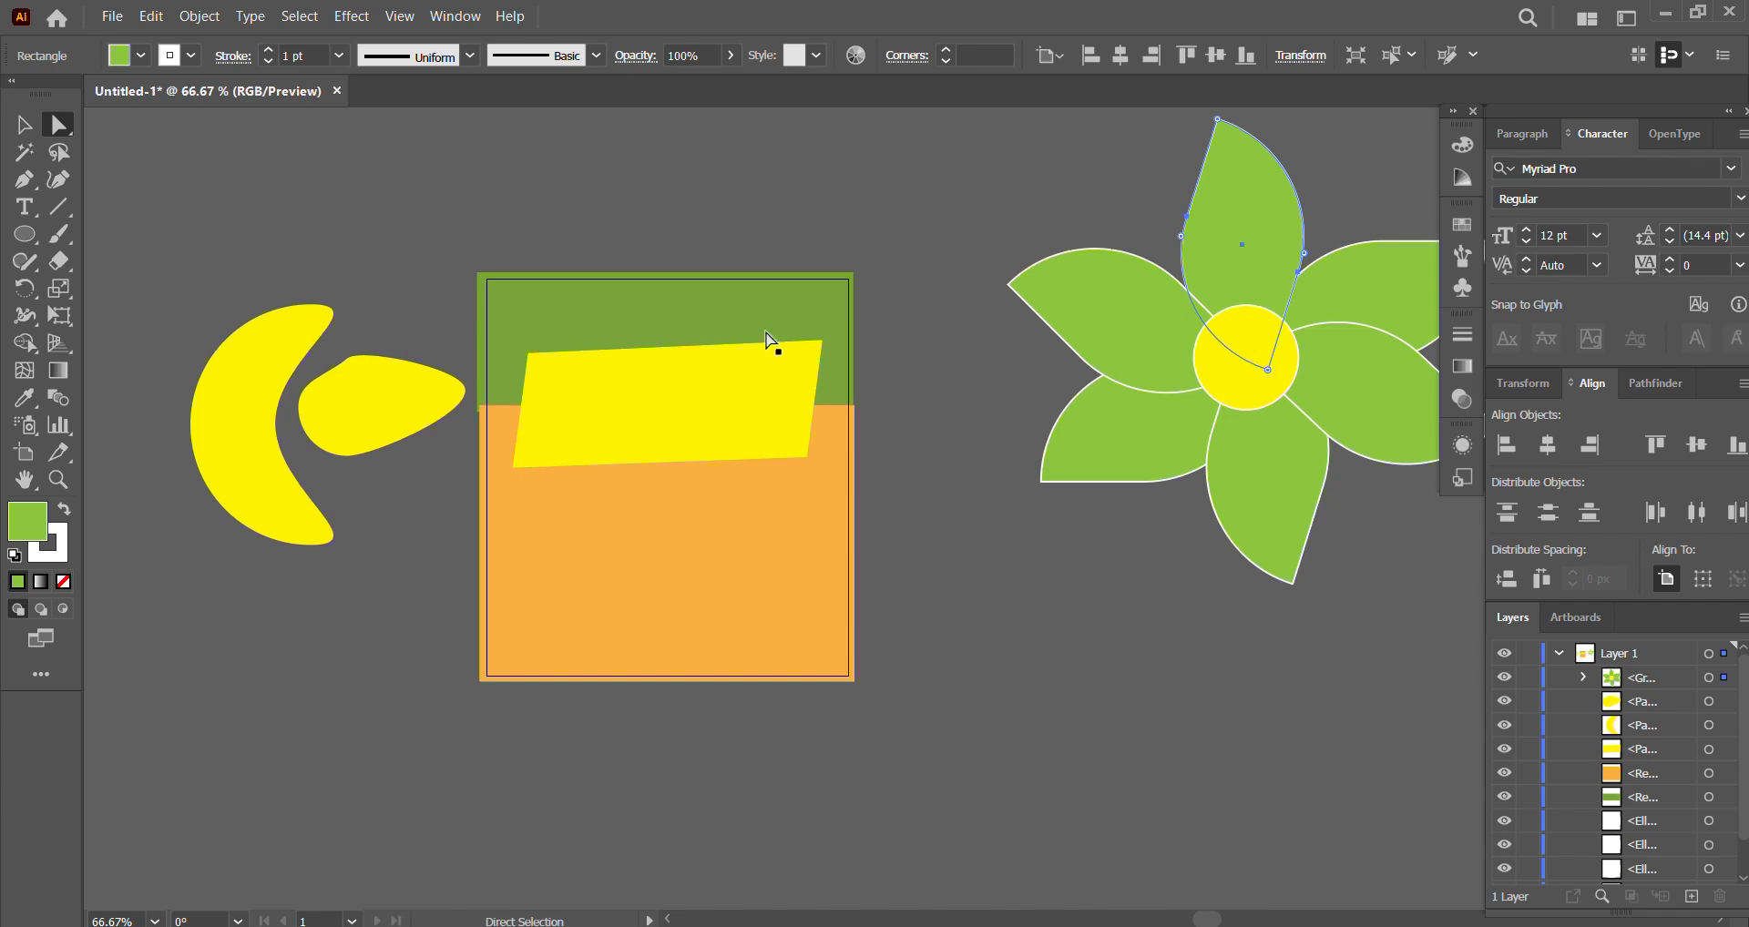
drag(69, 116, 206, 155)
double_click(1239, 249)
click(1099, 232)
Step: Select the flower's upper-right petal alone, extend the selection to the whole group, and deselect everything
click(1301, 278)
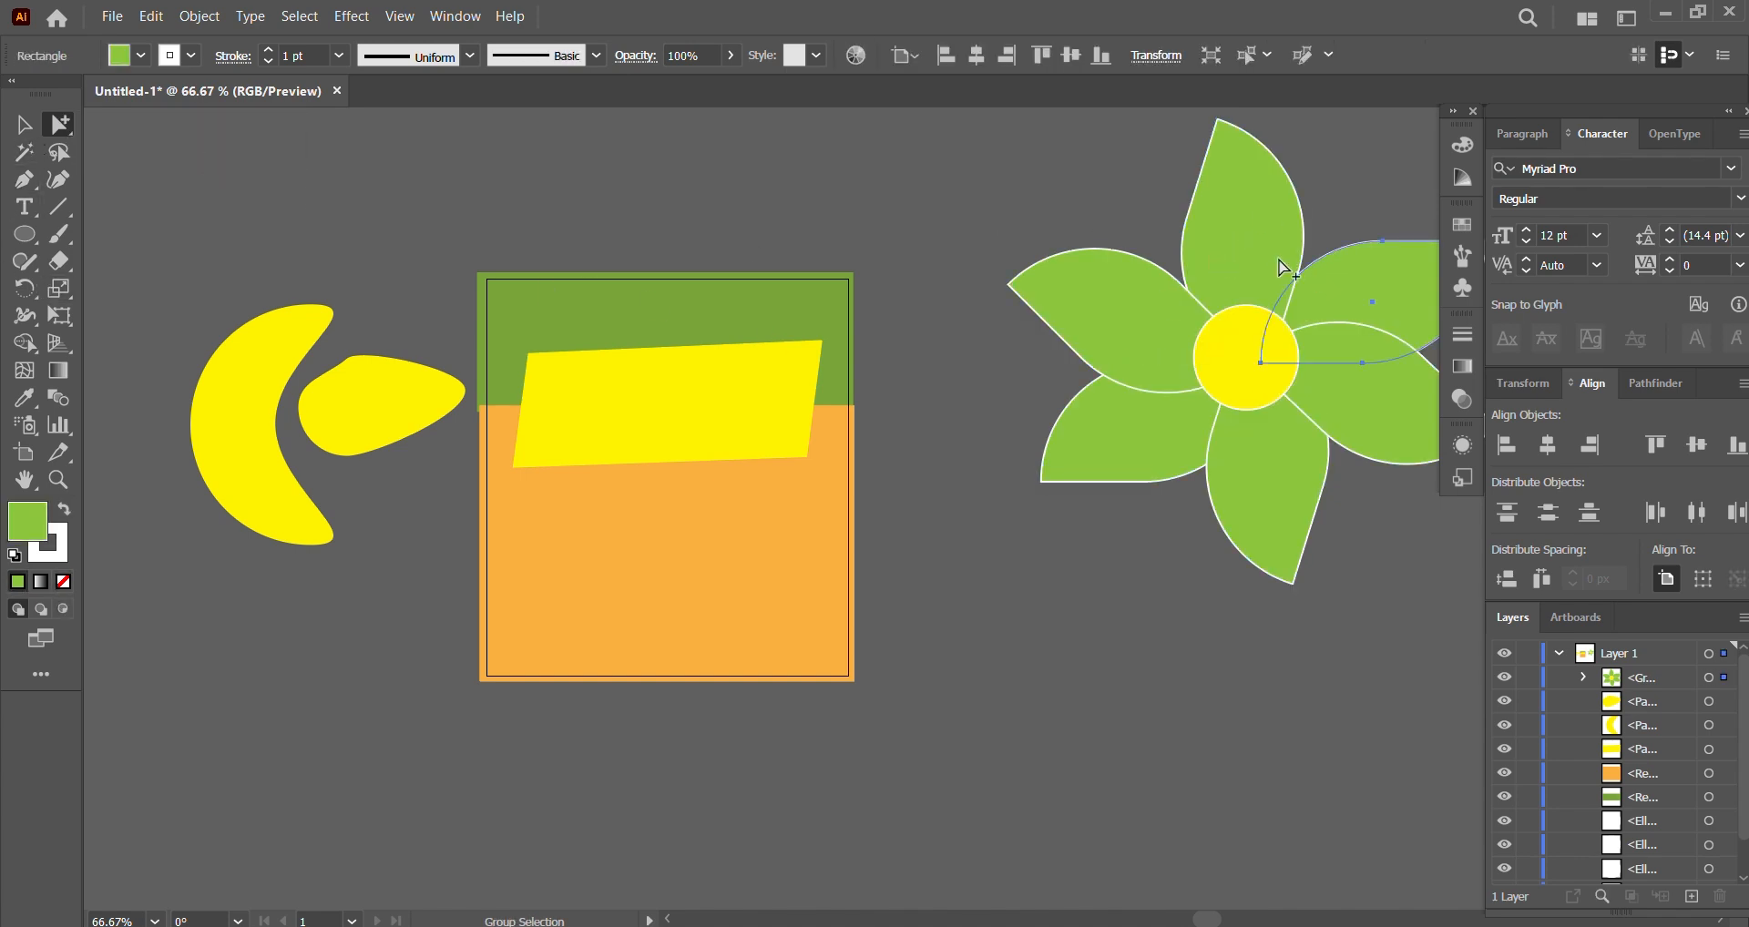
click(1348, 293)
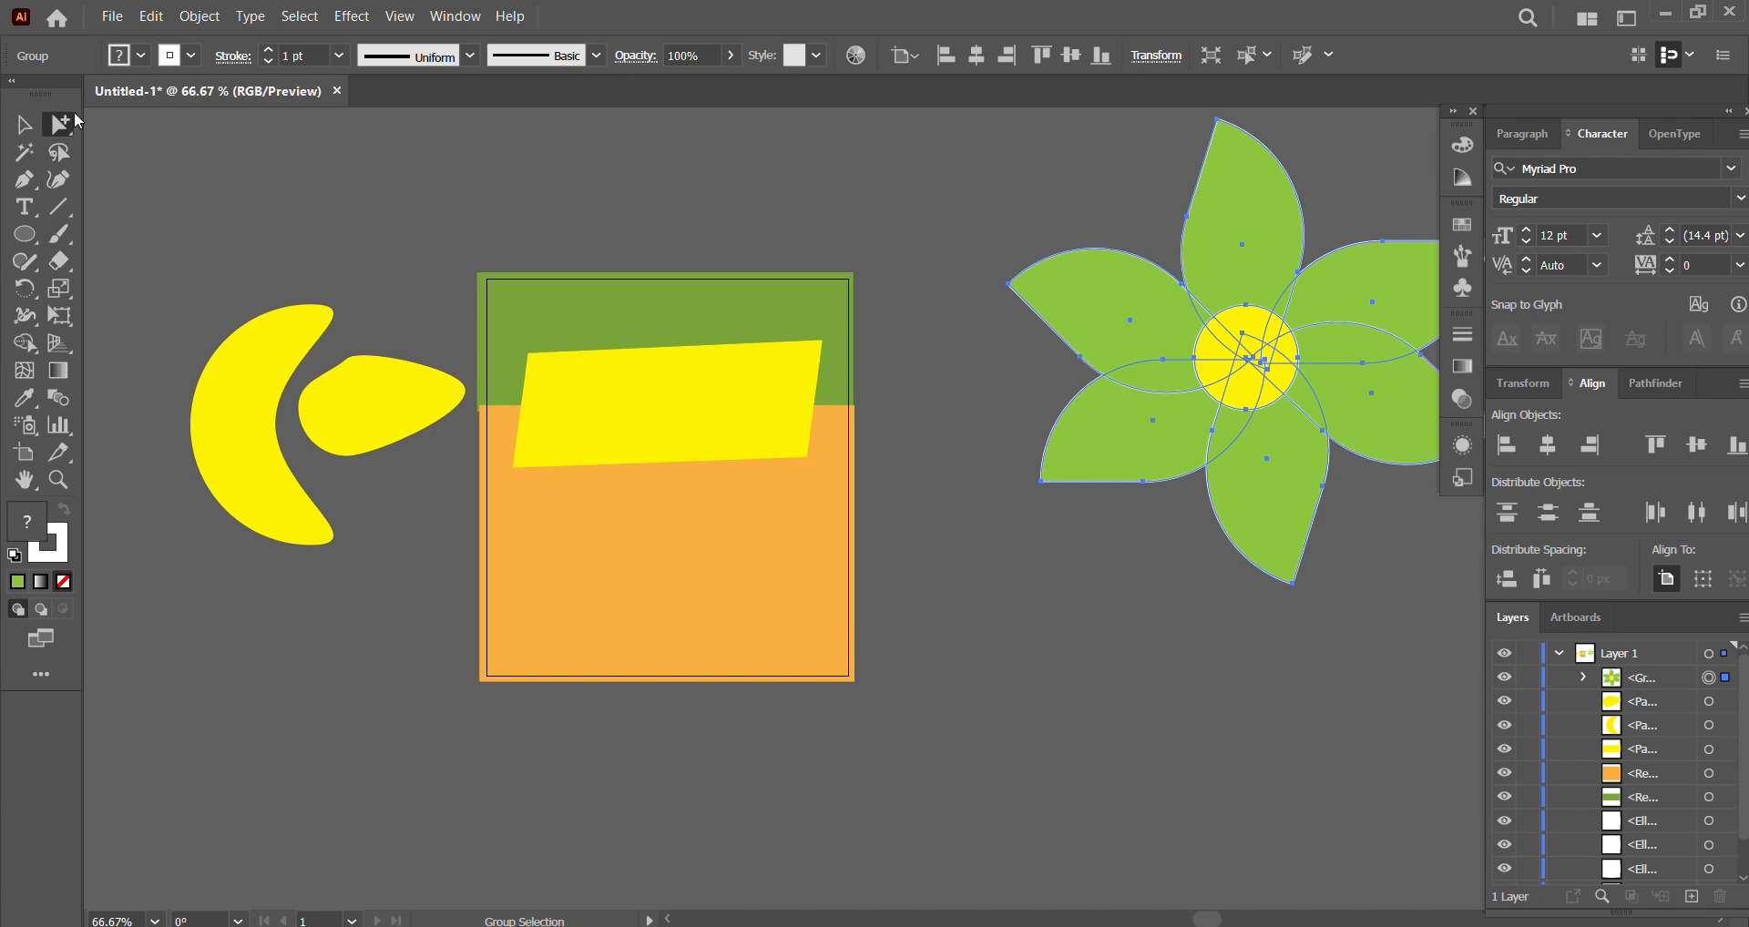
right_click(262, 183)
click(176, 226)
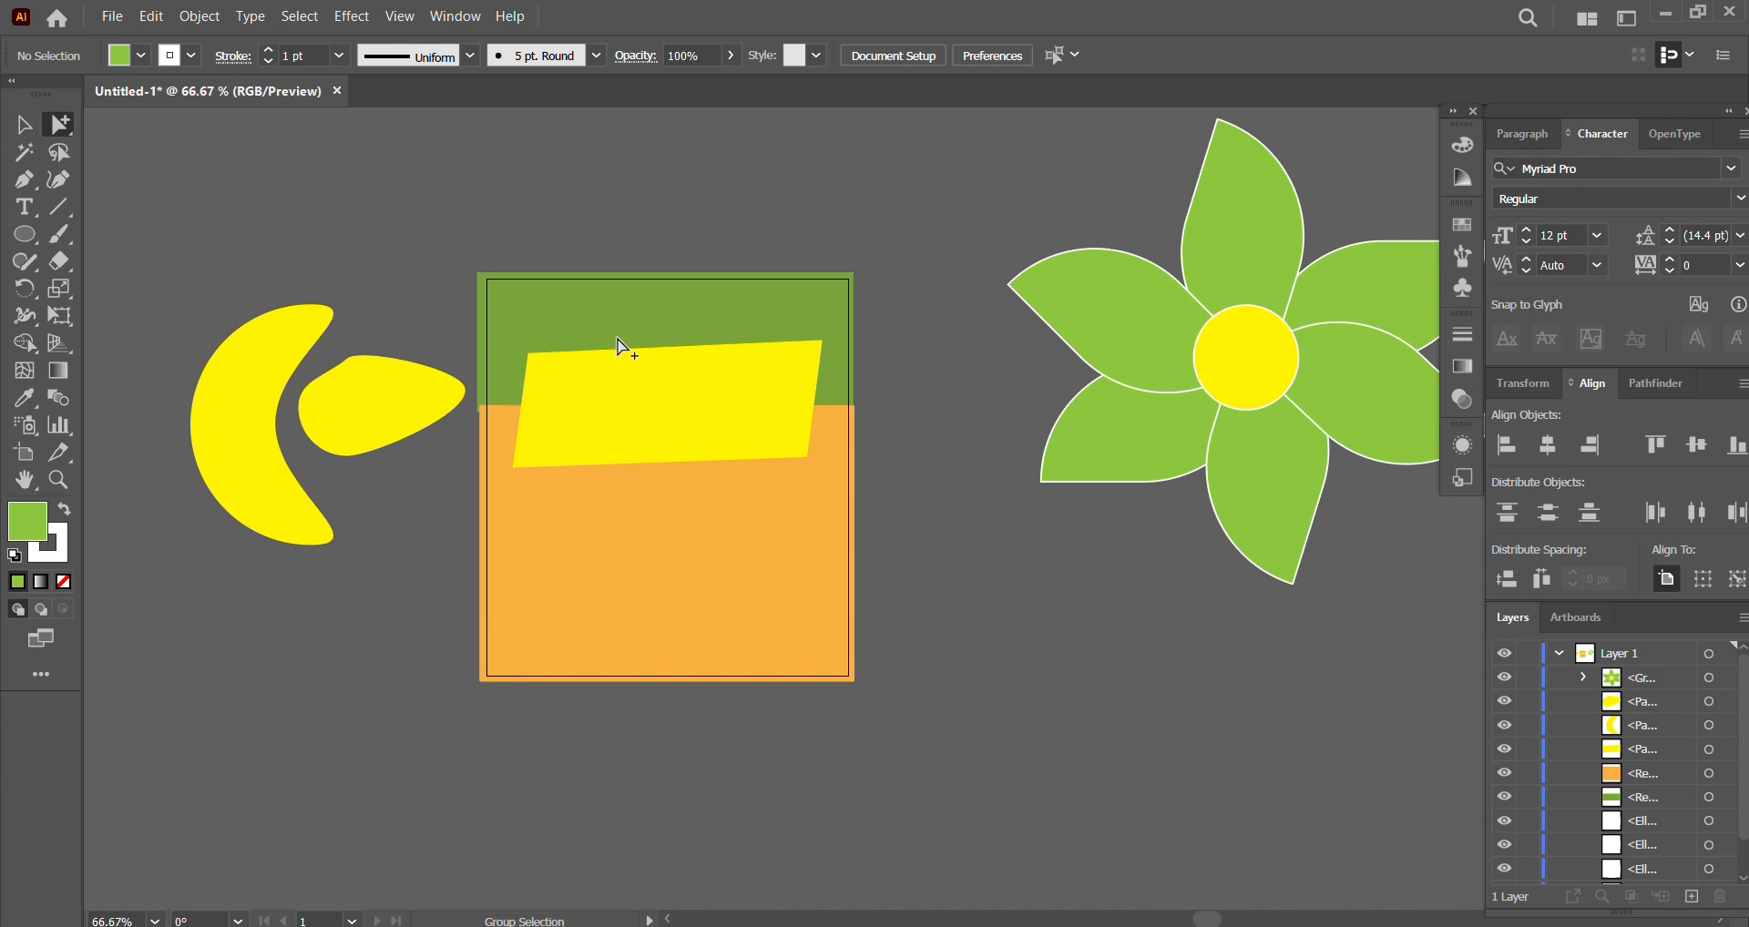
scroll(555, 419, down, 2)
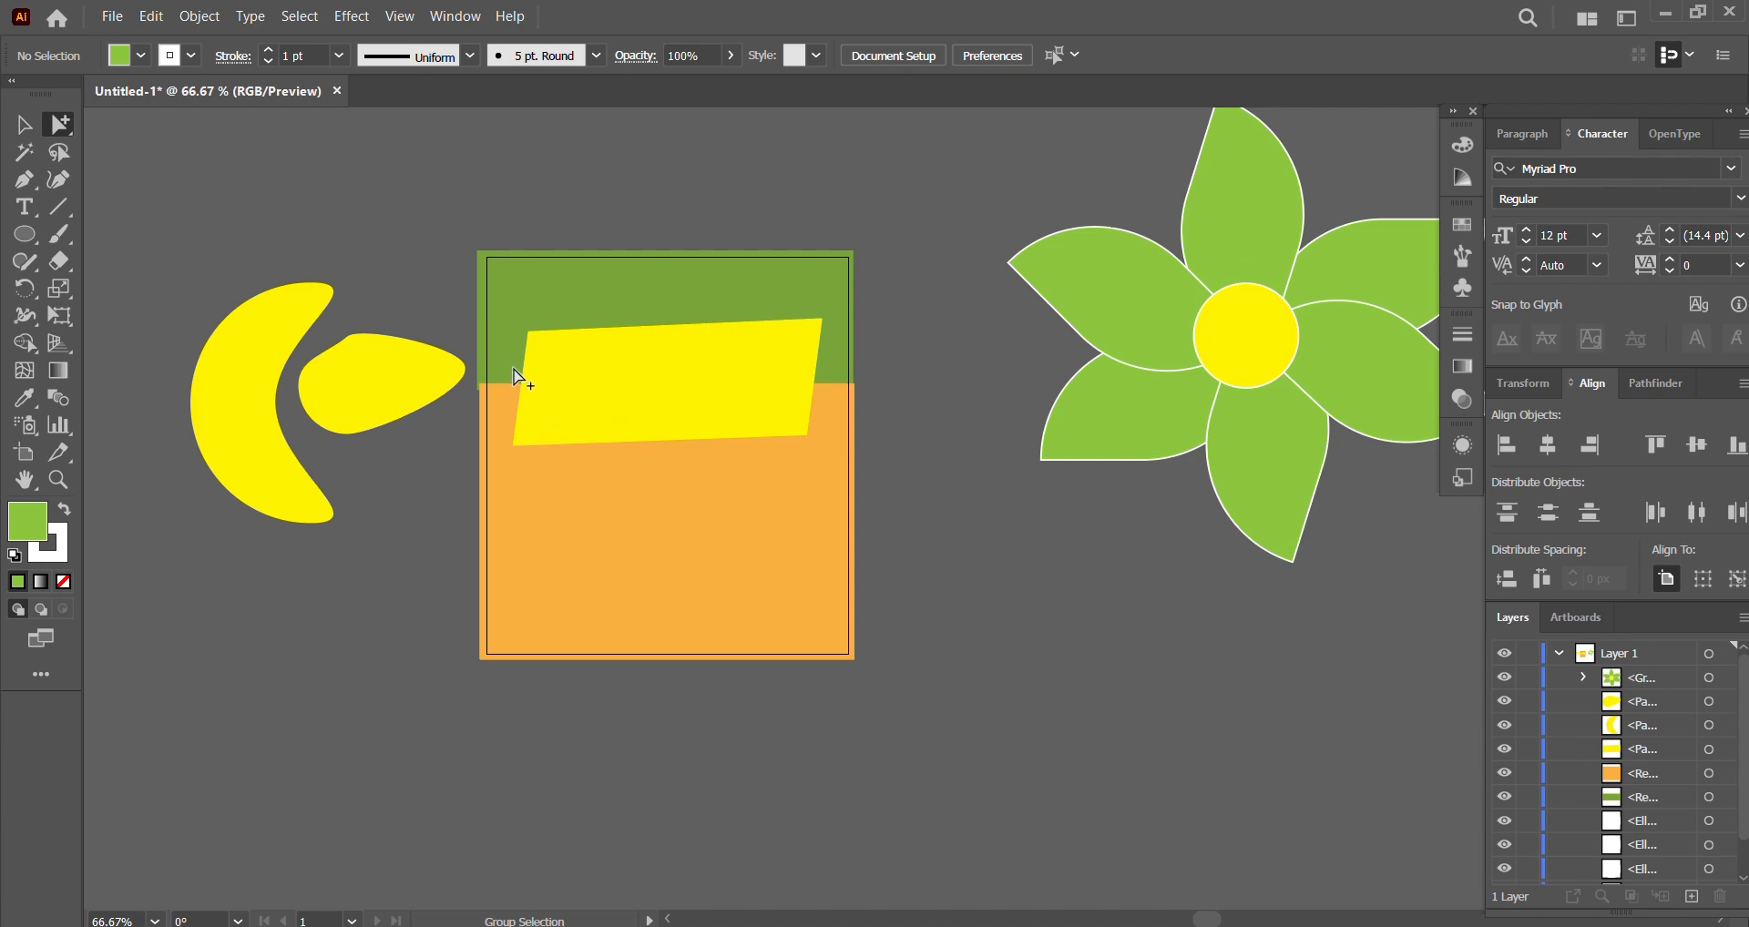
scroll(545, 427, up, 2)
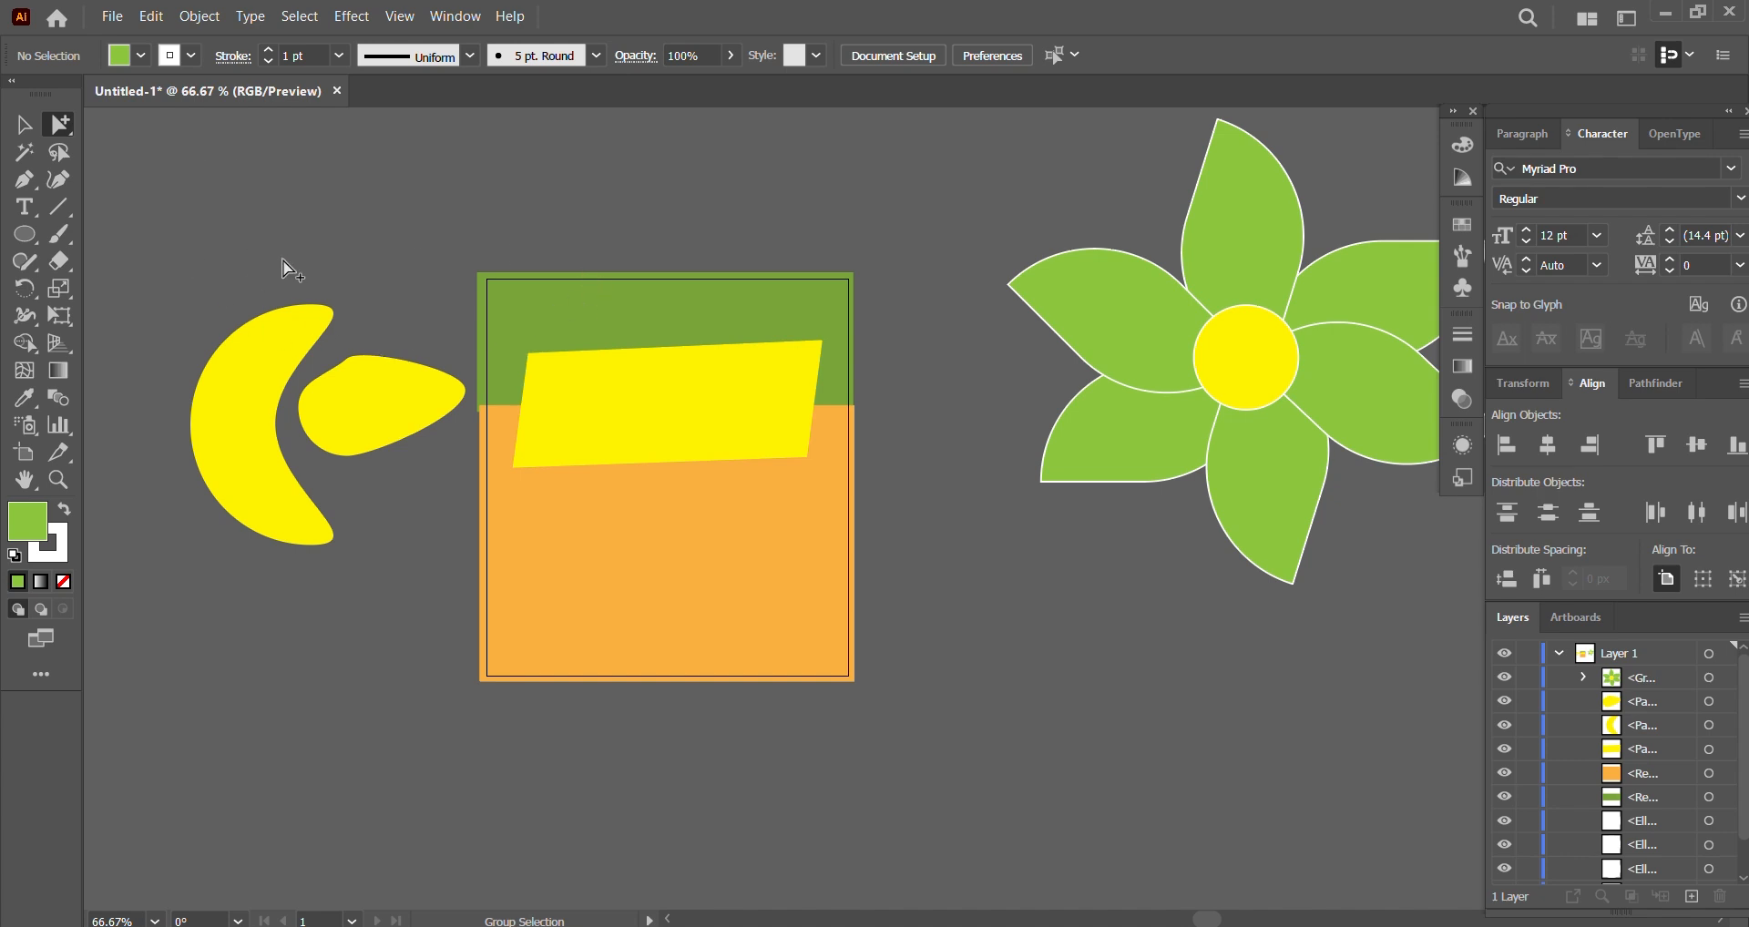
scroll(419, 262, down, 1)
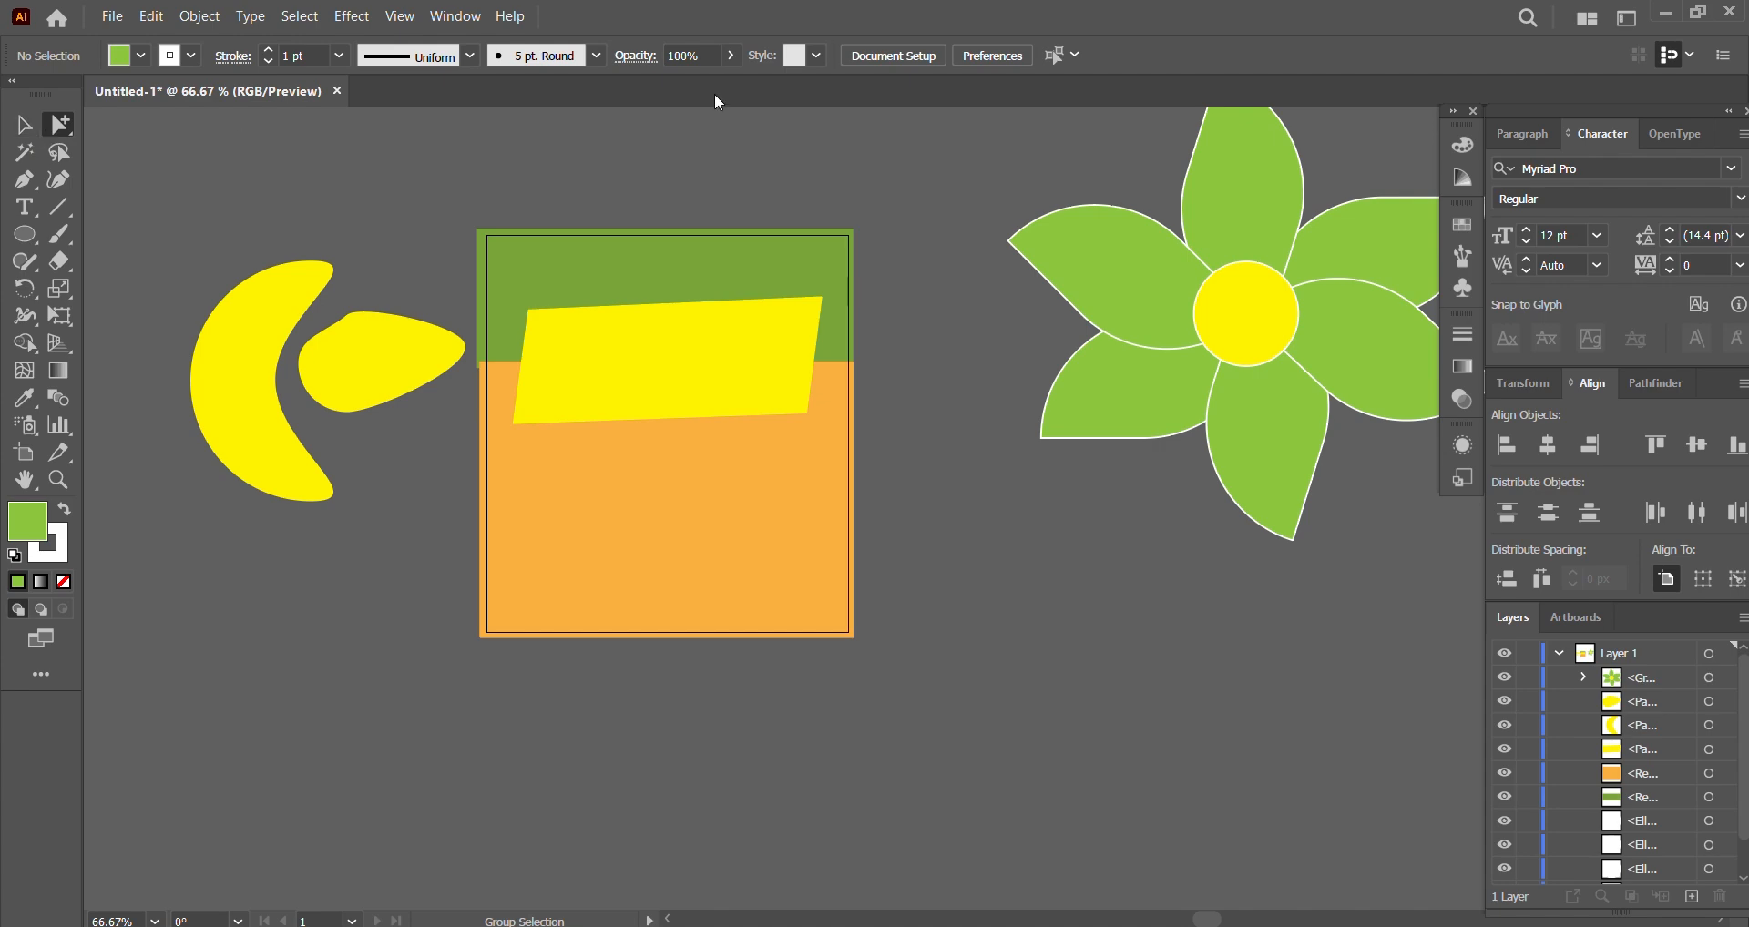
scroll(792, 209, up, 1)
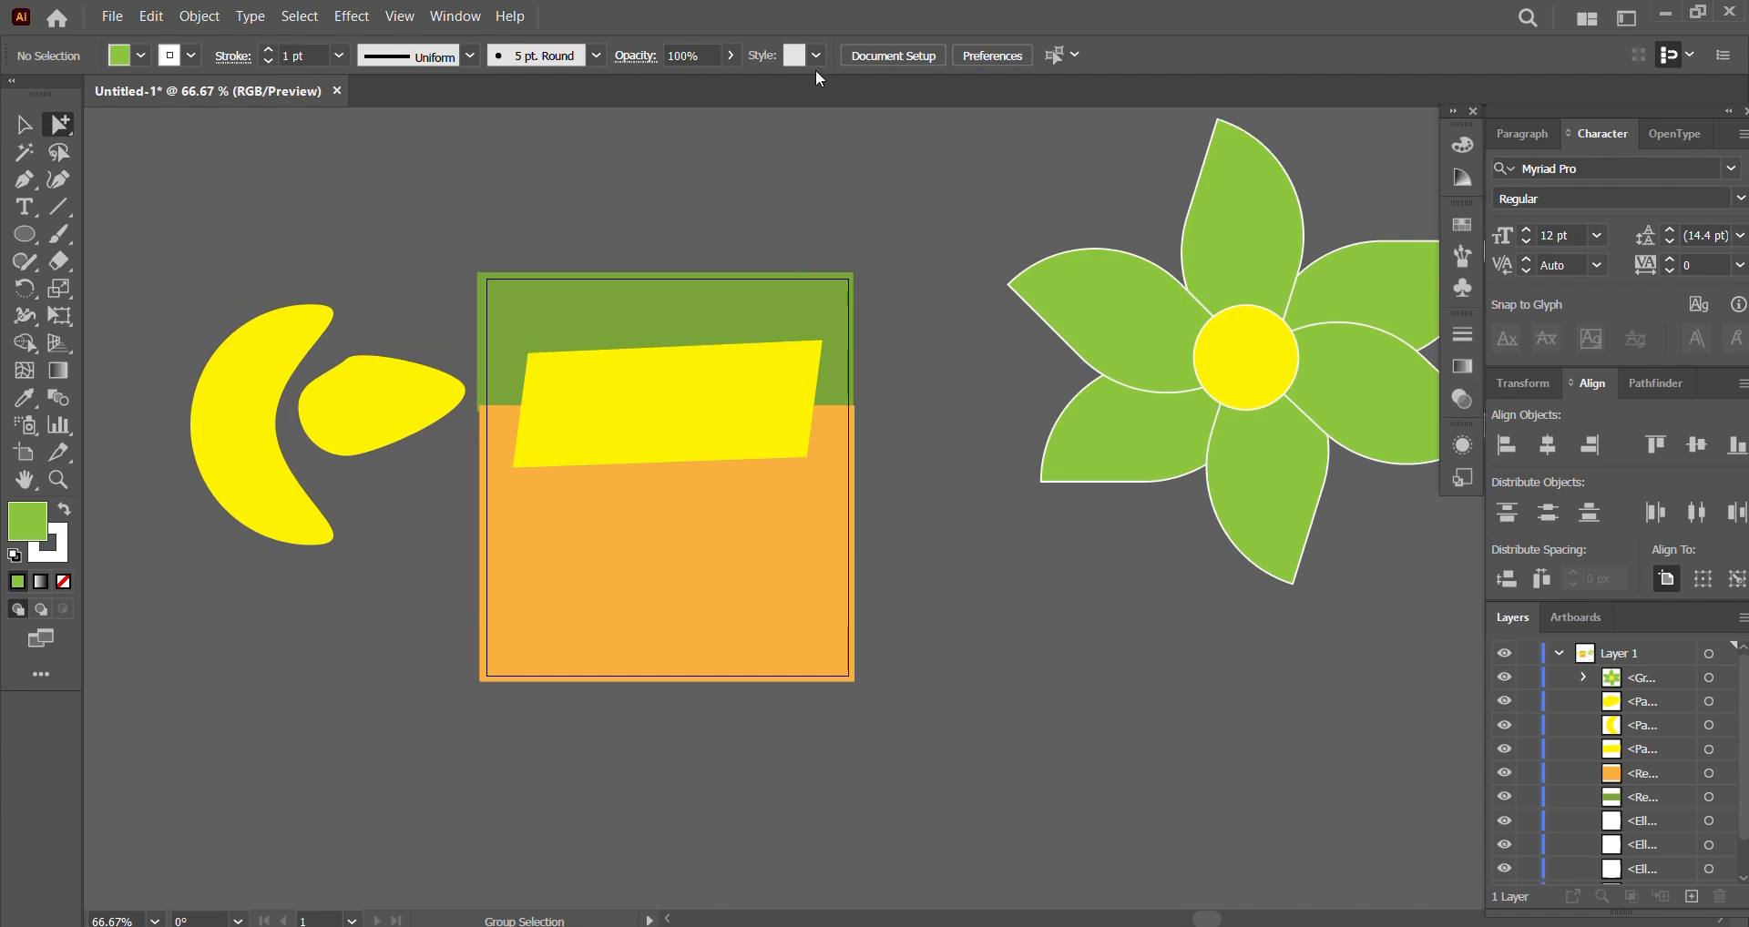